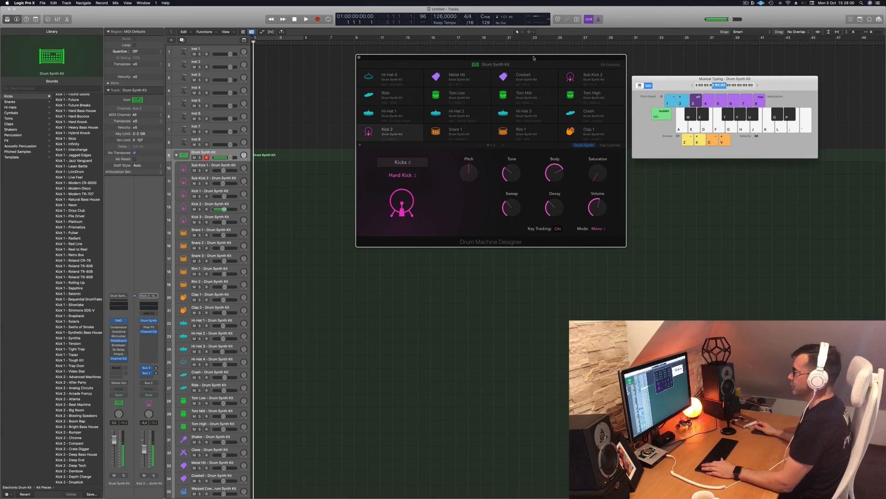
Record a steady one-bar kick pattern as a MIDI region on the Drum Synth Kit track.
key("a")
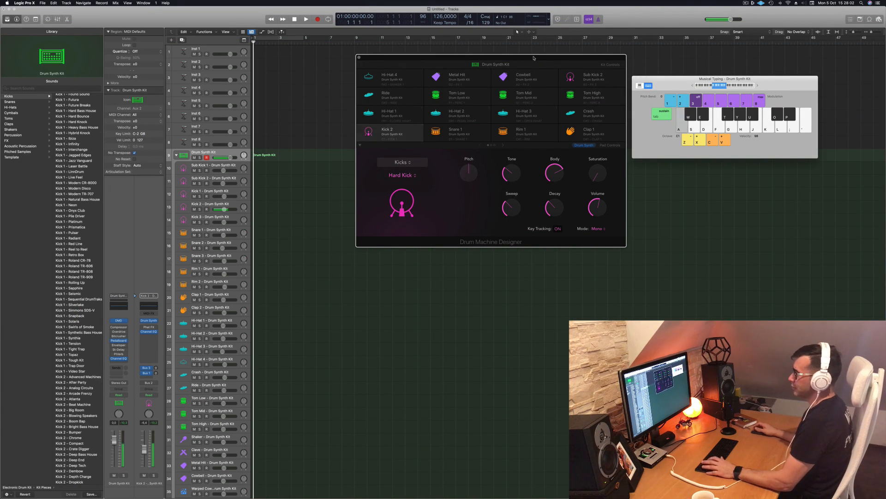
key("r")
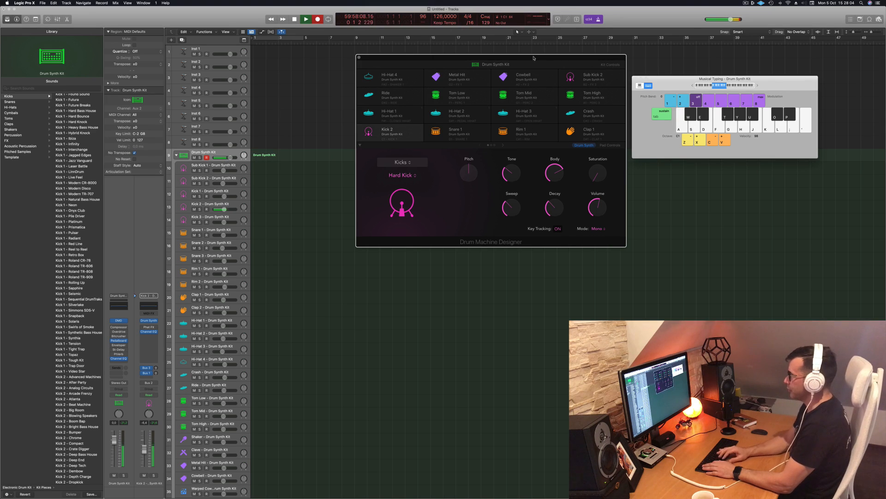
key("a")
key("a")
key("a")
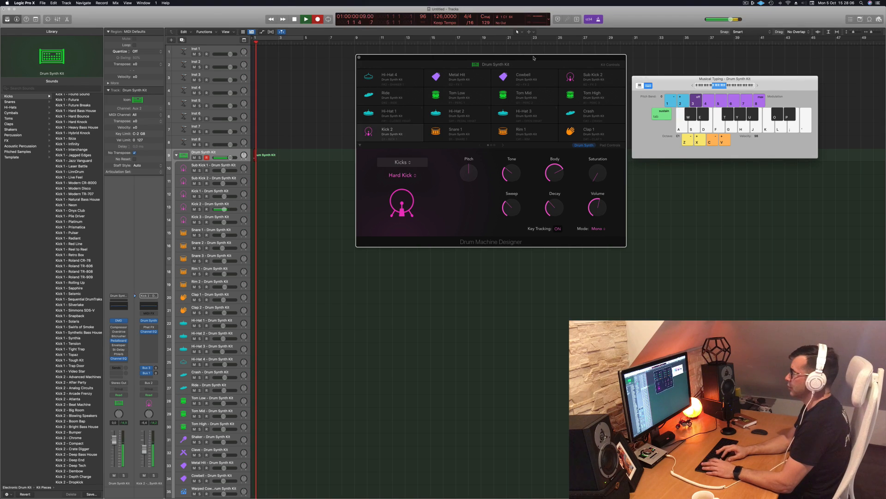
key("space")
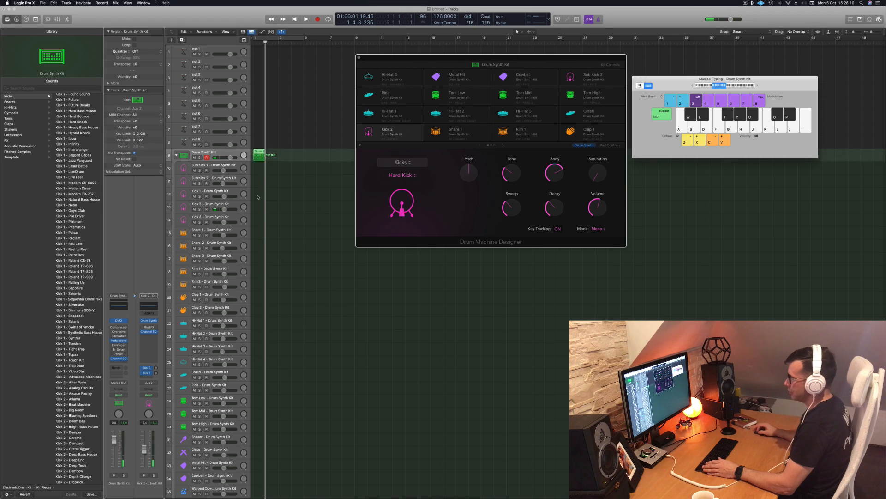
Move the recorded region to the Kick 2 track and open its notes for editing in the piano roll.
left_click_drag(260, 151, 259, 203)
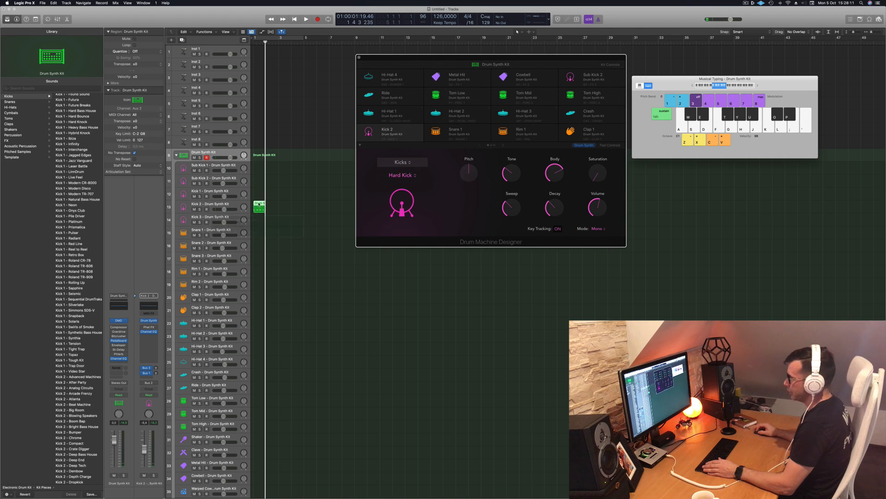
double_click(259, 203)
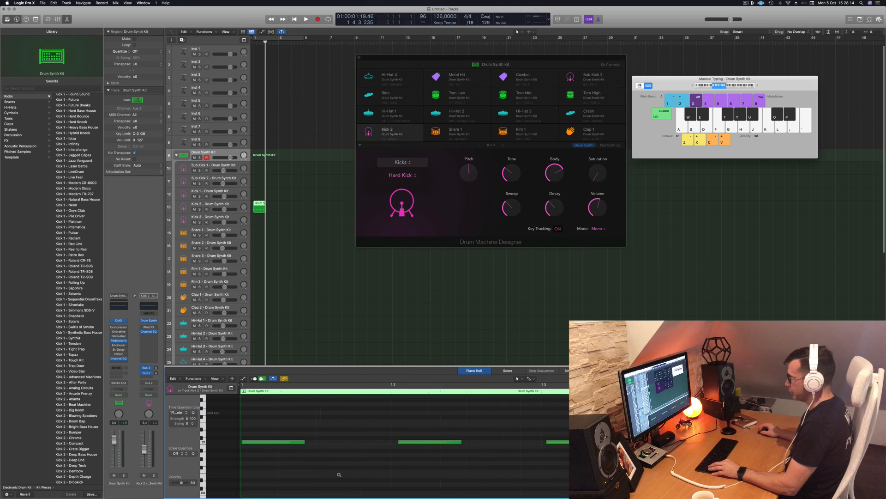
scroll(339, 475, "left", 3)
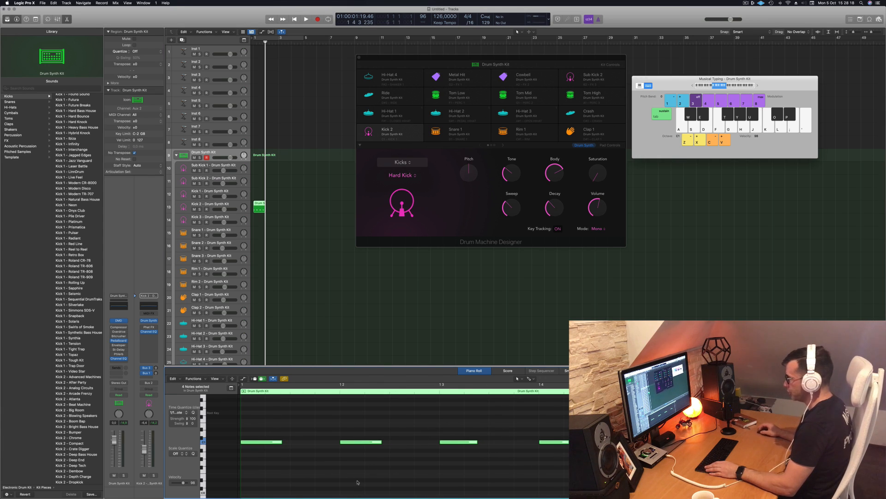
Transpose the four kick notes up seven semitones and play the region.
key("alt+Up")
key("alt+Up")
key("alt+Up")
key("alt+Up")
key("alt+Up")
key("alt+Up")
key("alt+Up")
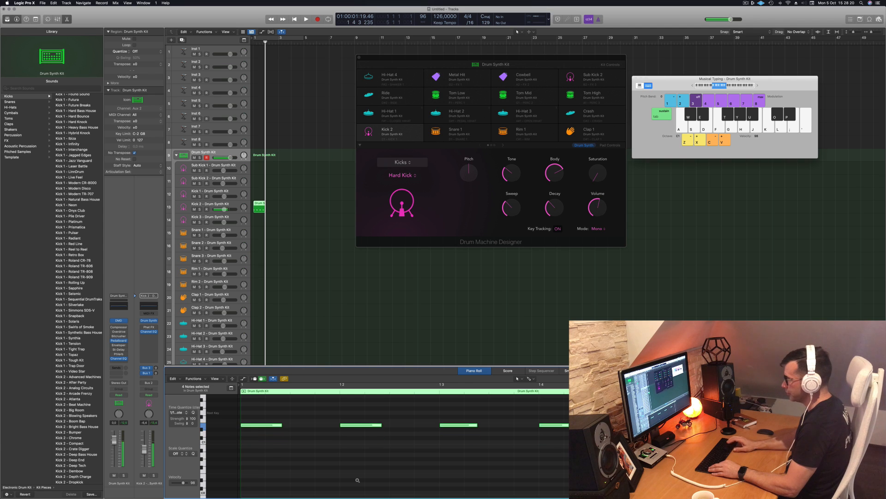
key("space")
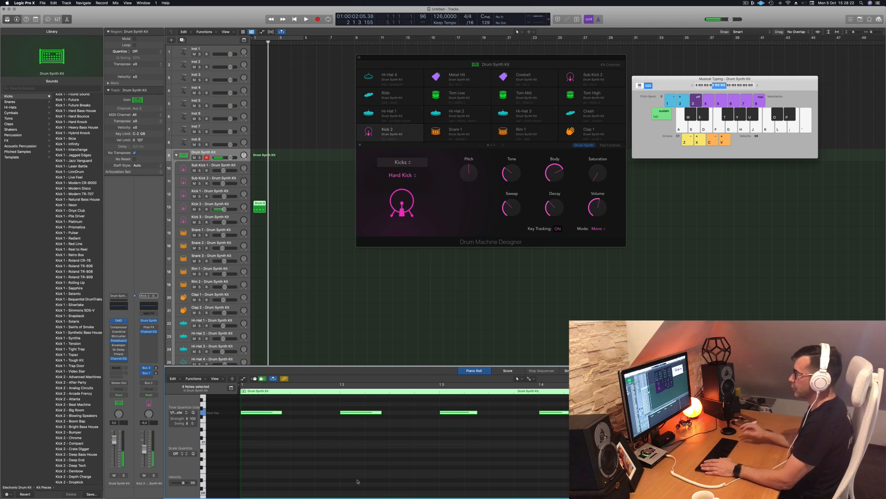
Copy the kick region along the Kick 2 track to fill four bars and cycle playback over them.
left_click_drag(259, 205, 272, 207)
mouse_move(296, 207)
left_mouse_down()
mouse_move(259, 201)
mouse_move(291, 206)
left_mouse_up()
key("space")
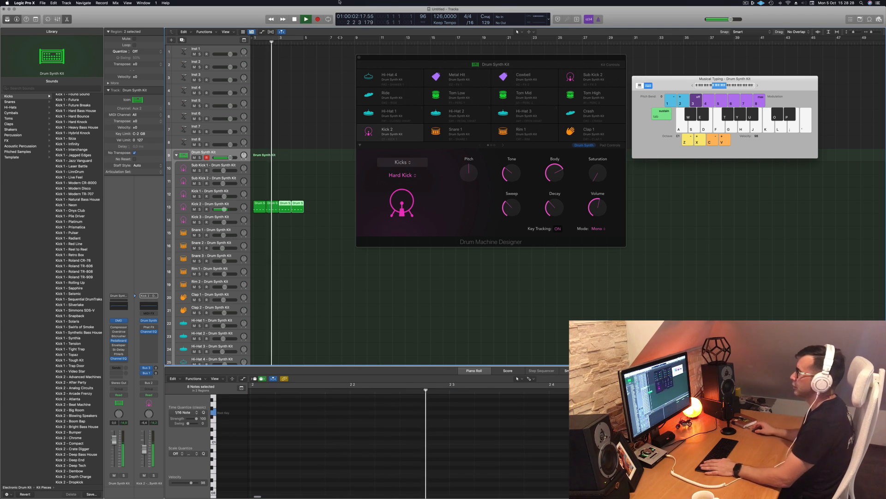
key("c")
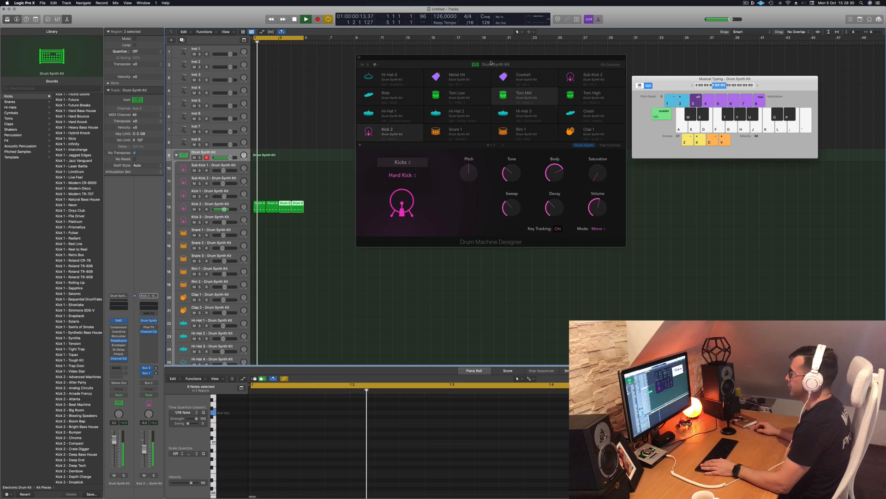
Shift the Drum Machine Designer window aside and audition the looped Kick 2 pattern.
left_click_drag(491, 62, 438, 65)
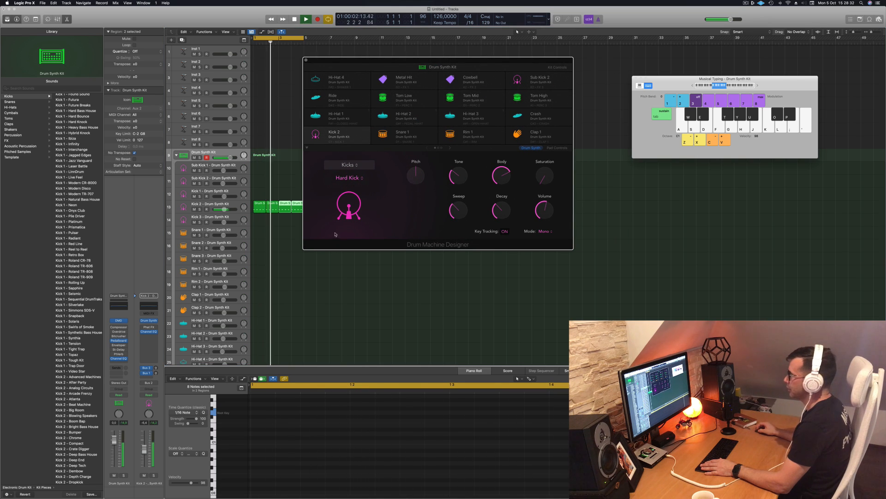
key("space")
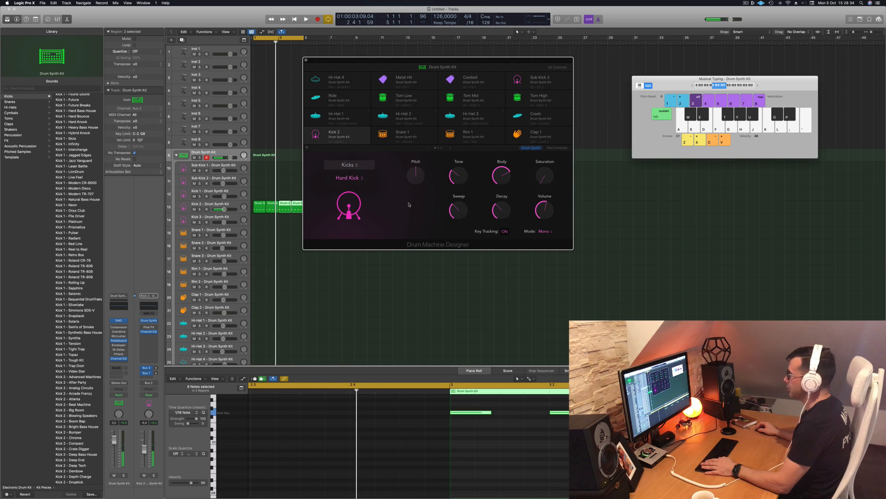
key("space")
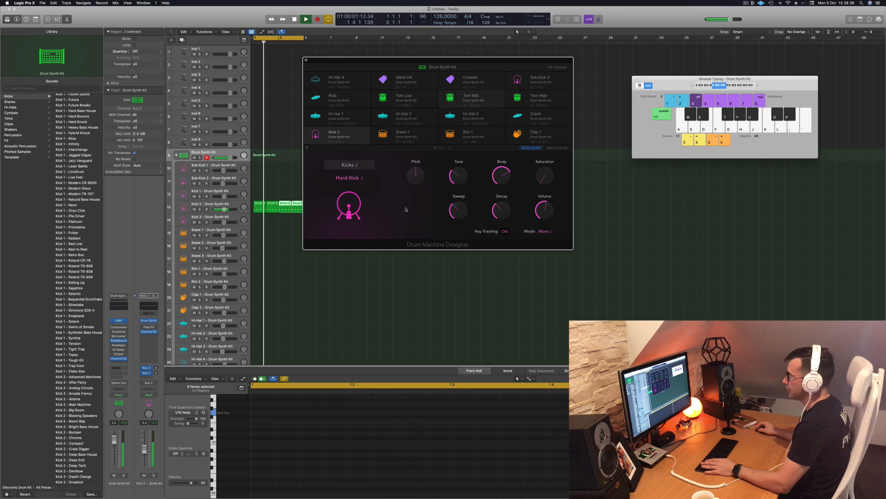
key("space")
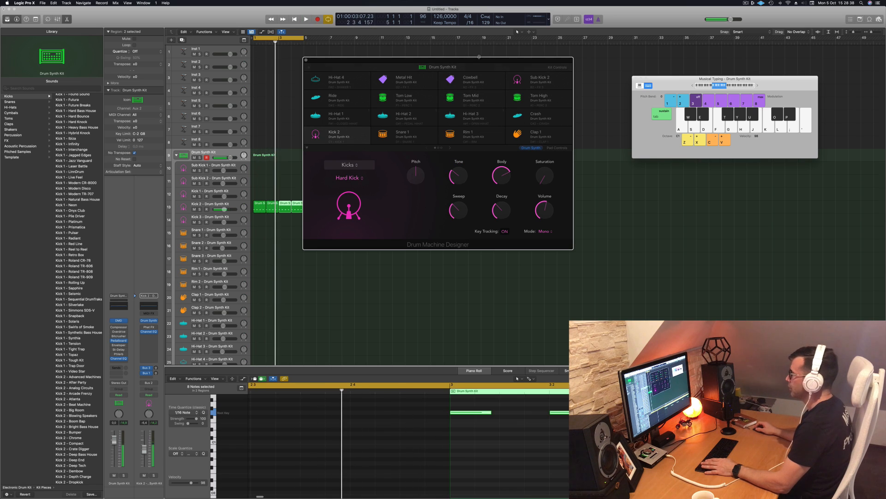
Try the four kick regions on the Kick 1 track and play the loop with that sound.
left_click_drag(478, 60, 532, 60)
left_click_drag(331, 200, 260, 190)
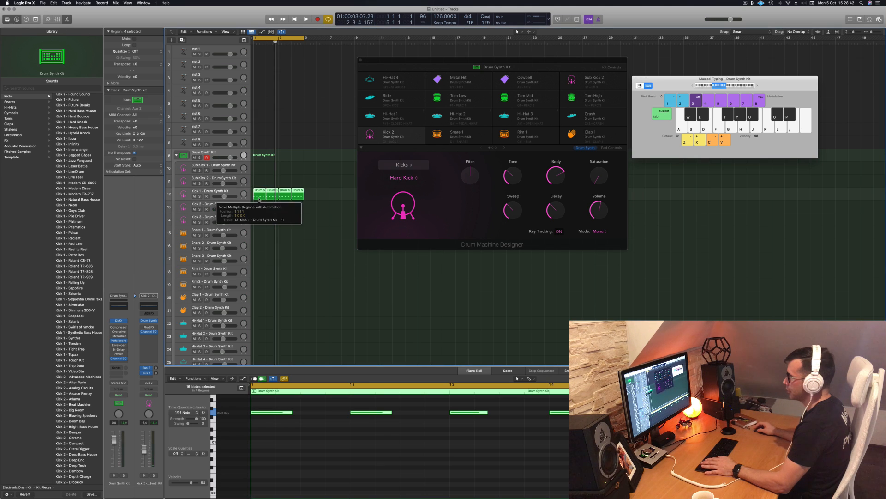
key("space")
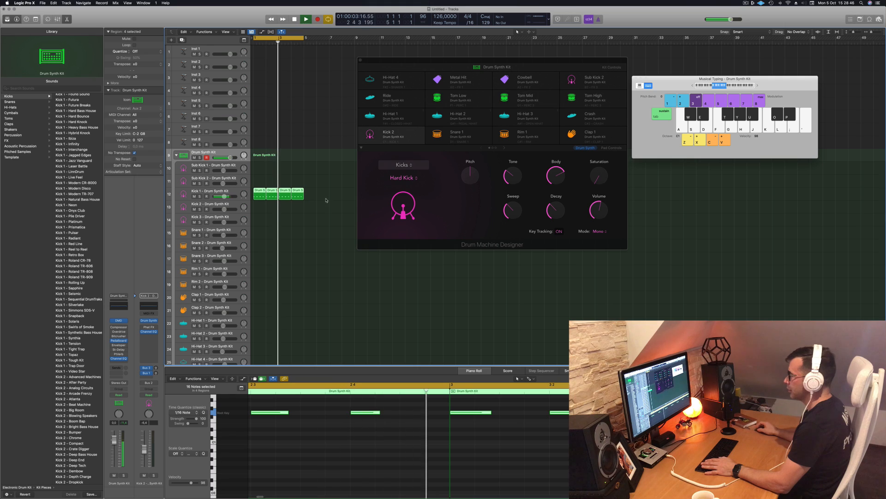
key("space")
key("space")
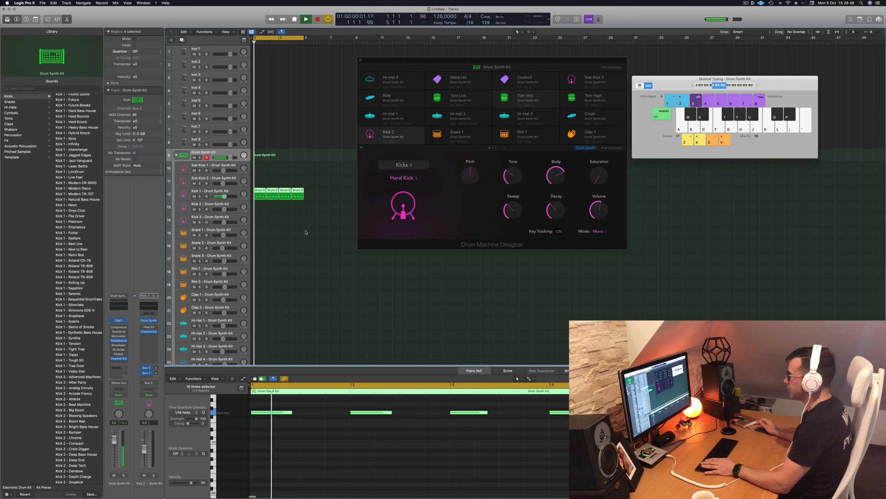
key("space")
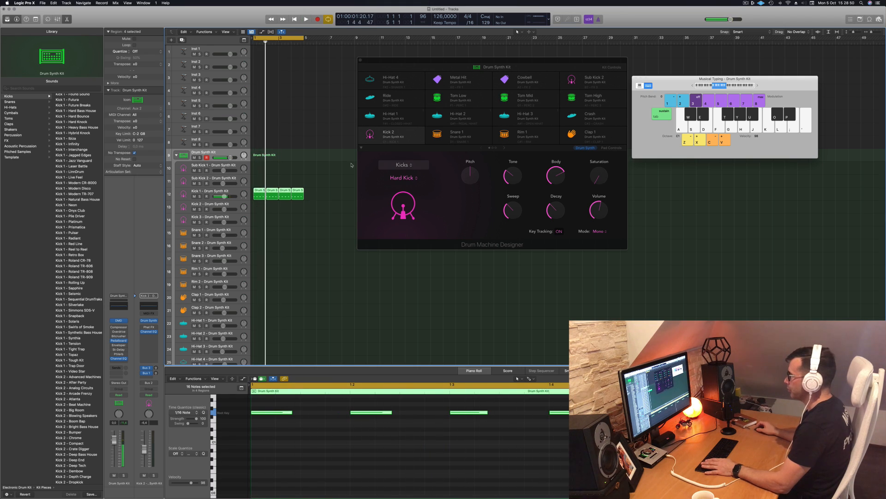
Audition the Kick 2 pad, return the four regions to the Kick 2 track and play the loop.
left_click(399, 134)
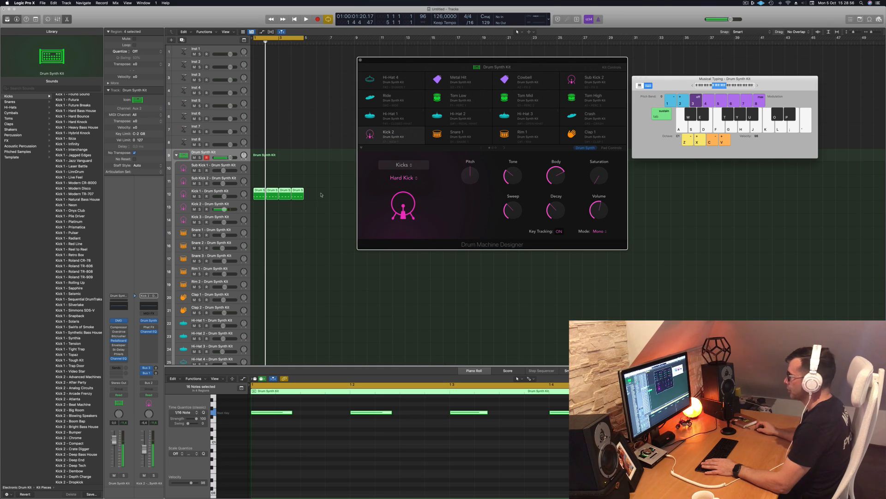
left_click_drag(269, 197, 269, 210)
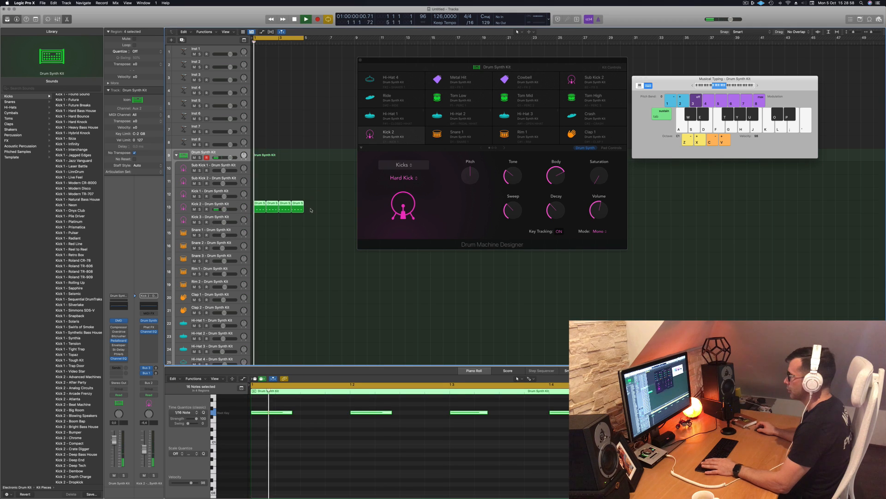
key("space")
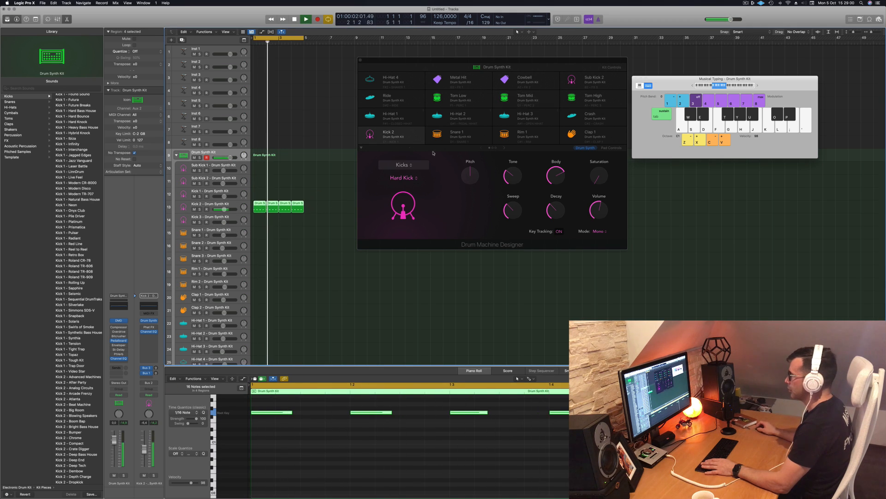
Trigger the Kick 2 pad and view the second page of kit pads while the loop plays.
left_click(369, 135)
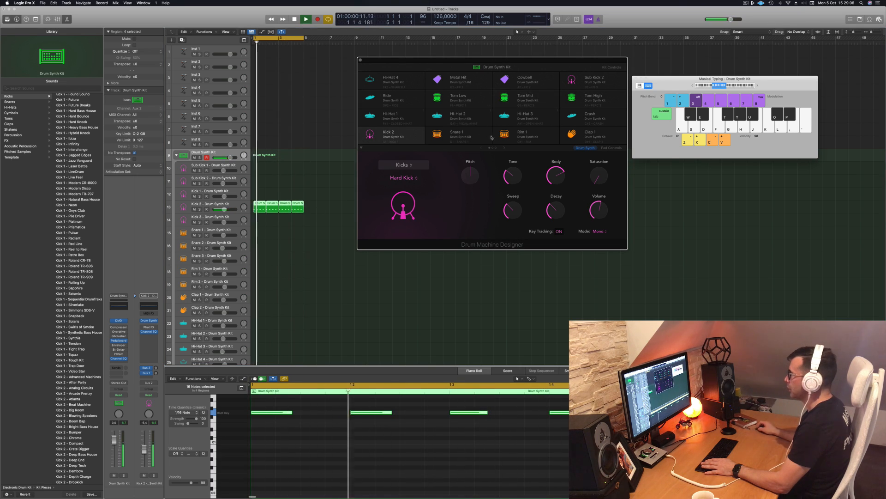
left_click(503, 149)
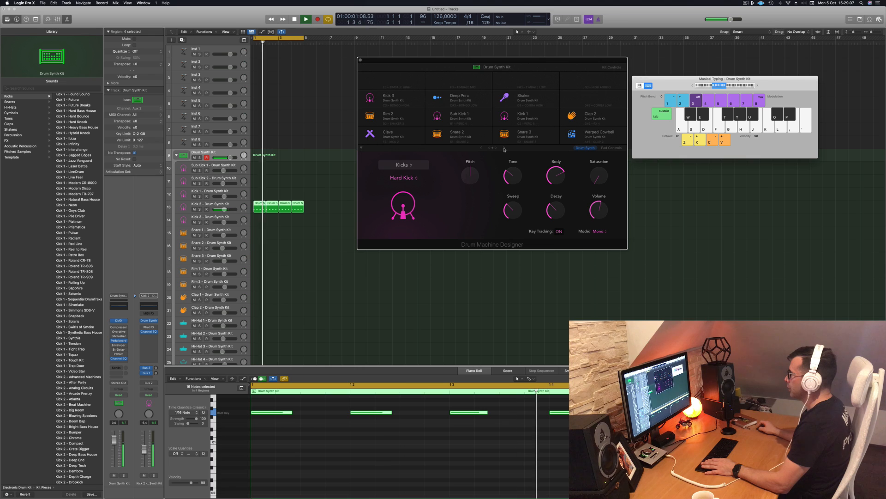
left_click(480, 148)
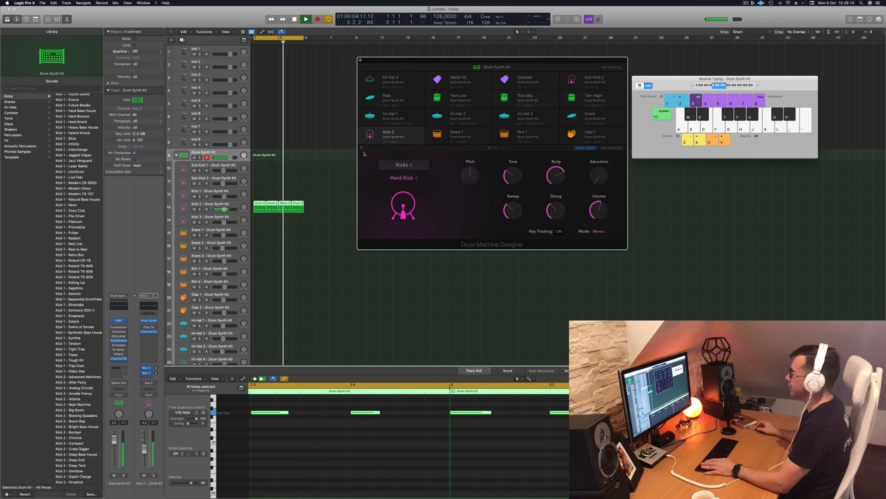
key("space")
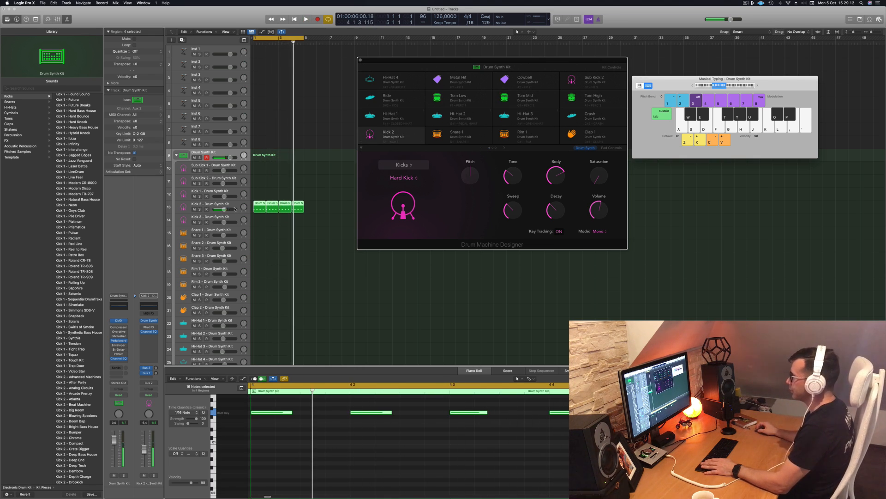
Audition the kick's note from the piano roll, select the Kick 2 track and restart the loop.
left_click(213, 414)
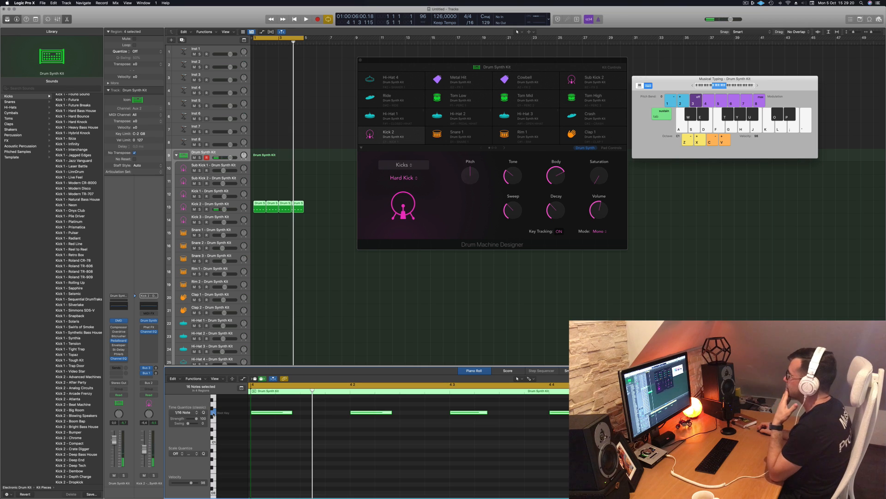
key("space")
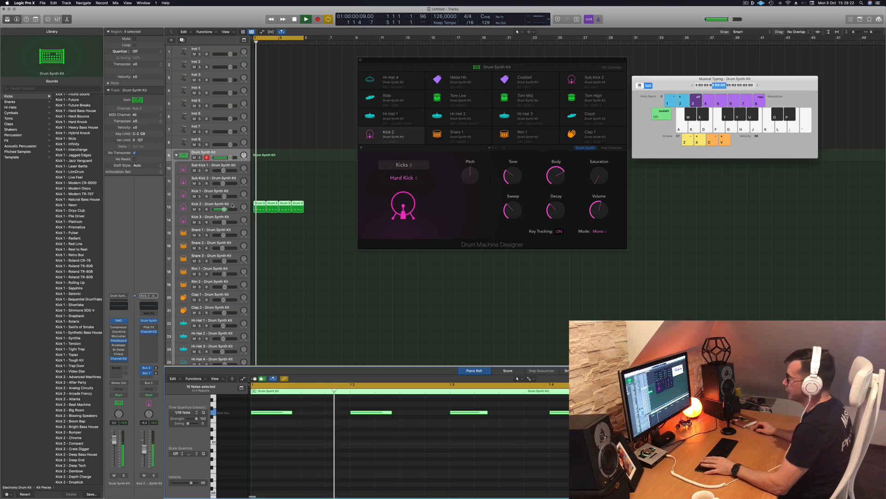
left_click(239, 205)
key("space")
key("space")
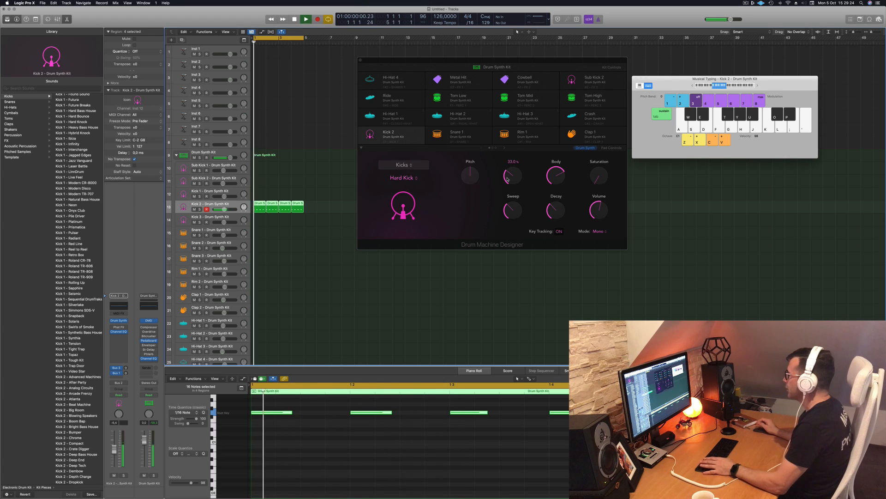
Raise Kick 2's Decay and Saturation and lower its Tone to 21.8% while the loop plays.
left_click(559, 200)
left_click_drag(558, 200, 601, 161)
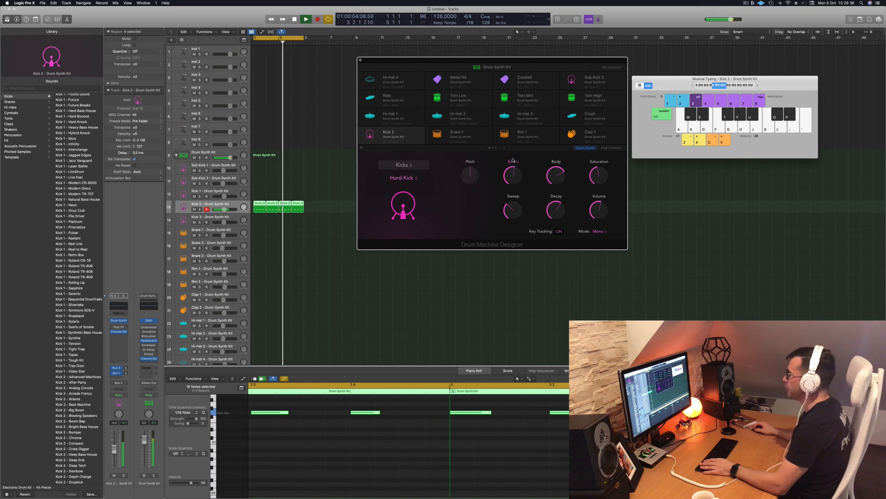
left_click_drag(512, 188, 474, 174)
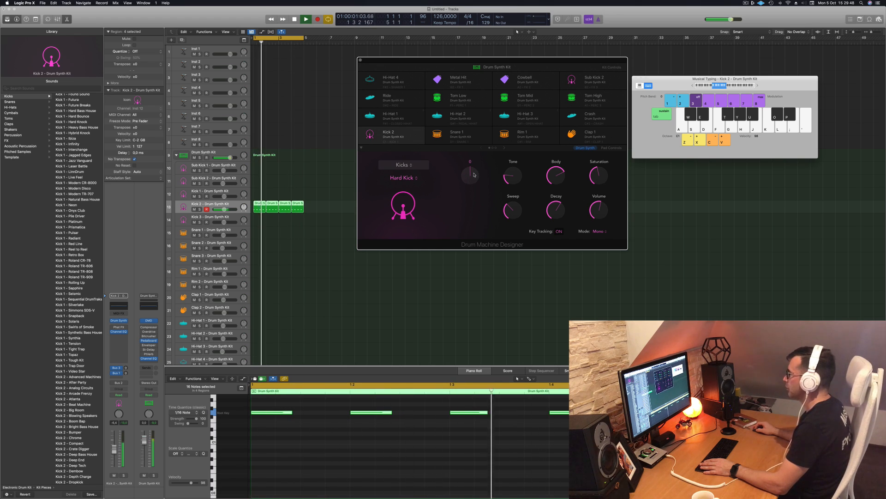
Lower Kick 2's Sweep and Body and set its Decay to 58.7% while the loop plays.
mouse_move(509, 209)
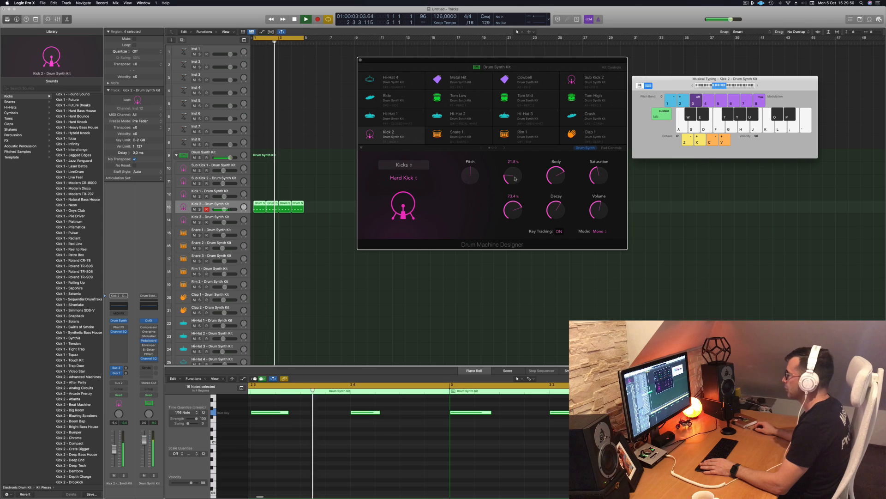
left_click_drag(512, 206, 508, 229)
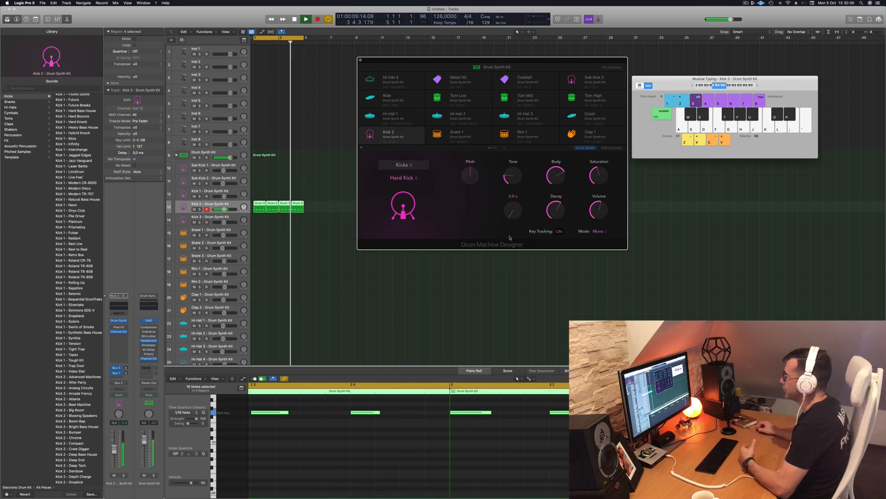
left_click_drag(510, 238, 511, 218)
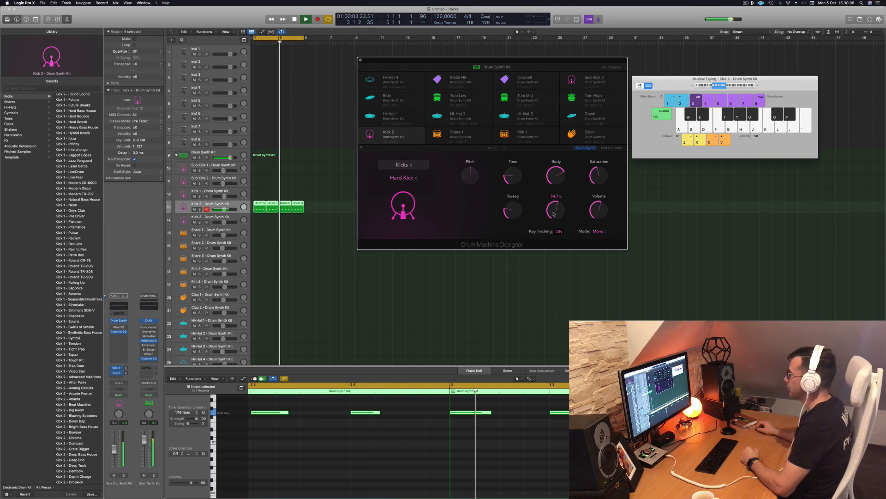
left_click_drag(554, 214, 557, 191)
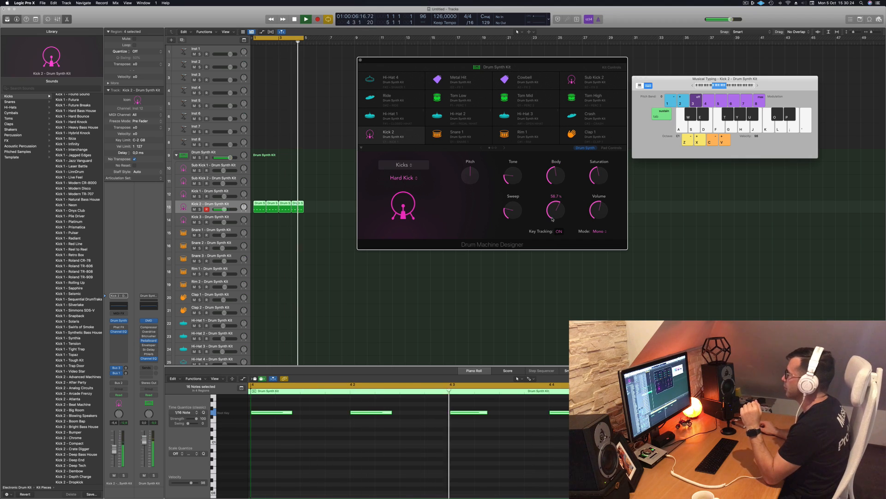
Close the Drum Machine Designer window and restart the kick loop with the kit's tracks in view.
left_click_drag(531, 66, 573, 60)
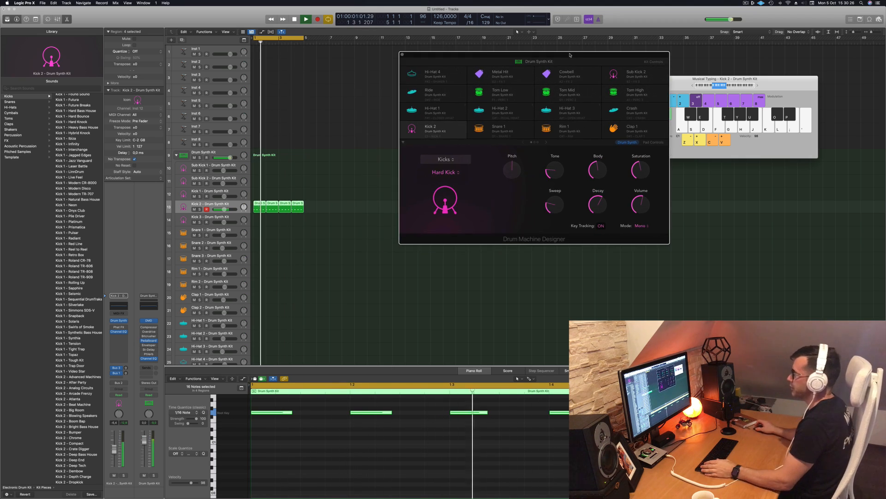
key("super+w")
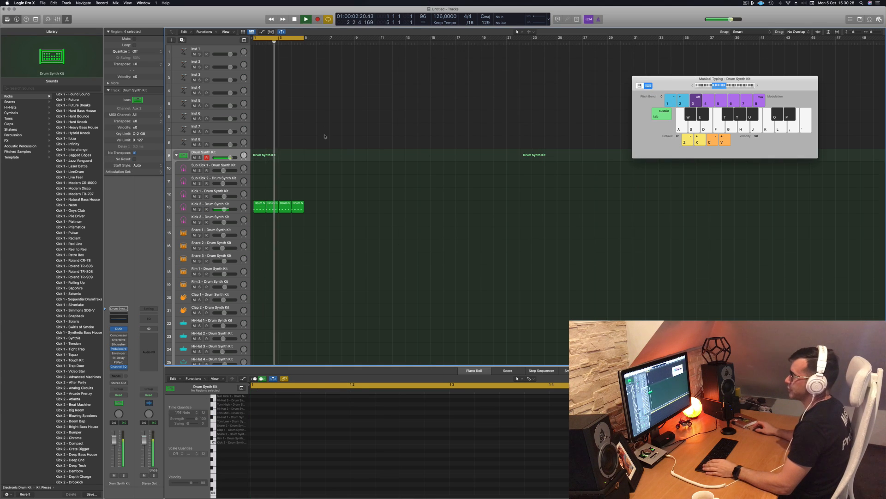
scroll(359, 202, "down", 1)
key("space")
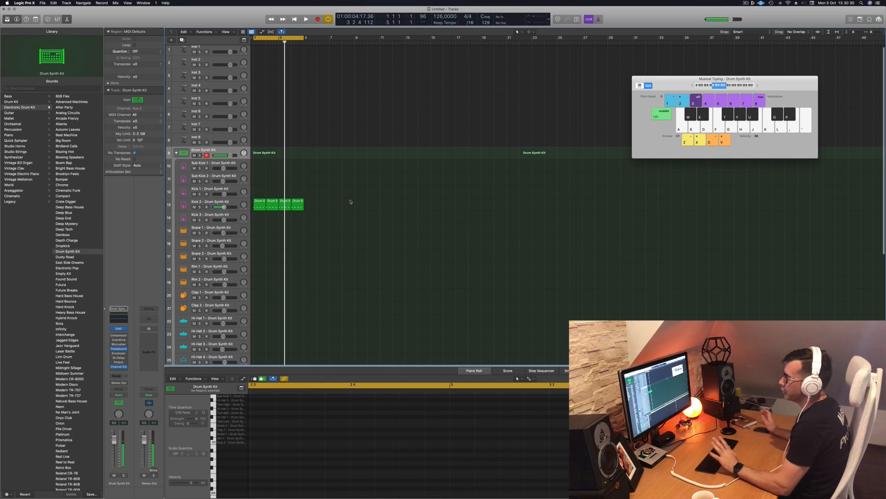
scroll(355, 203, "down", 3)
key("space")
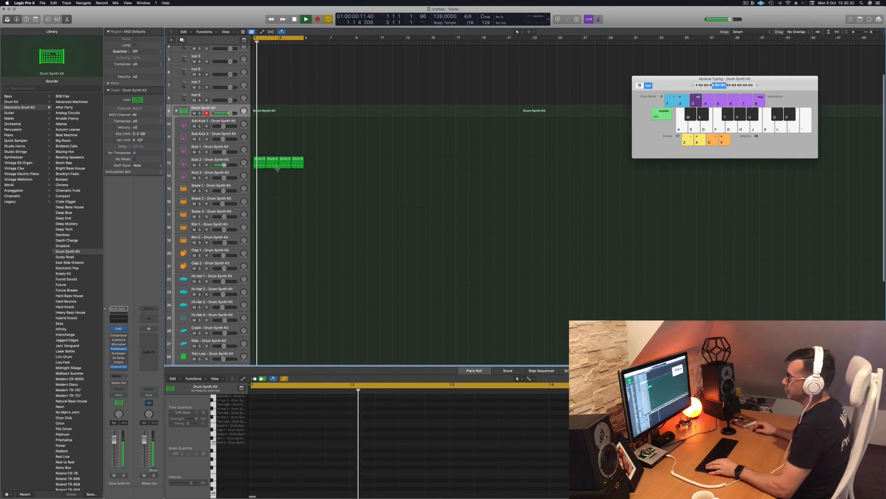
Copy the first Kick 2 region to the start of the Hi-Hat 4 track.
left_click(256, 163)
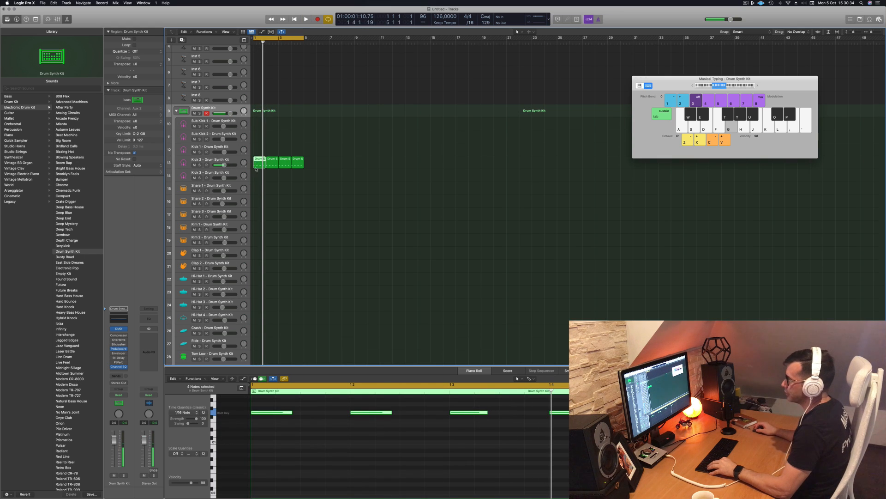
left_click_drag(257, 169, 248, 318)
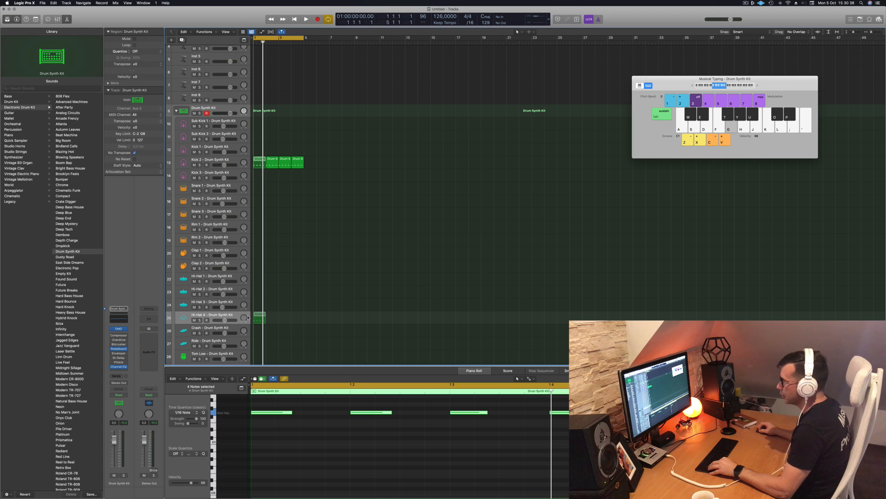
left_click_drag(249, 317, 249, 318)
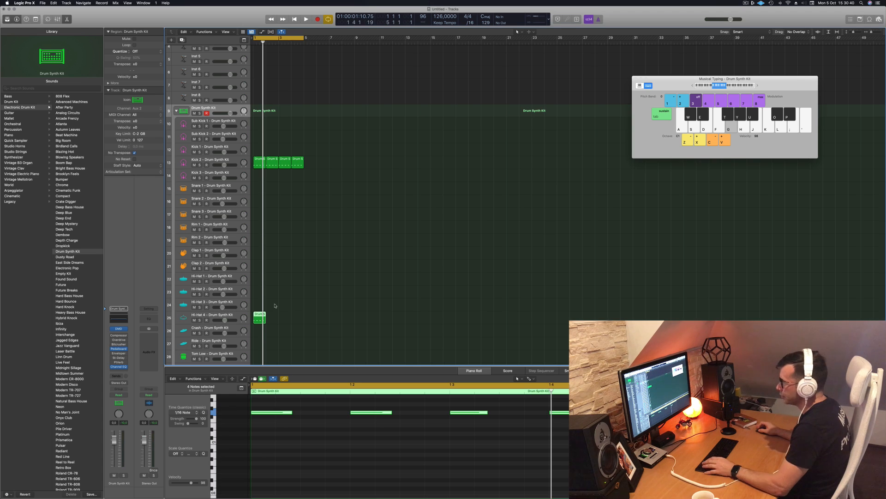
Select all notes in the copied Hi-Hat 4 region and transpose them up in the piano roll.
left_click_drag(276, 468, 504, 451)
scroll(450, 456, "down", 5)
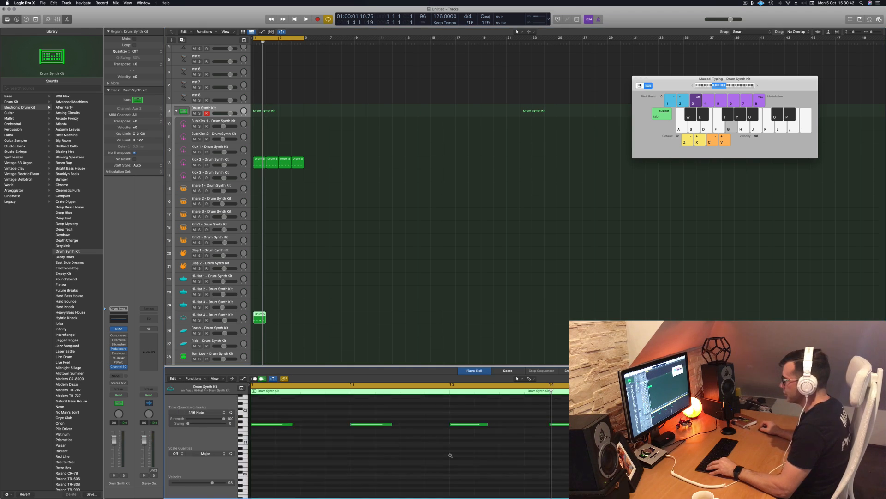
scroll(449, 454, "down", 3)
scroll(444, 454, "right", 3)
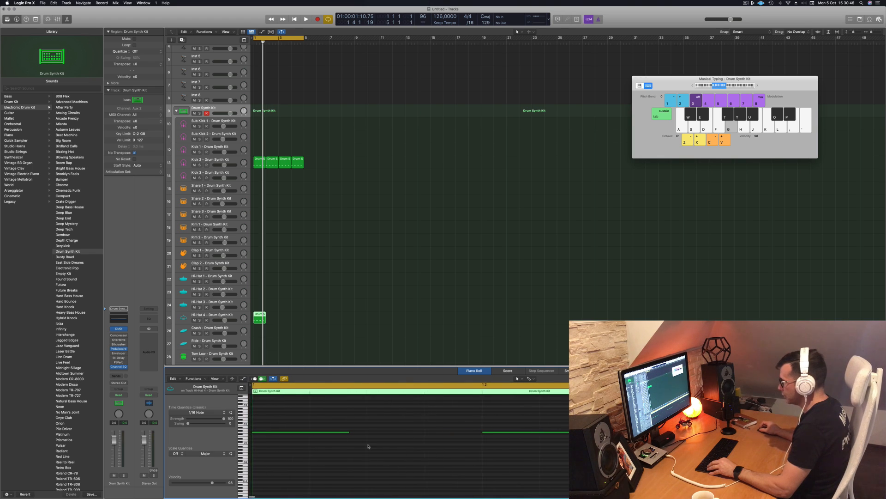
scroll(369, 444, "up", 2)
scroll(369, 445, "left", 2)
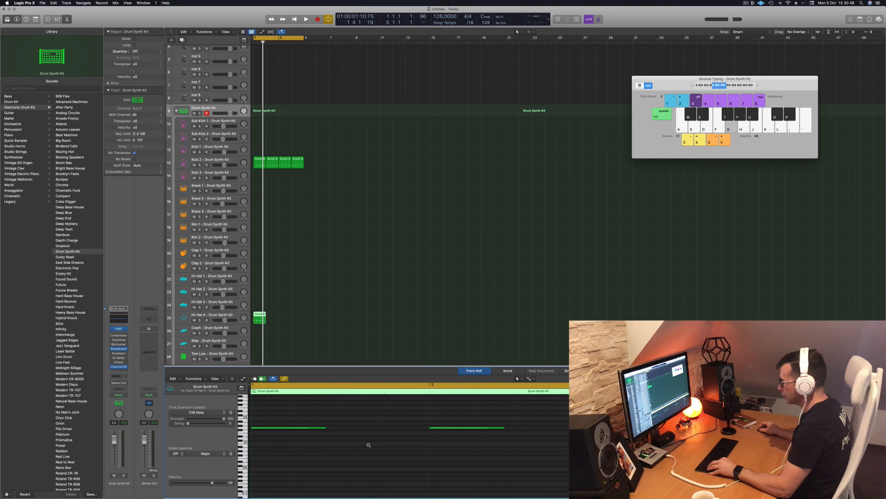
scroll(369, 444, "right", 3)
scroll(370, 444, "left", 3)
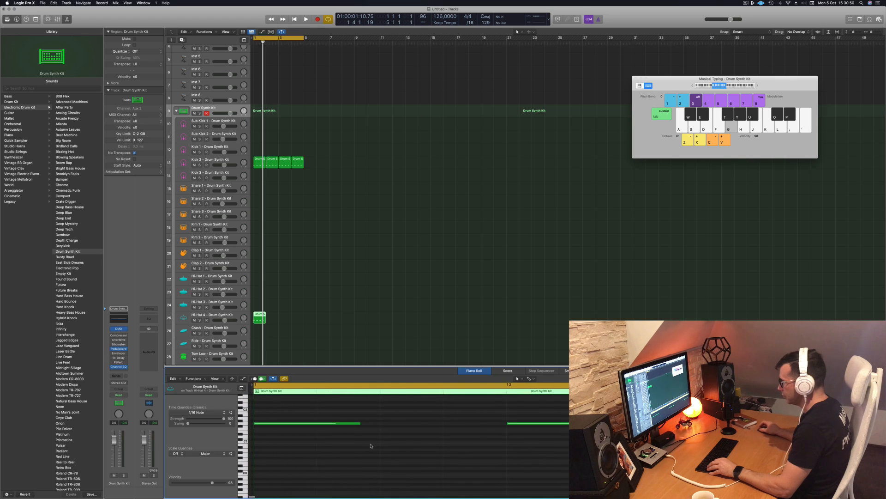
scroll(315, 444, "up", 2)
scroll(312, 446, "up", 4)
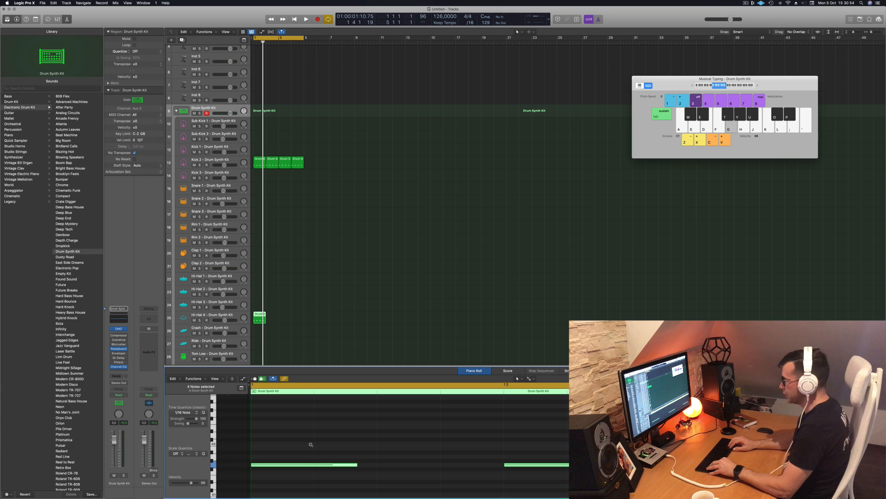
key("alt+Up")
key("alt+Up")
key("alt+Up")
key("alt+Up")
key("alt+Up")
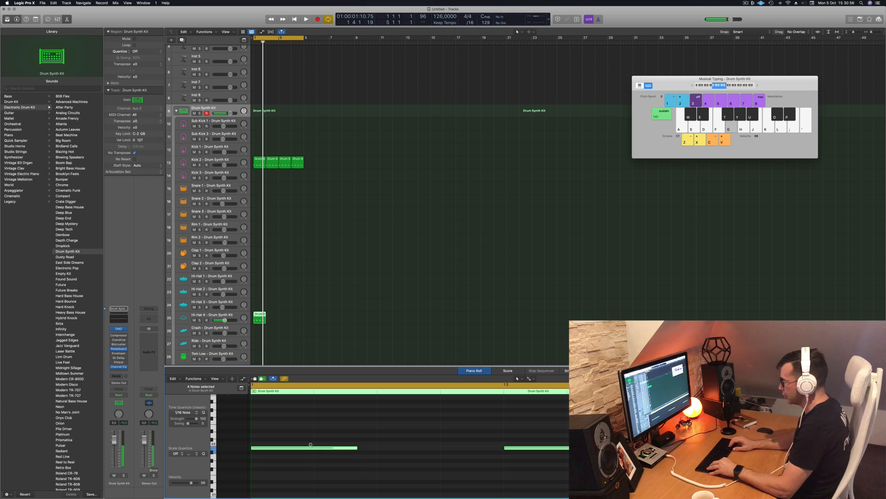
scroll(311, 447, "up", 6)
scroll(310, 446, "down", 3)
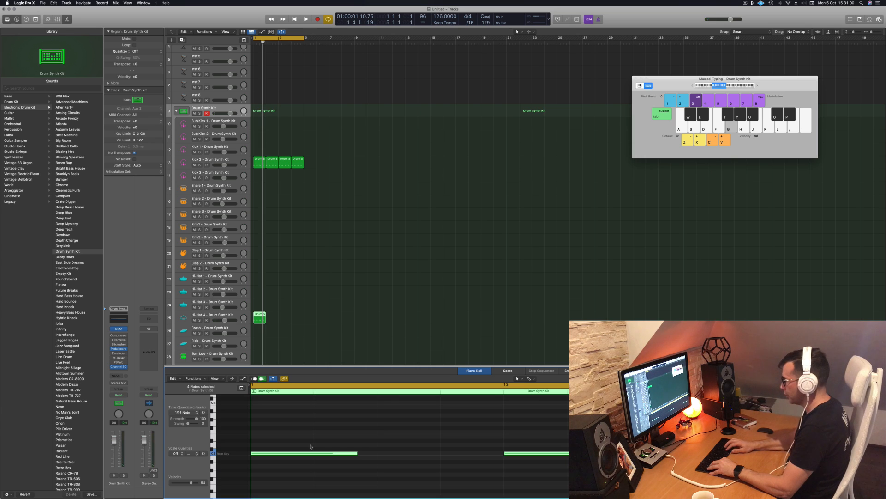
scroll(346, 437, "down", 2)
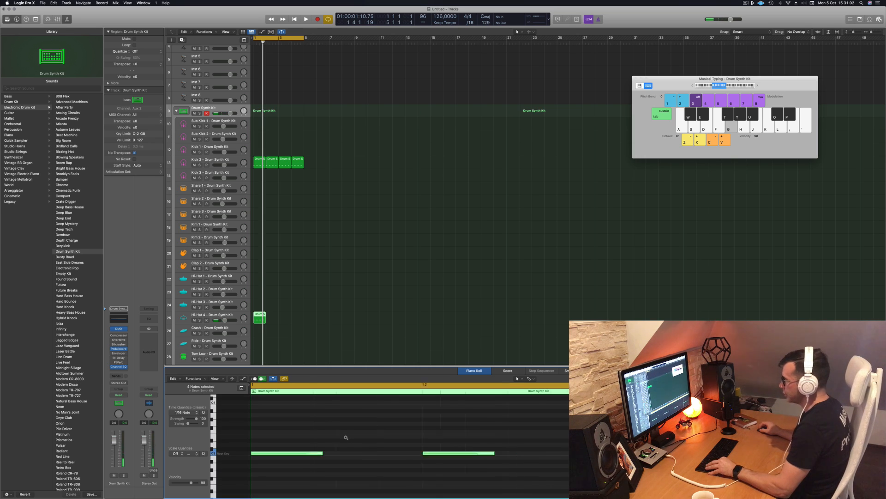
Shift the hi-hat notes half a beat later onto the off-beats and audition them with the kick.
left_click_drag(284, 442, 584, 469)
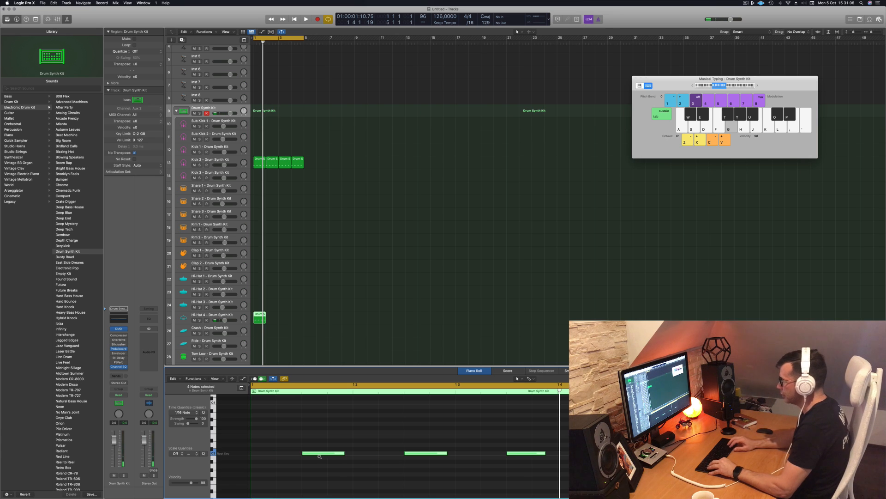
key("space")
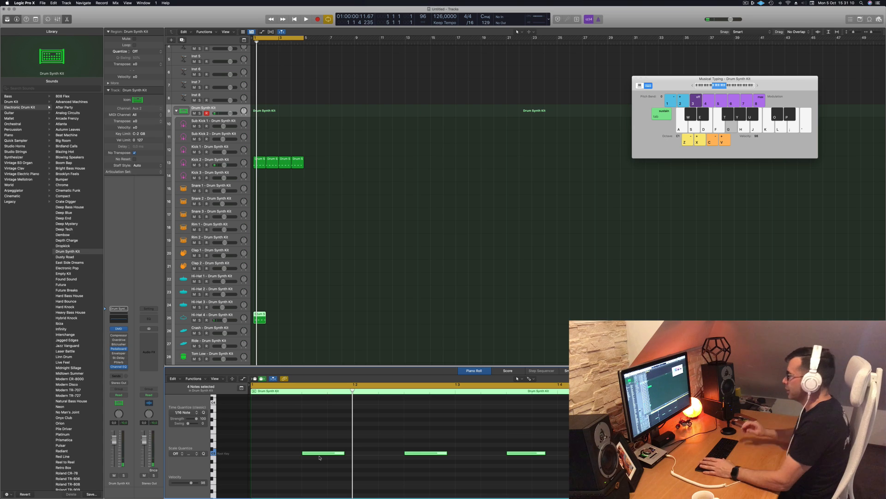
key("space")
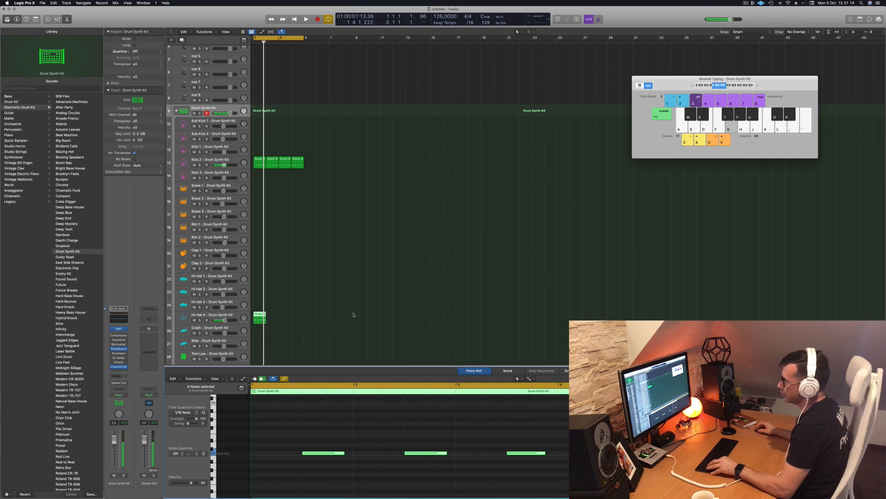
Duplicate the Hi-Hat 4 region until it fills the four-bar loop, and start playback.
left_click_drag(263, 314, 272, 319)
left_click(257, 315, "shift")
left_click_drag(272, 318, 285, 319)
key("space")
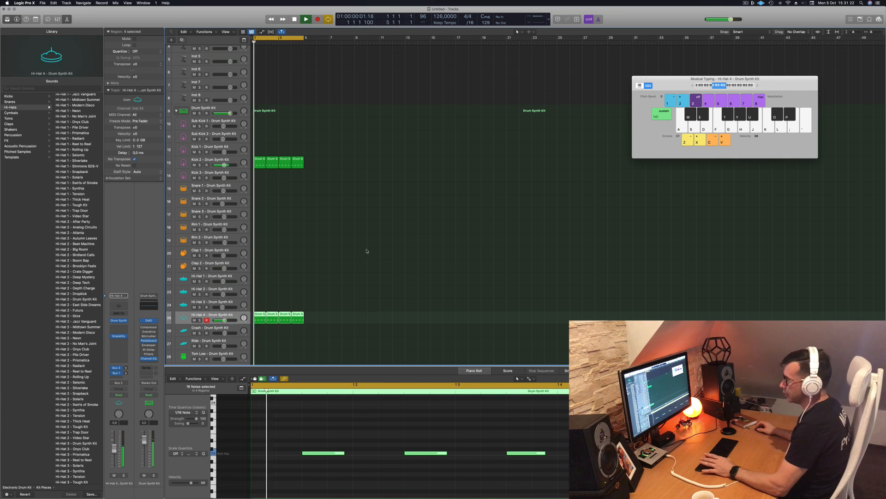
Open the Hi-Hat 4 track's Drum Synth, audition Crash Cymbal, Ride Cymbal and Bell Cymbal, and choose Ride Cymbal.
left_click(118, 321)
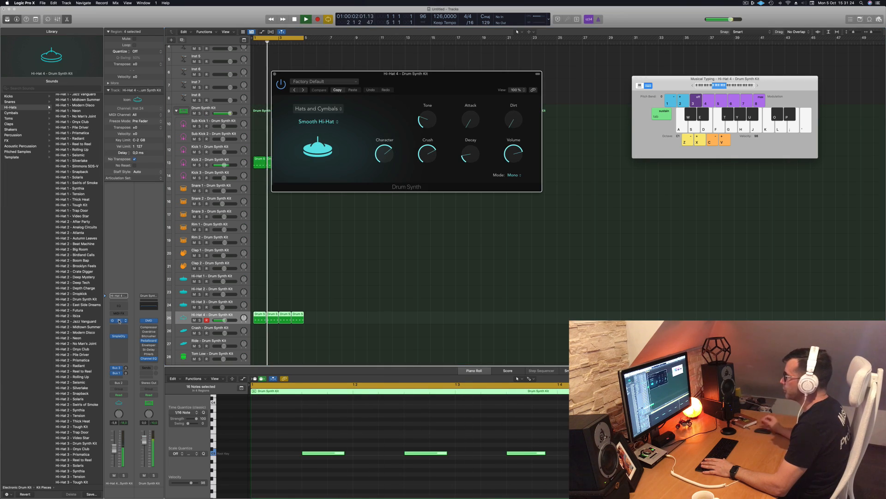
left_click_drag(449, 79, 501, 107)
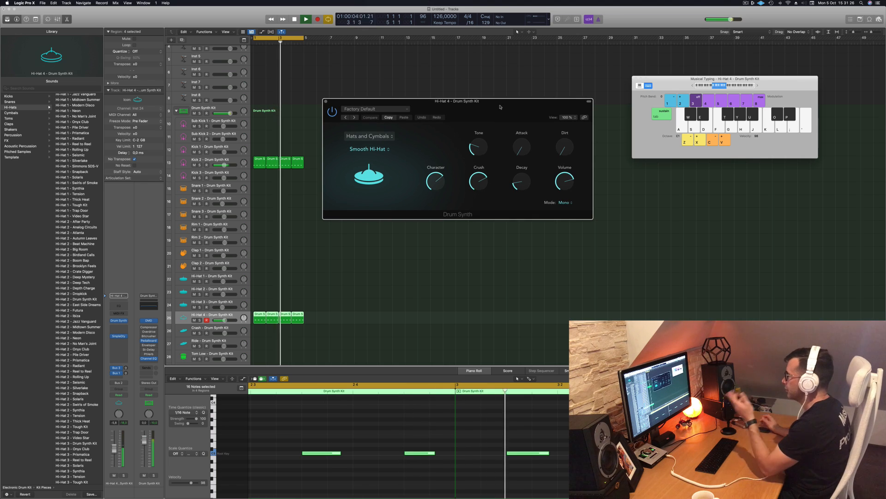
left_click(373, 150)
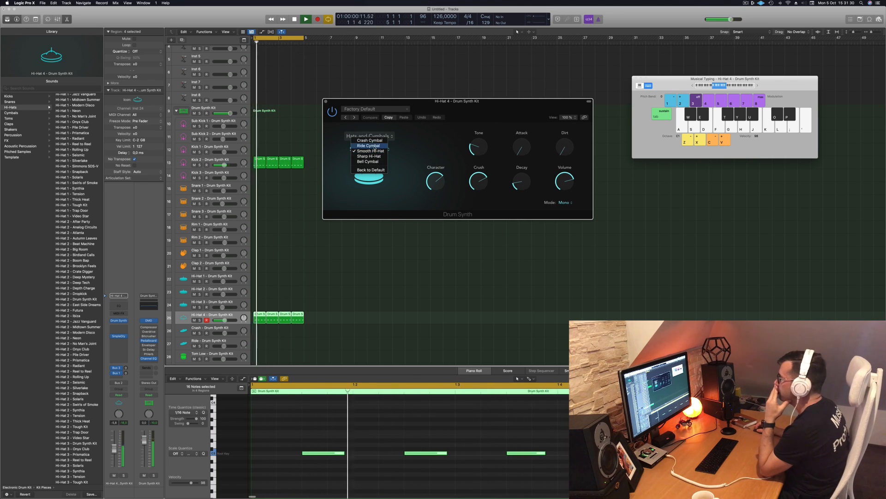
left_click(375, 140)
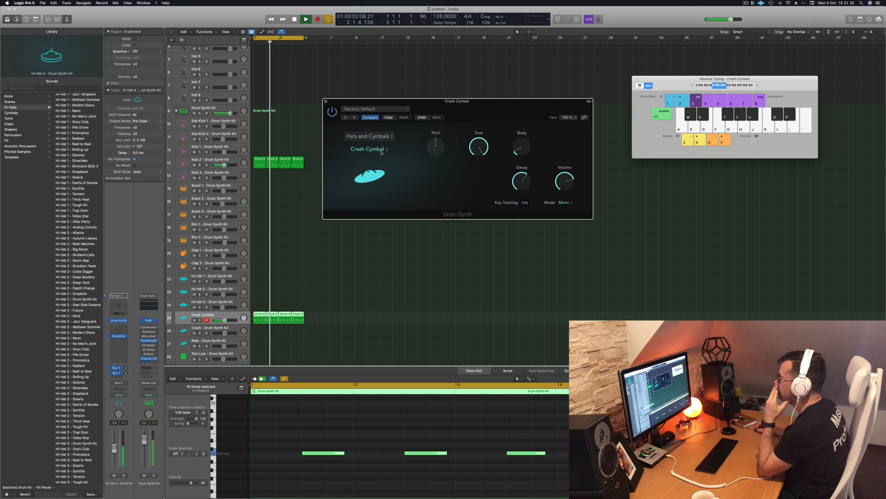
left_click(378, 151)
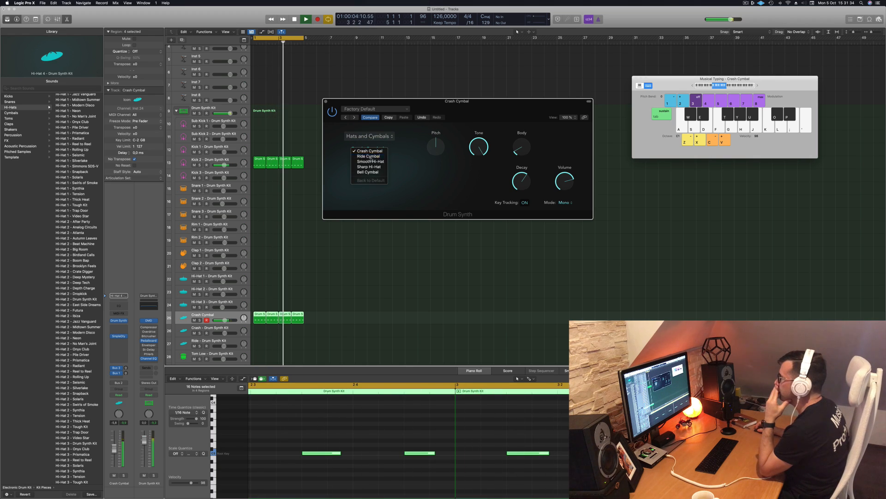
left_click(376, 156)
left_click(376, 150)
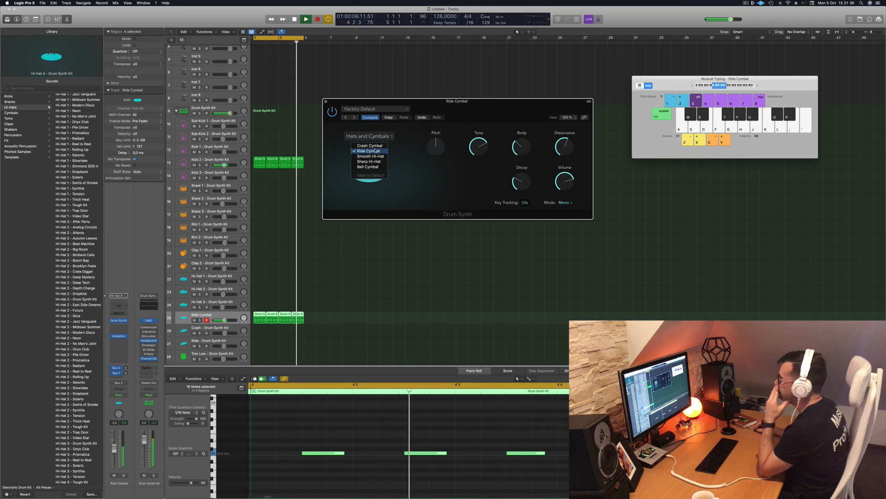
left_click(374, 165)
left_click(375, 150)
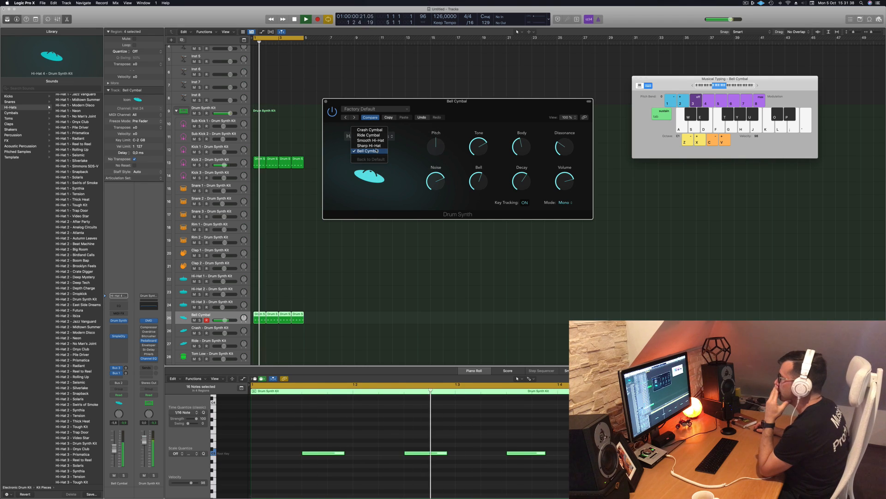
left_click(377, 137)
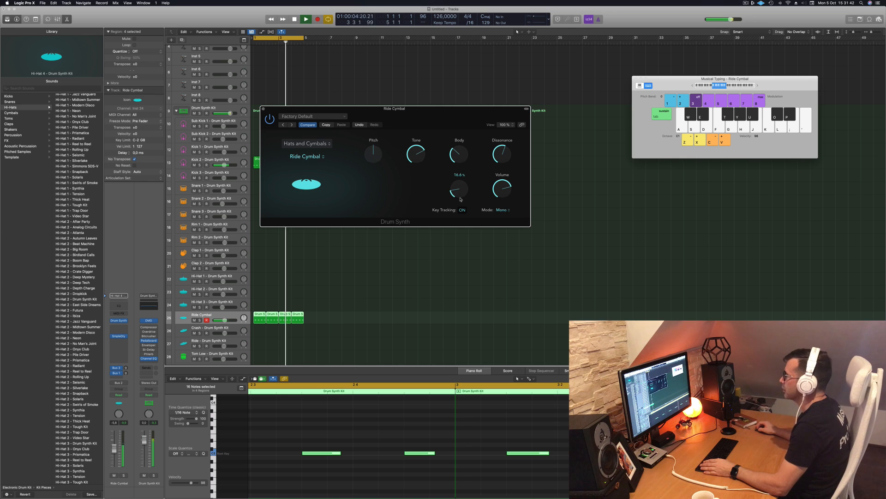
Adjust the Ride Cymbal's Tone, Body and Dissonance and set its Decay to 7.7% while the loop plays.
left_click_drag(459, 194, 459, 195)
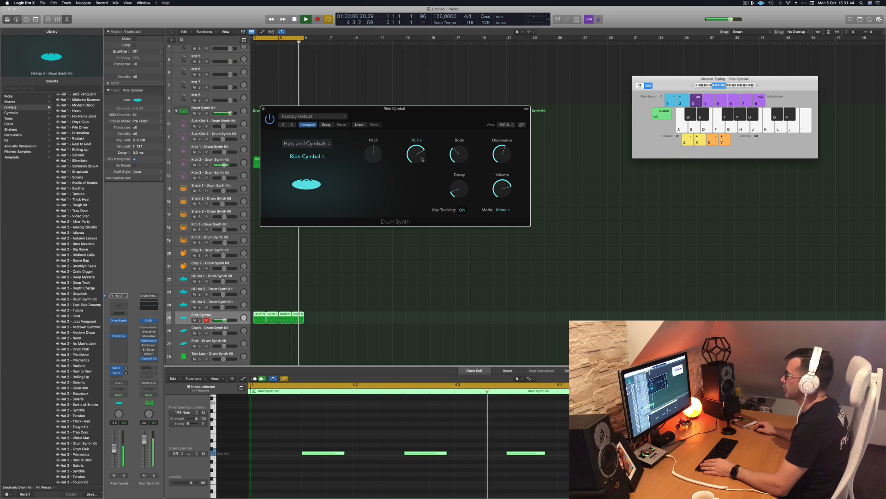
left_click_drag(422, 158, 458, 143)
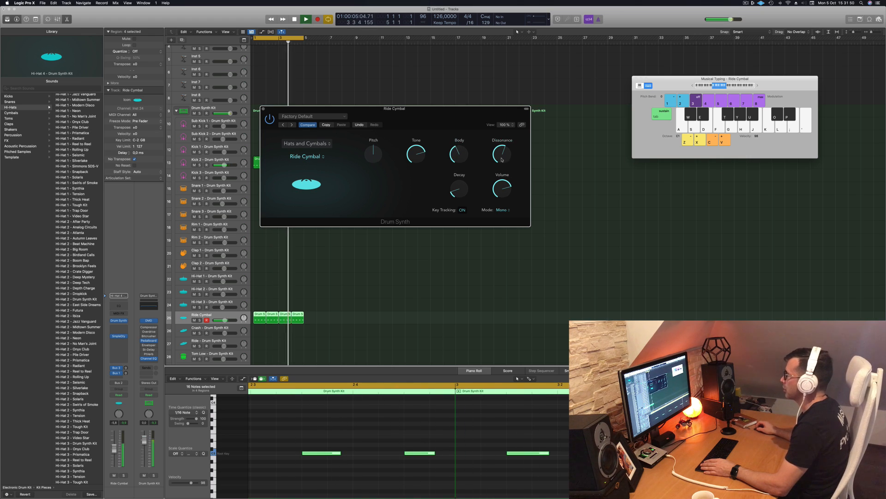
left_click_drag(501, 158, 501, 177)
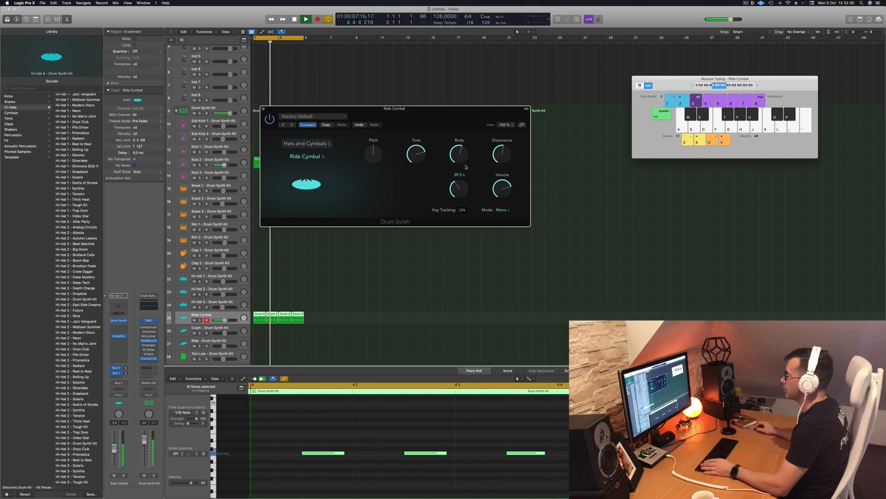
mouse_move(466, 167)
left_mouse_down()
mouse_move(470, 142)
mouse_move(467, 183)
left_mouse_up()
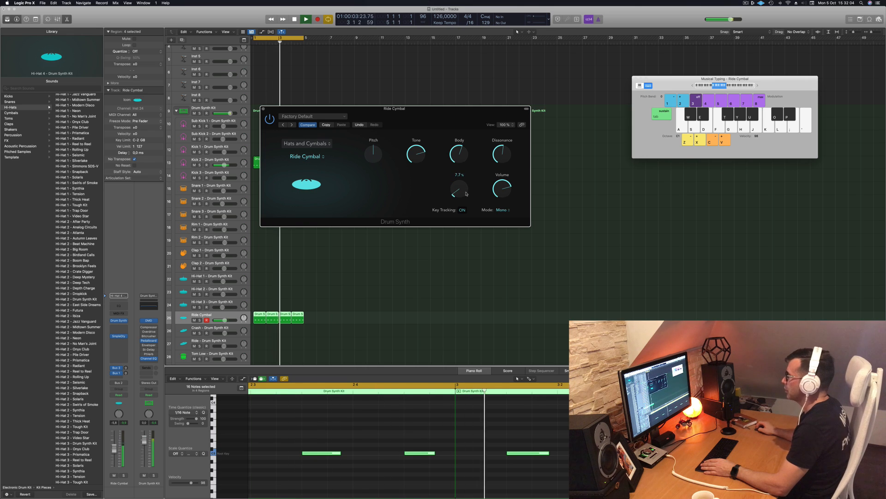
Move the Drum Synth window clear of the track regions and restart the loop.
left_click_drag(432, 114, 586, 70)
key("space")
key("space")
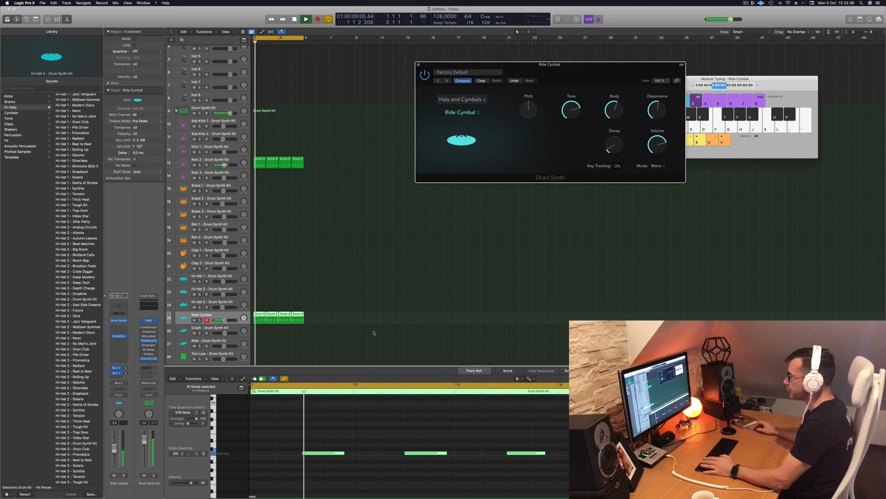
Restart the loop with the Ride Cymbal track selected and set its automation mode to Touch.
left_click(226, 318)
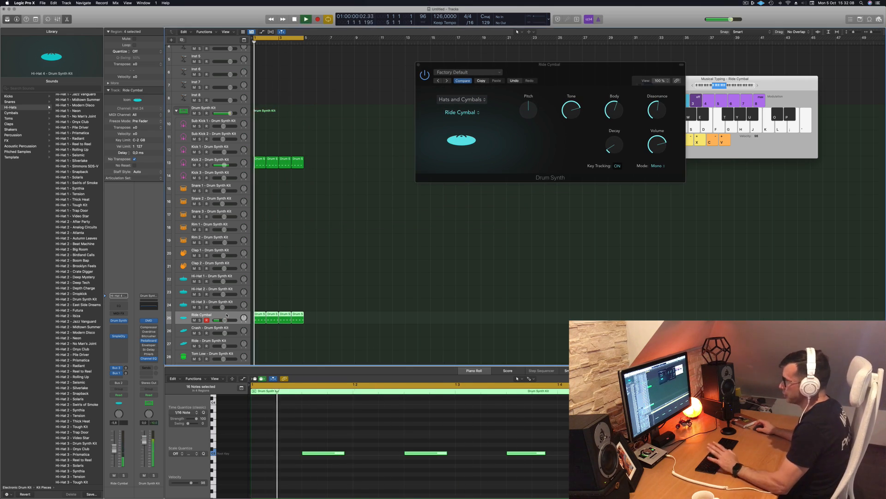
key("space")
left_click(119, 395)
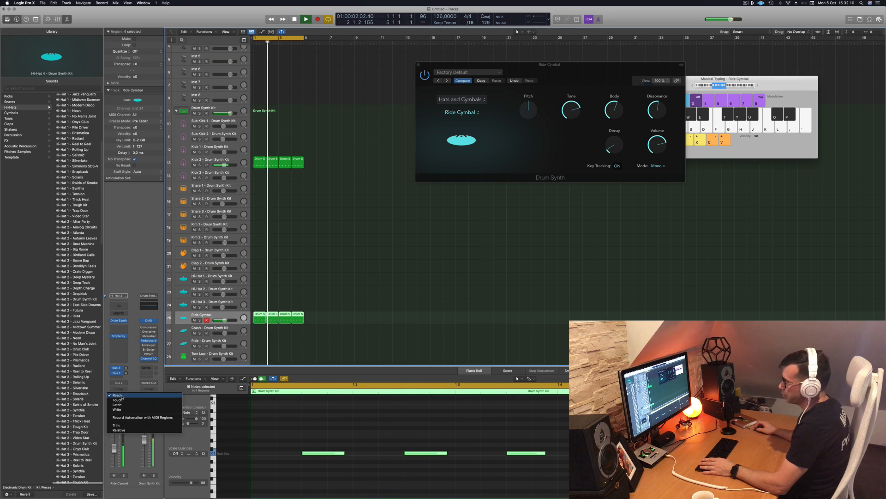
left_click(121, 400)
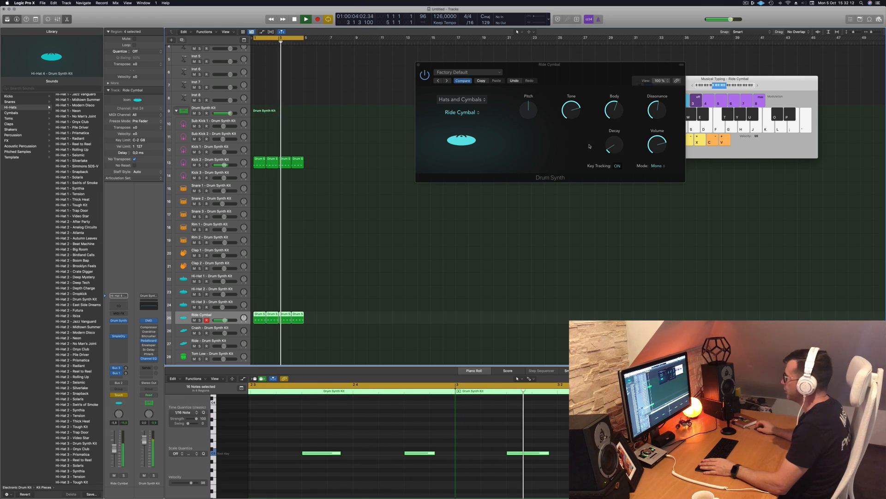
Record automation of the Ride Cymbal's Decay by raising the knob while the loop plays, and stop playback.
left_click(615, 144)
mouse_move(615, 144)
left_mouse_down()
mouse_move(615, 130)
mouse_move(618, 166)
mouse_move(615, 140)
left_mouse_up()
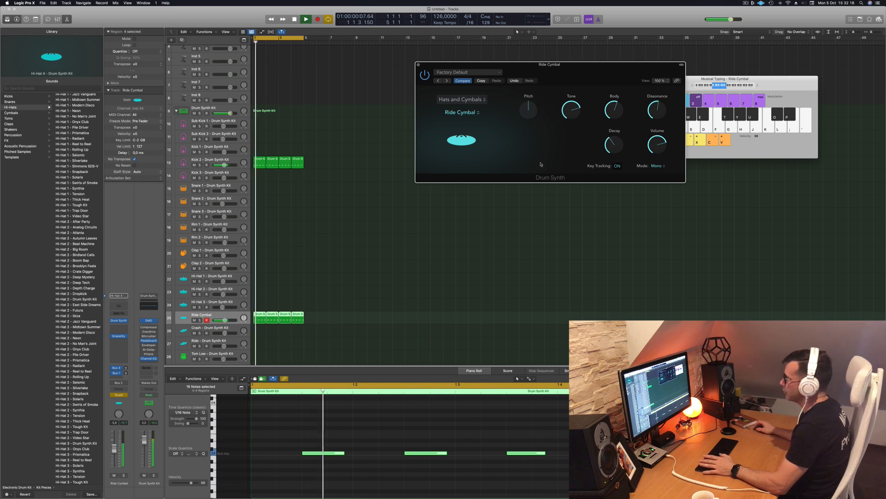
key("space")
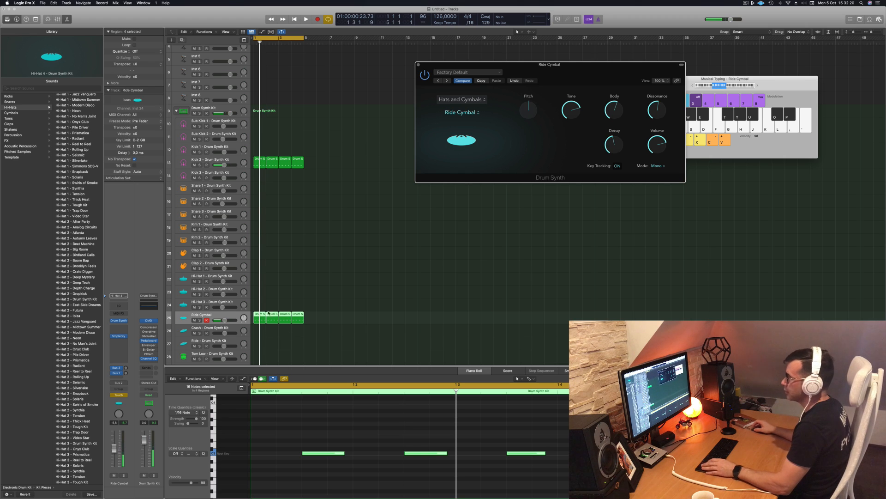
Show the toolbar in the main window and enlarge the selected Ride Cymbal track with Track Zoom.
left_click(217, 29)
key("ctrl+alt+super+t")
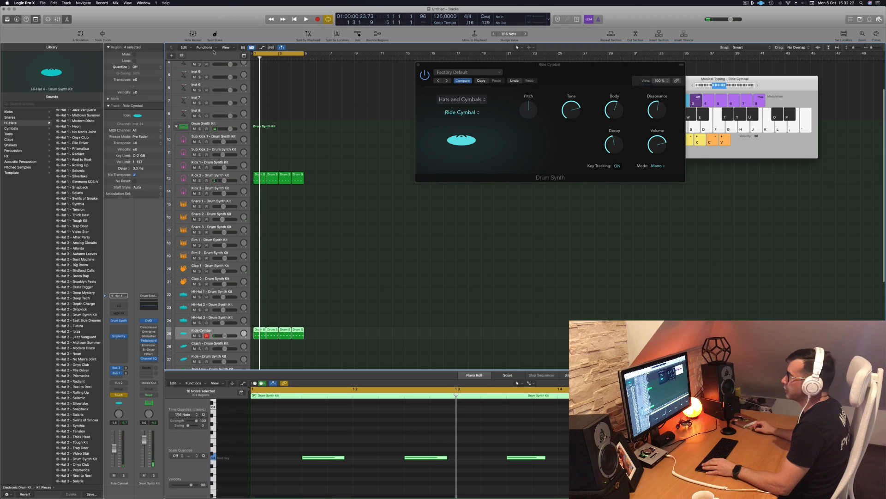
left_click(102, 36)
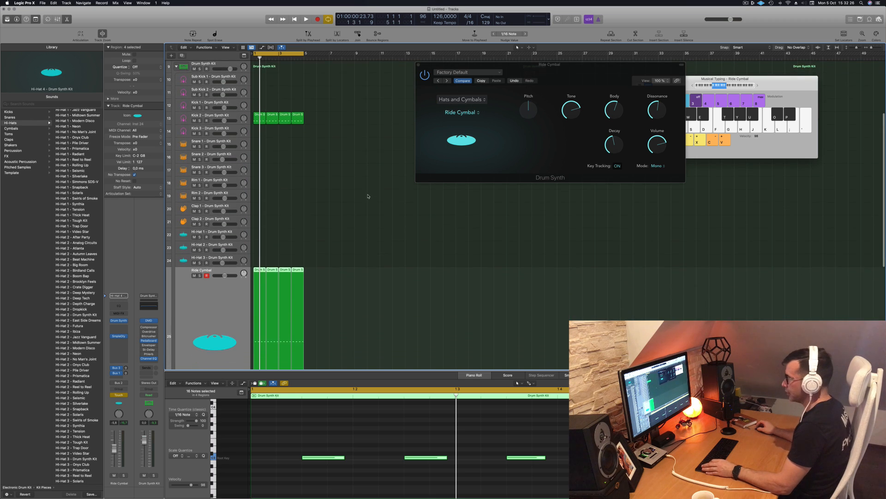
scroll(341, 217, "down", 4)
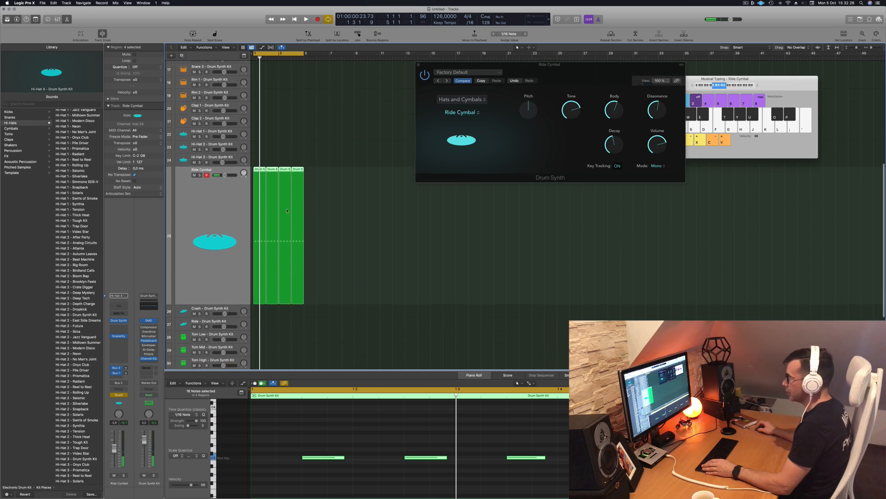
Close the Musical Typing keyboard and display automation on the tracks.
left_click(790, 88)
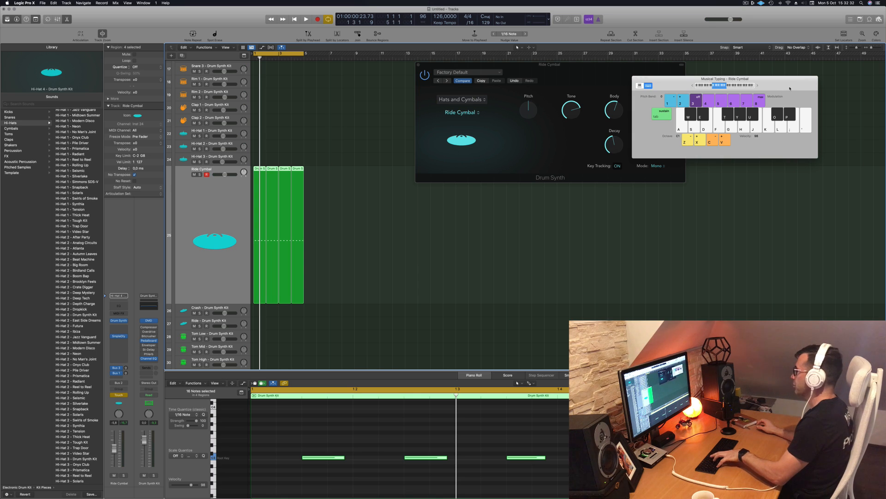
key("super+k")
left_click(342, 237)
key("a")
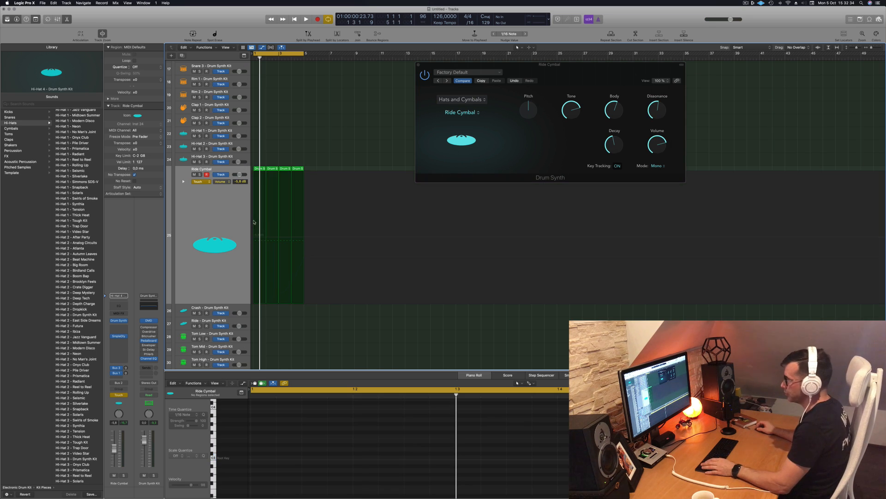
Set the Ride Cymbal track's automation mode to Read and display its Decay curve.
left_click(209, 182)
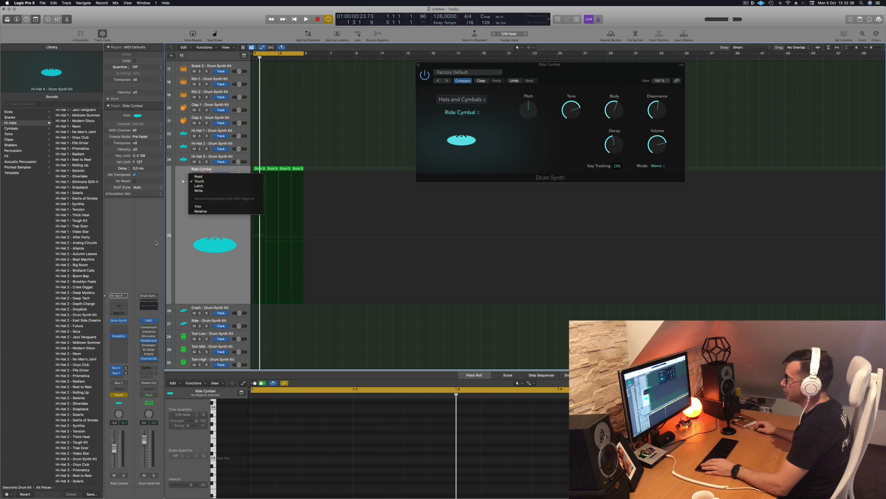
left_click(198, 177)
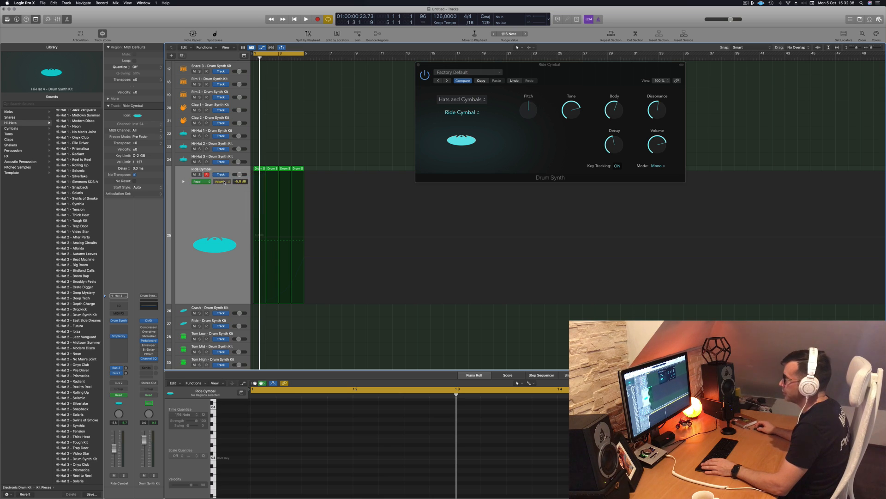
left_click(217, 181)
left_click(248, 240)
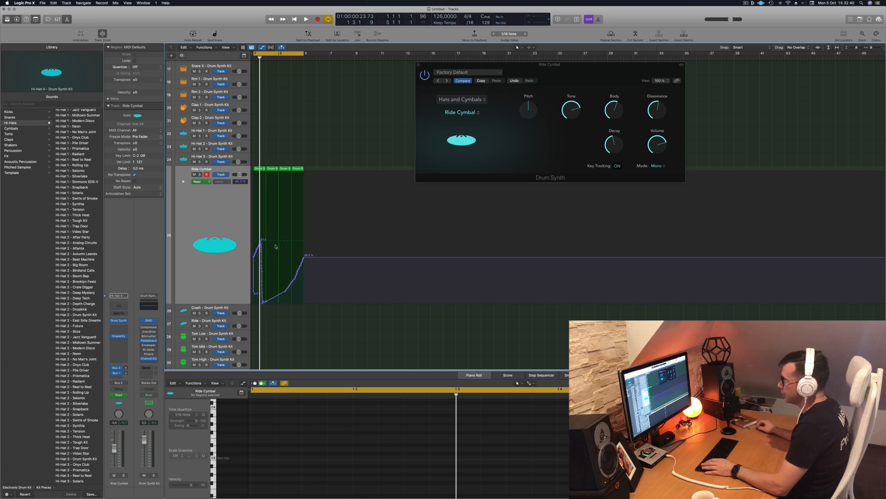
Replace the recorded Decay curve with a straight ramp from about 10% at bar 1 to about 30% at bar 5.
left_click_drag(305, 258, 254, 289)
key("space")
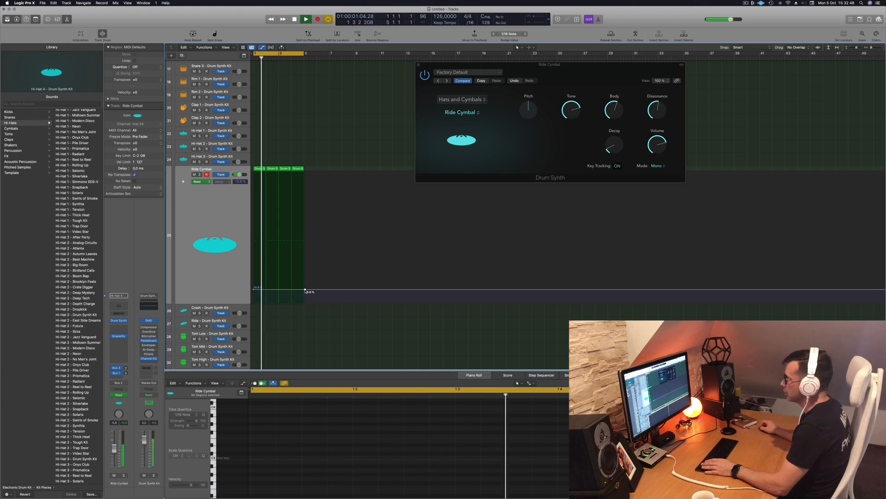
left_click_drag(305, 289, 303, 262)
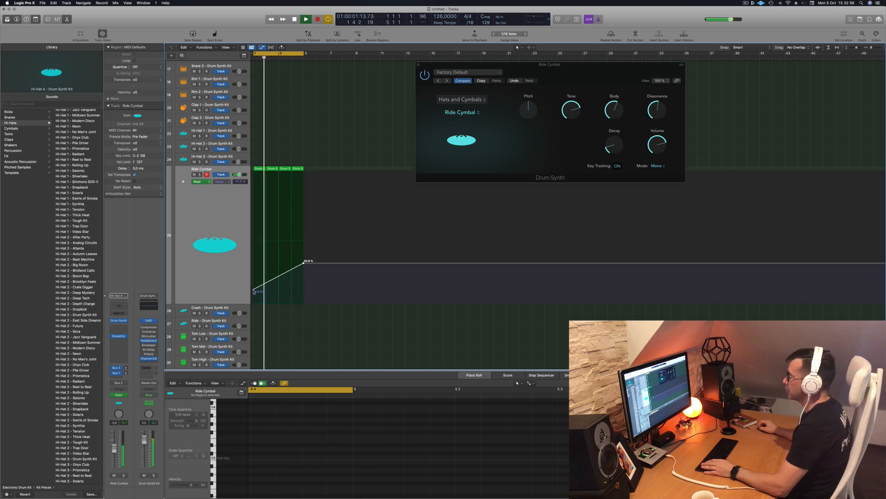
left_click_drag(254, 289, 253, 290)
Close the Ride Cymbal's Drum Synth window and stop the loop.
left_click_drag(416, 69, 382, 86)
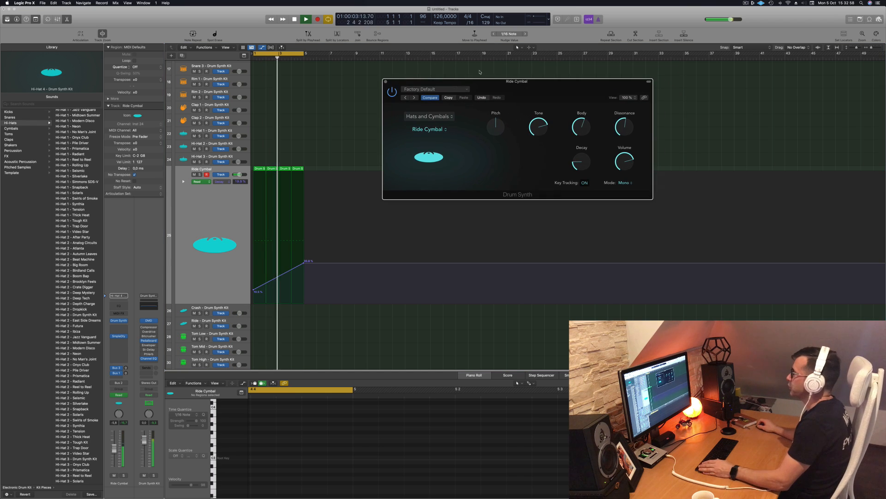
left_click(385, 81)
scroll(358, 115, "down", 8)
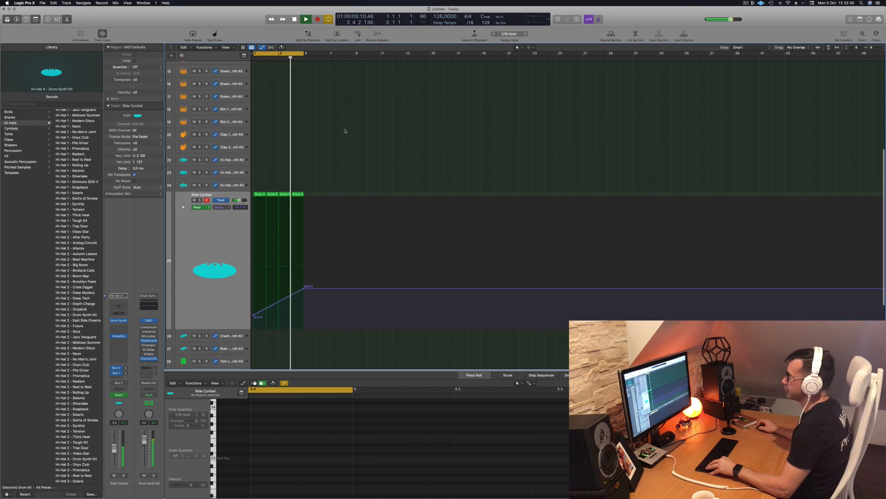
scroll(345, 132, "down", 3)
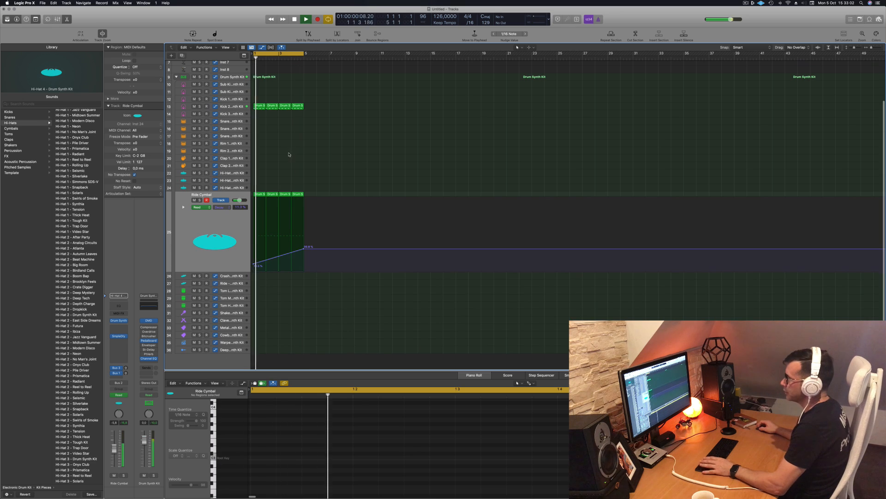
key("space")
Copy the first Ride Cymbal region to the Hi-Hat 1 track, duplicate its notes to earlier positions in each beat, and play the result.
left_click(260, 194)
left_click_drag(259, 193, 260, 173, "alt")
left_click_drag(295, 435, 577, 485)
left_click_drag(310, 457, 261, 462, "alt")
key("space")
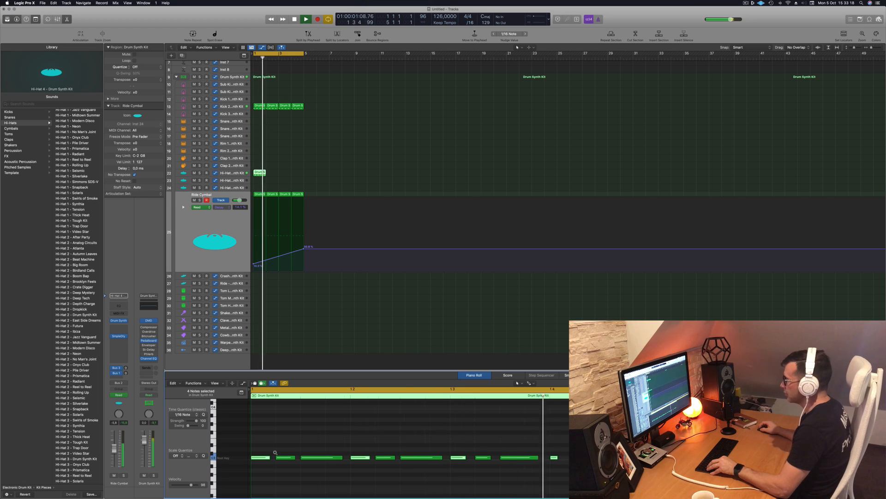
Stop playback and delete every note after the first two in the Hi-Hat 1 region.
scroll(275, 453, "left", 3)
key("space")
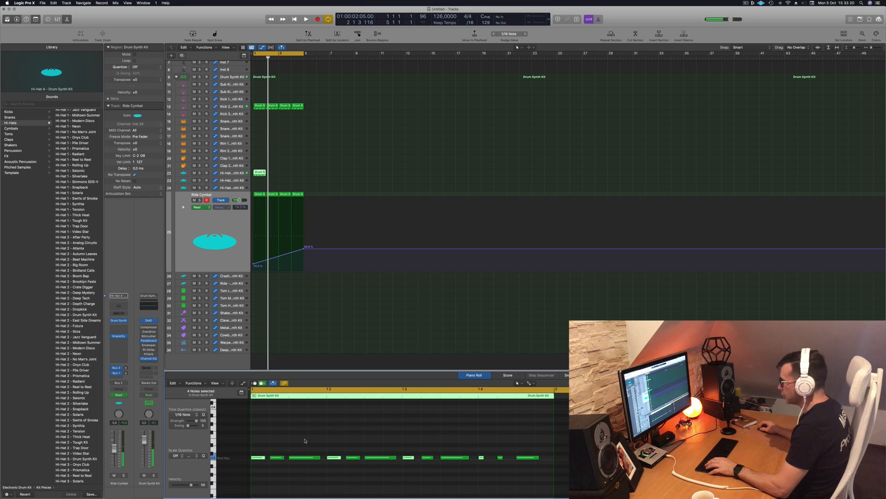
key("shift+f")
key("Delete")
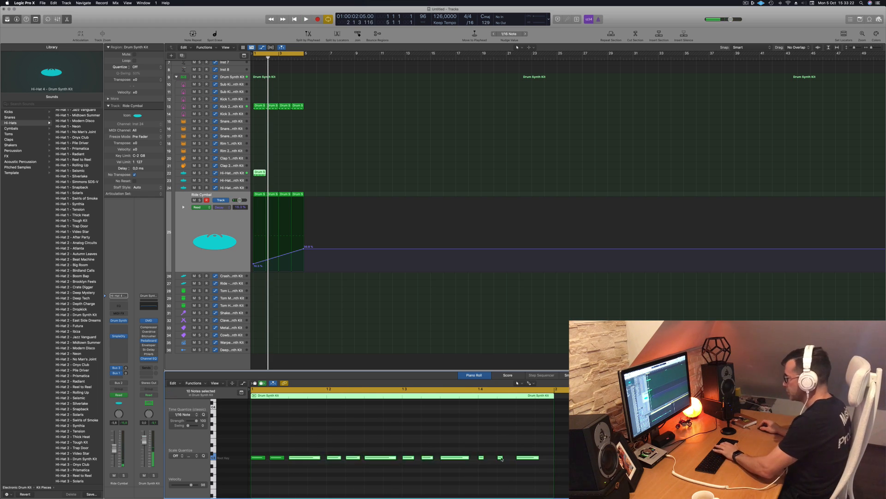
Duplicate the remaining short hi-hat notes until the bar holds sixteen even sixteenth notes, and play the loop.
left_click_drag(258, 459, 334, 461)
key("space")
key("super+a")
key("space")
mouse_move(413, 449)
left_mouse_down()
mouse_move(259, 468)
mouse_move(408, 460)
left_mouse_up()
key("space")
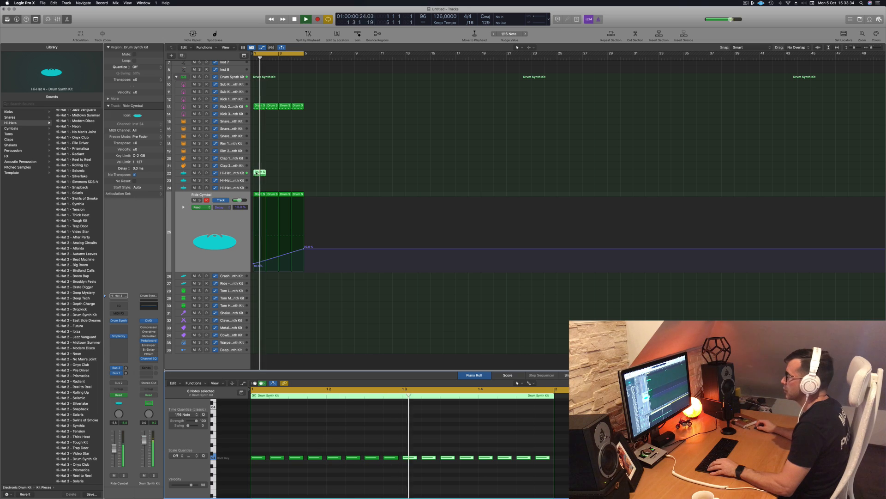
Copy the one-bar hi-hat region across all four bars and play the loop with the Hi-Hat 1 track selected.
left_click_drag(260, 173, 273, 174)
left_click_drag(284, 175, 260, 174)
left_click(231, 172)
key("space")
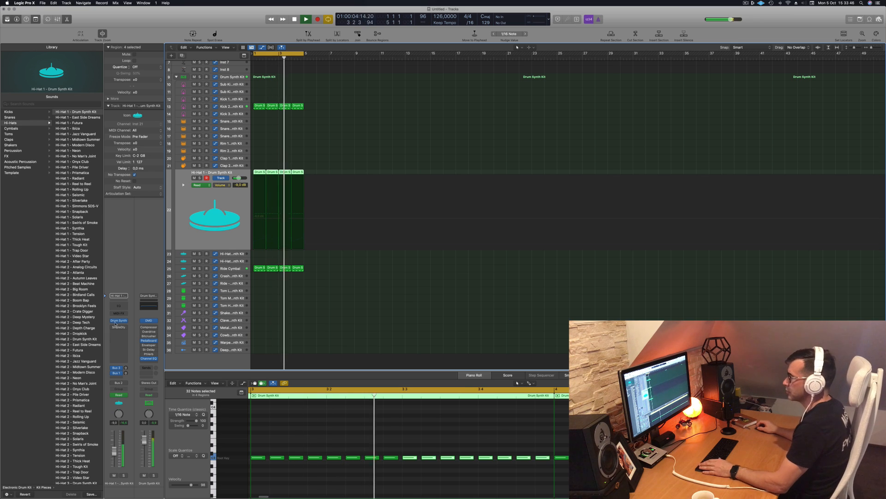
Add a Sample Delay to the Hi-Hat 1 track with Delay Left at 20 ms and Delay Right at 10 ms, and close its window.
left_click(120, 328)
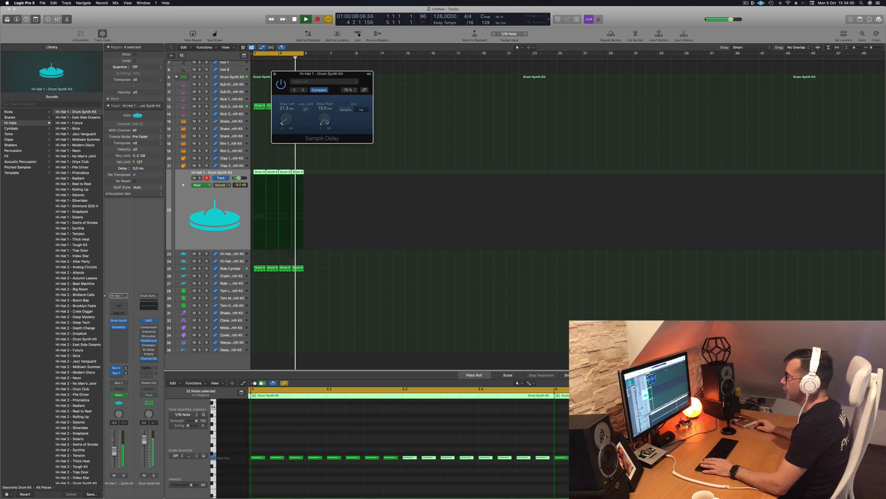
double_click(282, 109)
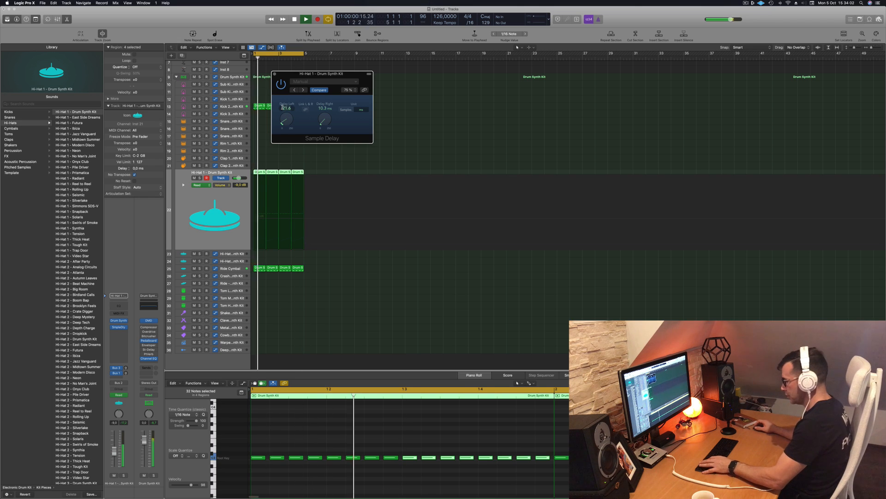
type("20")
key("Return")
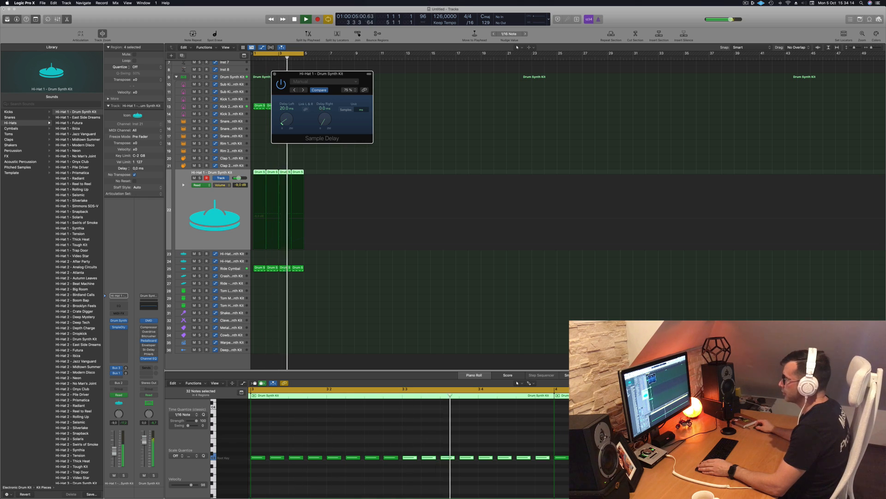
double_click(321, 108)
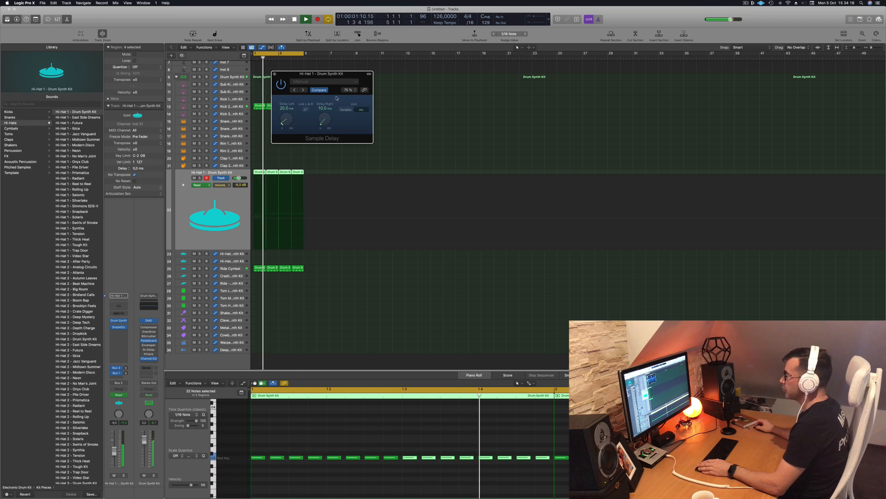
left_click(275, 74)
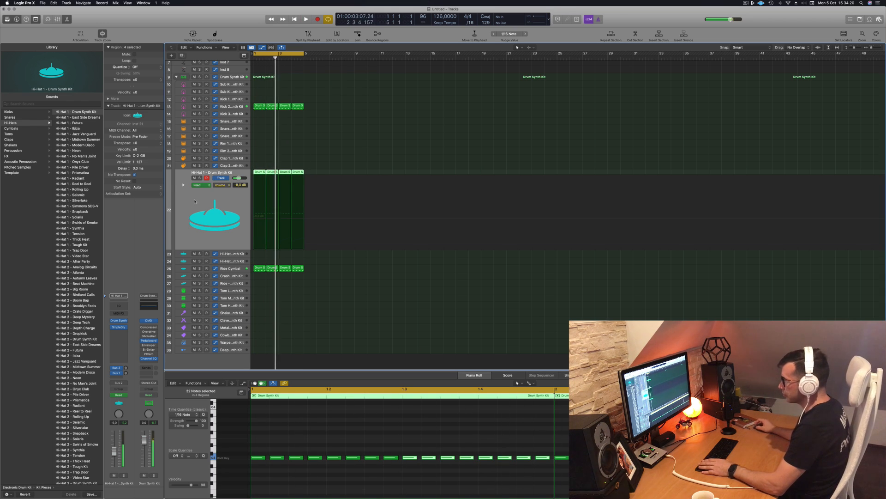
Copy the first Ride Cymbal region to the Tom High track while the loop plays.
key("space")
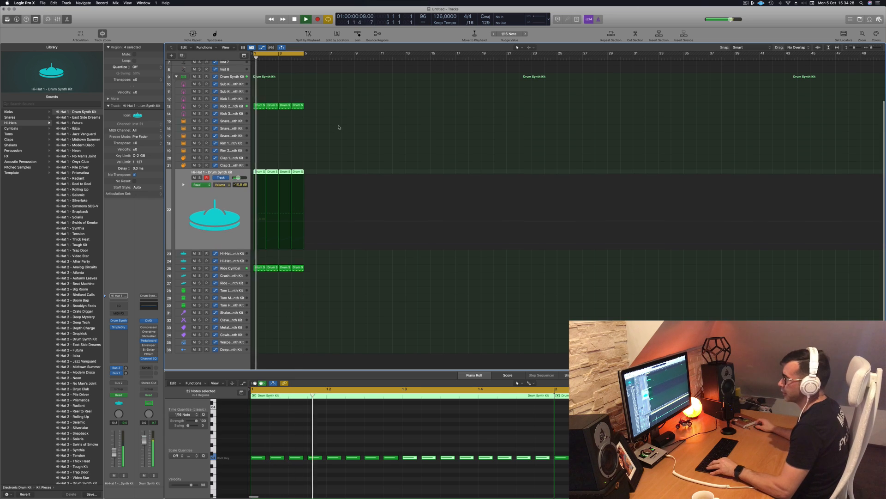
scroll(277, 231, "down", 1)
left_click(259, 265)
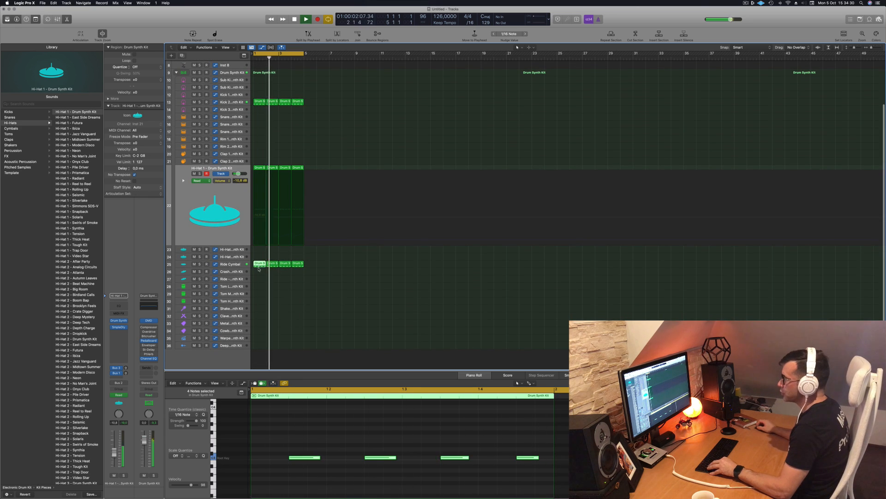
left_click_drag(259, 269, 259, 292)
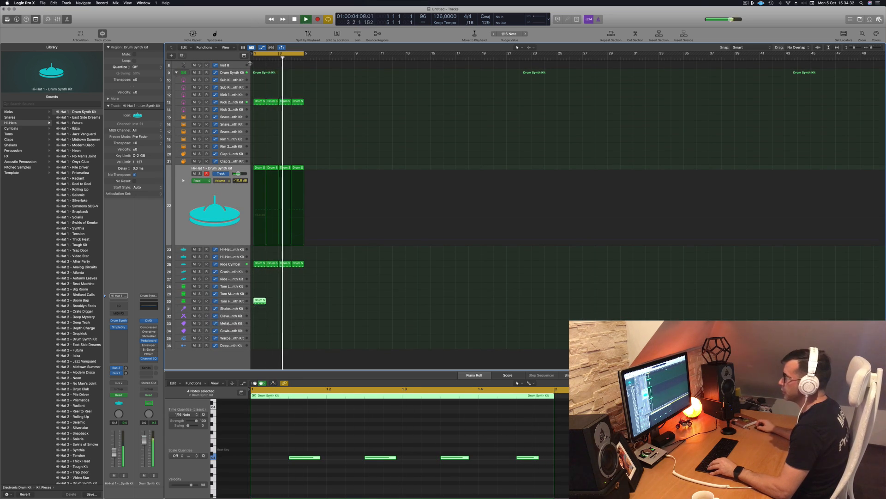
Widen the track headers to show the full track names and move the copied region to the Tom Low track.
left_click_drag(250, 83, 310, 84)
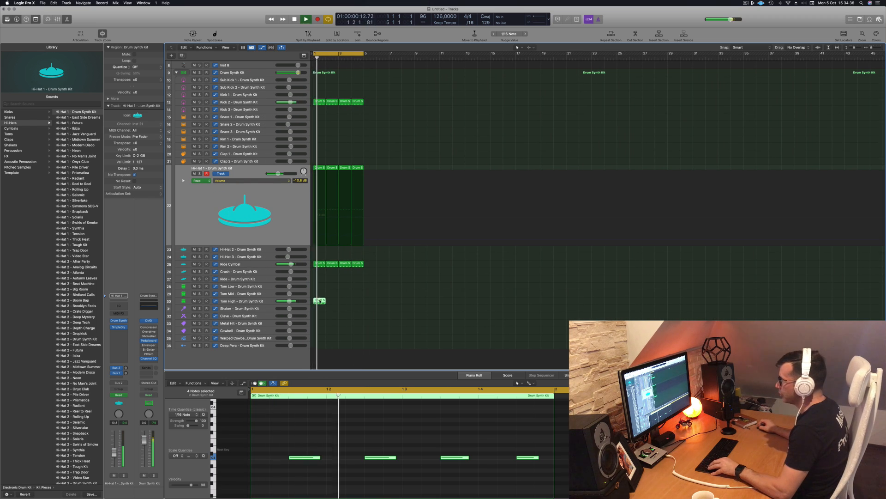
left_click_drag(320, 299, 320, 284)
left_click_drag(320, 287, 320, 287)
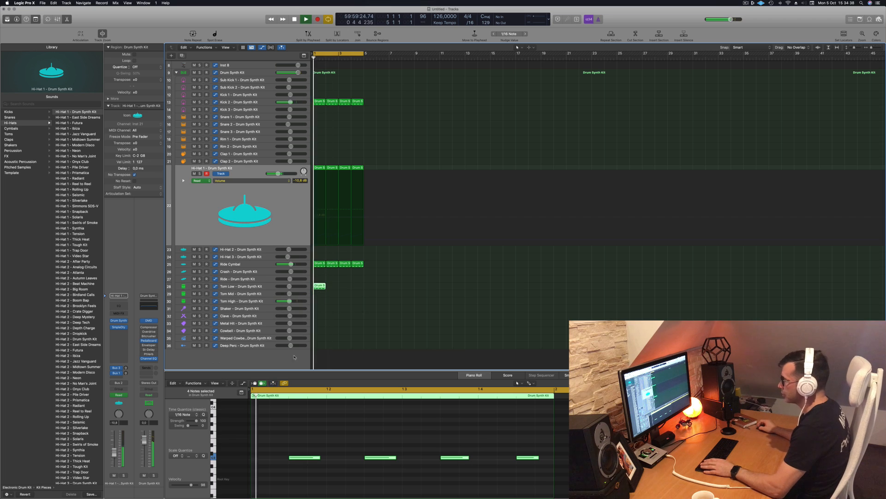
Shorten the Tom Low region's second note, place a copy one sixteenth later, and repeat the region across four bars.
left_click_drag(285, 433, 452, 474)
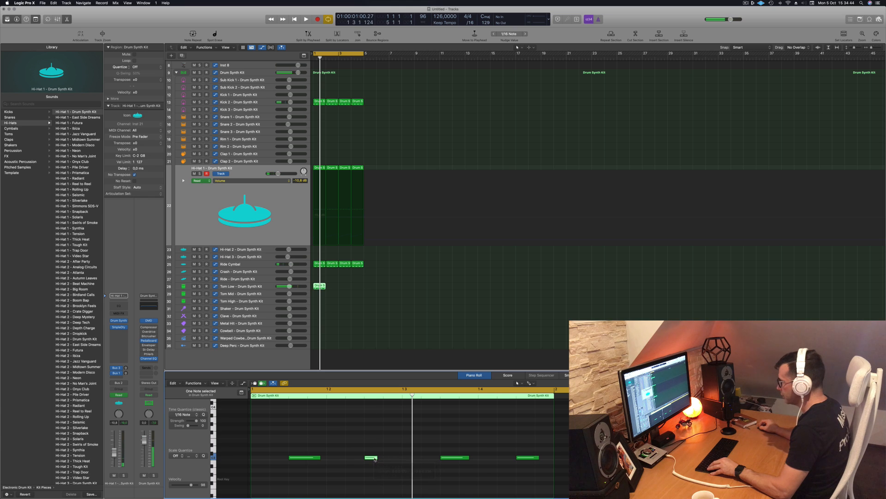
left_click_drag(374, 459, 395, 462)
key("space")
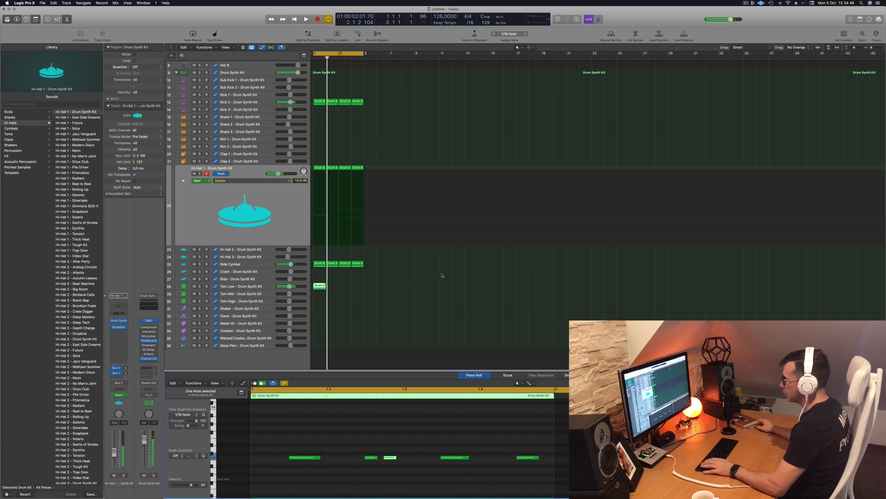
left_click_drag(319, 286, 343, 291)
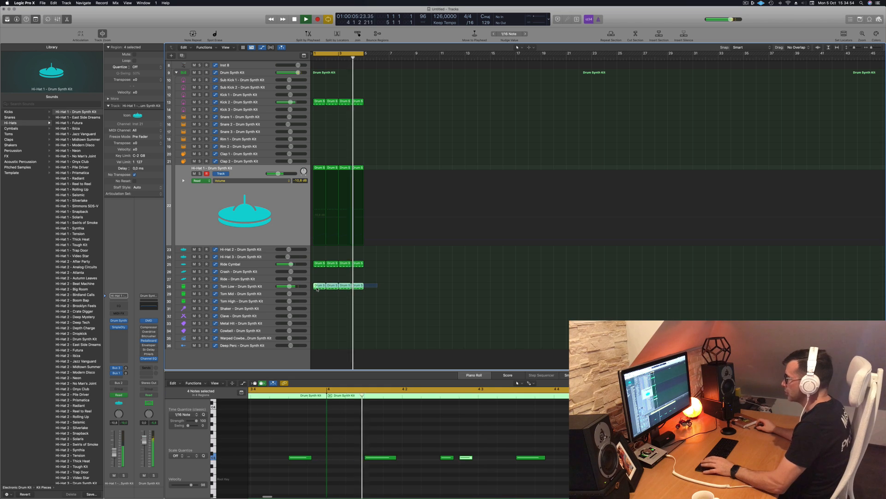
Transpose all notes in the four Tom Low regions down five semitones.
left_click(349, 446)
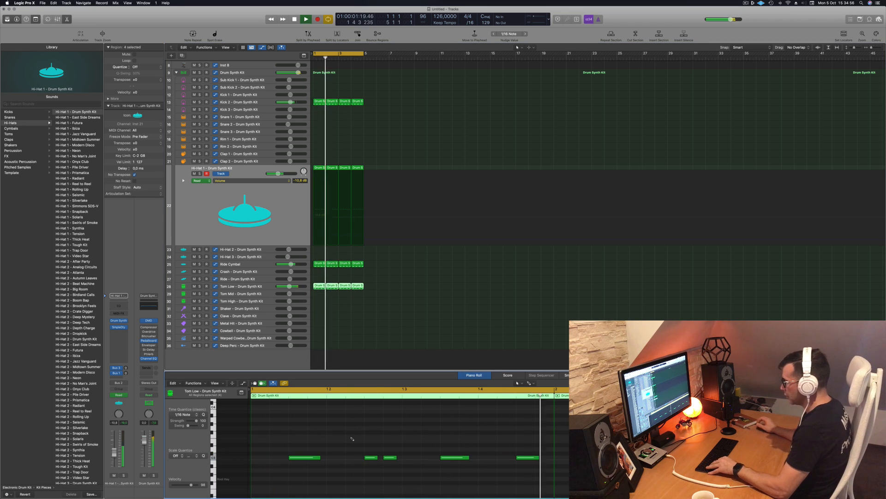
key("super+a")
key("alt+Down")
key("alt+Down")
key("alt+Down")
key("alt+Down")
key("alt+Down")
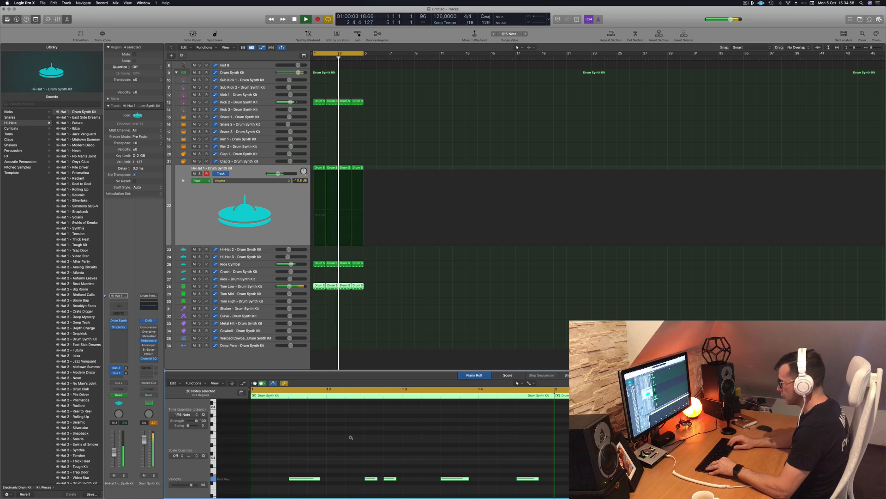
Open the Tom Low track's Drum Synth, lower its Pitch knob, and listen to the tom briefly in solo.
left_click(254, 288)
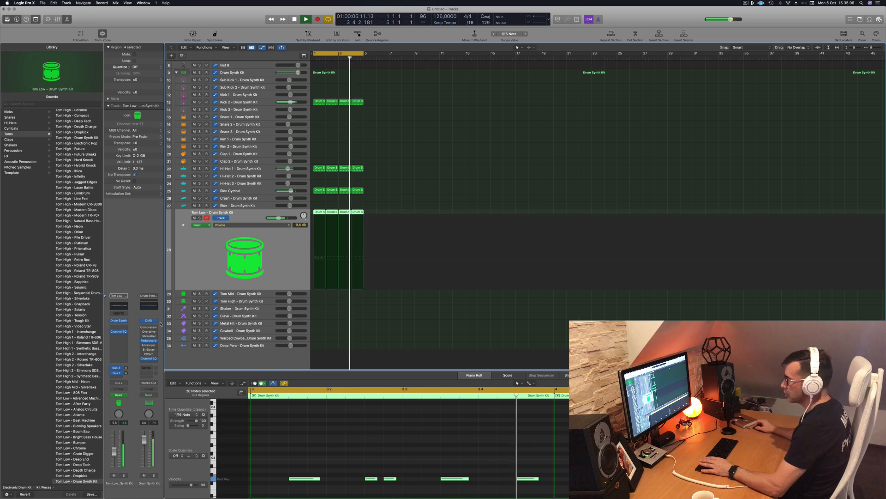
left_click(119, 321)
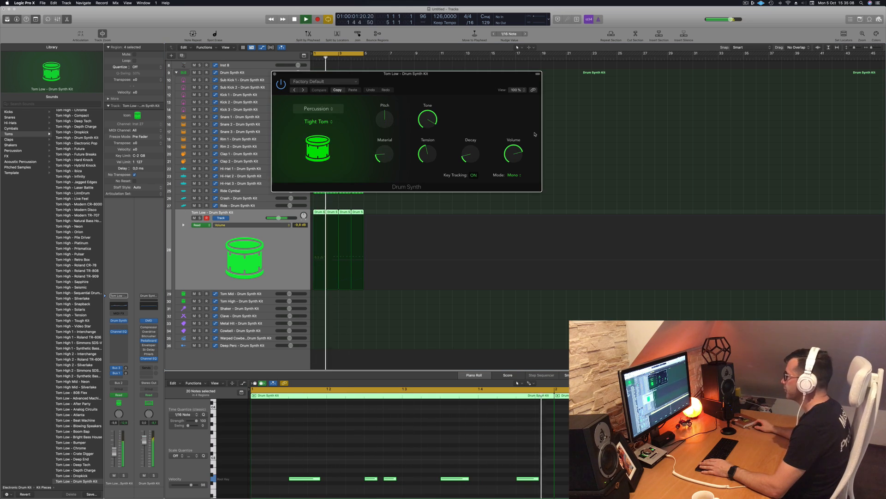
left_click_drag(471, 83, 568, 118)
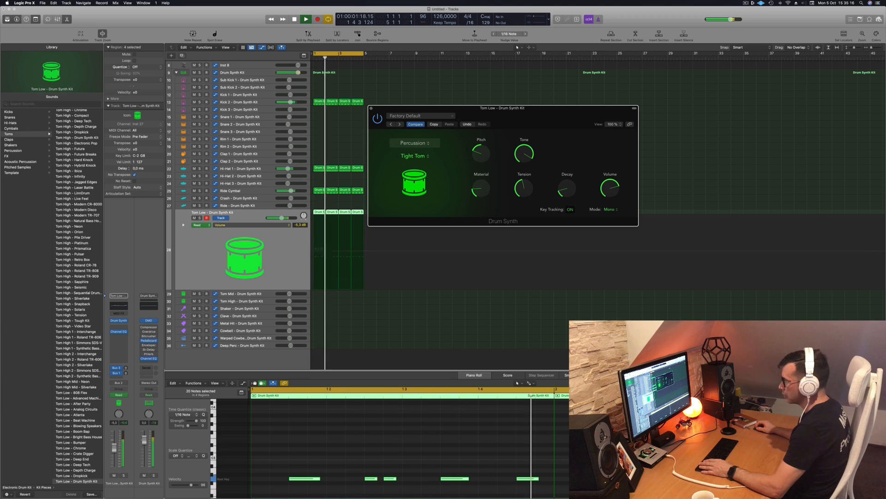
left_click(281, 328)
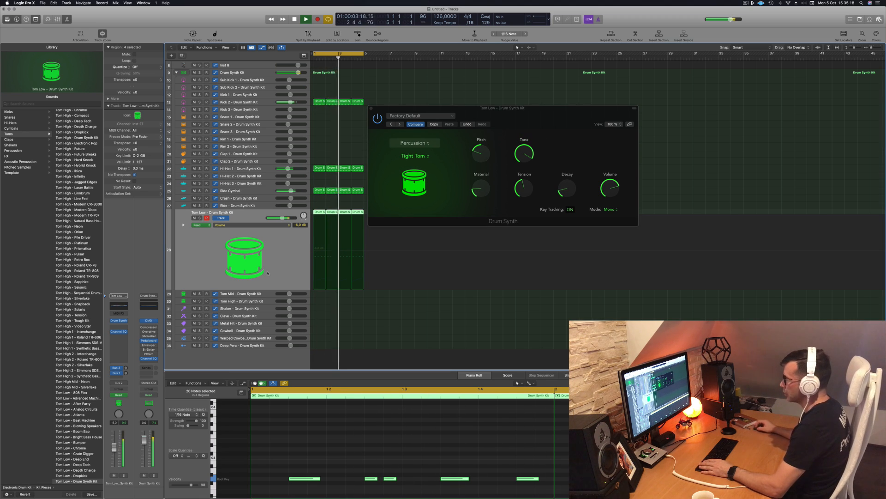
left_click(124, 475)
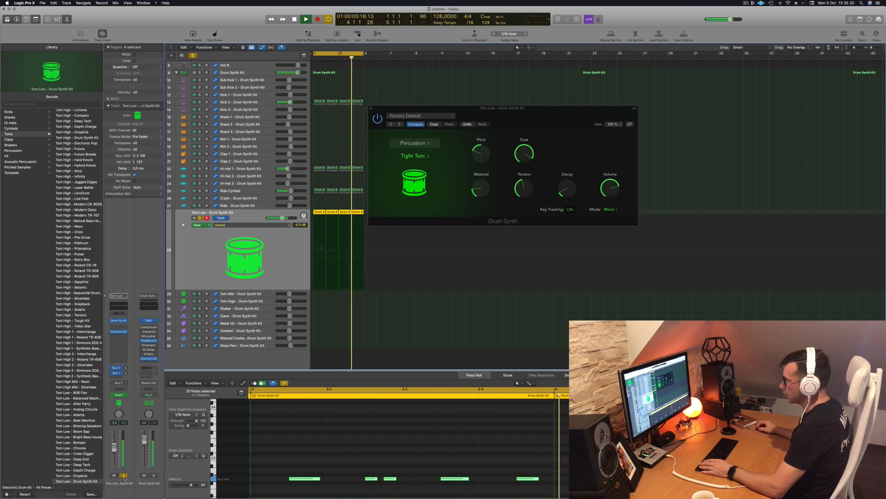
left_click(123, 475)
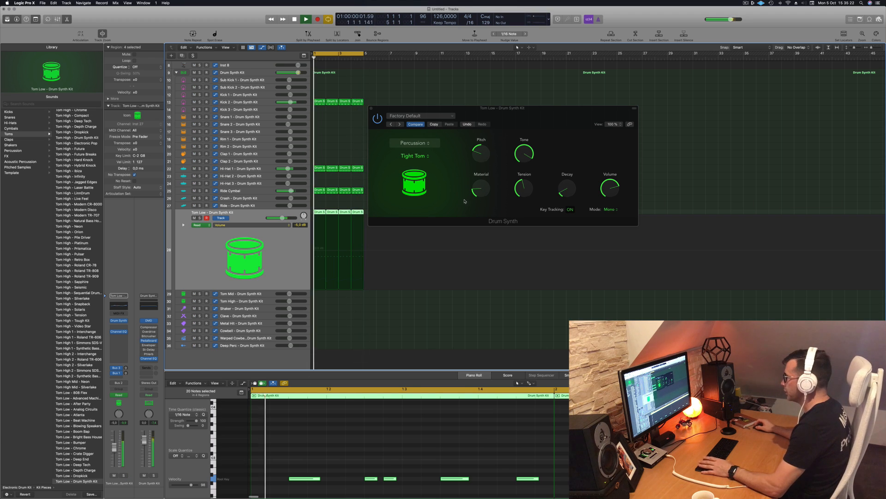
Raise the Tom Low synth's Material to about 80 % and its Tension, and lower the track's volume to about -13 dB.
left_click_drag(481, 188, 483, 147)
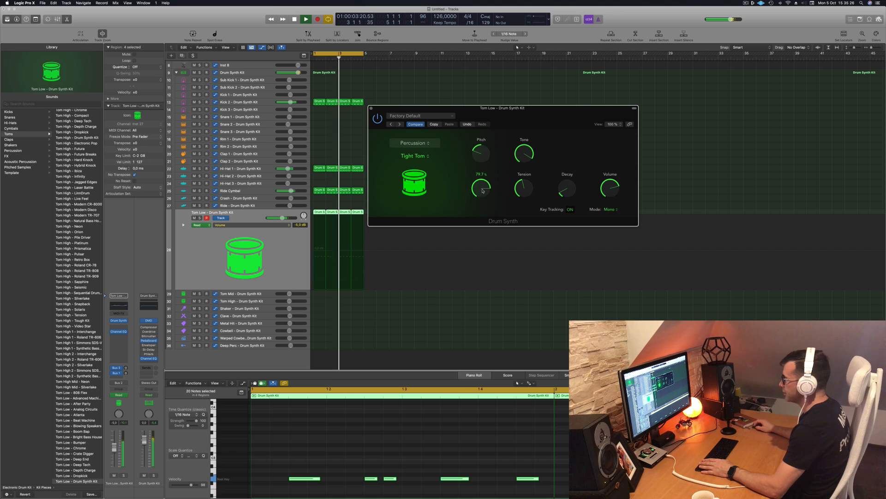
left_click_drag(483, 189, 528, 172)
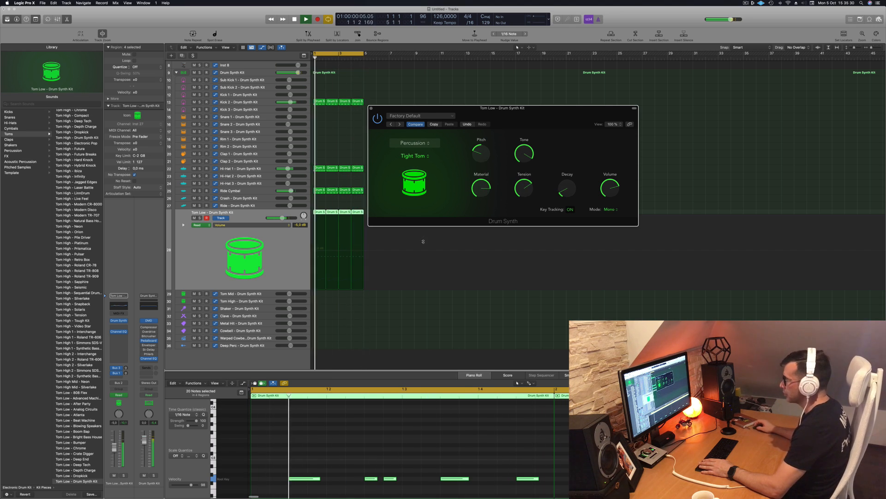
left_click_drag(424, 250, 424, 259)
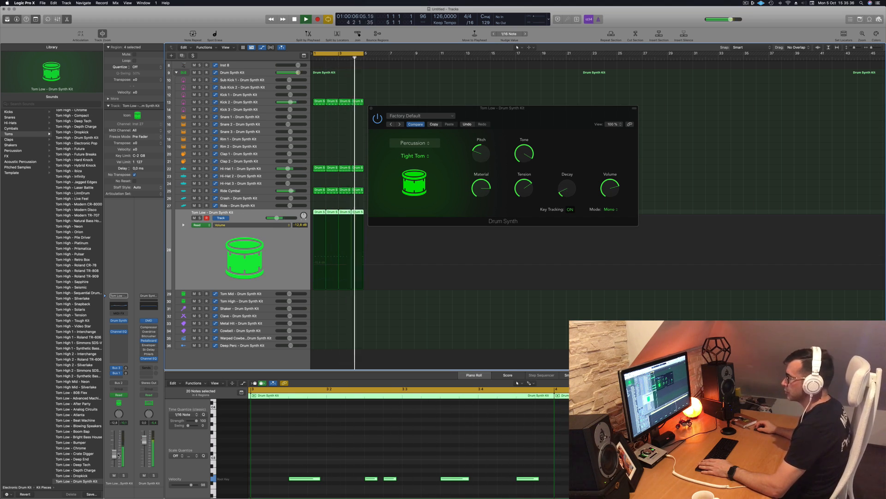
left_click(124, 475)
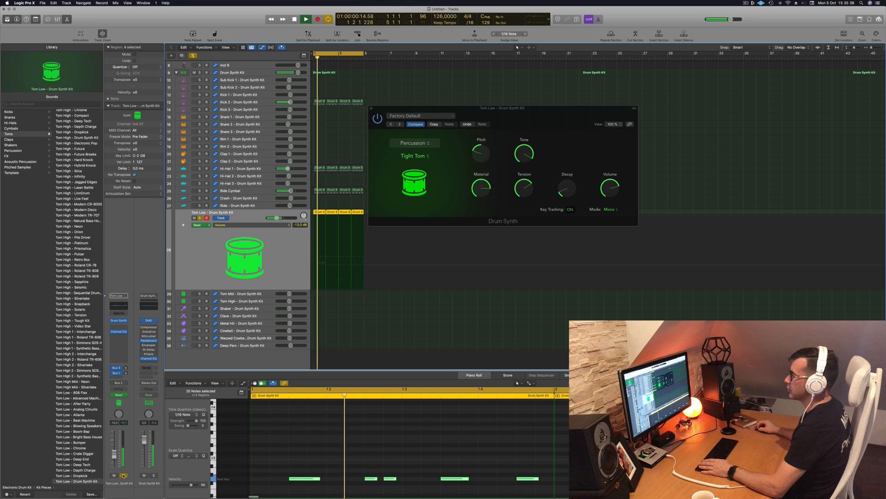
left_click(123, 475)
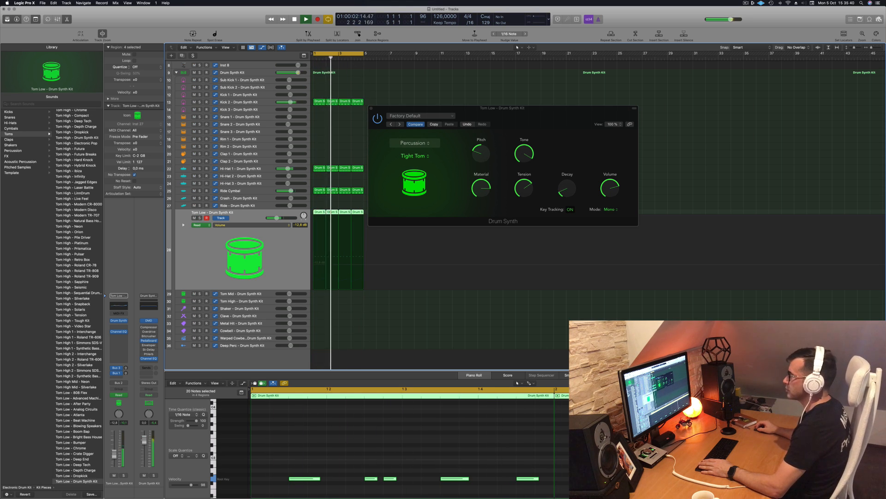
left_click_drag(544, 115, 536, 115)
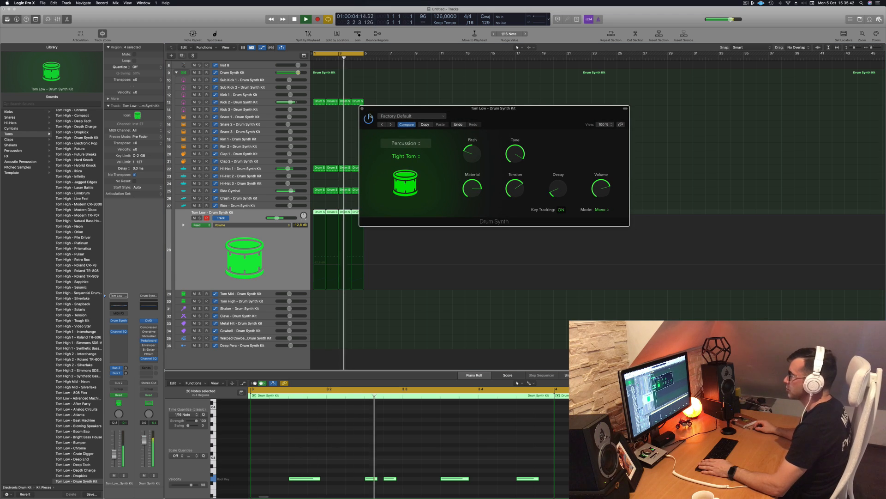
left_click(363, 108)
Repeat all four-bar drum regions three times and extend the cycle range to bar 17.
left_click(399, 128)
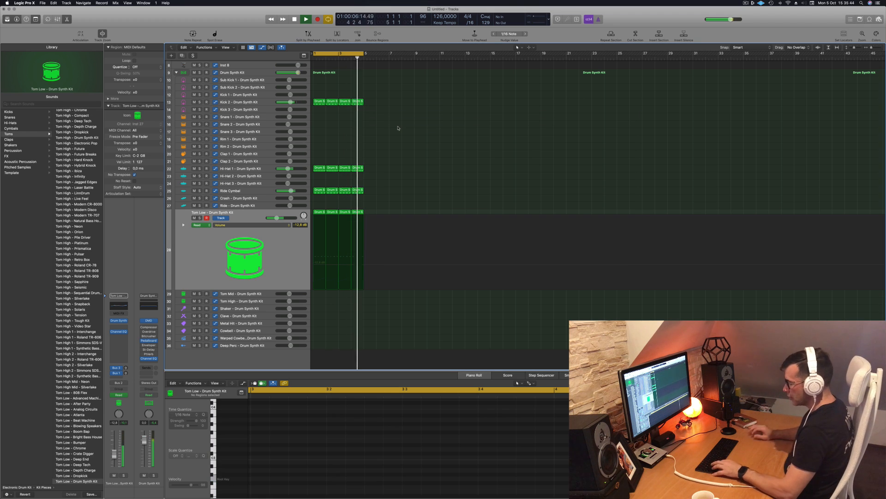
key("super+a")
key("super+r")
key("super+r")
key("super+r")
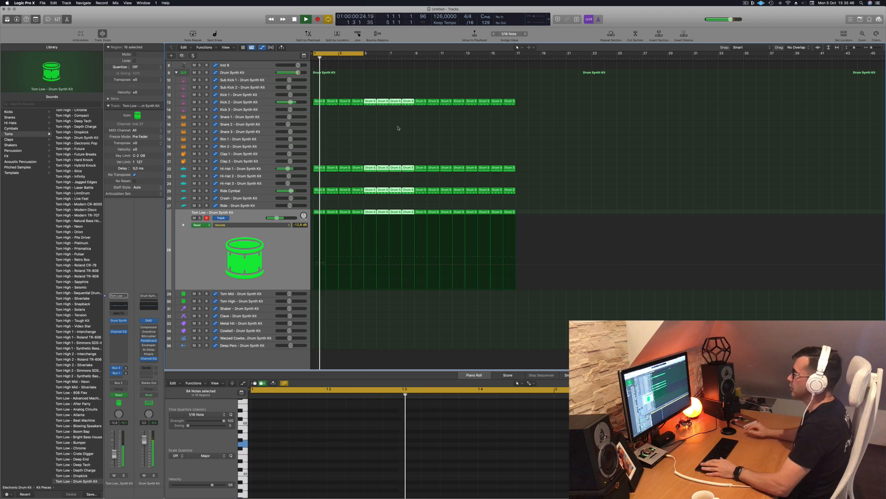
left_click_drag(364, 53, 516, 53)
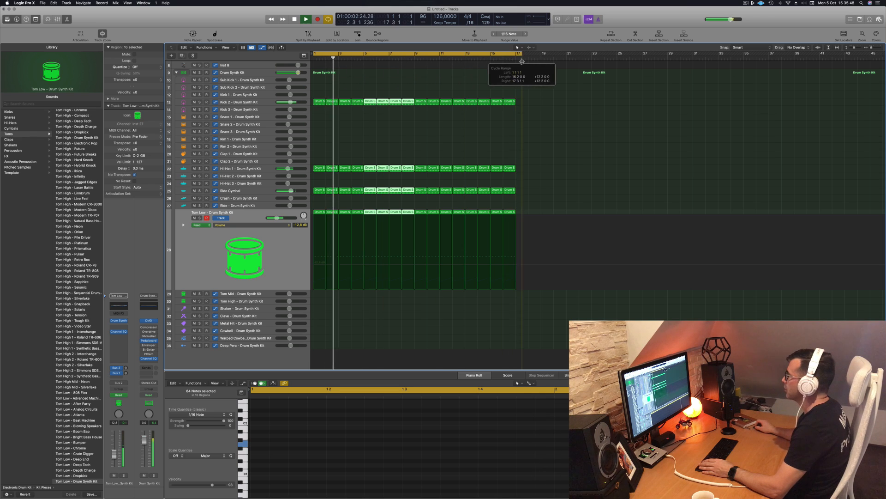
key("space")
key("space")
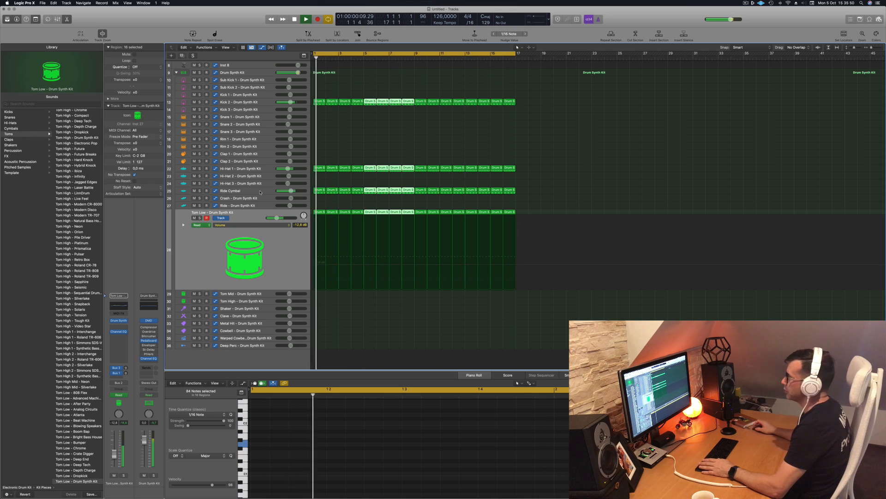
Remove surplus points from the Ride Cymbal's Decay automation so it rises to bar 5, falls to bar 9 and rises to bar 13.
left_click(267, 191)
key("space")
key("space")
left_click(366, 261)
left_click(365, 261)
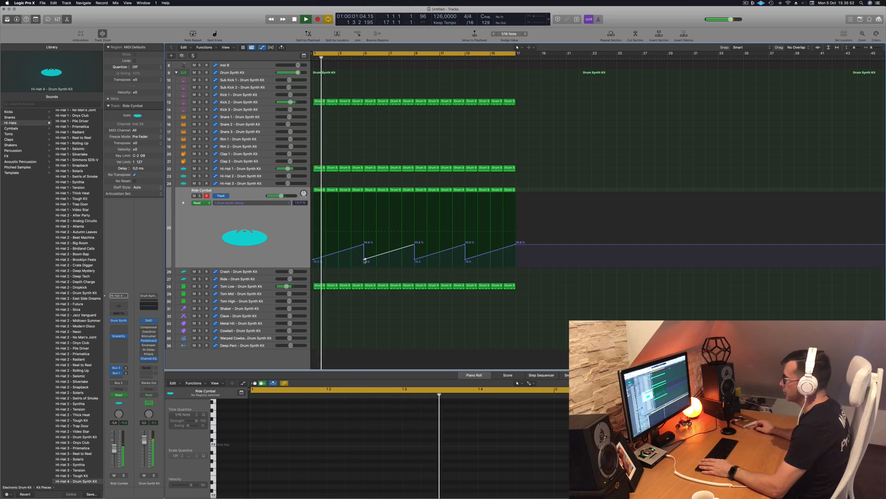
left_click(364, 262)
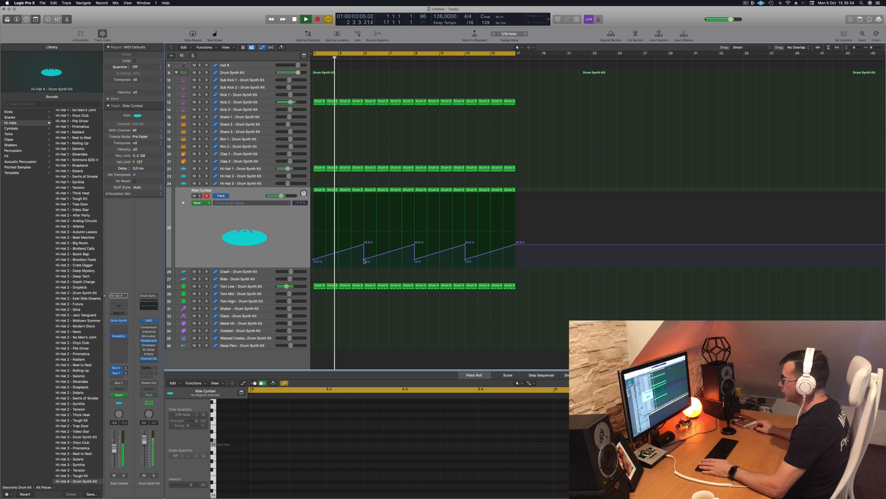
left_click(366, 261)
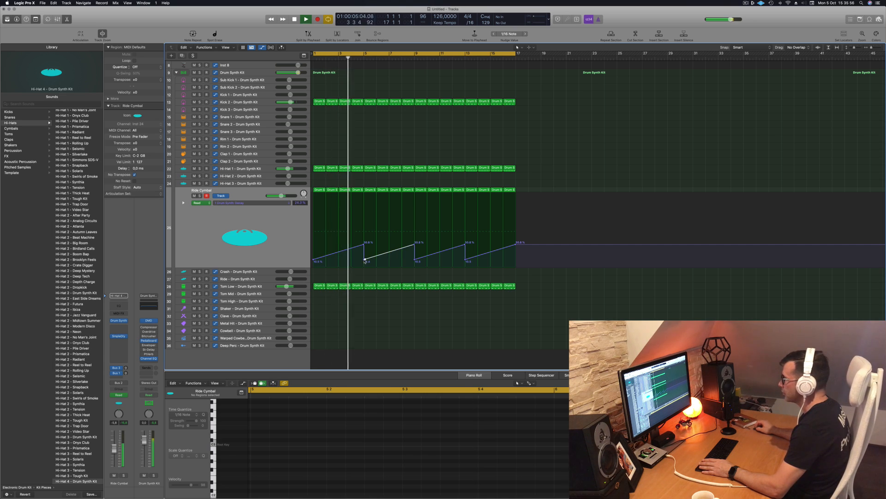
left_click_drag(365, 261, 415, 246)
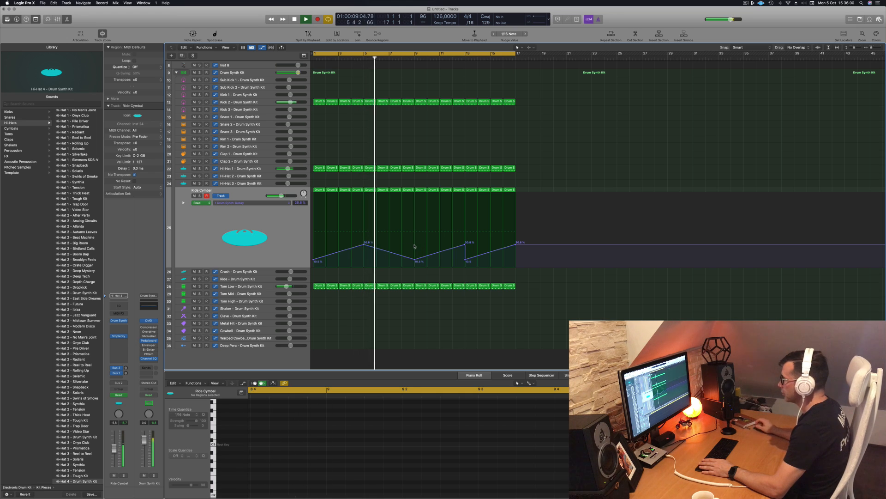
left_click(466, 260)
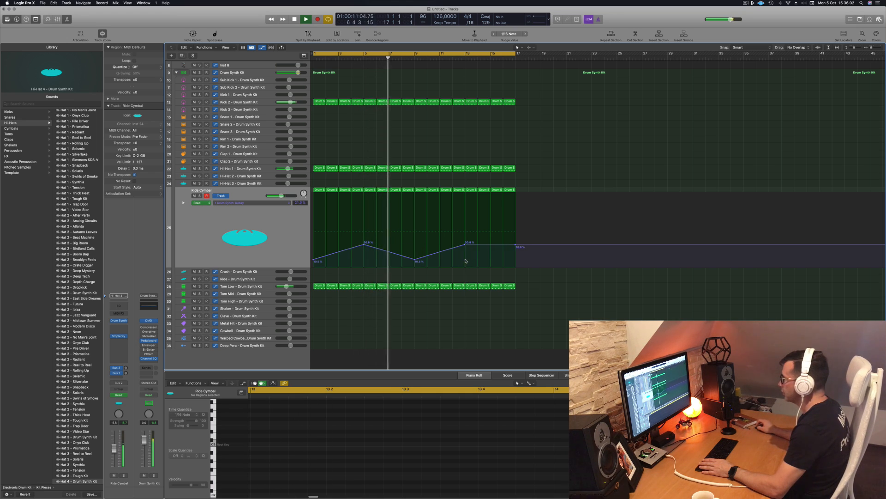
Lower the Ride Cymbal's Decay automation to 0 % at bar 17 and at the start, and replay from the beginning.
left_click(516, 245)
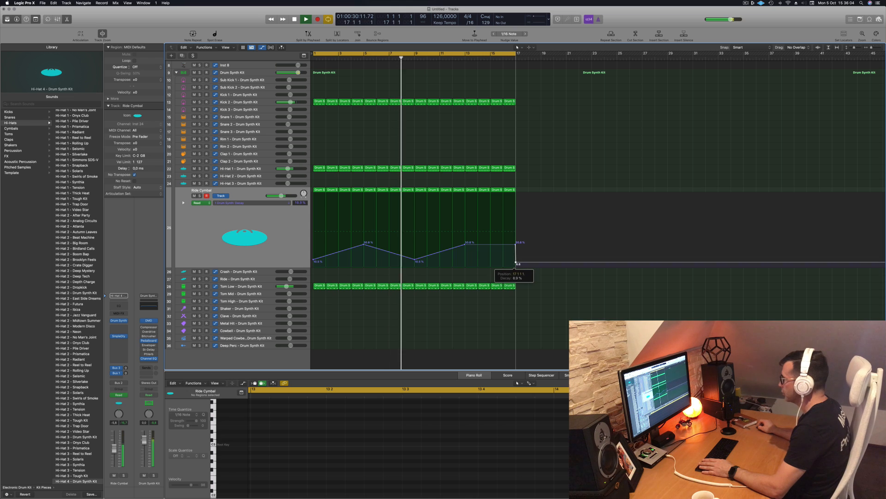
left_click(515, 245)
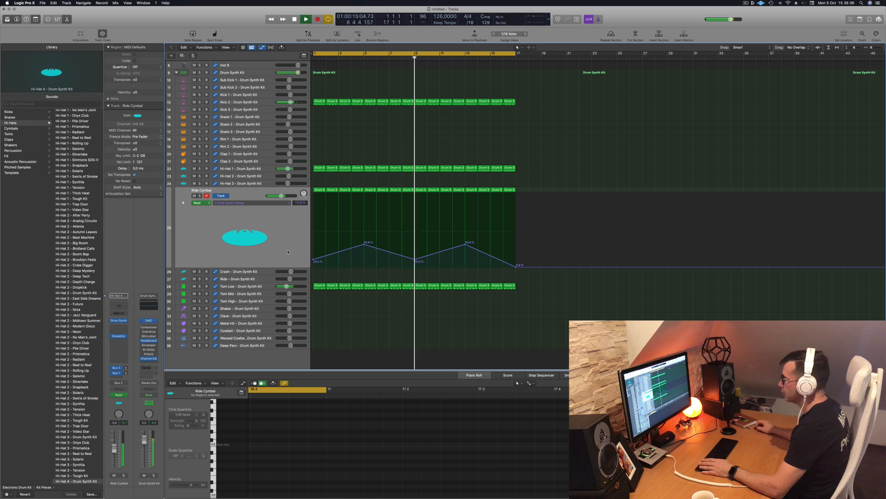
left_click_drag(313, 261, 314, 270)
key("Return")
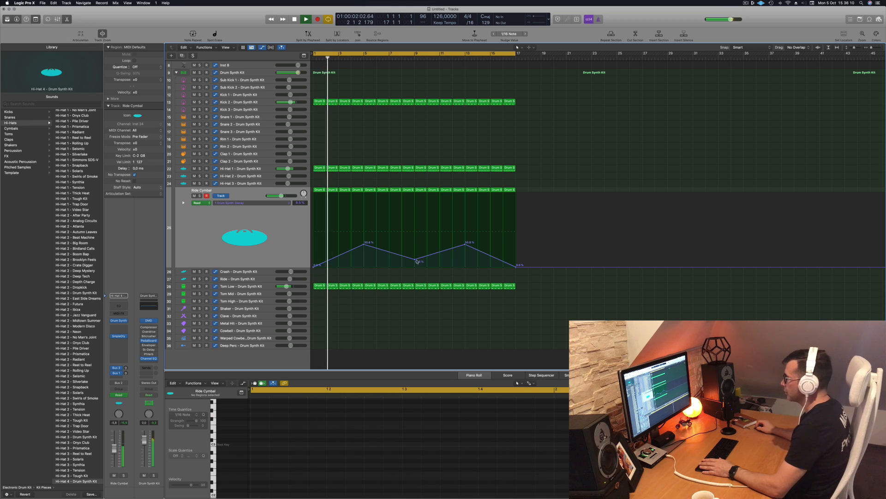
left_click(292, 235)
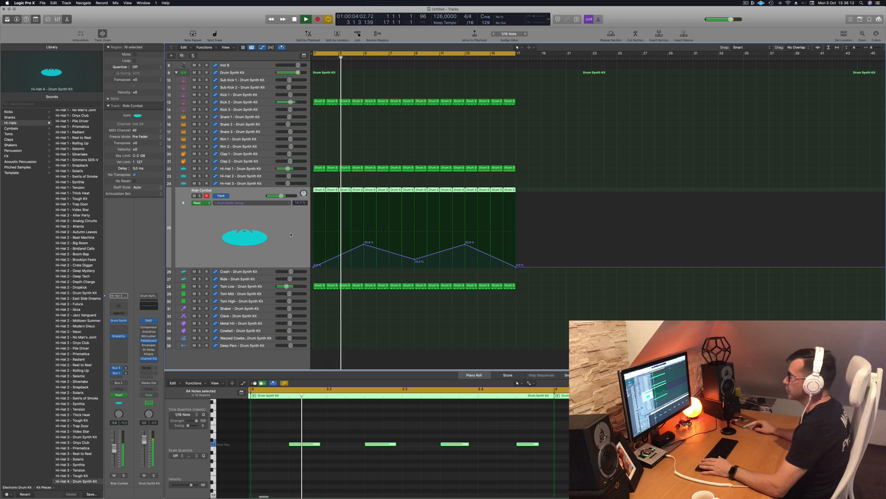
key("Return")
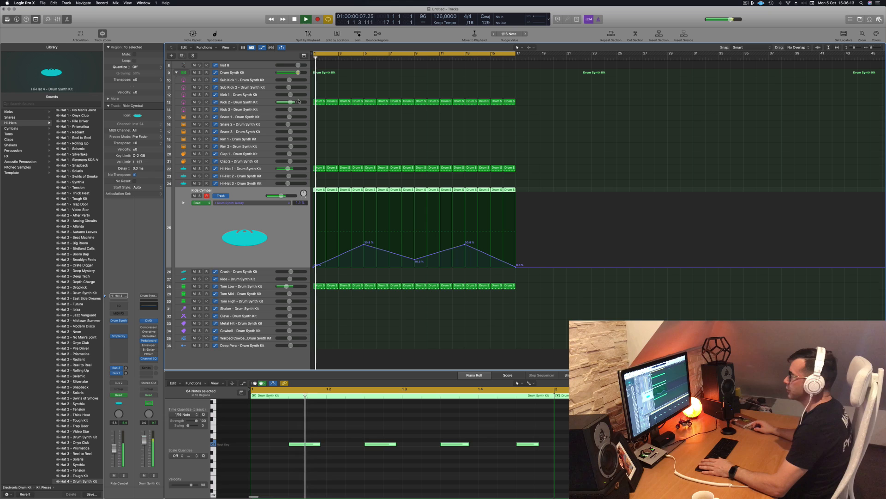
Select the Kick 2 regions and transpose all their notes down two semitones during playback.
left_click(264, 103)
key("Return")
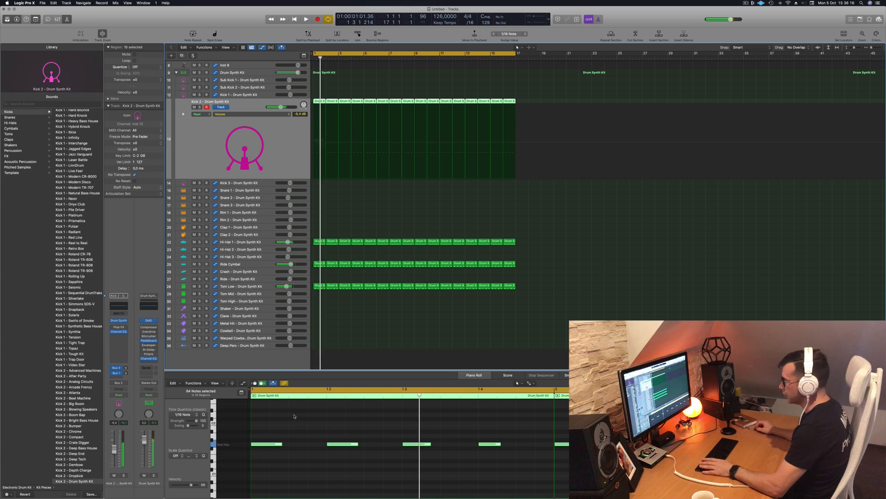
key("Return")
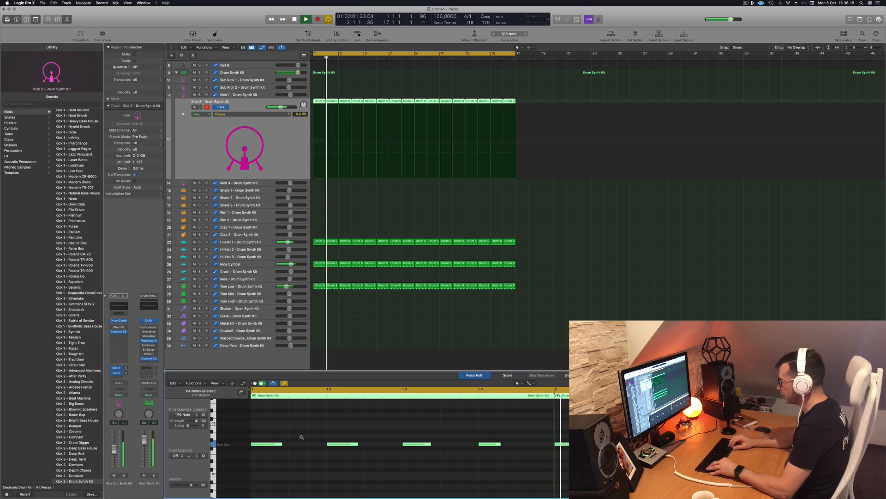
key("alt+Down")
key("alt+Down")
key("Return")
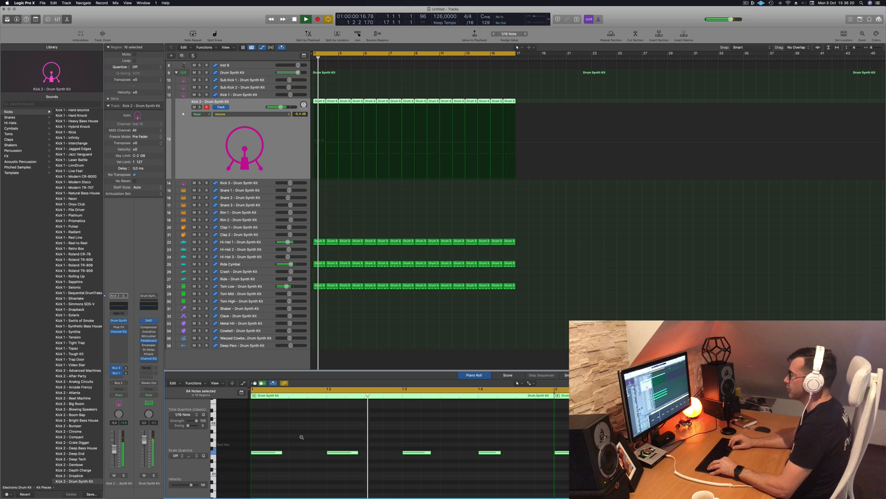
Try the Kick 2 notes up to five semitones lower while listening, and raise them back by the same amount.
key("alt+Down")
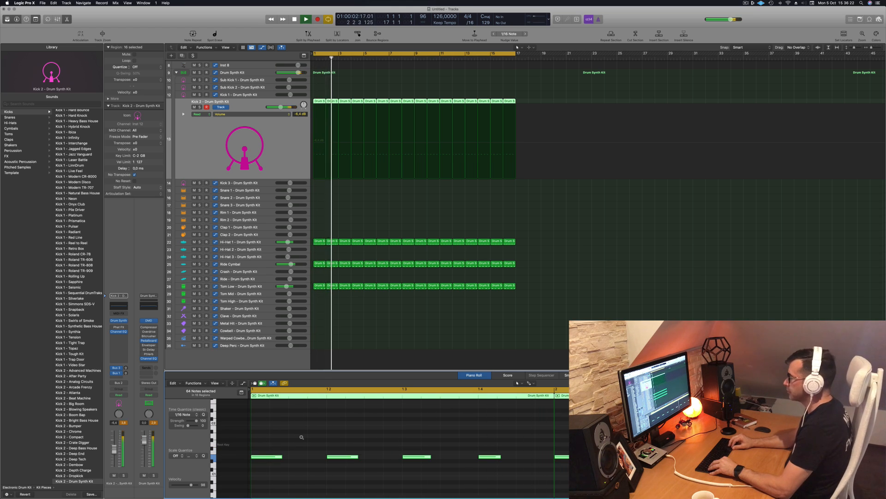
key("alt+Down")
key("alt+Down")
key("alt+Down")
key("alt+Down")
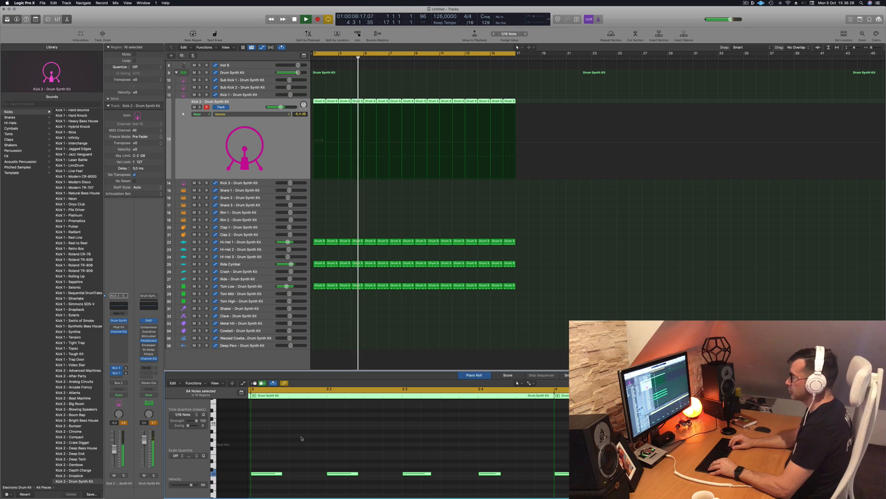
key("alt+Up")
key("alt+Up")
key("alt+Up")
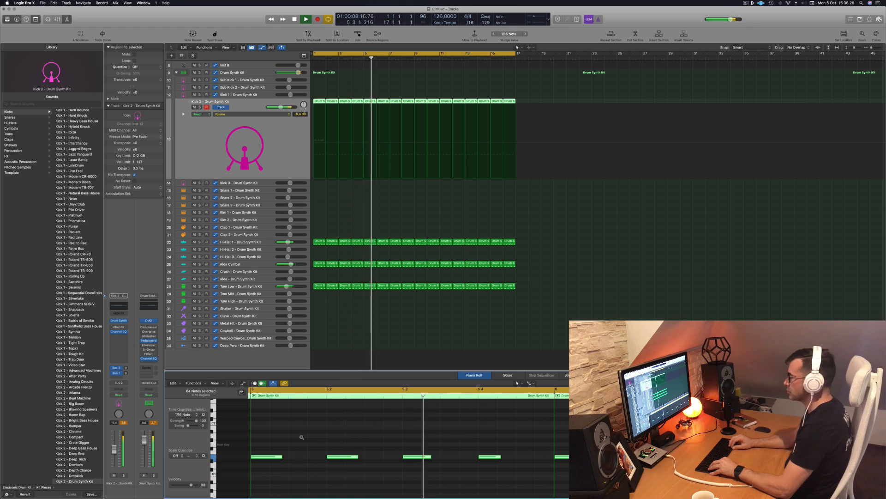
key("alt+Up")
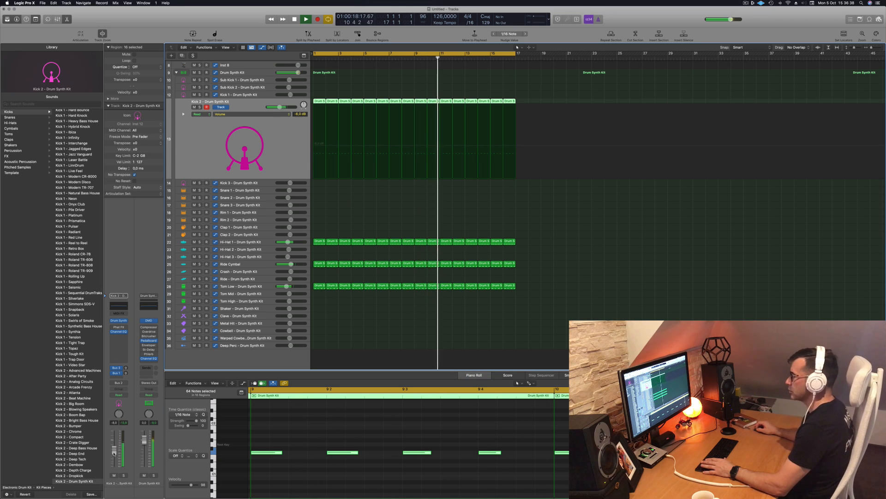
Bring the Kick 2 track's volume back to -6.4 dB.
left_click_drag(114, 453, 114, 450)
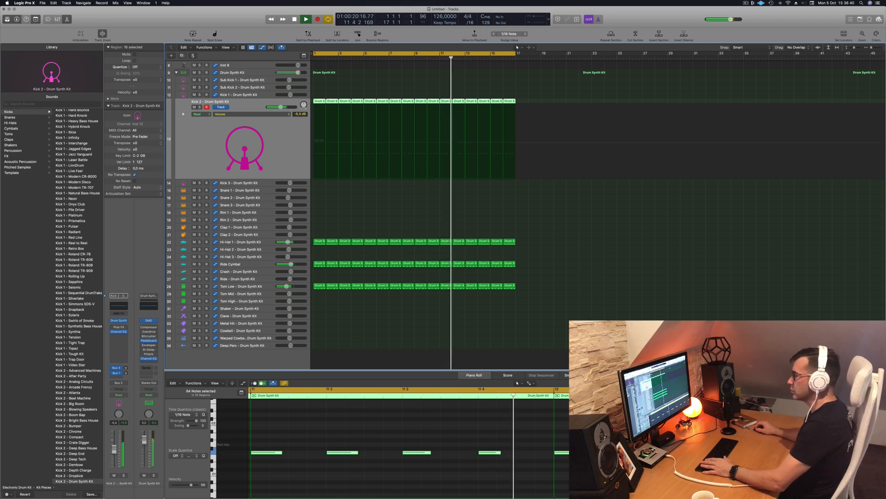
scroll(351, 236, "up", 3)
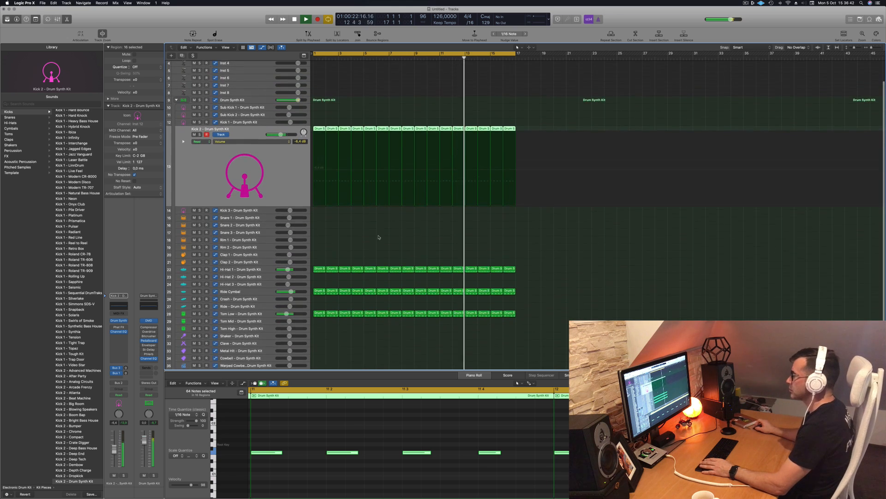
Copy the first Tom Low region onto the Cowbell track and shift its three notes one beat later.
scroll(378, 238, "down", 3)
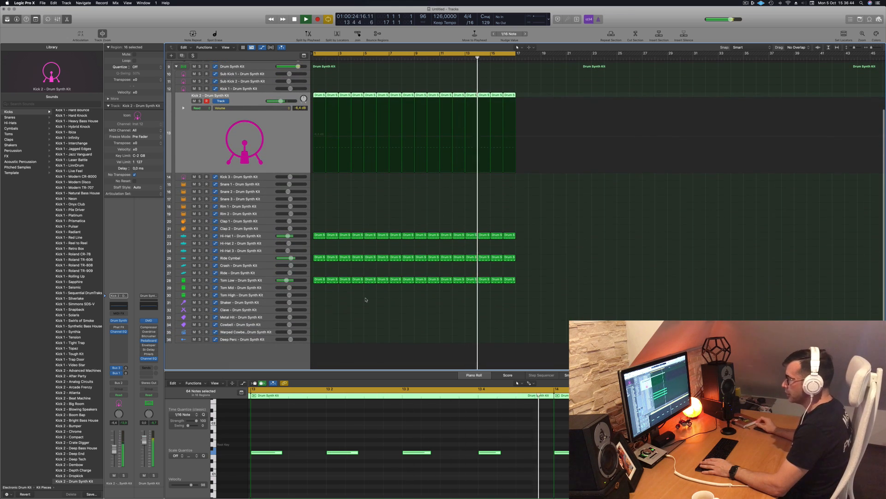
left_click_drag(317, 280, 316, 332)
left_click(323, 428)
left_click_drag(354, 421, 538, 458)
left_click_drag(443, 435, 315, 461)
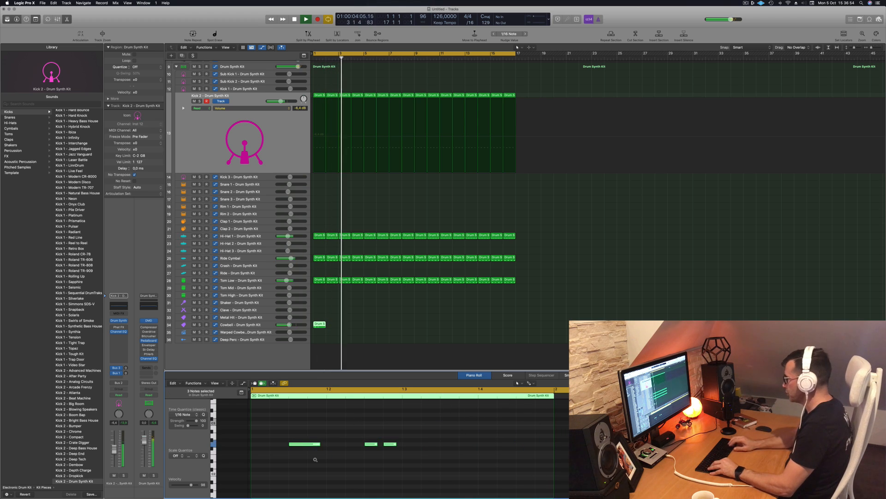
key("alt+Right")
key("alt+Right")
key("alt+Right")
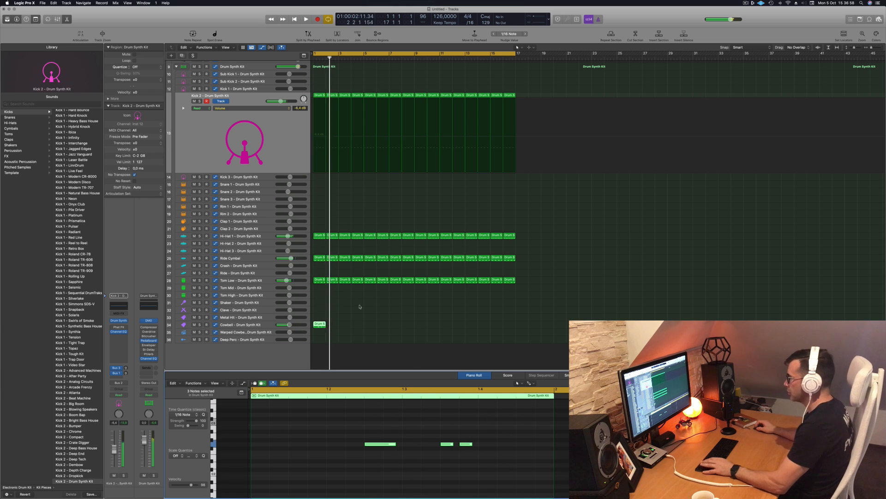
Repeat the shifted Cowbell region so that it fills all sixteen bars of the cycle.
left_click_drag(320, 324, 420, 325)
left_click(318, 326)
left_click(327, 326)
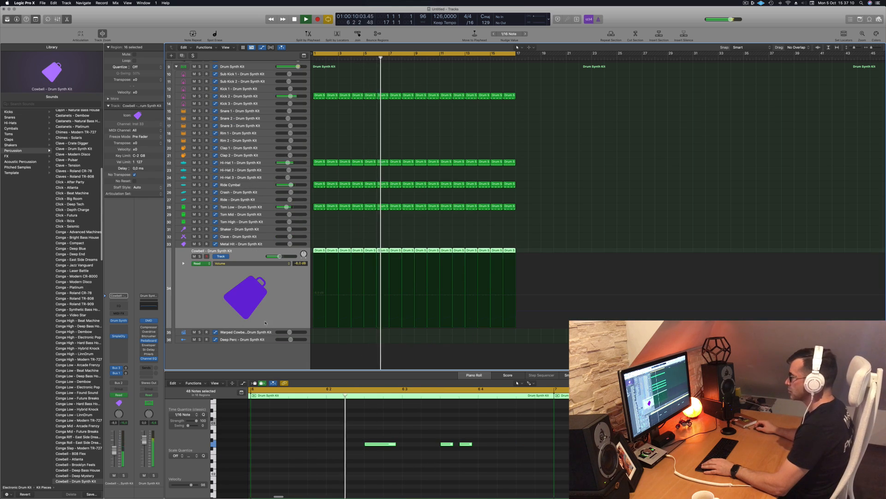
Lower the Cowbell track's volume to -12.2 dB and adjust its Bus 3 and Bus 1 sends while replaying from the start.
key("Return")
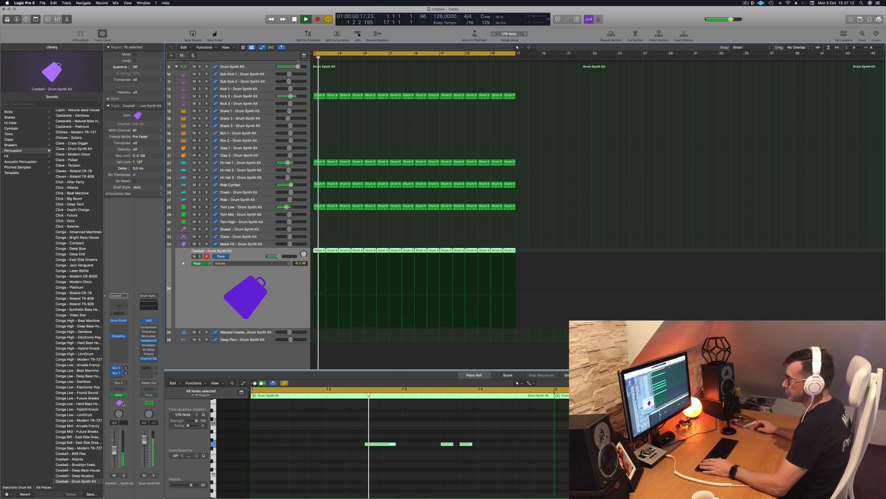
left_click_drag(114, 449, 114, 452)
key("Return")
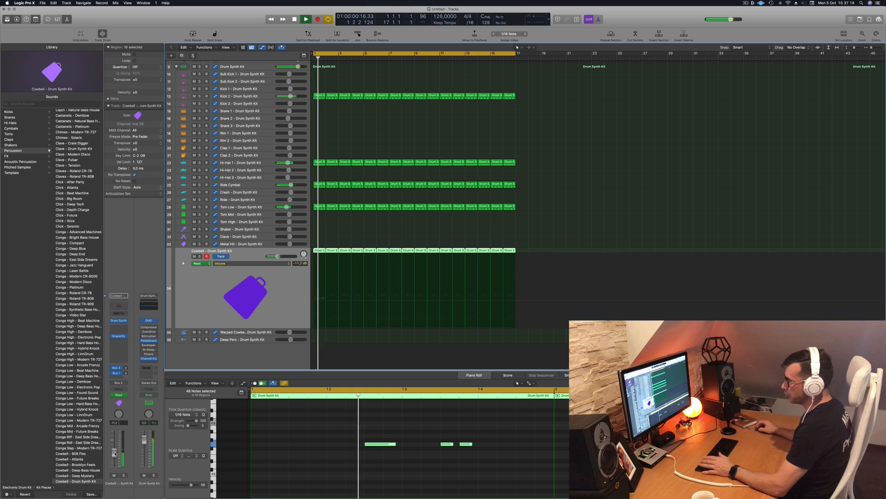
key("Return")
mouse_move(126, 368)
left_mouse_down()
mouse_move(127, 345)
mouse_move(126, 380)
left_mouse_up()
left_click(126, 373)
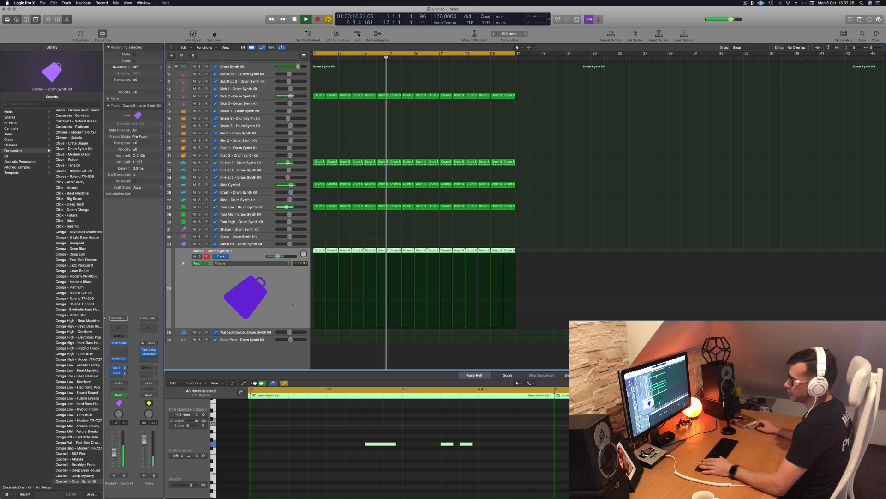
left_click_drag(114, 453, 114, 456)
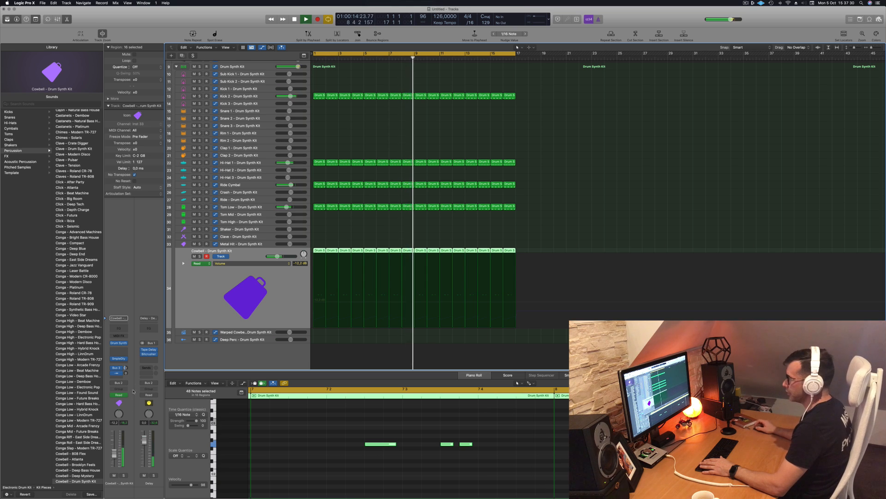
left_click_drag(125, 369, 126, 368)
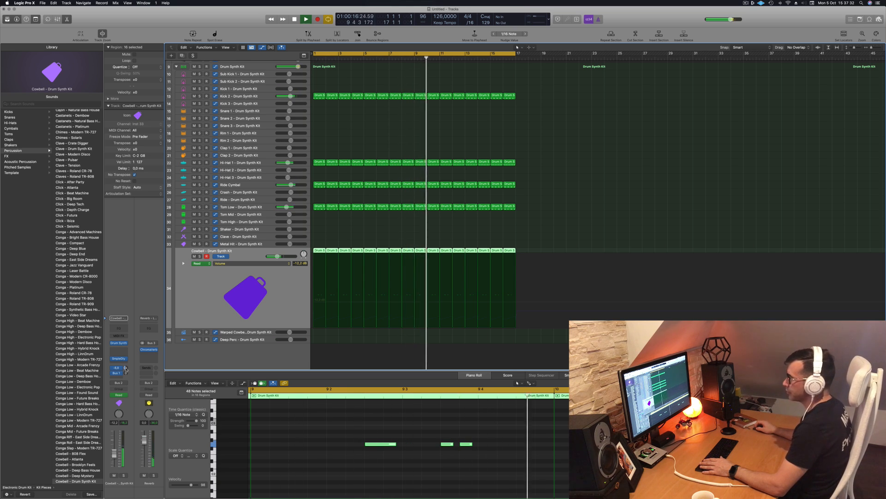
Load the 256 Samples preset in the Cowbell channel's Sample Delay and close the plug-in.
scroll(528, 192, "up", 3)
scroll(415, 142, "down", 1)
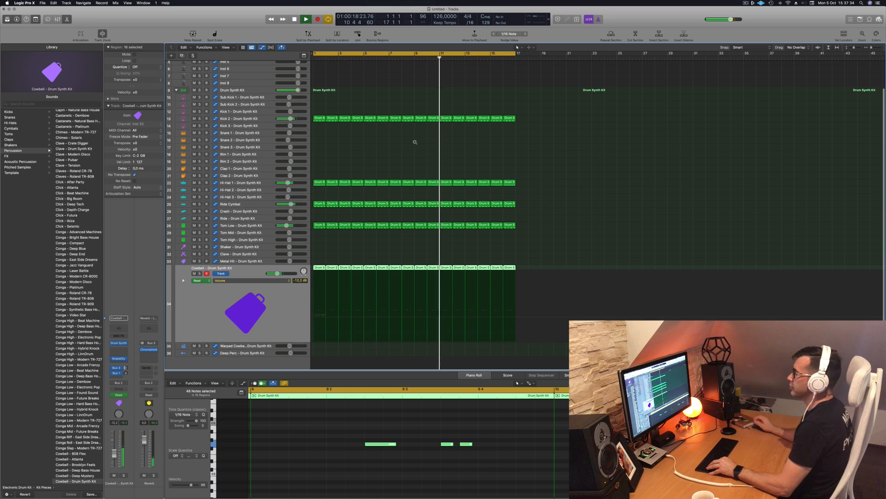
left_click(125, 359)
left_click(126, 360)
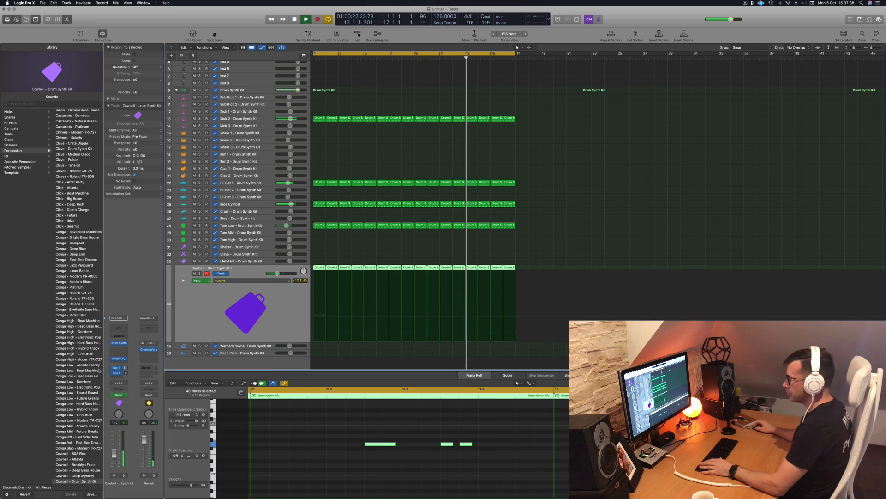
left_click(118, 358)
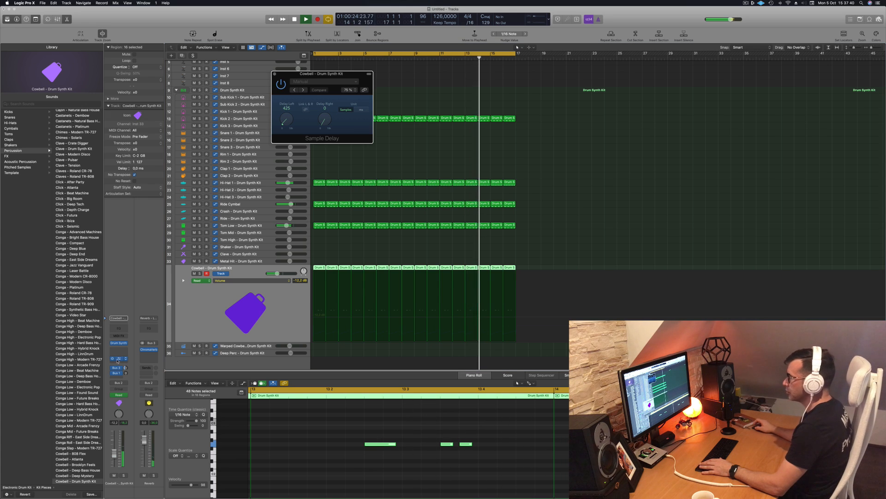
left_click(294, 90)
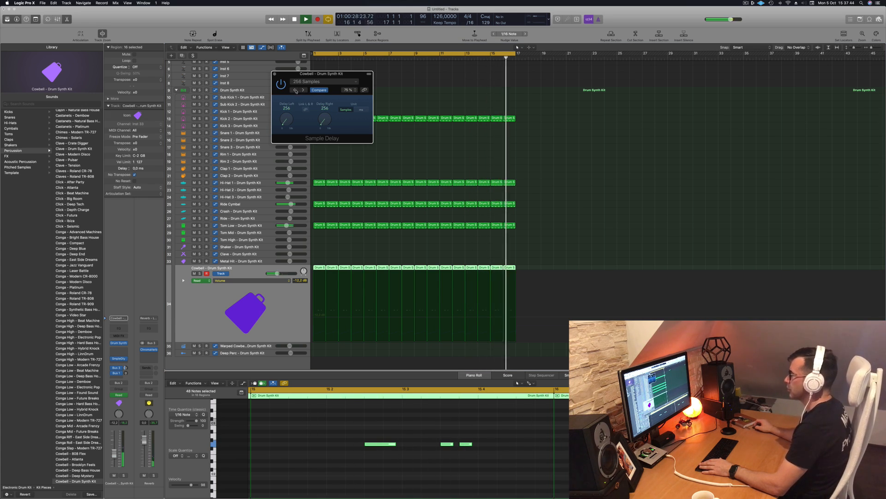
left_click(275, 74)
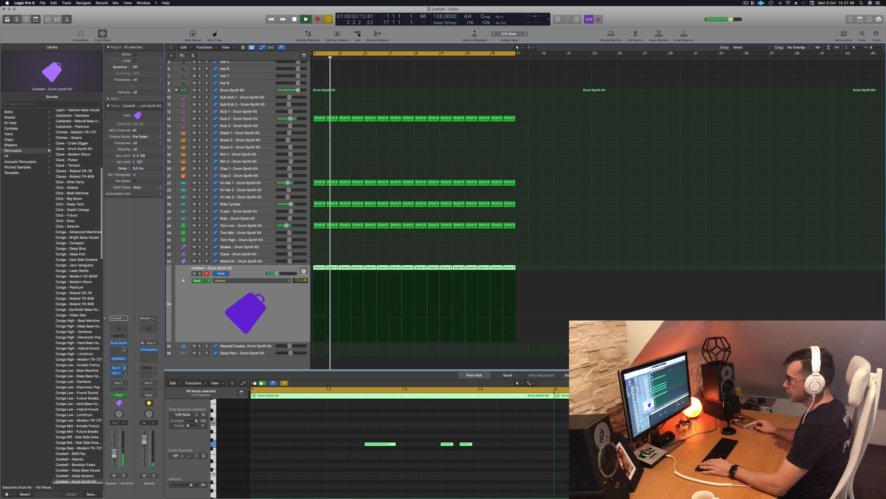
Insert Remix FX on the Cowbell channel and look through its settings options without choosing one.
left_click(118, 363)
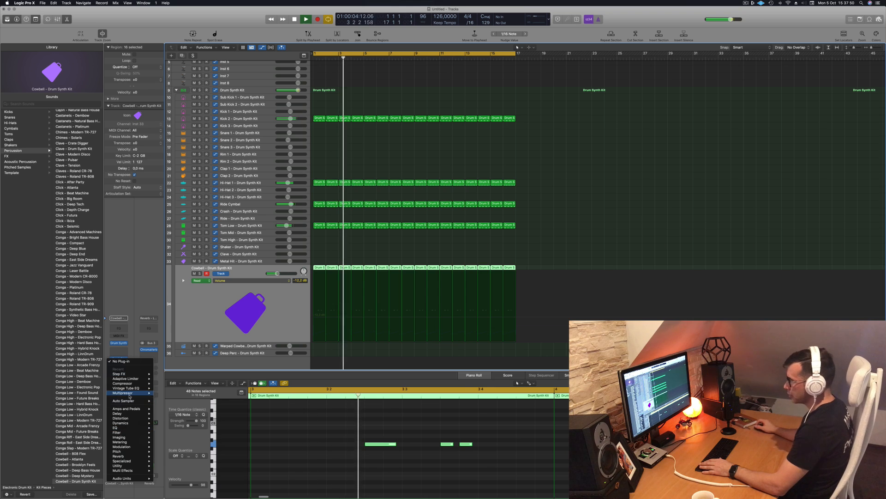
mouse_move(133, 452)
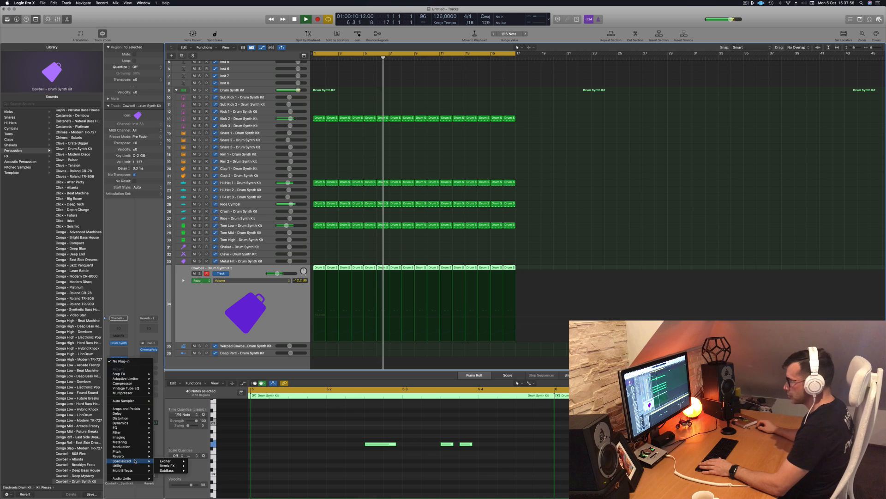
mouse_move(181, 466)
left_click(198, 465)
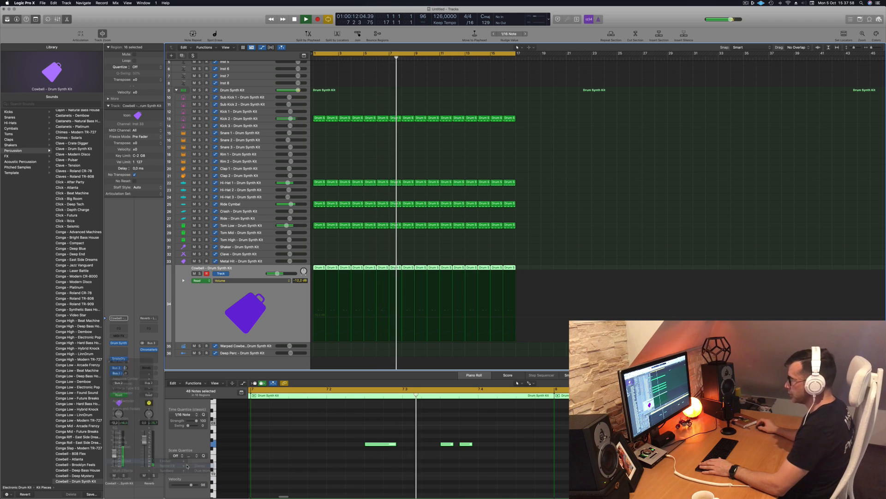
left_click_drag(427, 74, 386, 117)
left_click(274, 124)
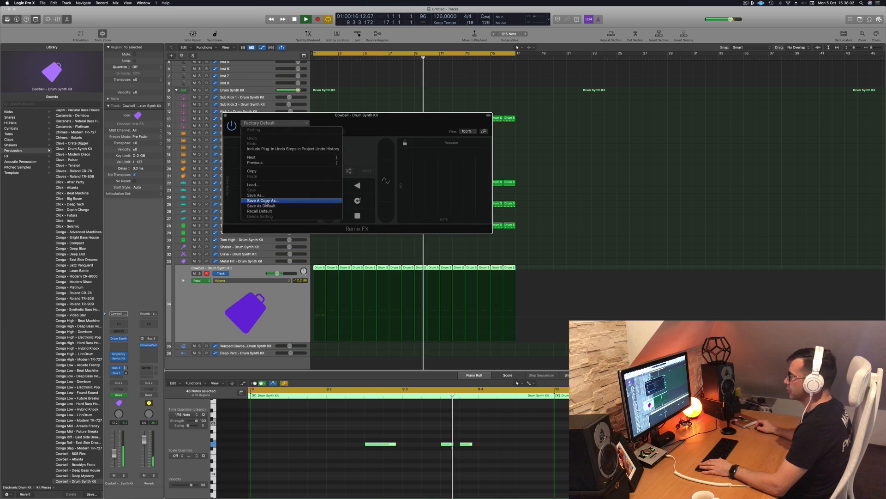
left_click(396, 124)
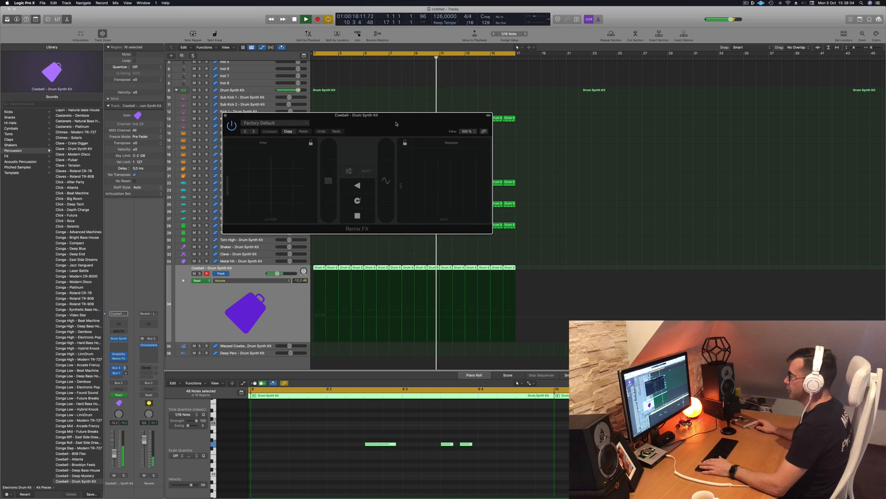
Try Remix FX's effect sliders and Filter pad on the playing Cowbell, and close the plug-in.
left_click_drag(328, 181, 326, 182)
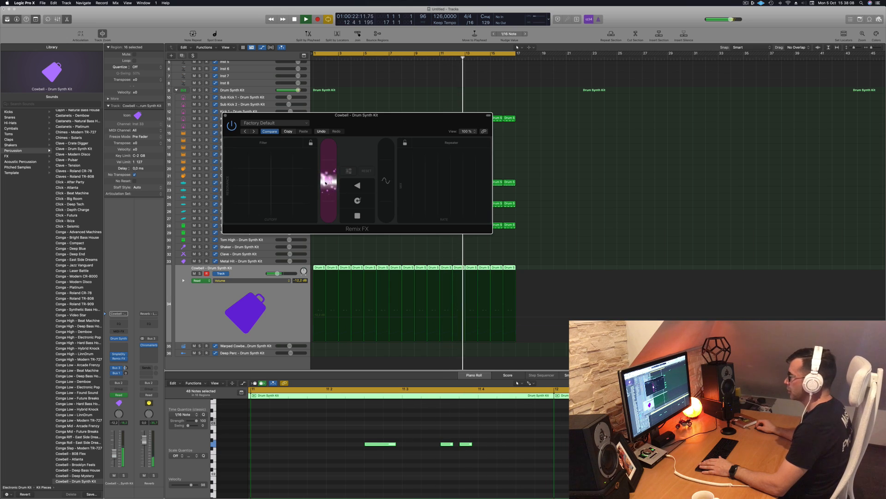
left_click_drag(390, 180, 387, 181)
left_click_drag(276, 188, 329, 183)
left_click(329, 183)
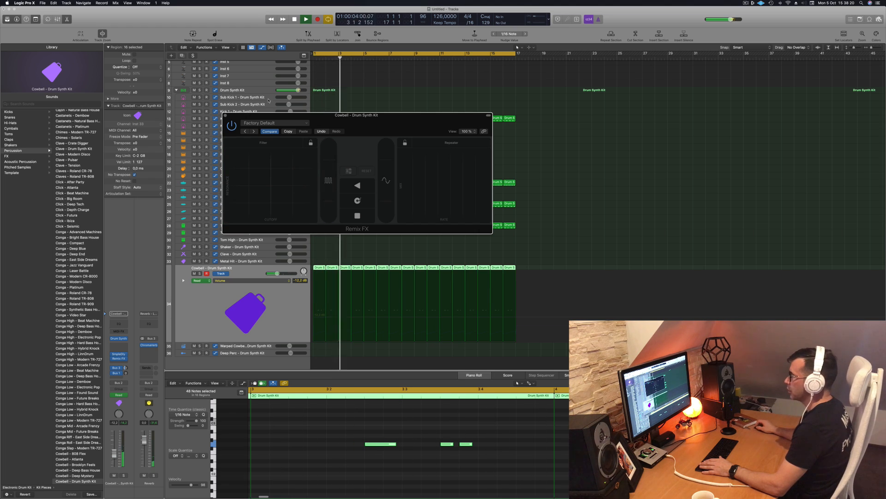
left_click(225, 115)
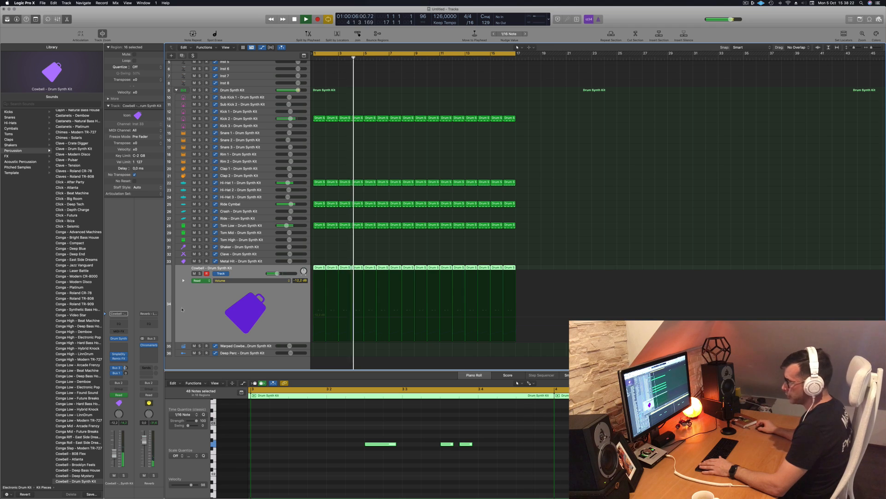
Replace Remix FX on the Cowbell channel with the Rotor Cabinet modulation effect.
left_click(123, 357)
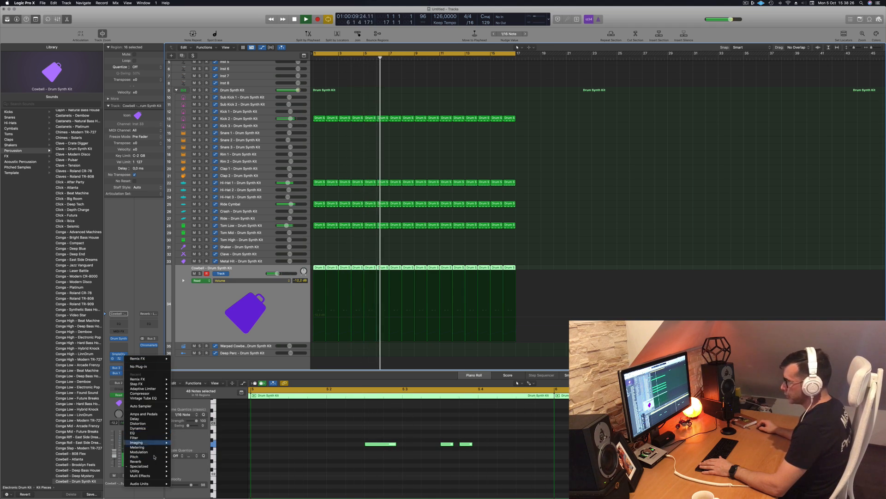
mouse_move(156, 436)
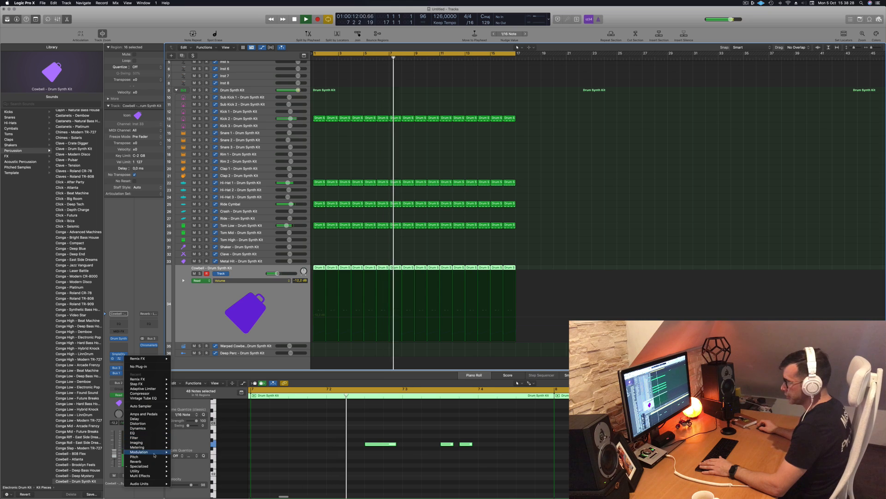
mouse_move(156, 453)
mouse_move(192, 485)
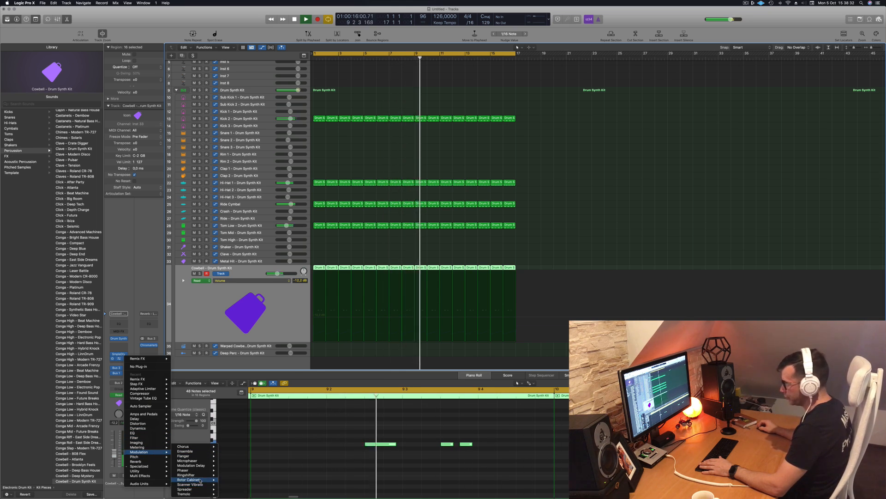
left_click(228, 480)
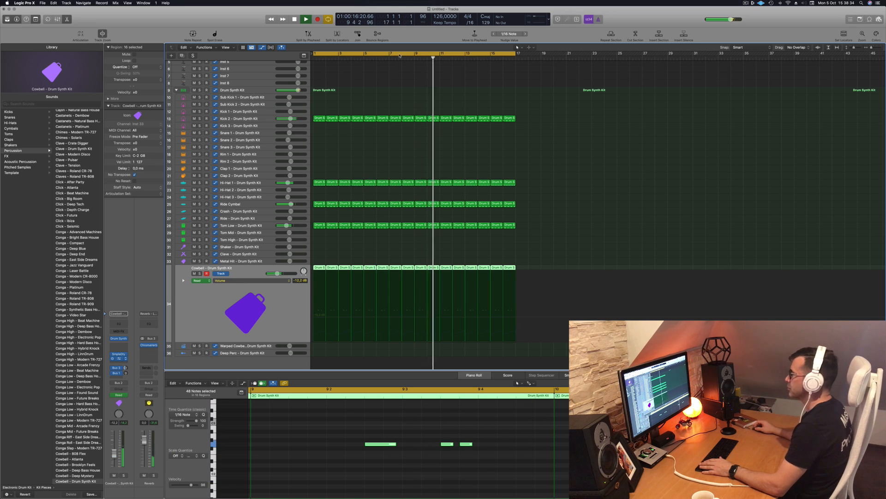
Load the Working Musician preset in the Cowbell's Rotor Cabinet and close the plug-in.
left_click_drag(381, 73, 572, 64)
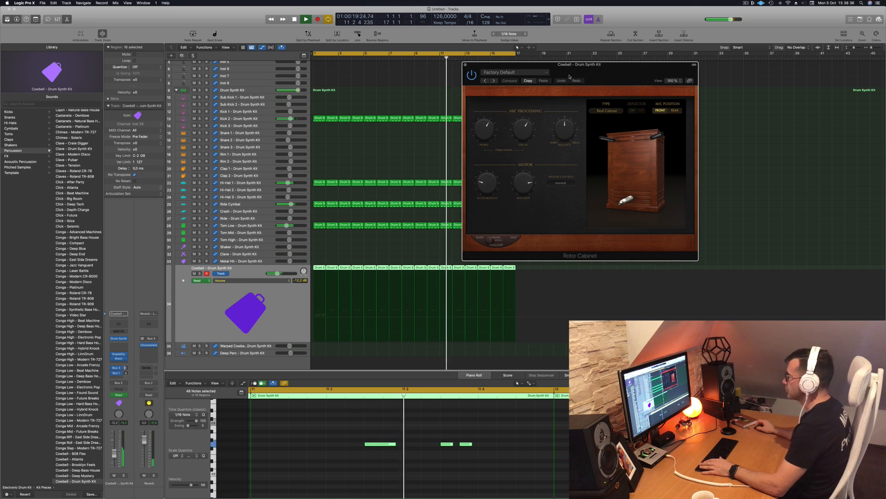
left_click(485, 80)
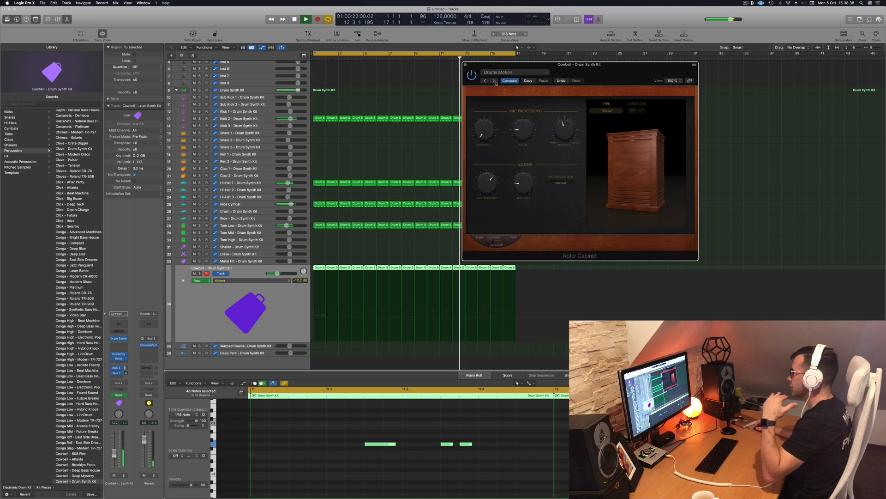
left_click_drag(603, 69, 577, 71)
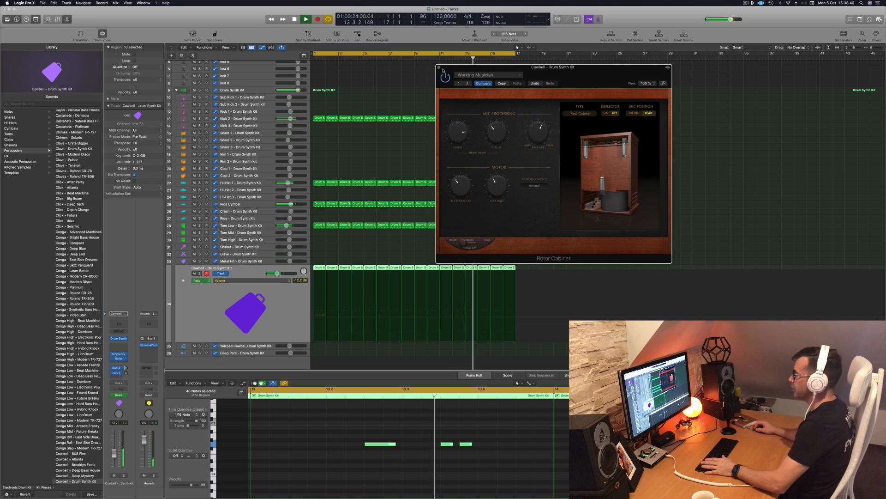
key("super+w")
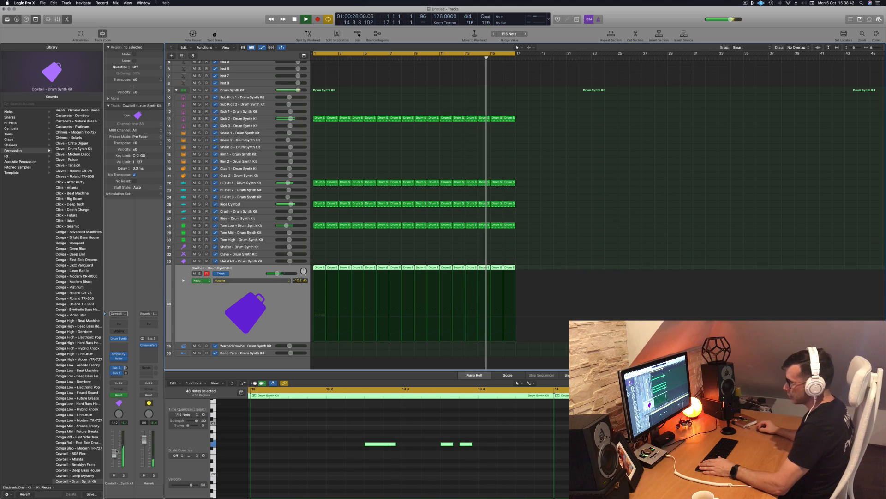
Insert a stereo Bitcrusher on the Cowbell channel, set its resolution to 4 bit and increase its downsampling.
left_click(124, 359)
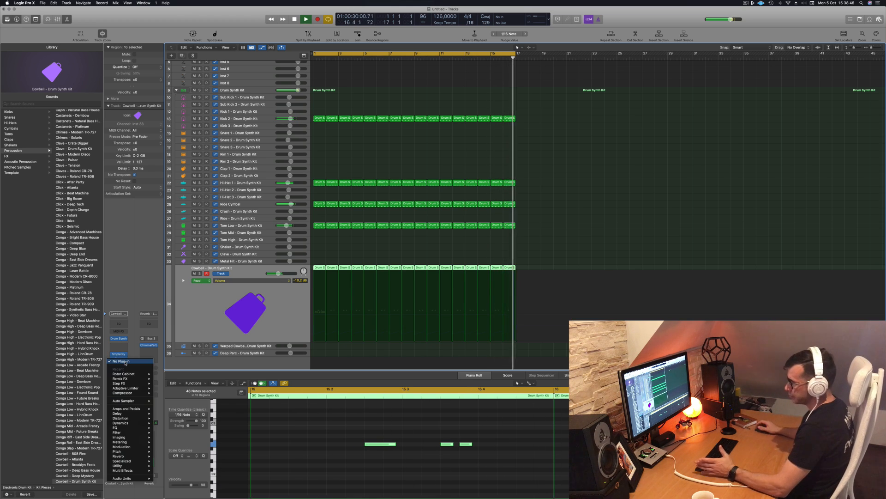
mouse_move(126, 415)
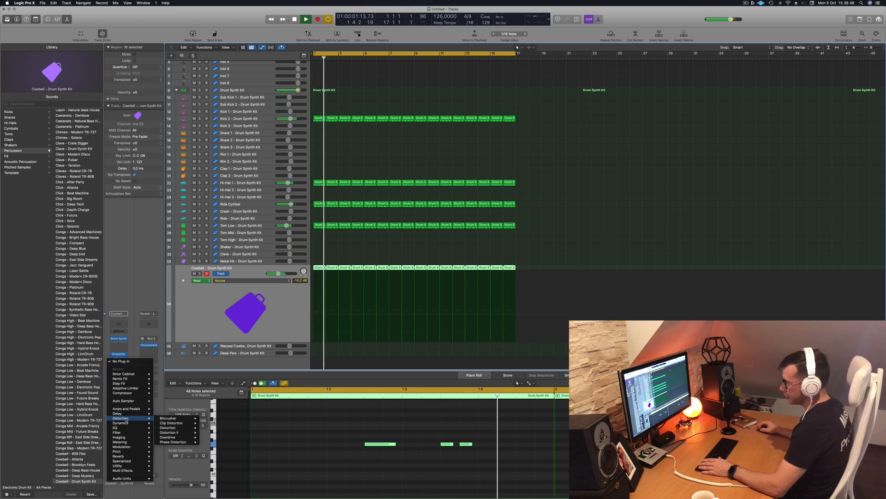
mouse_move(183, 420)
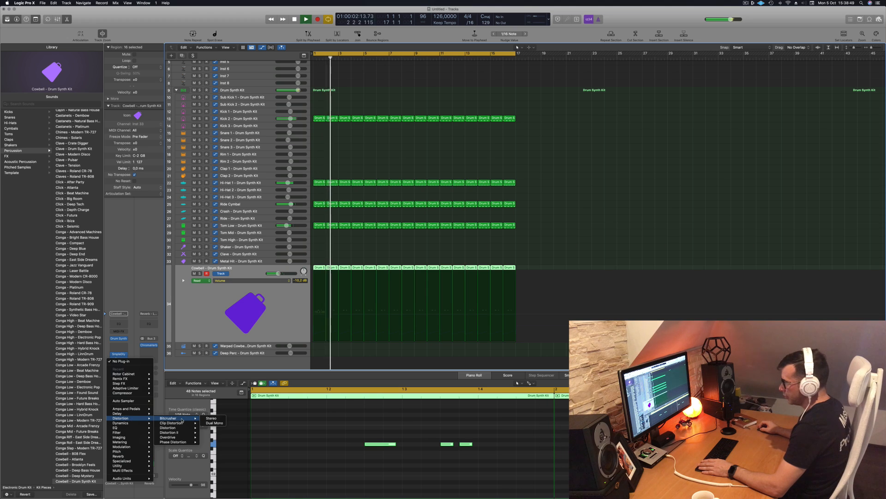
left_click(211, 418)
left_click_drag(345, 84, 357, 86)
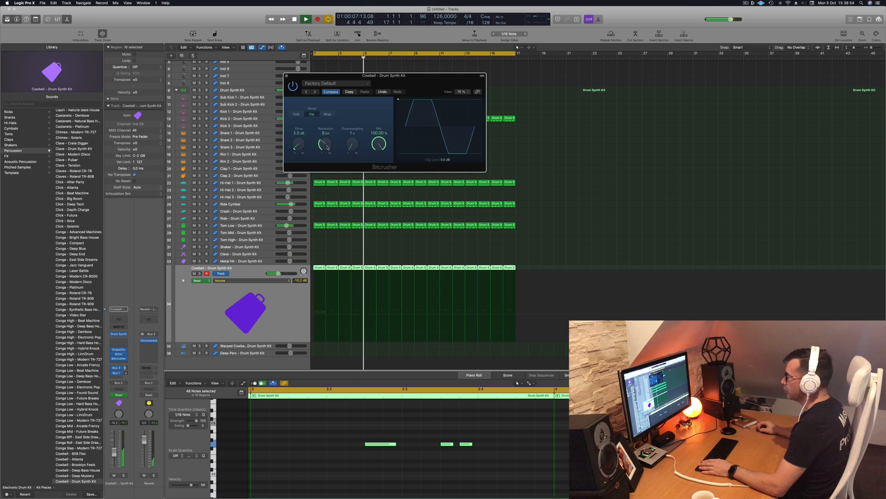
left_click_drag(327, 147, 353, 134)
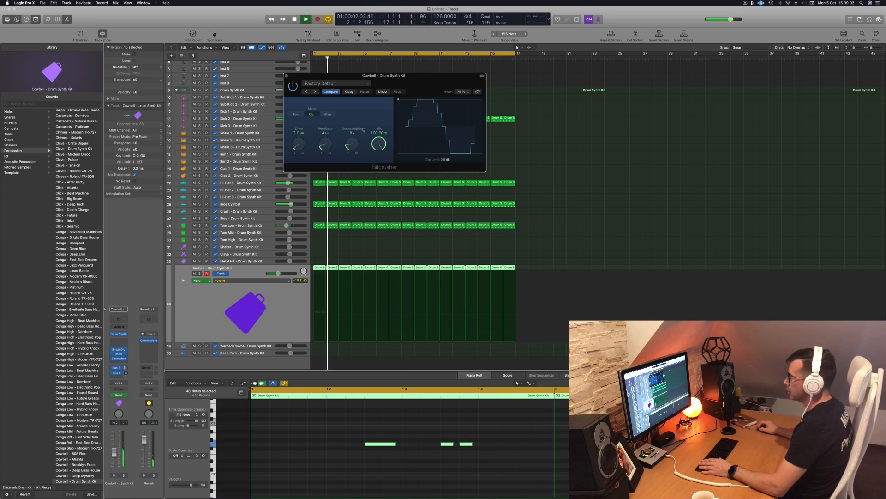
Raise the Cowbell Bitcrusher's drive to 4.0 dB, close the plug-in, and lower the channel volume to -13.5 dB.
left_click_drag(297, 155, 298, 146)
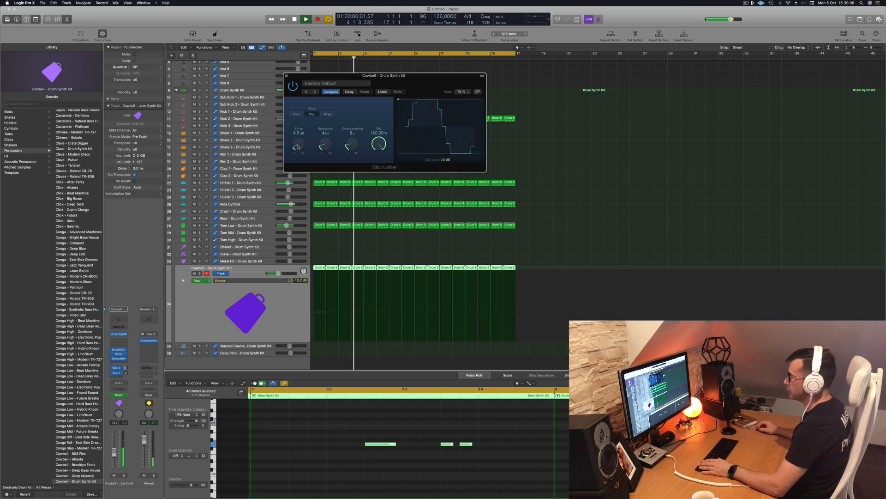
left_click_drag(411, 88, 406, 87)
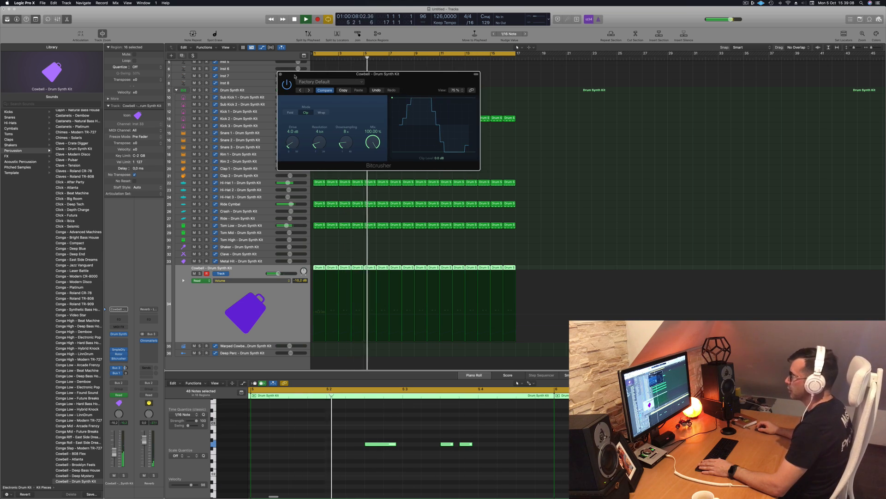
left_click(281, 75)
key("Return")
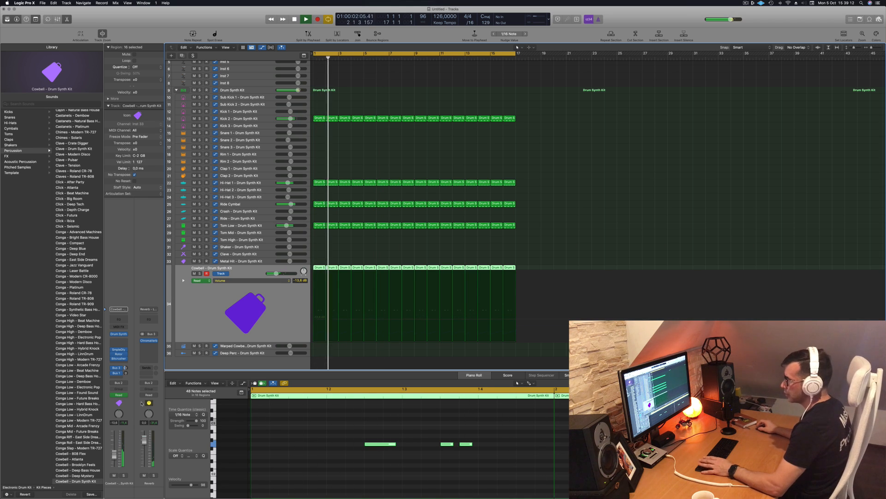
key("Return")
Insert a Stereo Delay on the Cowbell channel with its default settings, close it, and raise the channel volume slightly.
left_click(121, 363)
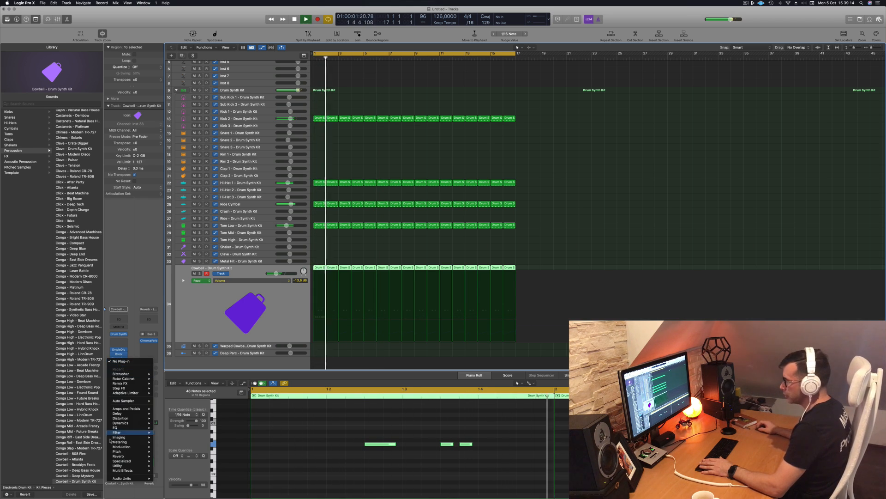
mouse_move(131, 416)
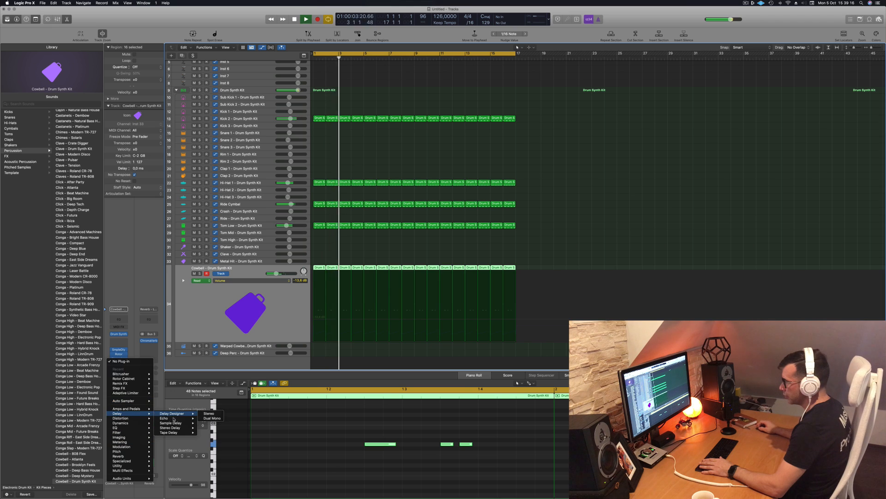
mouse_move(178, 428)
left_click(214, 429)
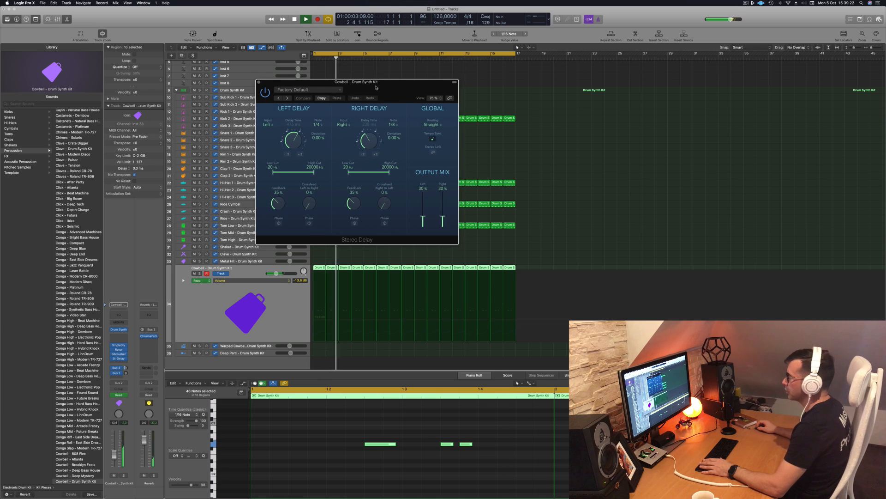
left_click_drag(270, 83, 259, 88)
left_click(256, 84)
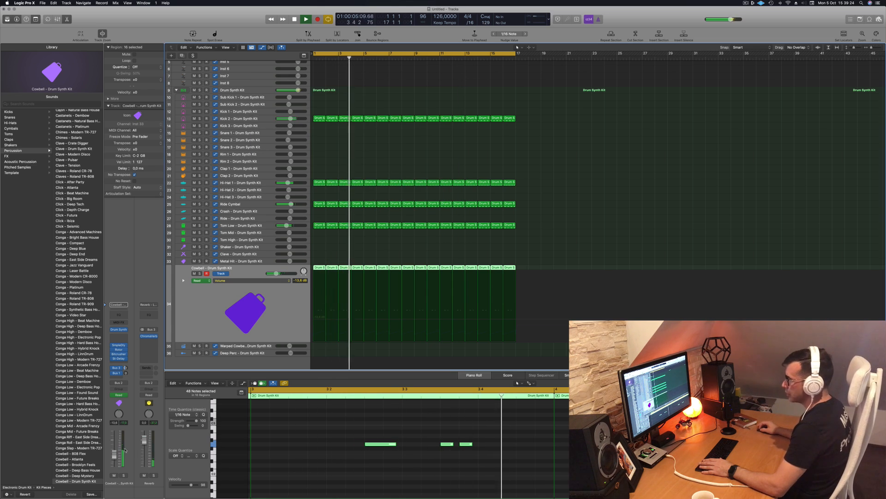
left_click_drag(115, 456, 114, 455)
Select the Inst 1 track, restart playback, and open its Alchemy synthesizer.
scroll(376, 172, "up", 4)
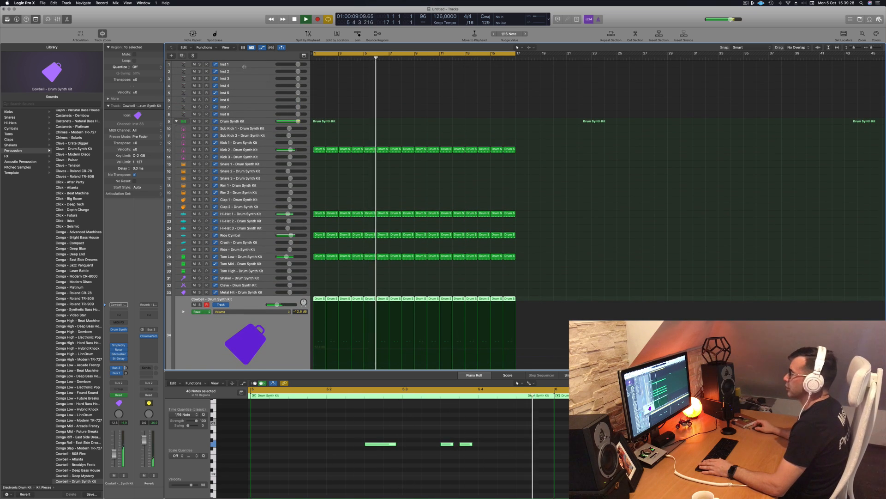
left_click(244, 64)
key("space")
key("space")
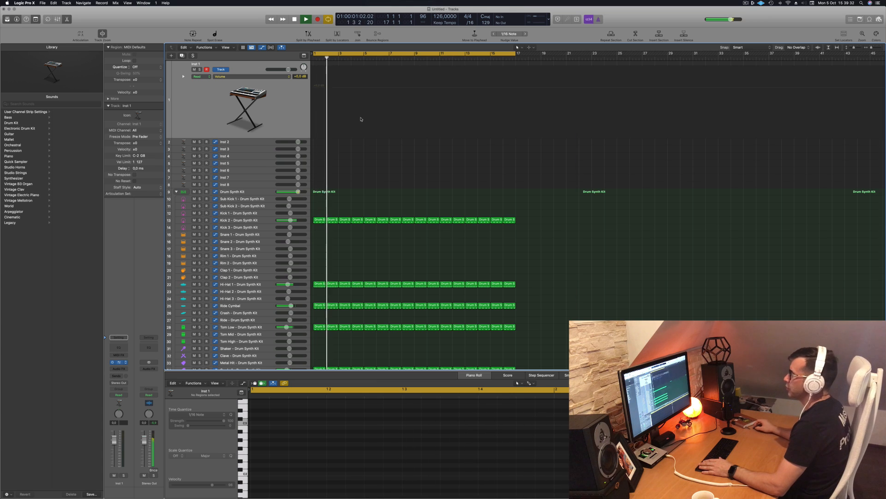
left_click(118, 362)
key("space")
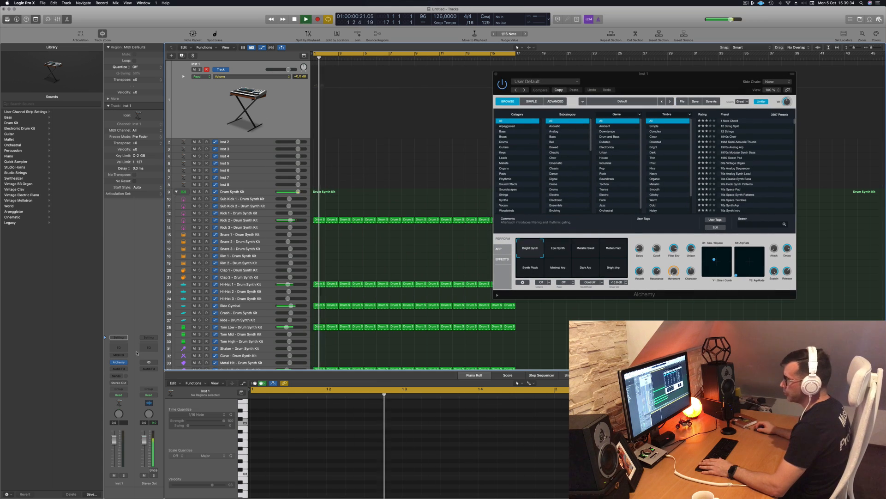
Insert a Channel EQ on Inst 1 and enable its high-cut filter at 222 Hz.
left_click(119, 348)
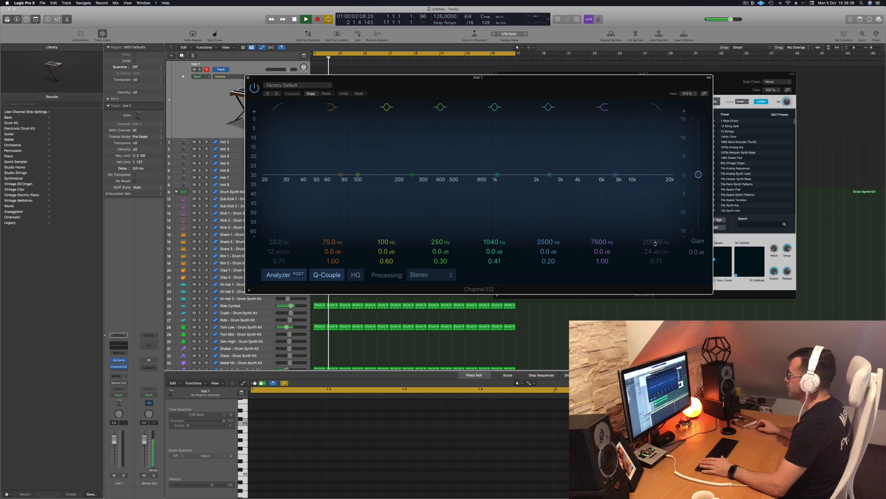
left_click(662, 143)
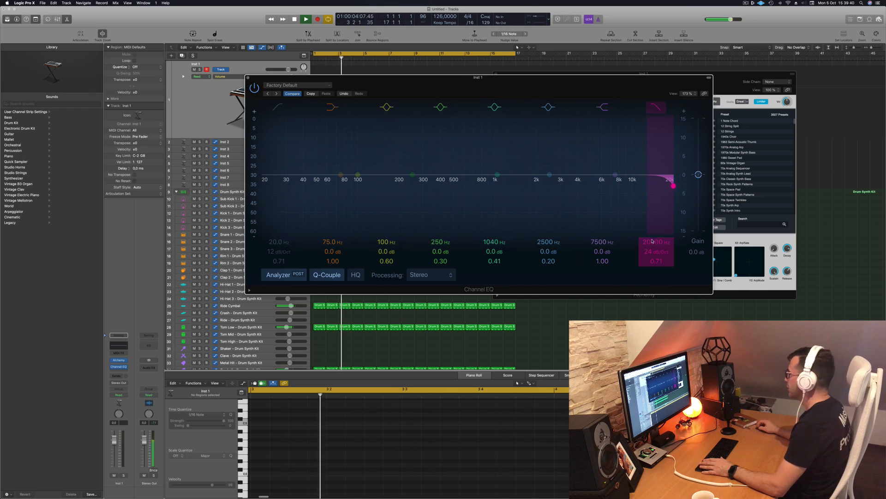
left_click_drag(652, 241, 652, 279)
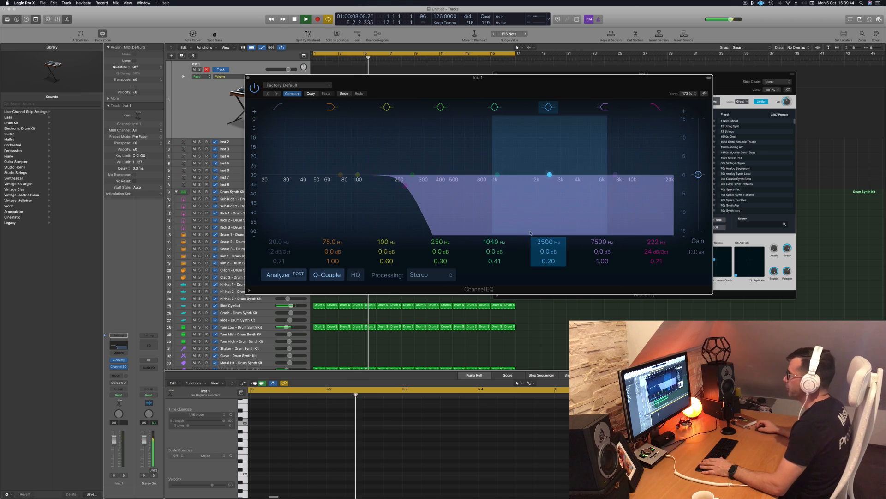
Arrange the Channel EQ and Alchemy windows side by side and filter Alchemy's presets to the Bass category.
left_click_drag(554, 82, 484, 200)
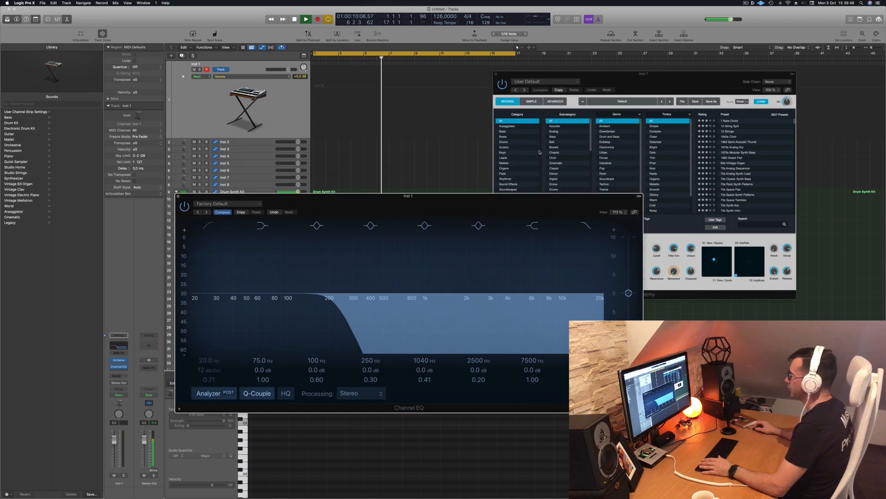
left_click_drag(643, 77, 670, 86)
left_click_drag(466, 201, 345, 189)
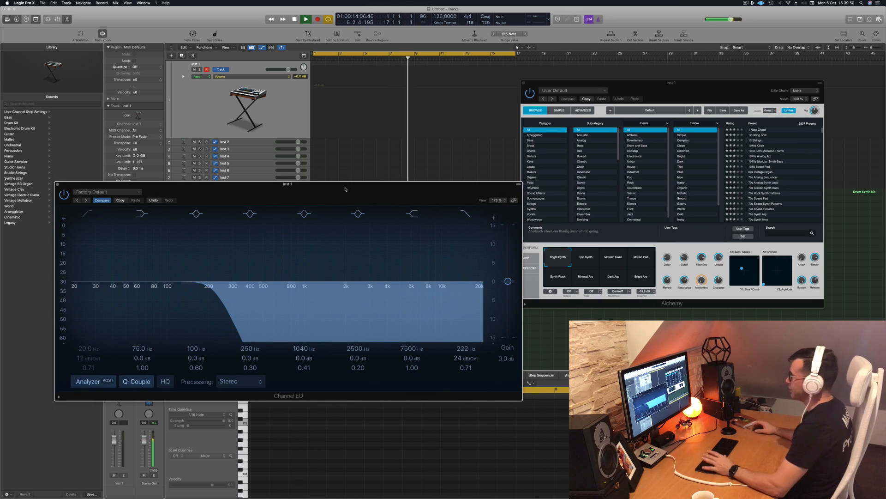
left_click(533, 140)
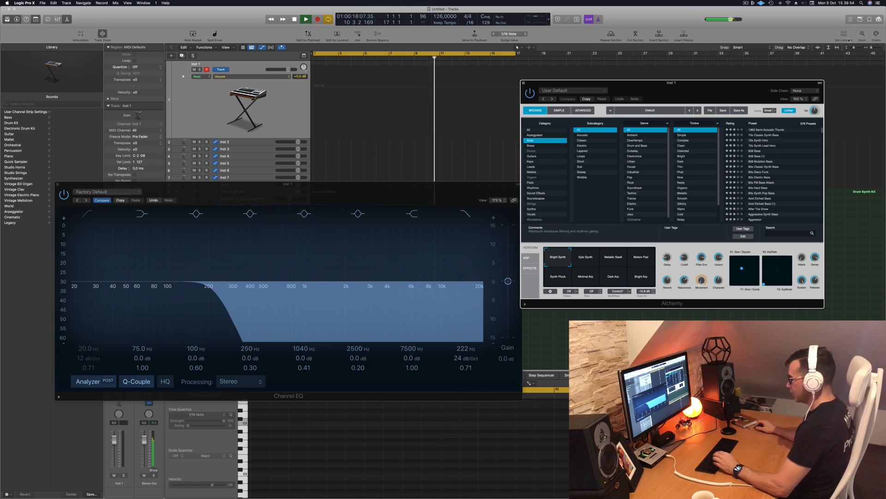
Open Musical Typing, keep its keyboard clear of Alchemy, and record a rhythmic bass part on Inst 1 using one repeated D note.
key("super+k")
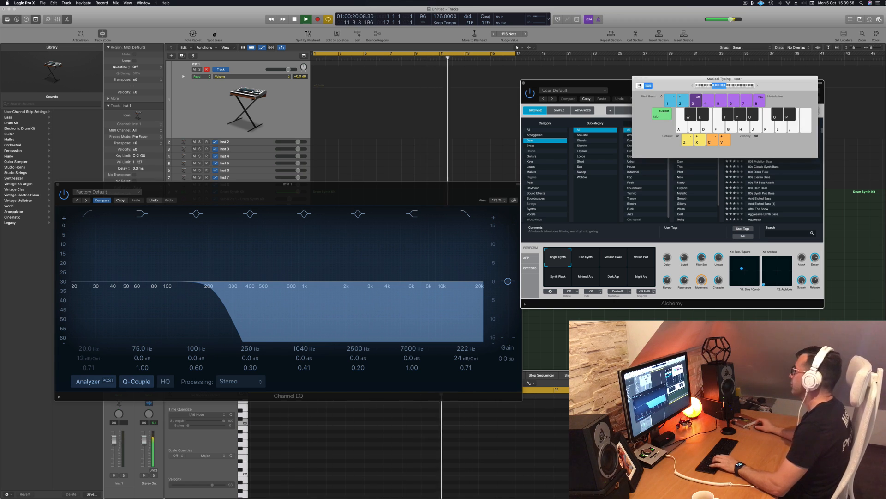
left_click_drag(772, 86, 444, 101)
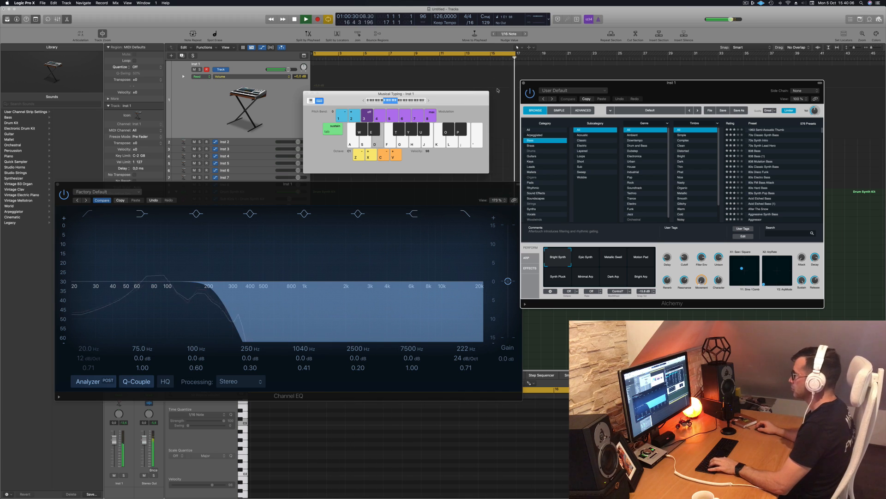
left_click_drag(588, 91, 663, 100)
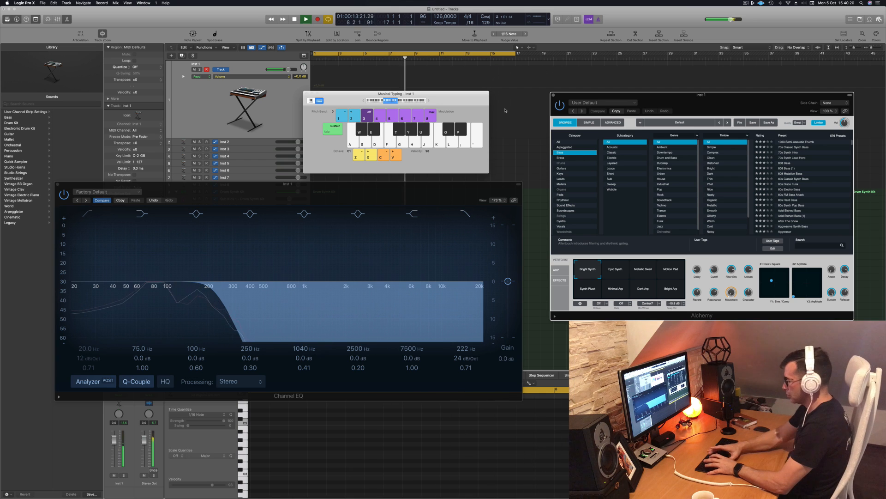
key("d")
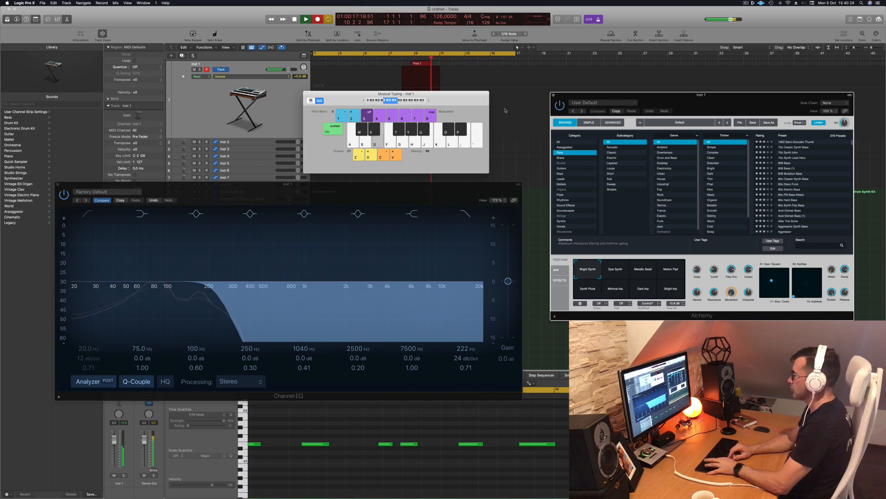
key("d")
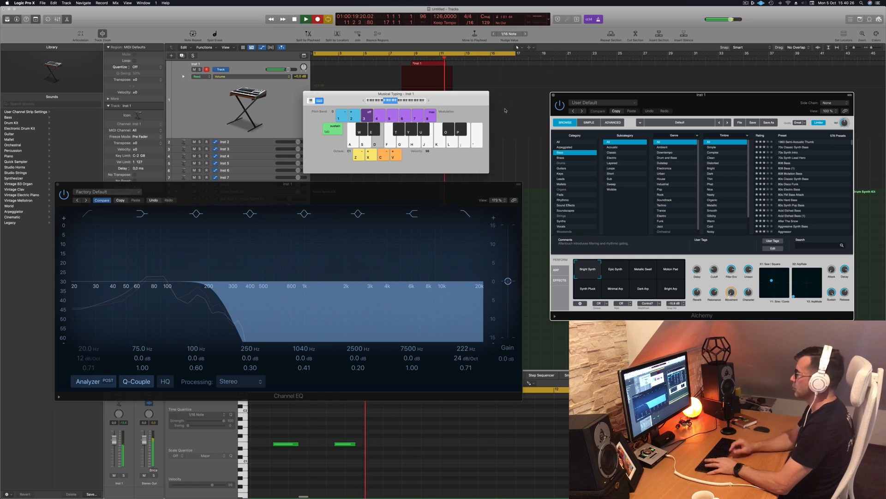
key("space")
key("space")
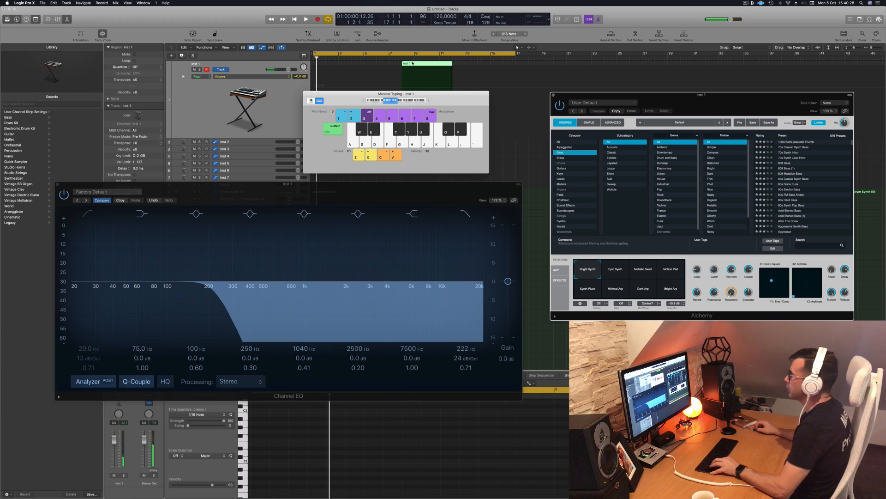
Split the recorded Inst 1 region at bar 9 with the Split option, delete the first piece, and move the remainder to bar 1.
left_click(412, 65)
left_click(413, 66)
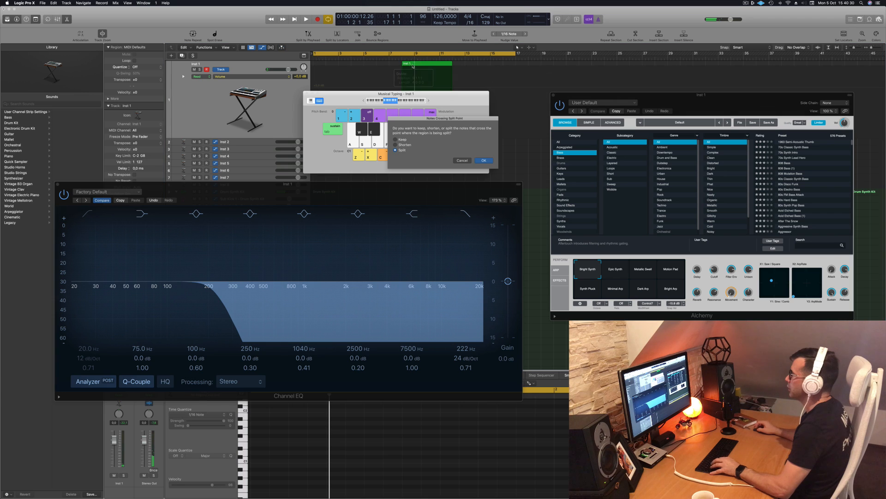
key("Return")
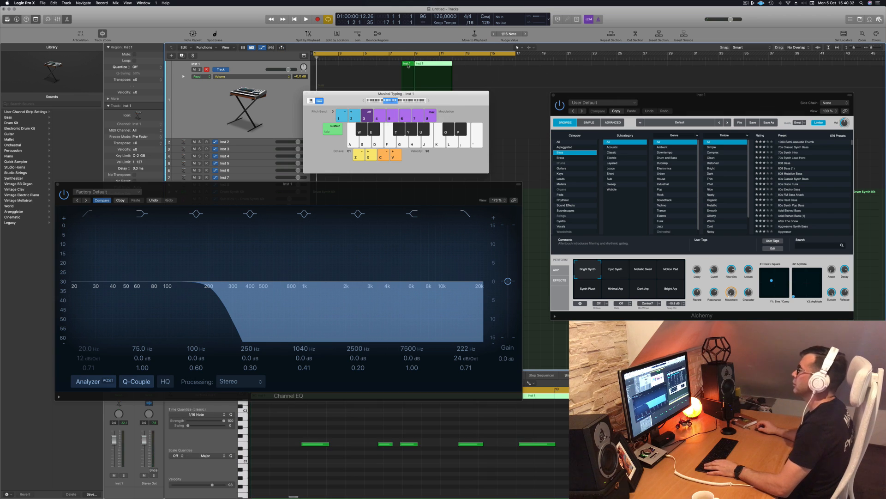
left_click(408, 64)
key("Delete")
left_click_drag(430, 64, 514, 67)
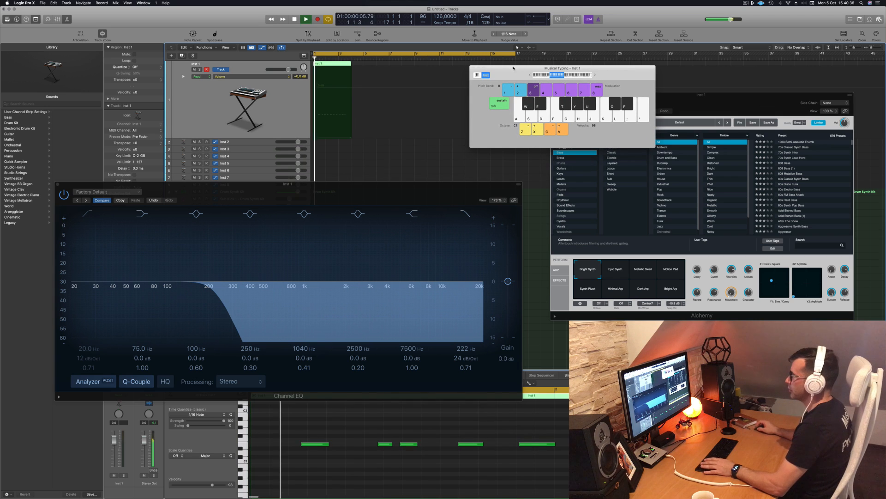
Nudge the first note of the Inst 1 bass part one sixteenth earlier and play the part back.
key("space")
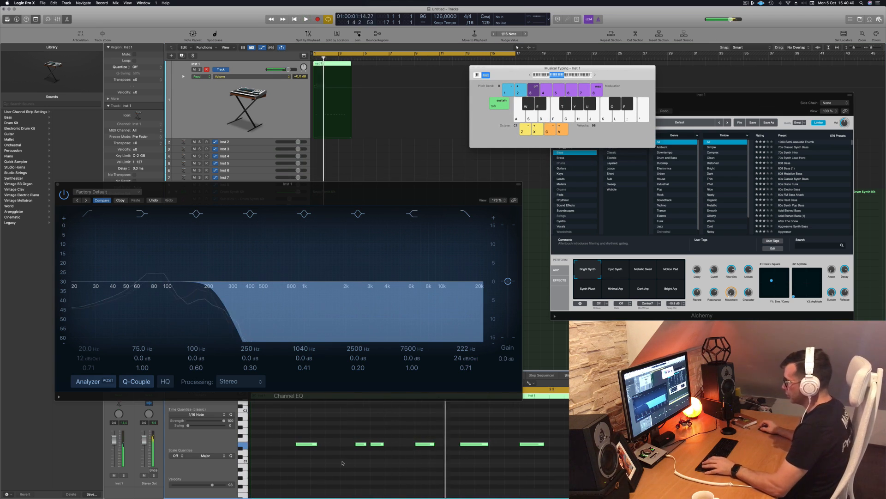
key("space")
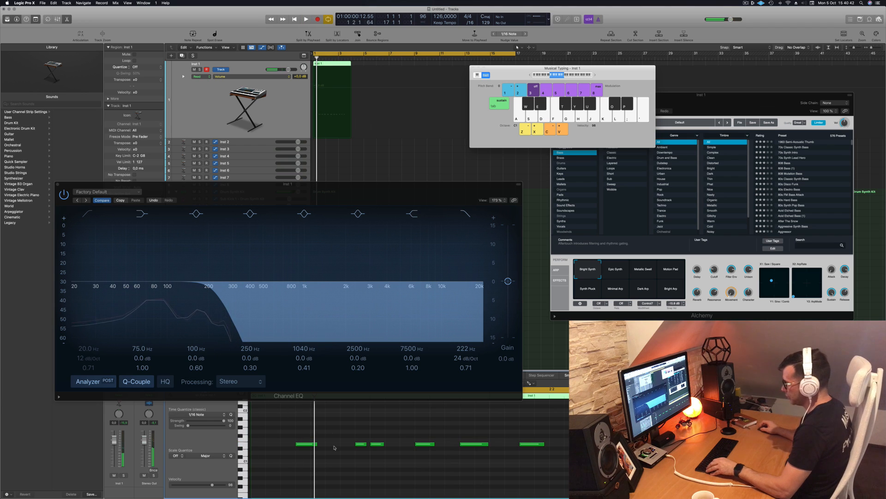
key("alt+Left")
key("space")
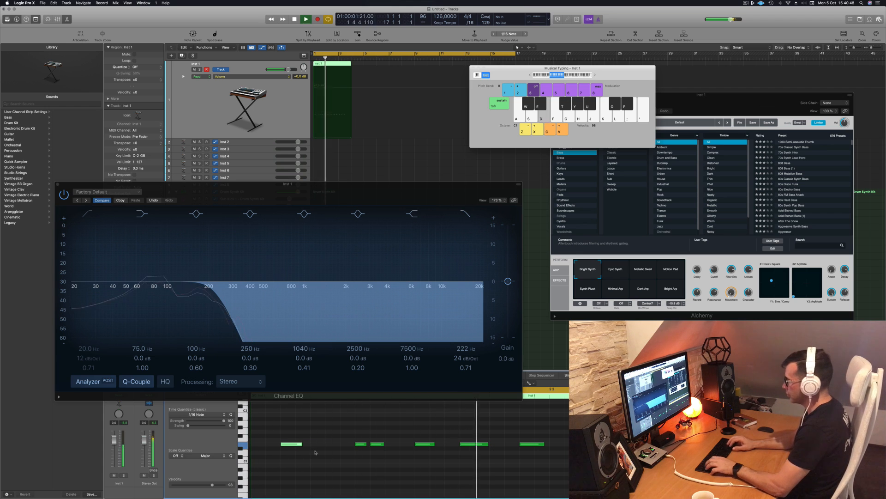
scroll(315, 452, "left", 4)
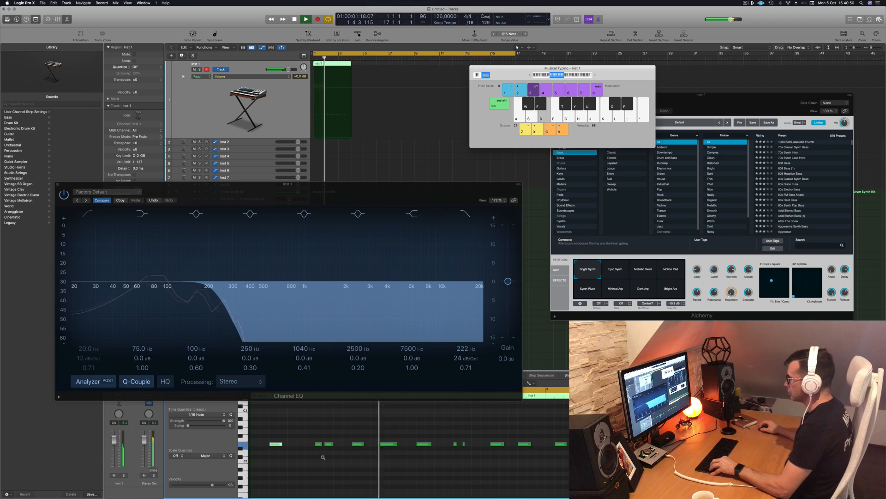
scroll(322, 457, "left", 1)
key("space")
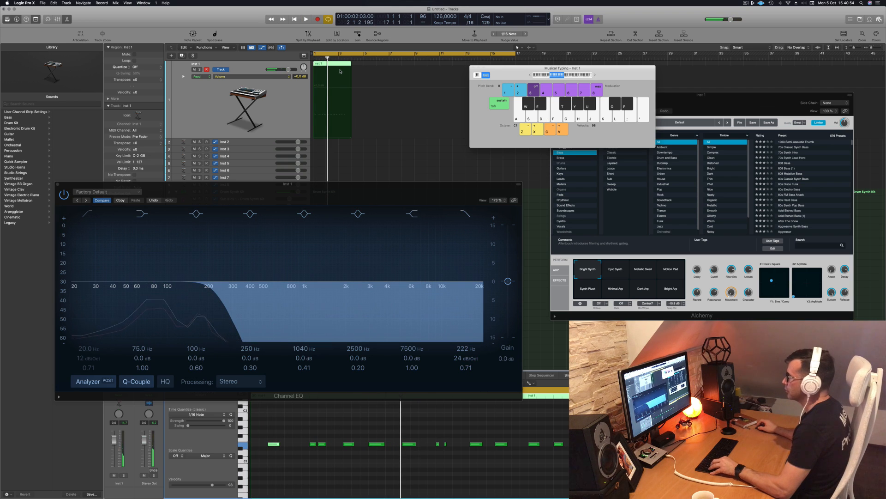
Split the Inst 1 region at bar 2 and delete everything after the first bar.
scroll(336, 66, "right", 3)
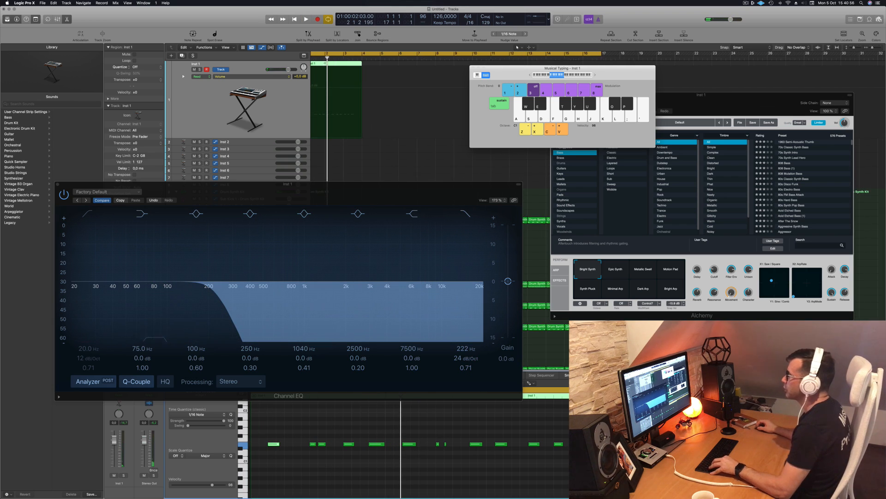
key("super+t")
key("Delete")
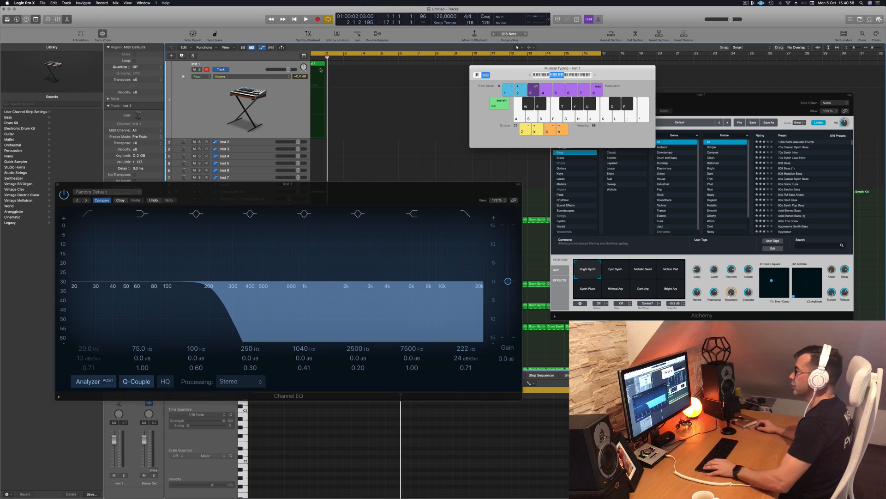
Copy the one-bar Inst 1 bass region repeatedly until it fills all sixteen bars, and play the loop from the start.
key("space")
left_click_drag(523, 74, 577, 161)
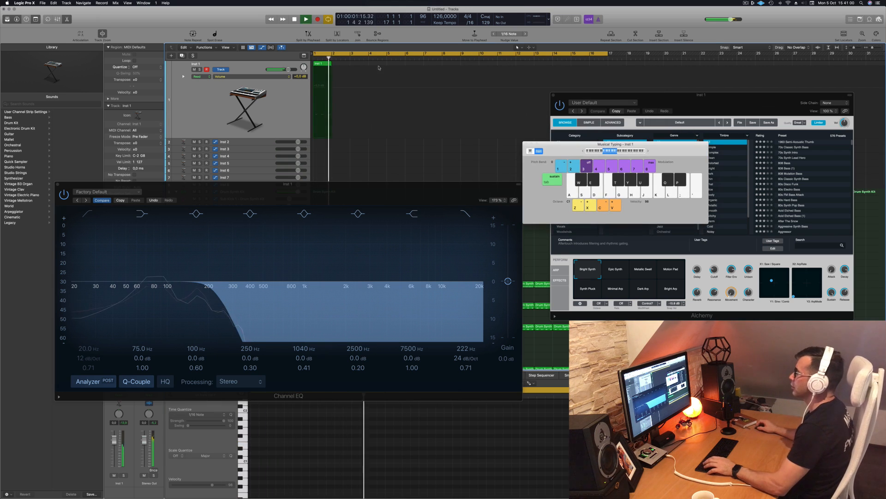
left_click_drag(324, 66, 428, 67)
left_click_drag(352, 66, 473, 73)
key("super+z")
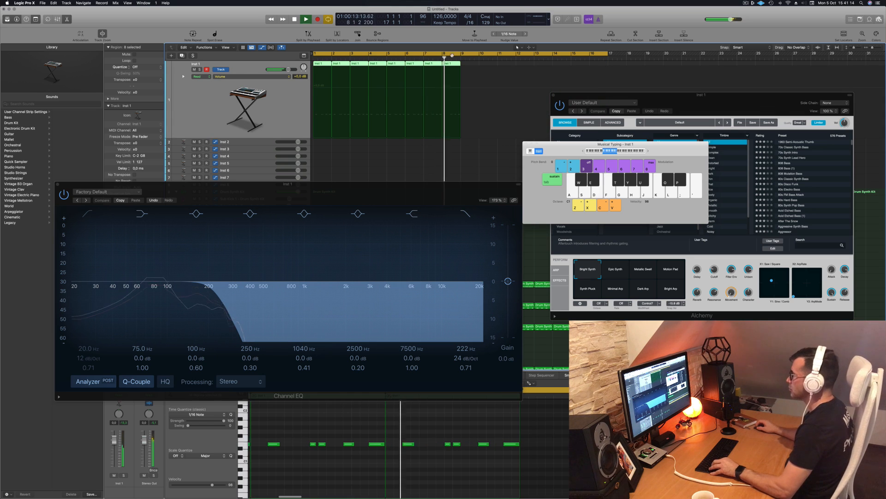
left_click_drag(323, 65, 466, 70)
key("space")
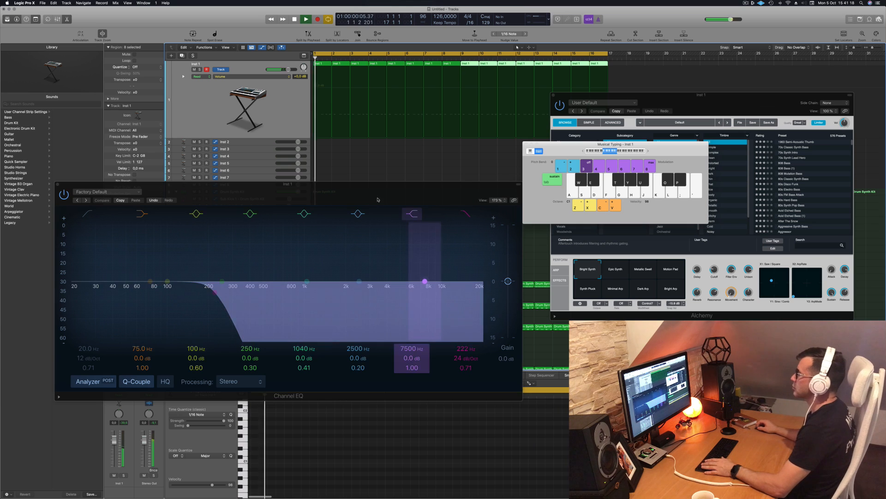
Adjust the Resonance control of the Alchemy bass sound while the loop plays.
left_click_drag(339, 182, 468, 171)
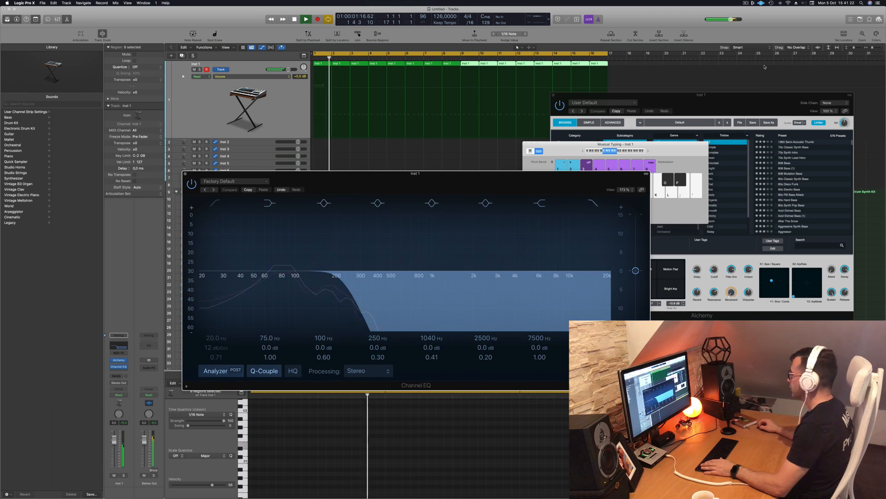
left_click(690, 290)
left_click_drag(696, 292, 699, 316)
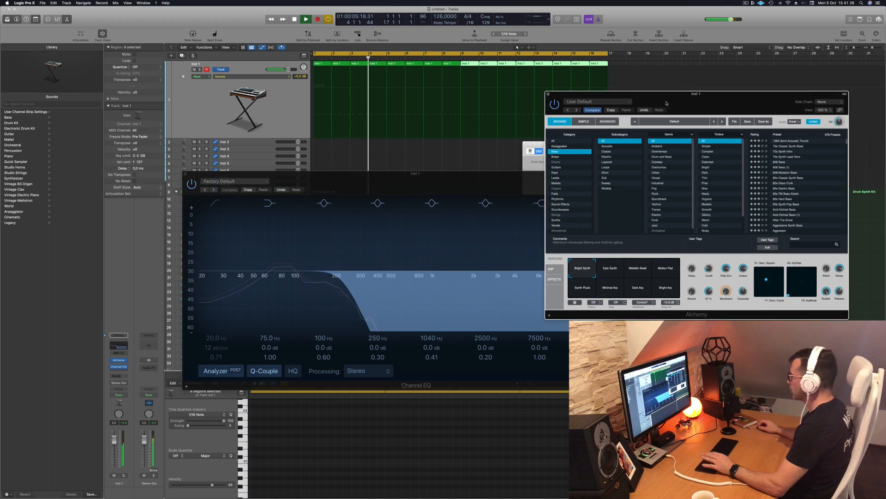
left_click_drag(669, 94, 469, 97)
Audition Alchemy's Epic Synth, Metallic Swell, Motion Pad and other performance snapshots against the loop, returning to Bright Synth.
left_click(422, 274)
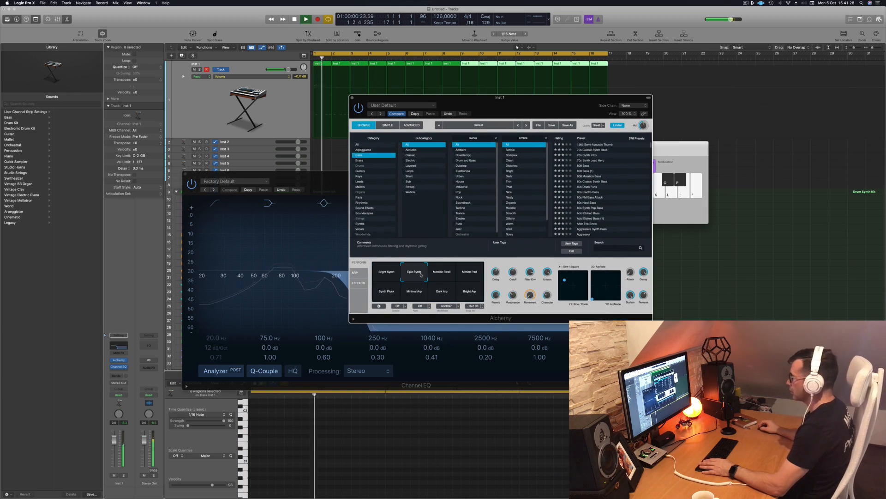
left_click(441, 275)
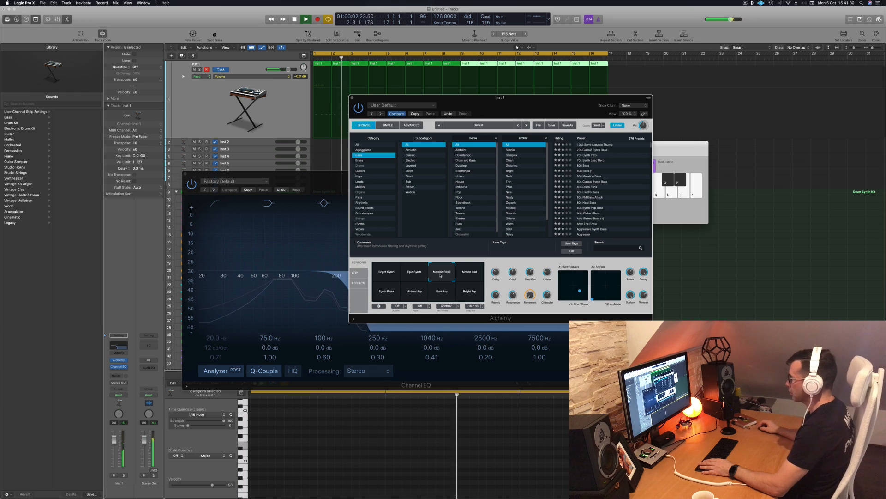
left_click(470, 273)
left_click(466, 293)
left_click(380, 293)
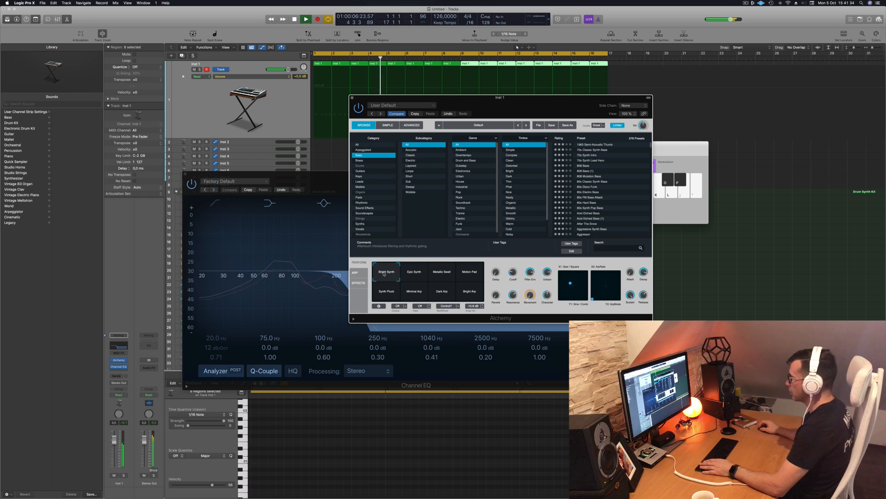
Play the loop from the start and lower the Cutoff of the Alchemy bass sound.
key("space")
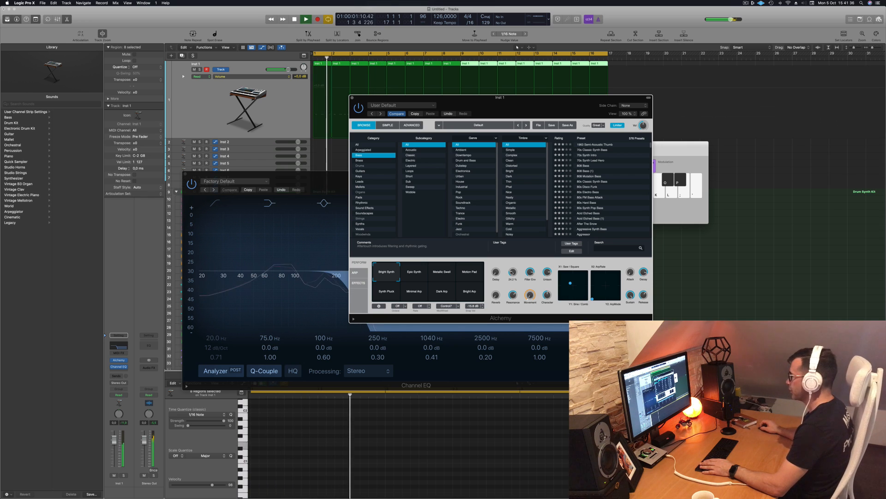
left_click_drag(513, 272, 514, 282)
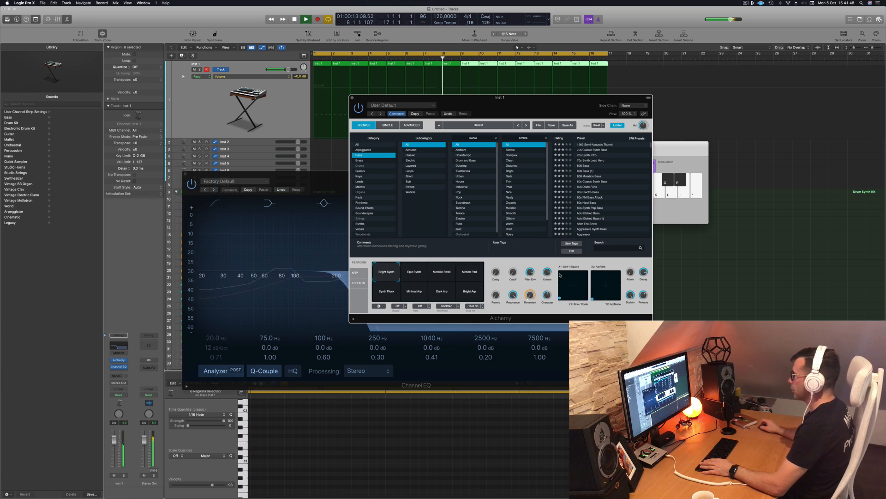
left_click_drag(544, 108, 668, 91)
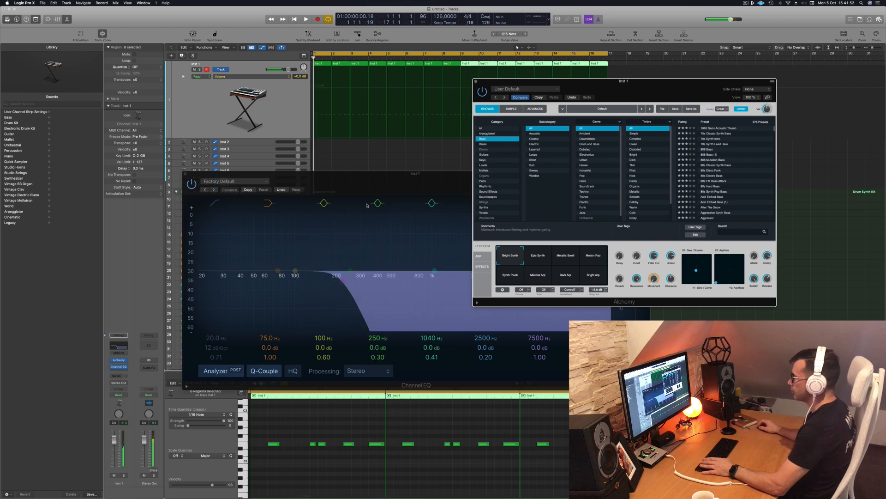
Lower the Inst 1 Channel EQ low-pass filter to about 137 Hz and raise the track's volume fader to +0.8 dB.
left_click_drag(438, 174, 648, 179)
left_click_drag(550, 282, 522, 283)
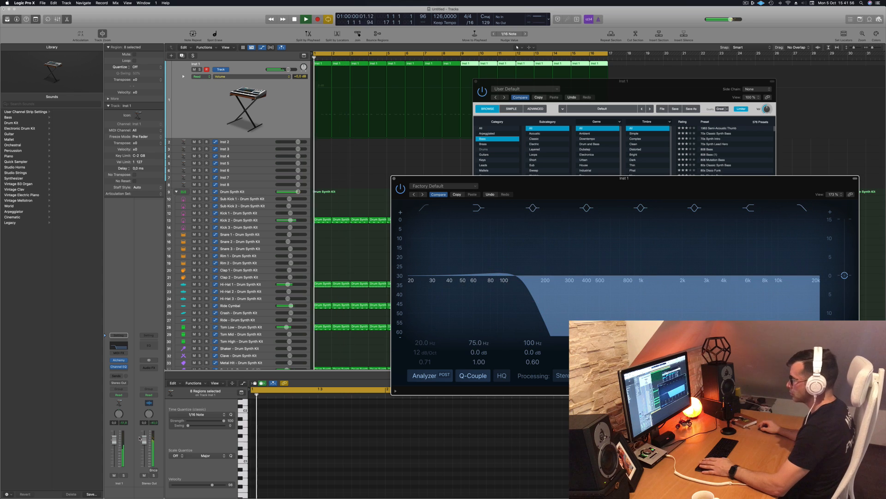
left_click_drag(114, 440, 114, 438)
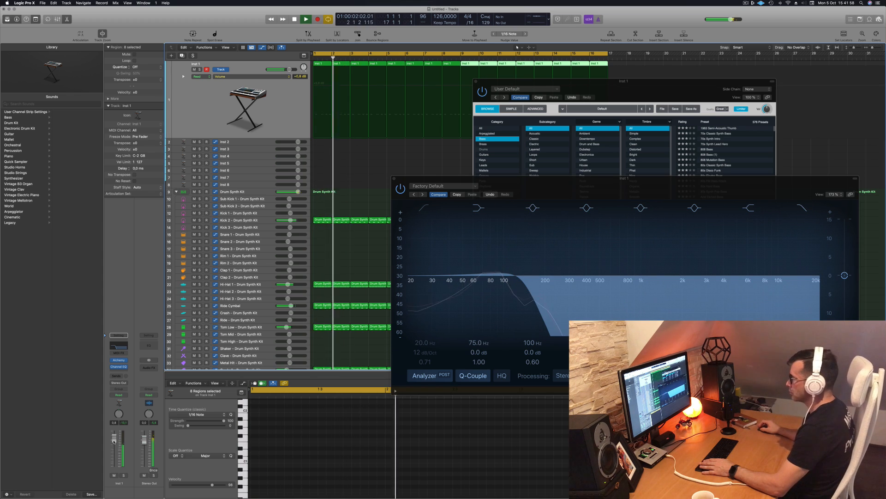
key("space")
key("space")
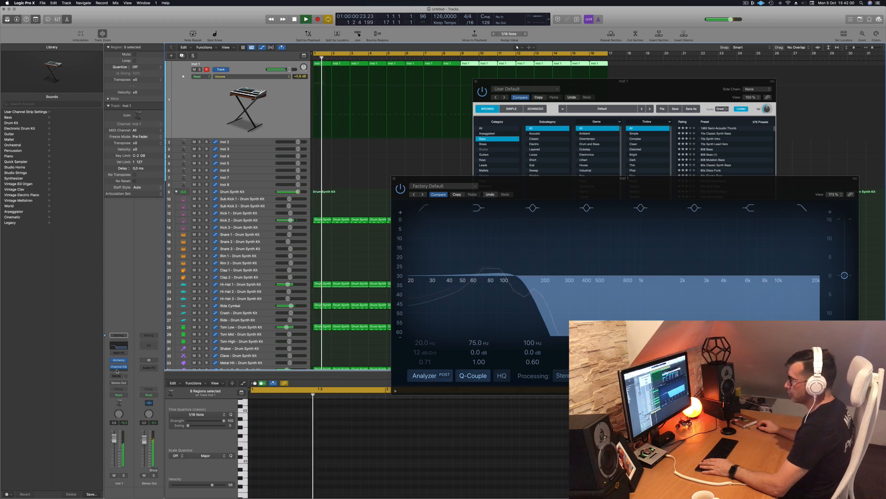
Insert a stereo Compressor on the Inst 1 channel strip after the Channel EQ.
left_click(120, 372)
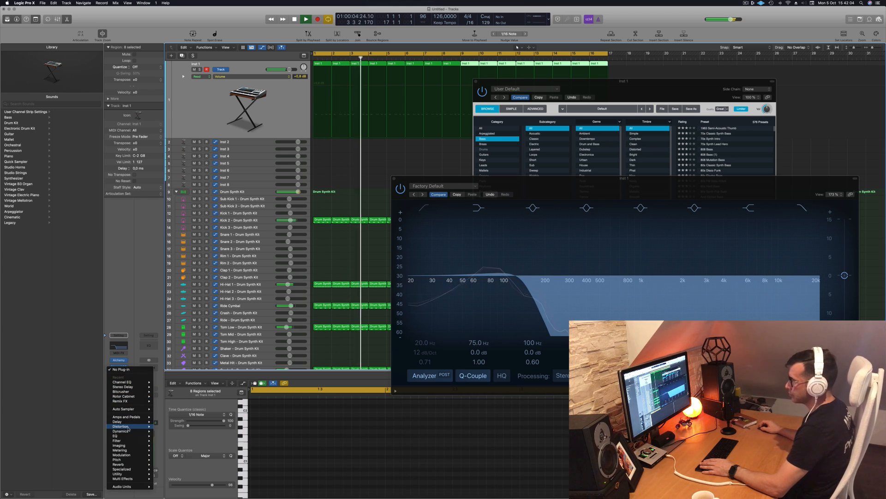
mouse_move(137, 433)
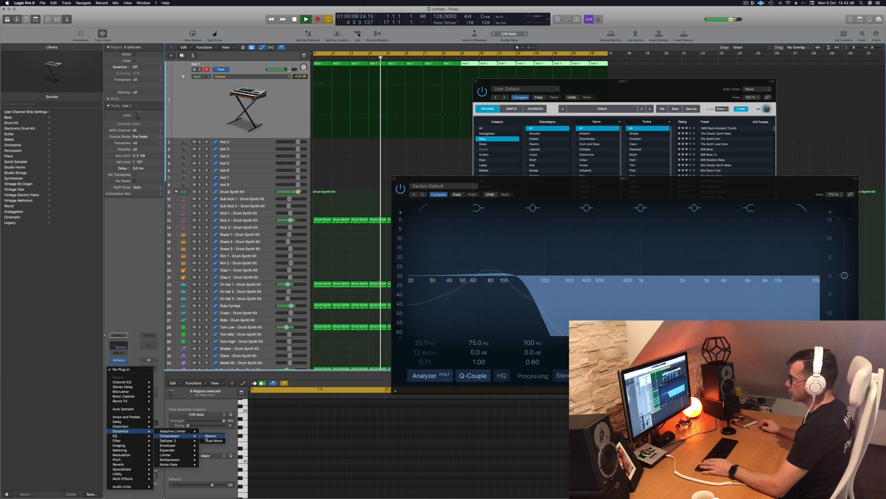
left_click(122, 382)
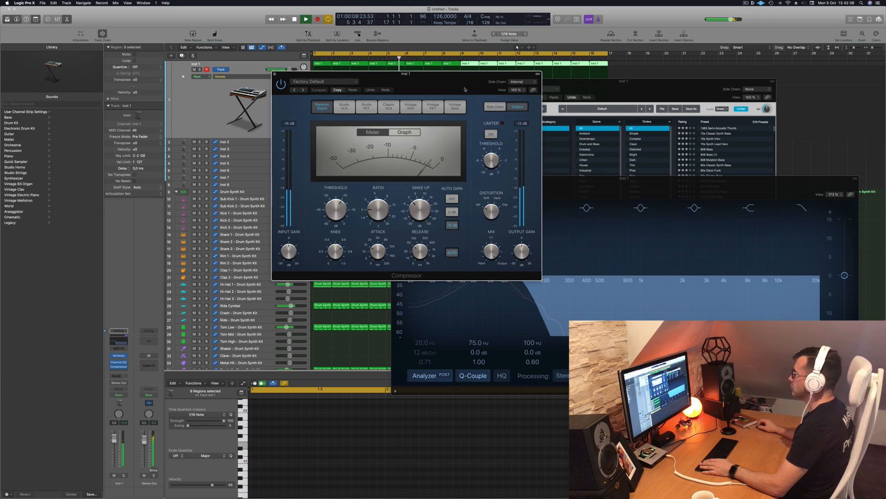
left_click_drag(411, 74, 387, 85)
Set the compressor's side chain to Sub Kick 1 (Inst 9) and adjust its threshold while the loop plays.
left_click(499, 92)
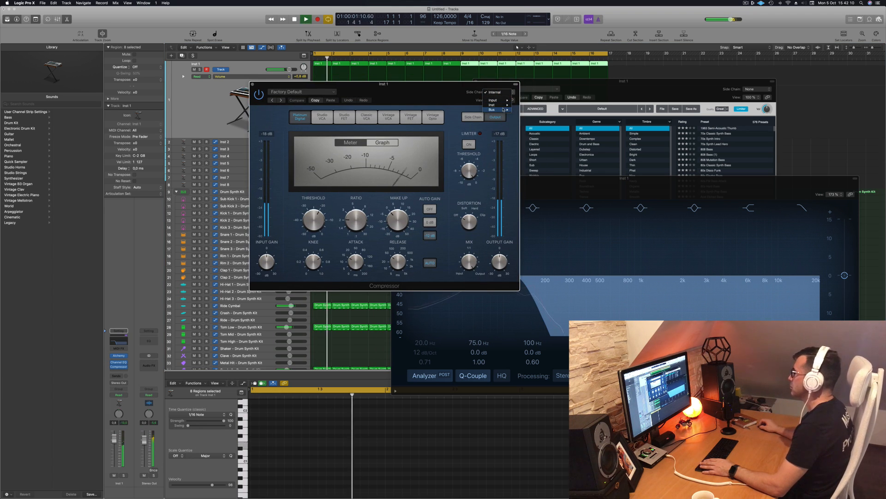
mouse_move(503, 107)
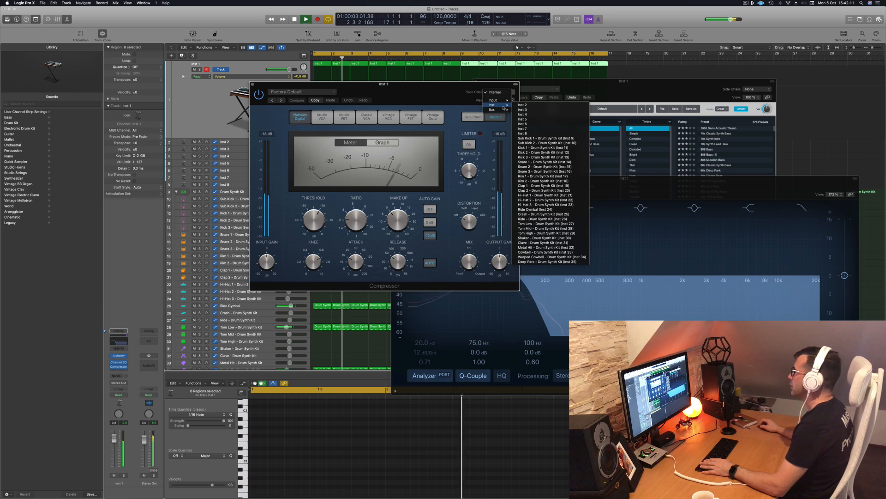
left_click(554, 139)
left_click_drag(436, 97, 509, 98)
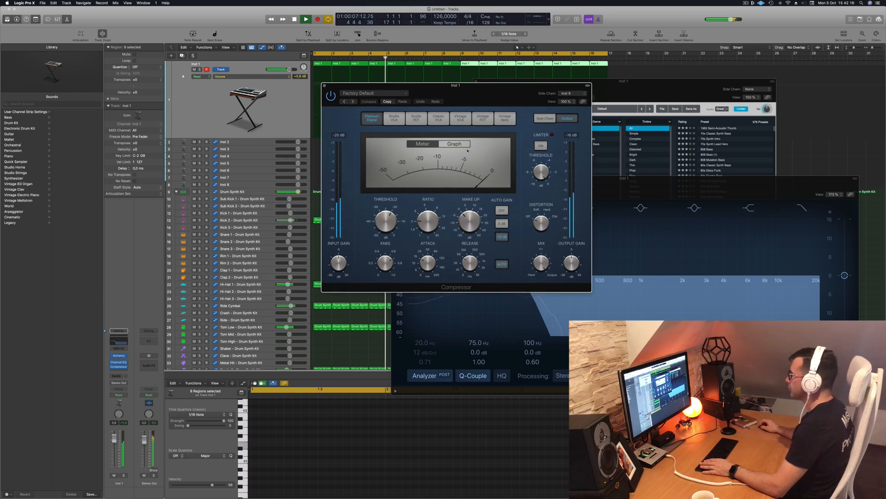
key("space")
left_click_drag(386, 223, 386, 236)
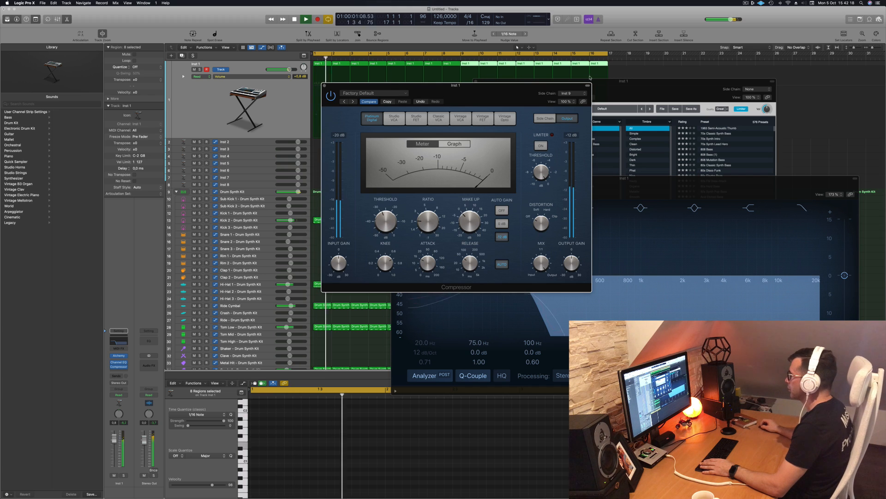
Switch the compressor's side chain to Sub Kick 2 (Inst 10), then to Kick 2 (Inst 12).
left_click(574, 94)
mouse_move(591, 84)
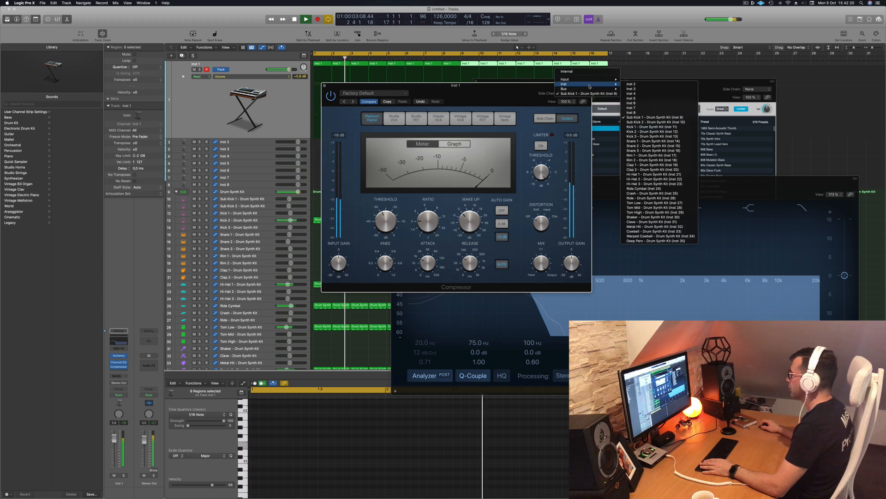
left_click(649, 122)
left_click(575, 94)
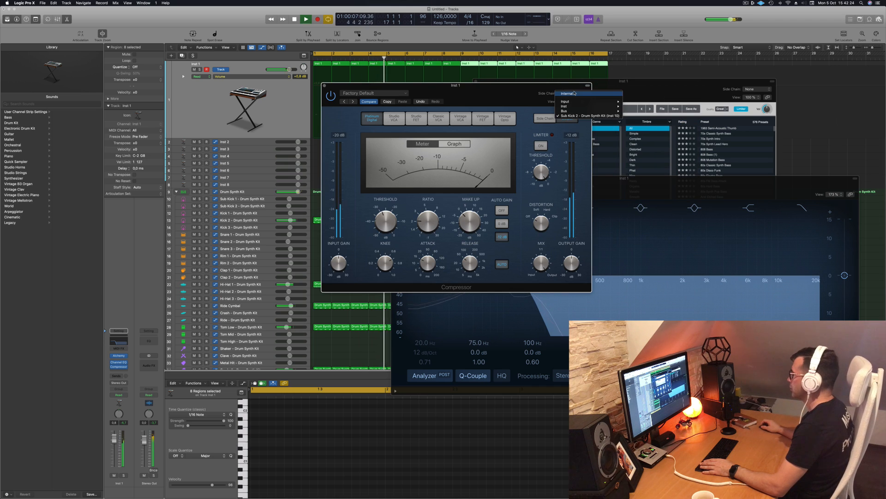
mouse_move(580, 112)
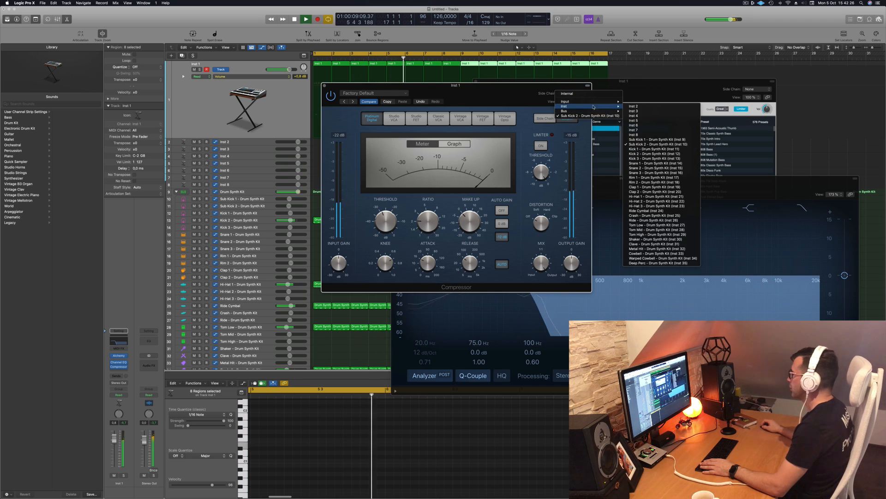
left_click(643, 154)
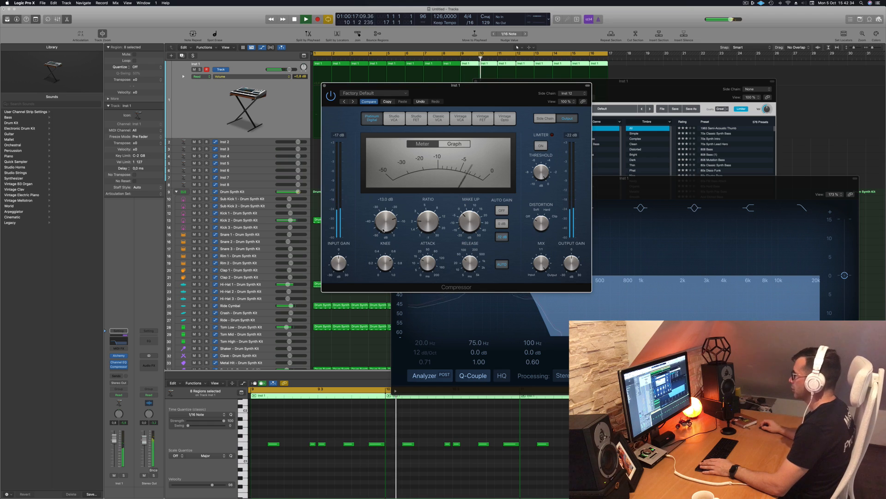
Set the compressor's ratio to about 4.1:1 and threshold to about -13.5 dB, lower its attack, and close its window.
key("Return")
left_click_drag(433, 221, 433, 205)
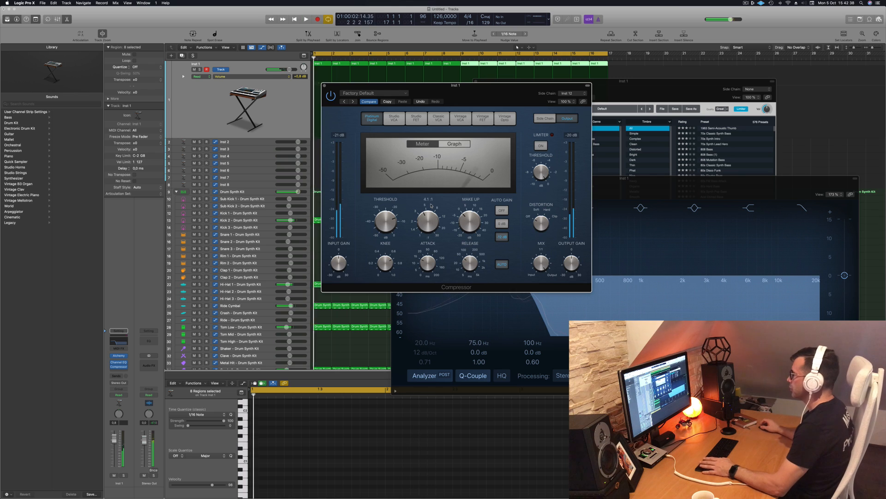
left_click_drag(495, 99, 521, 97)
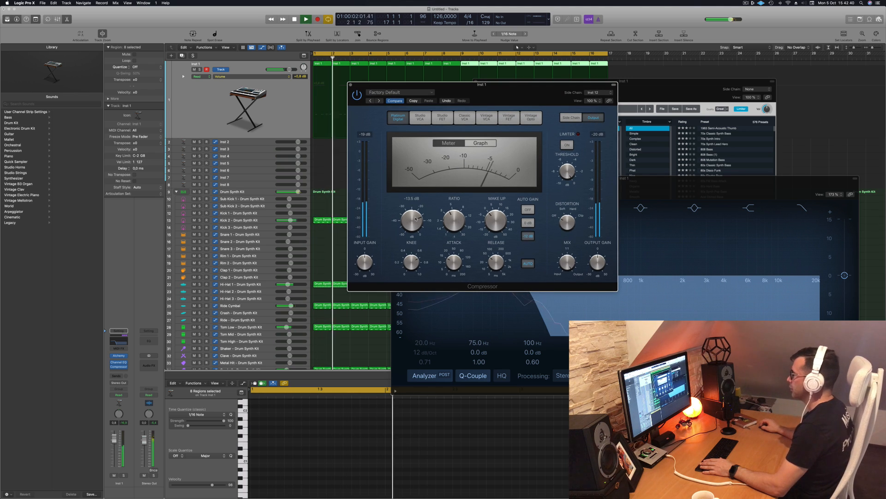
left_click_drag(465, 259, 454, 268)
left_click_drag(512, 84, 542, 83)
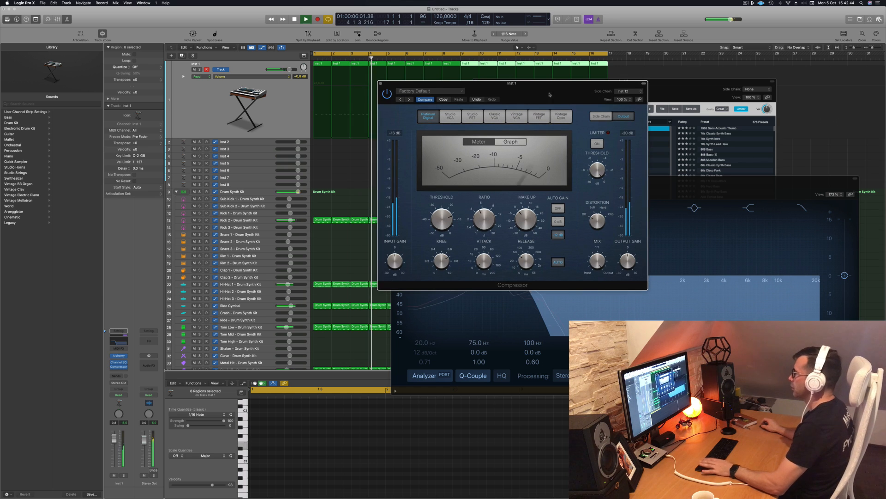
left_click(381, 85)
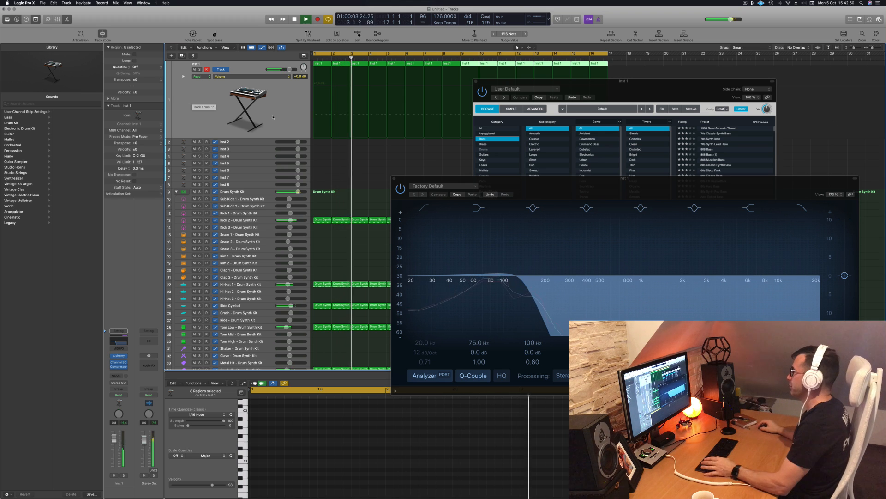
Close the Channel EQ and Alchemy windows and move the Musical Typing keyboard clear of the arranged regions.
left_click_drag(526, 179, 468, 156)
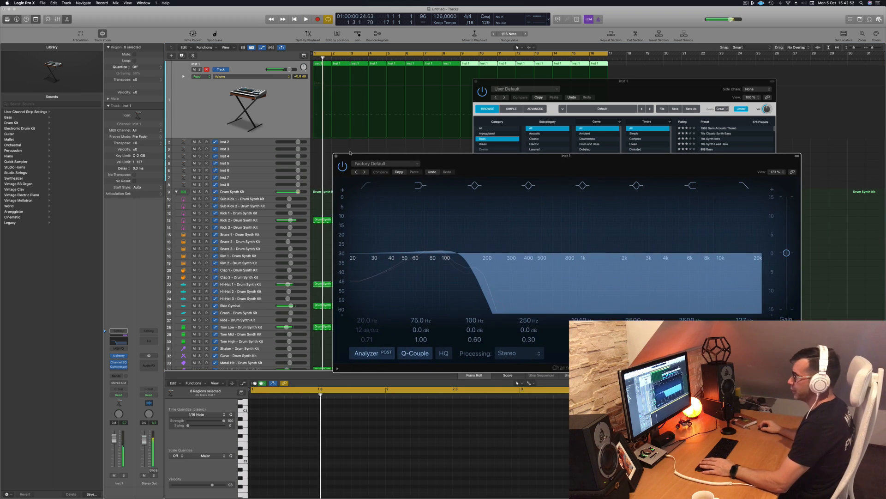
key("super+w")
left_click_drag(555, 100, 572, 93)
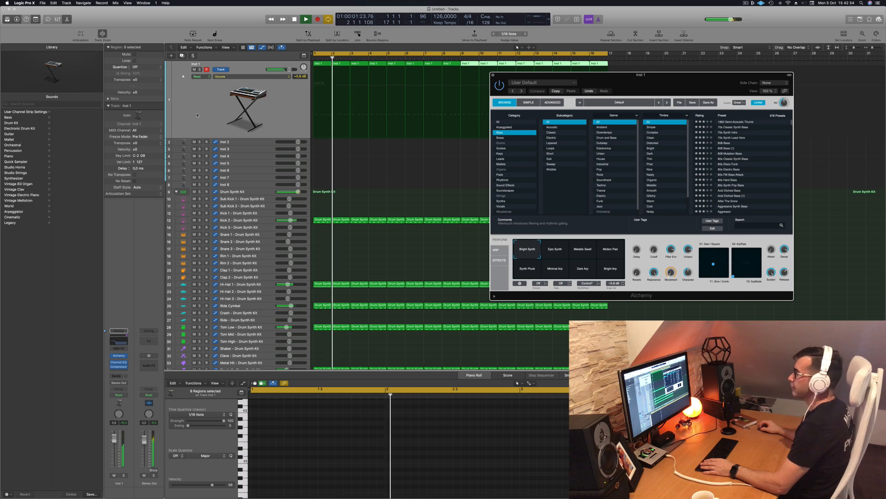
left_click(208, 104)
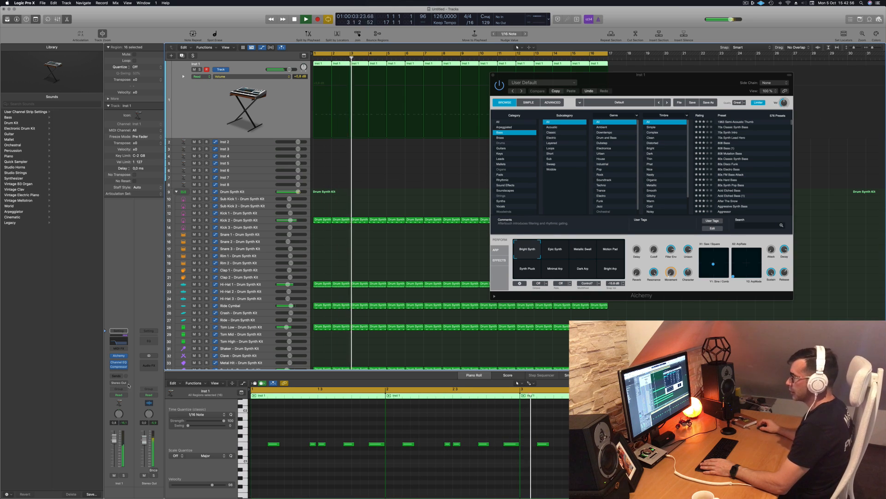
left_click_drag(617, 82, 500, 168)
left_click(377, 160)
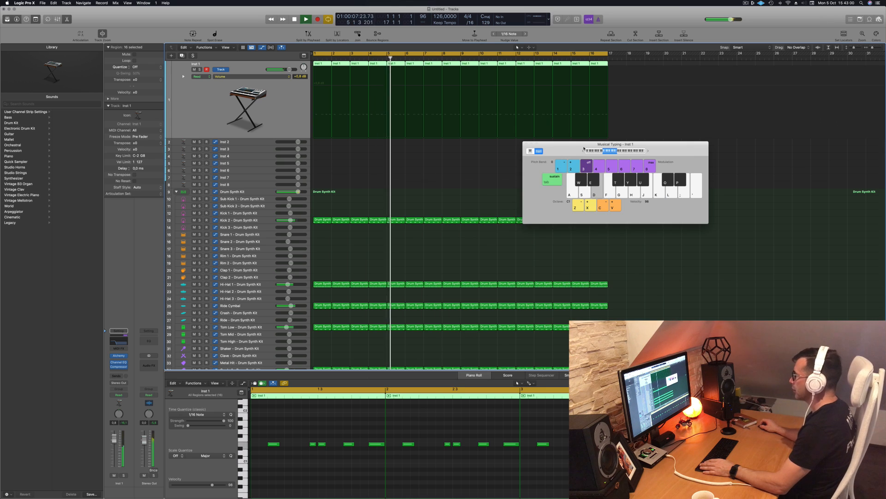
left_click_drag(558, 146, 738, 130)
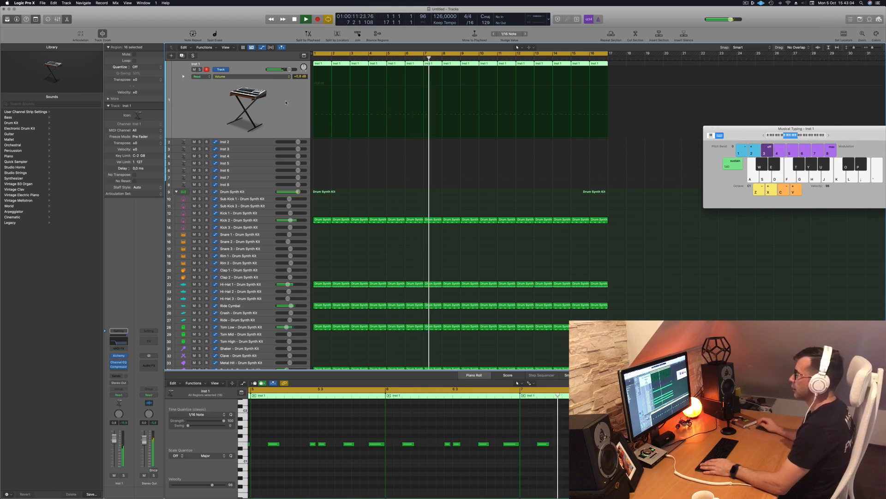
Reopen the Inst 1 Channel EQ, raise its low-pass filter to about 204 Hz, and replay the loop from the start.
key("Return")
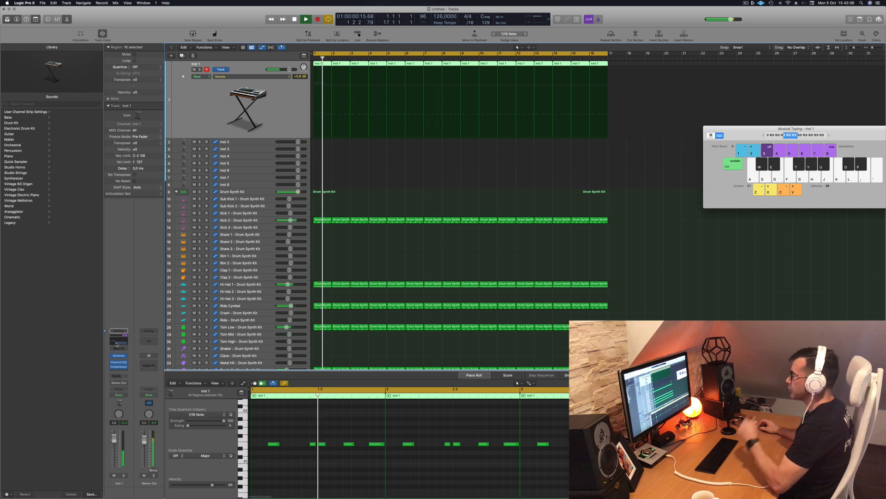
left_click(119, 342)
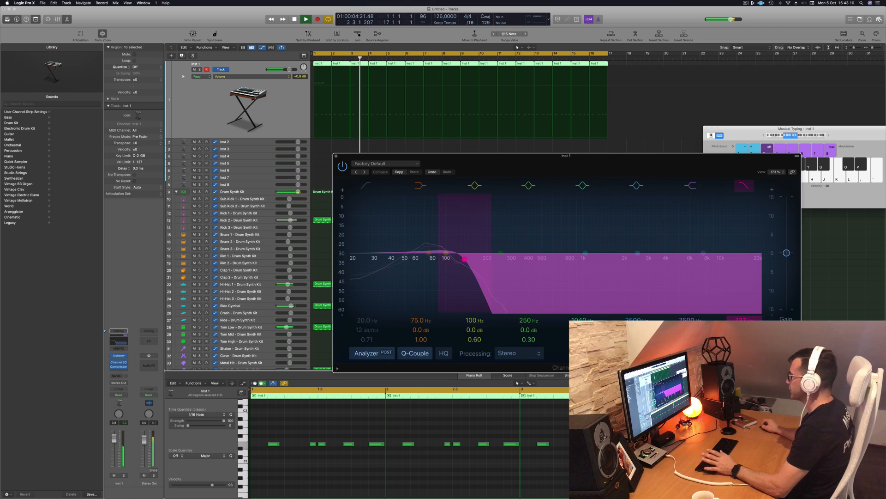
left_click_drag(465, 259, 489, 259)
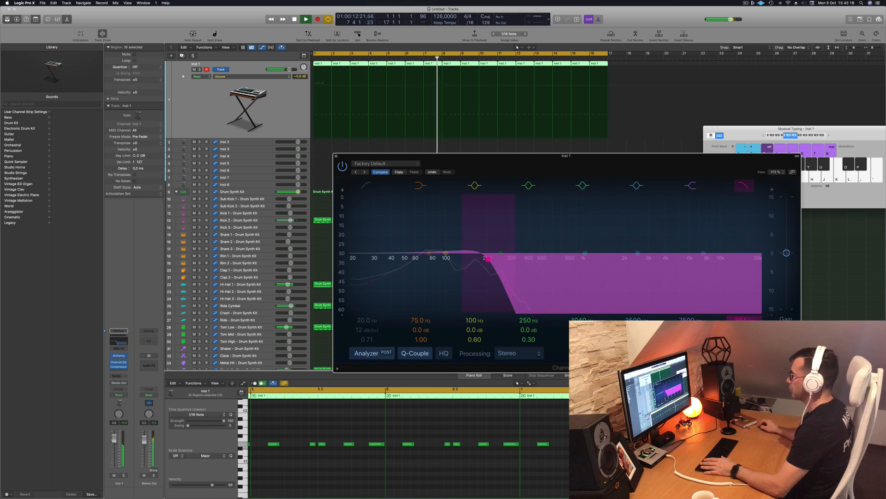
key("space")
key("space")
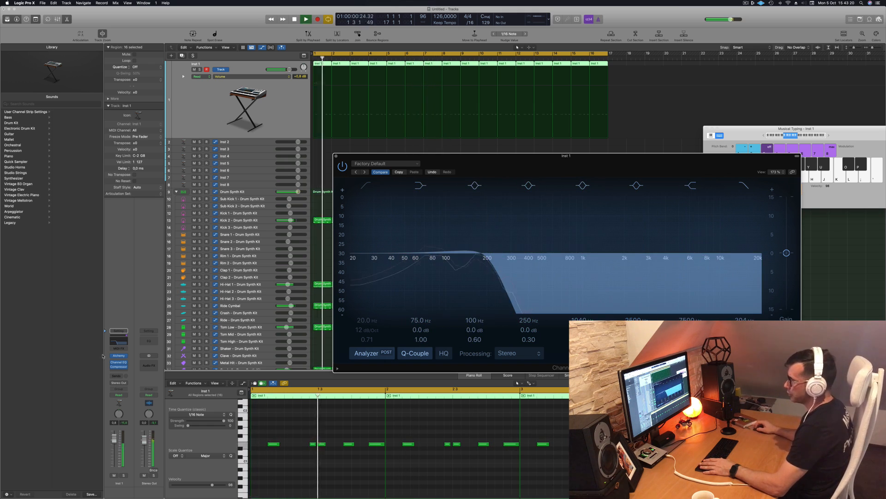
Add a second stereo Compressor to Inst 1 and switch it to the Vintage Opto model.
left_click(117, 370)
mouse_move(135, 384)
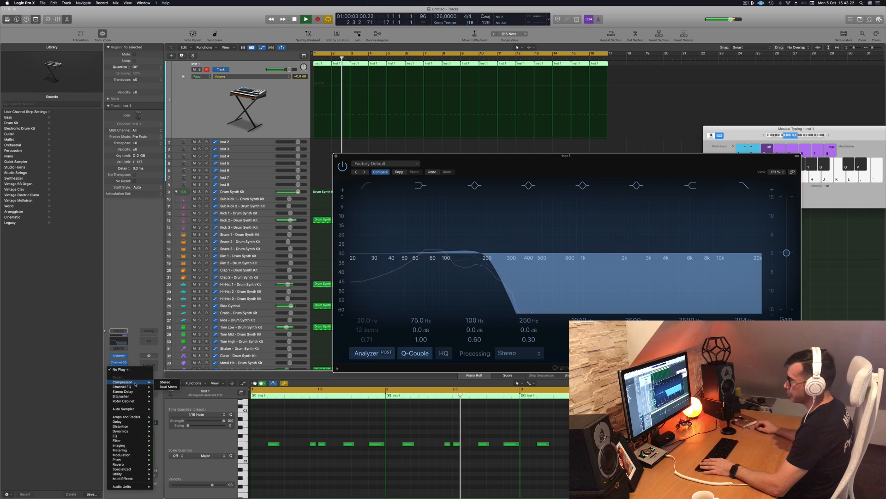
left_click(165, 383)
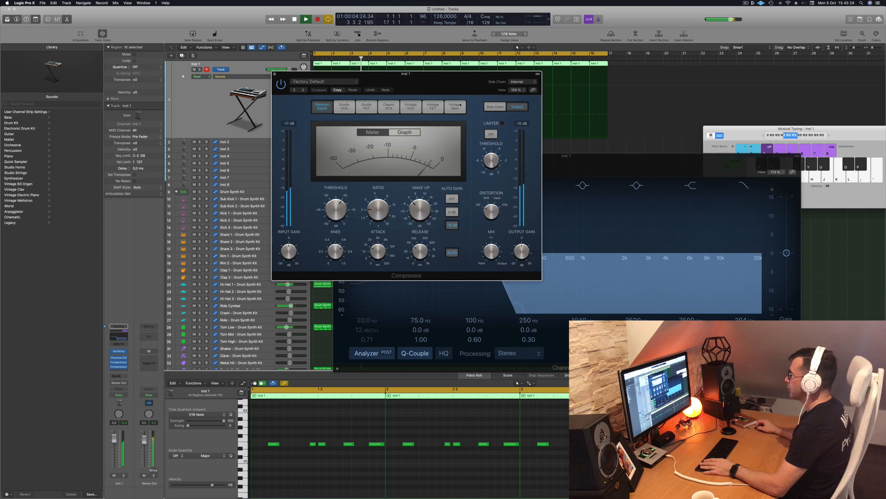
left_click(460, 106)
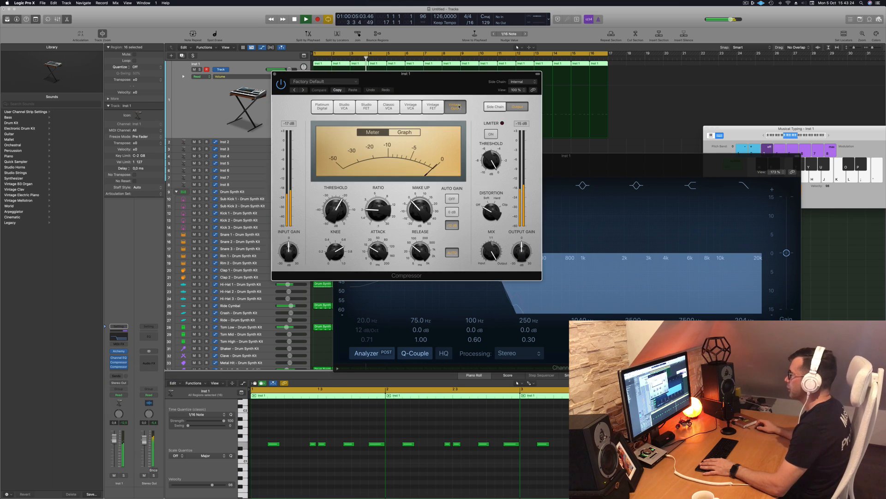
Change the Inst 1 compressor's circuit model to Classic VCA, audition it during playback, and close its window.
left_click(425, 111)
left_click(401, 109)
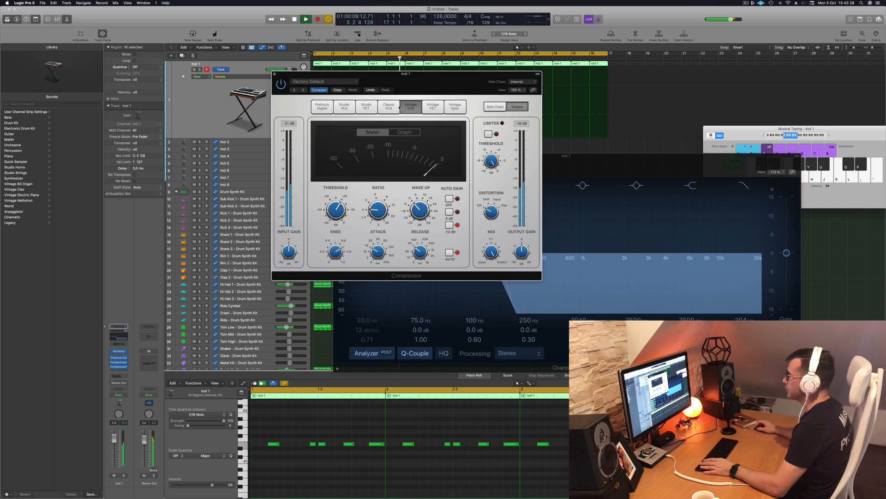
left_click(387, 106)
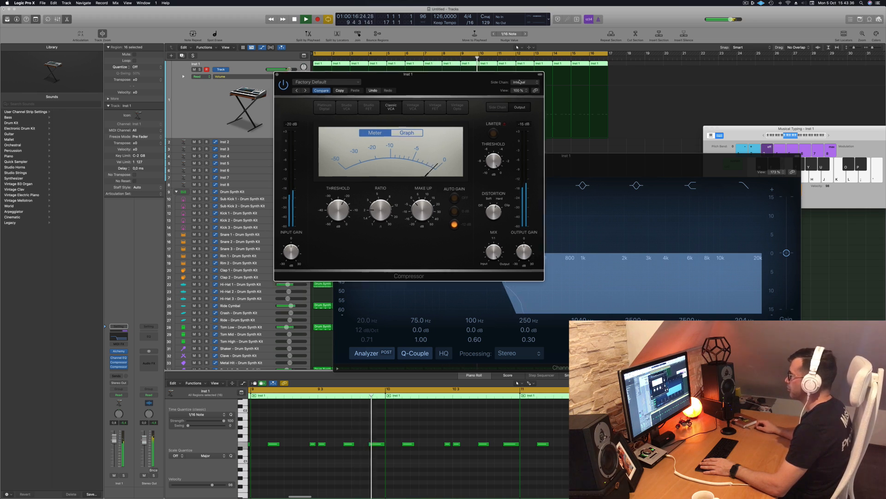
left_click_drag(449, 75, 713, 93)
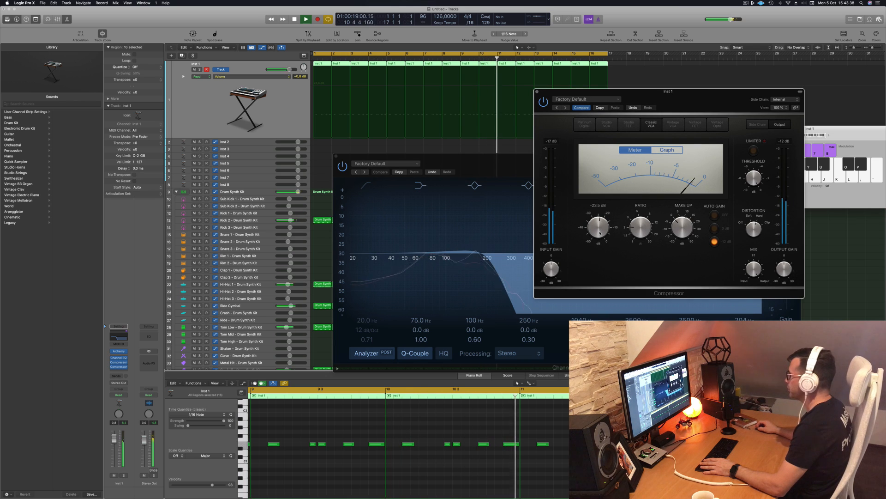
mouse_move(600, 233)
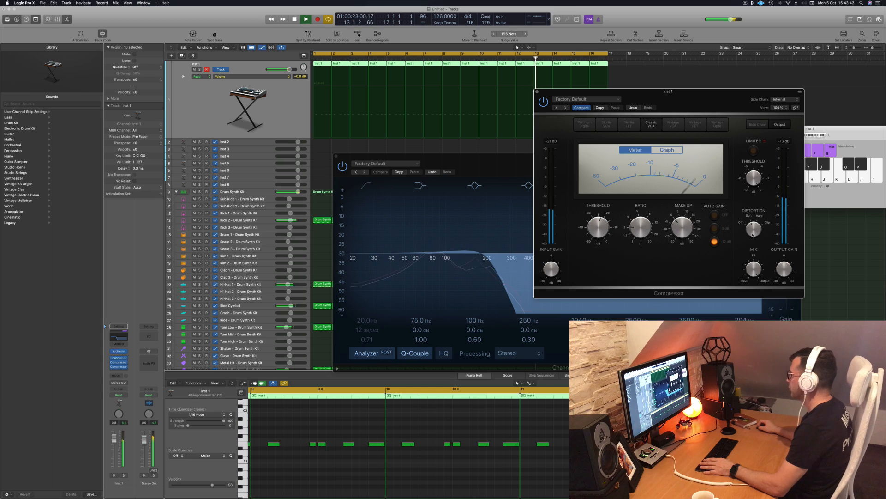
left_click_drag(552, 92, 539, 103)
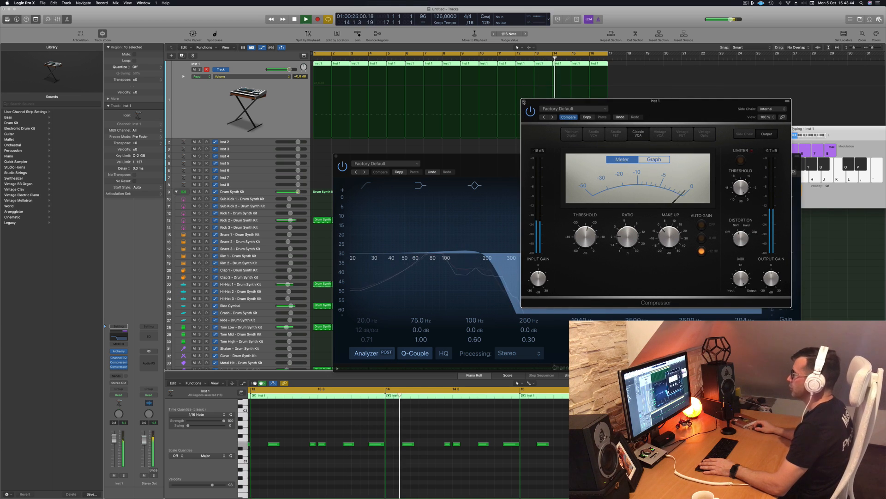
left_click(523, 101)
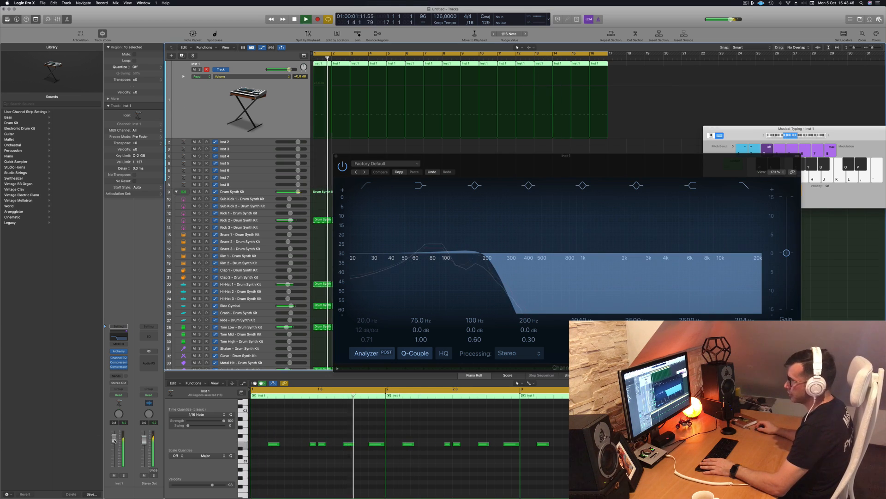
Lower the Inst 1 volume to -1.1 dB and move its side-chained compressor after the Classic VCA compressor.
left_click_drag(114, 441, 115, 444)
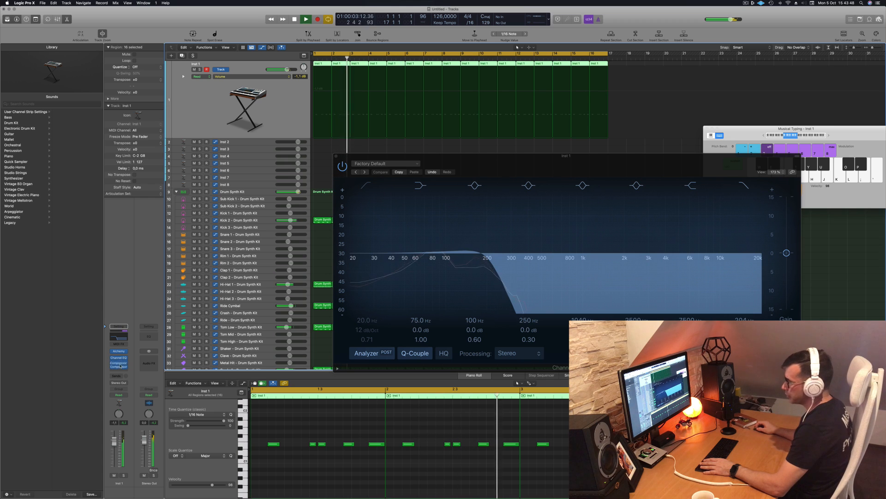
left_click_drag(120, 365, 120, 372)
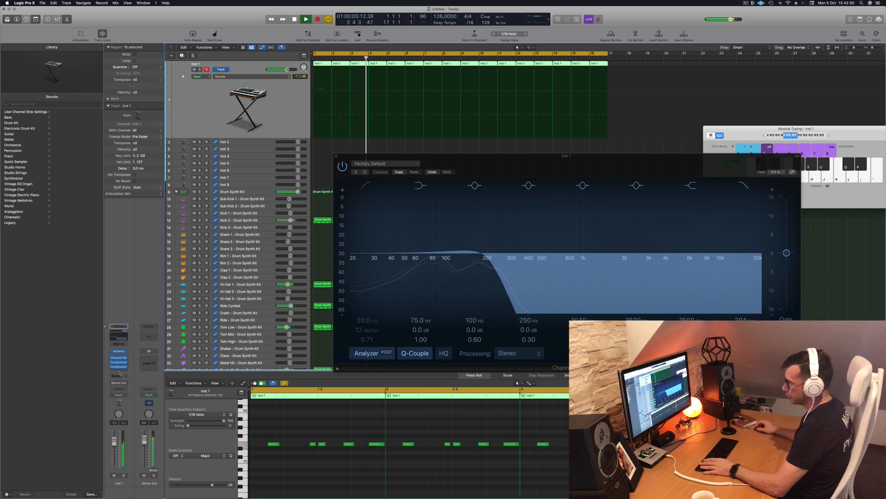
left_click(119, 368)
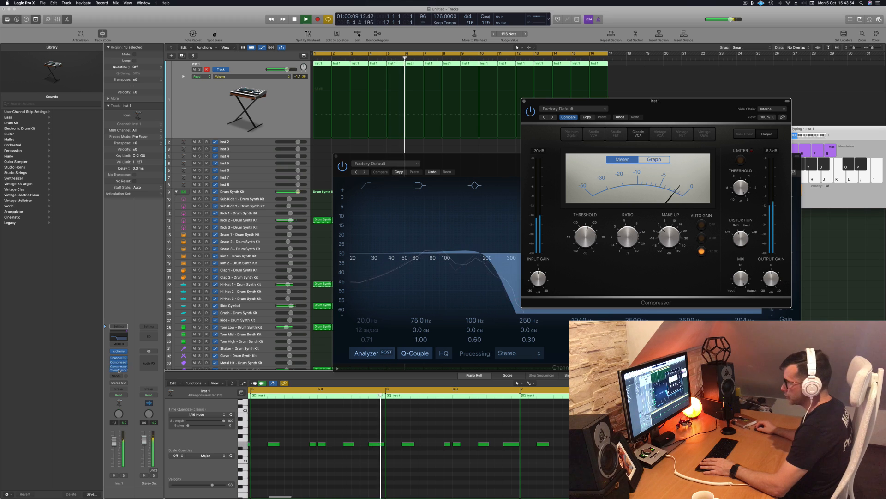
left_click_drag(119, 372, 119, 372)
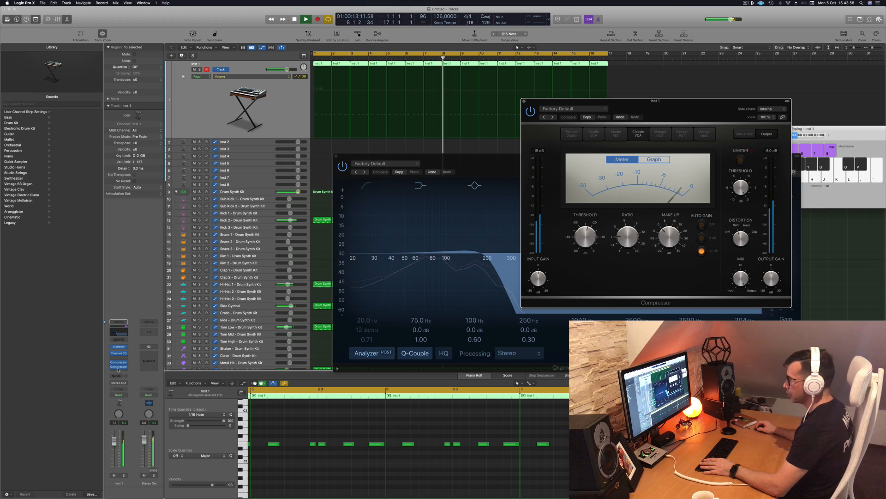
left_click(118, 369)
left_click(110, 368)
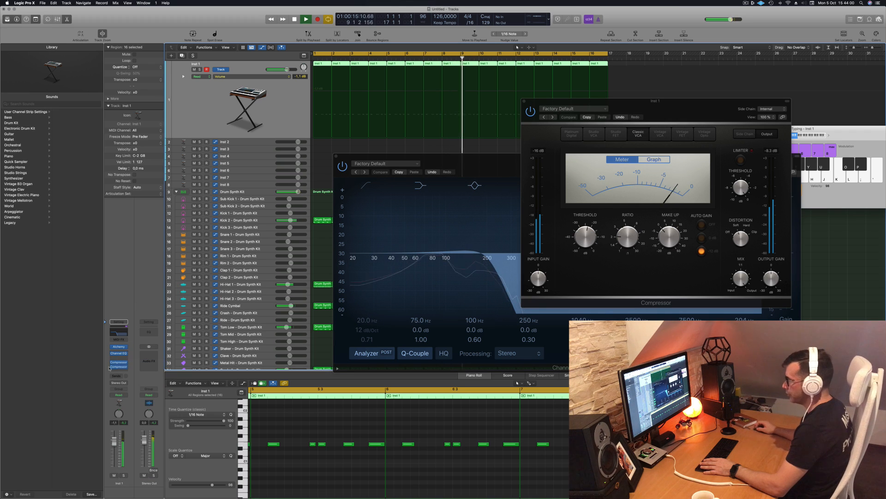
left_click(119, 368)
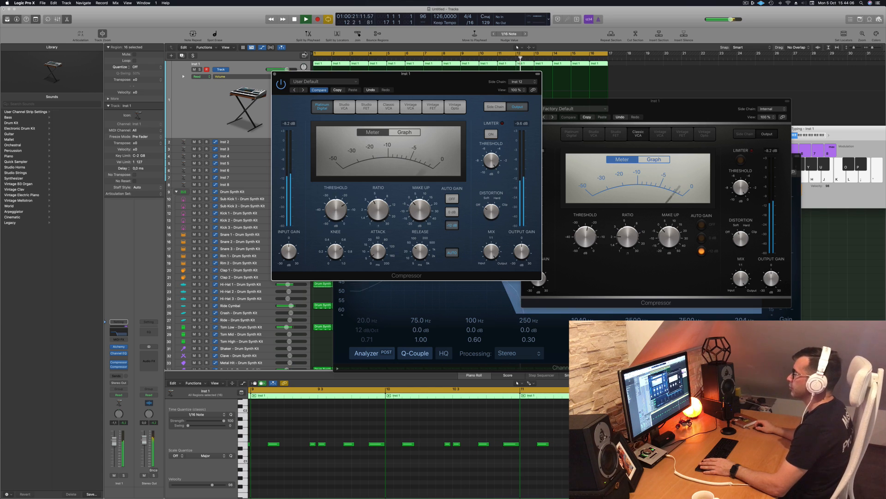
Close both compressor windows and the Channel EQ window of Inst 1.
left_click(275, 73)
left_click_drag(570, 100, 446, 121)
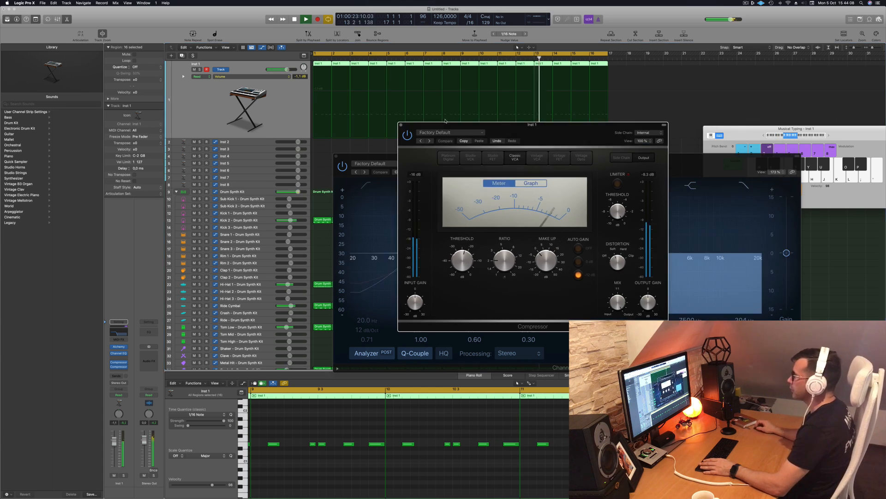
left_click(402, 126)
left_click_drag(337, 157, 320, 167)
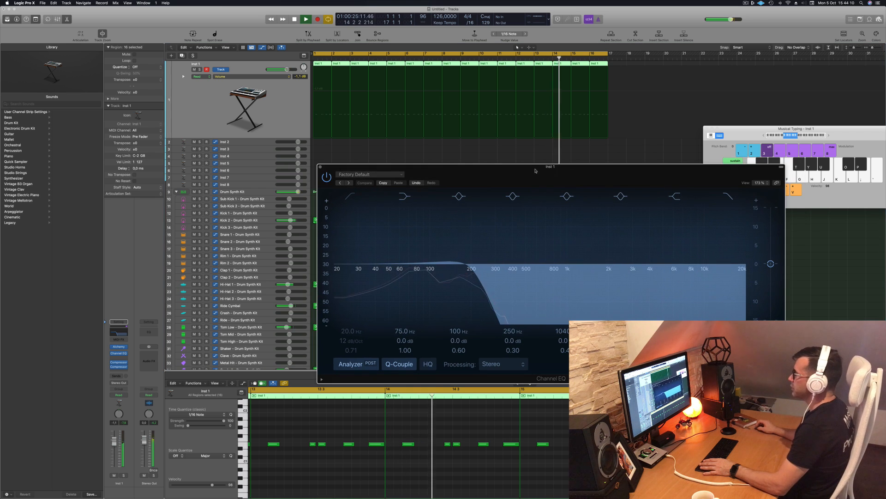
left_click(320, 167)
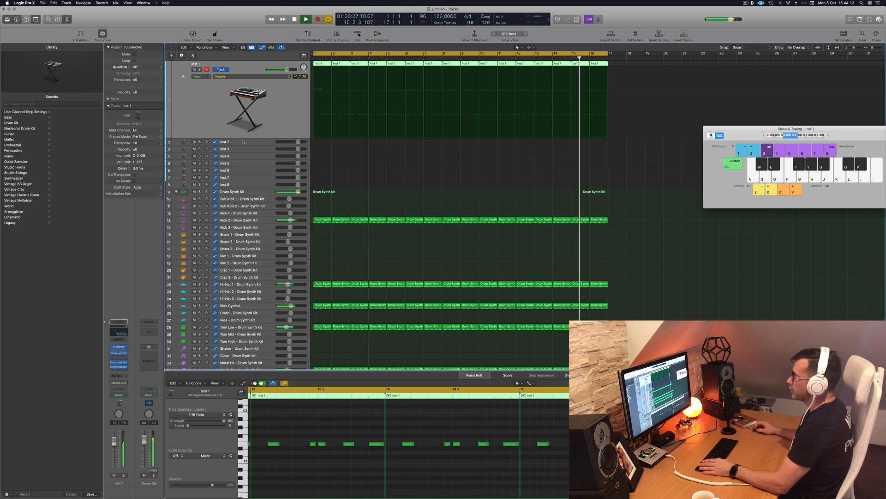
Select the Inst 2 track, open its Alchemy instrument and place the window clear of the track headers.
left_click(267, 142)
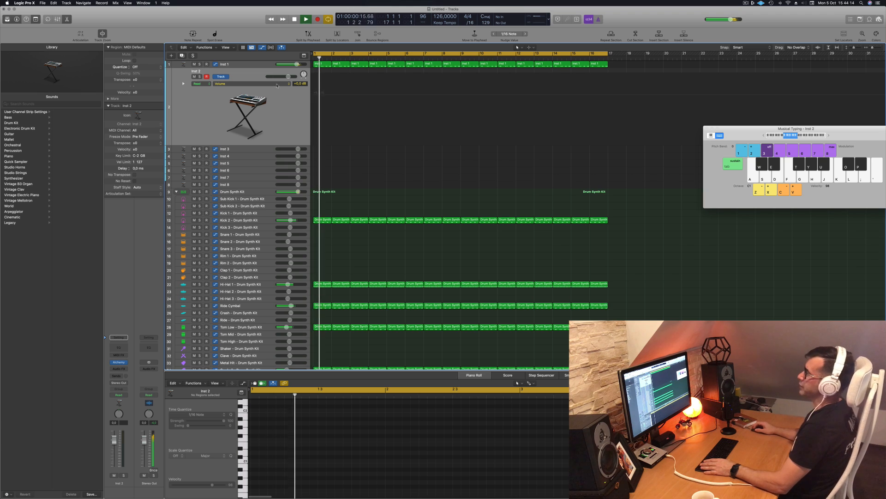
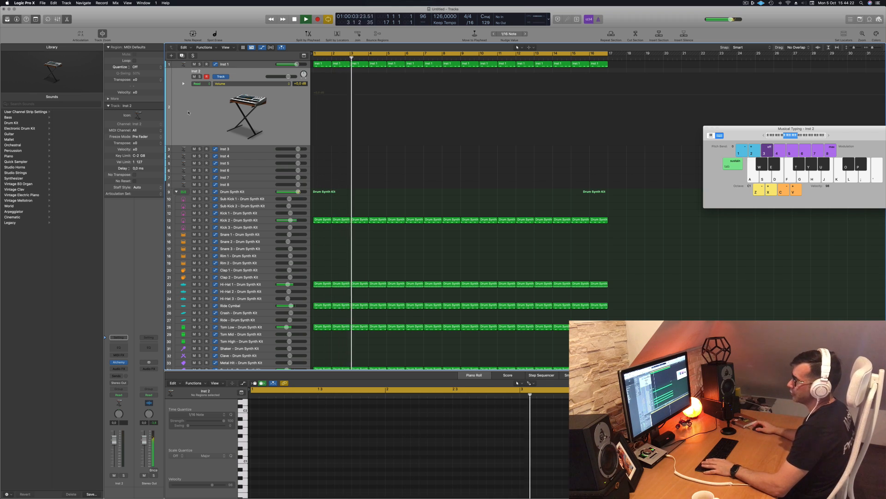
left_click(119, 363)
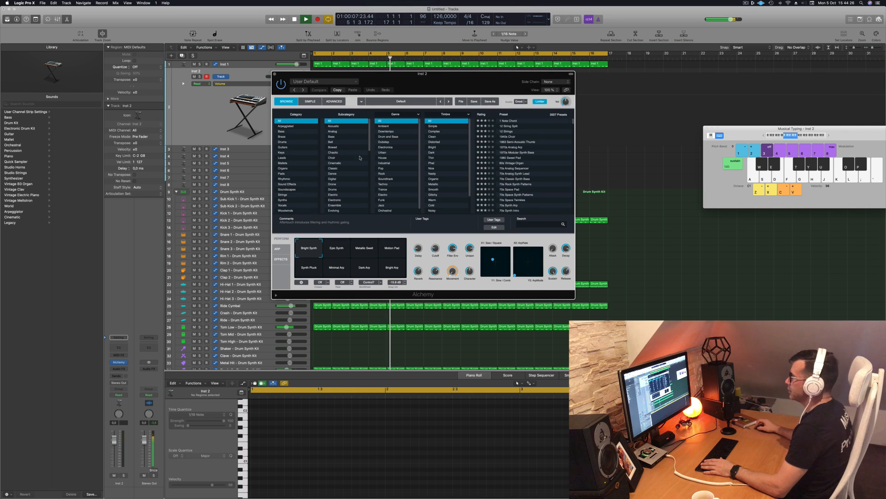
left_click_drag(468, 82, 534, 80)
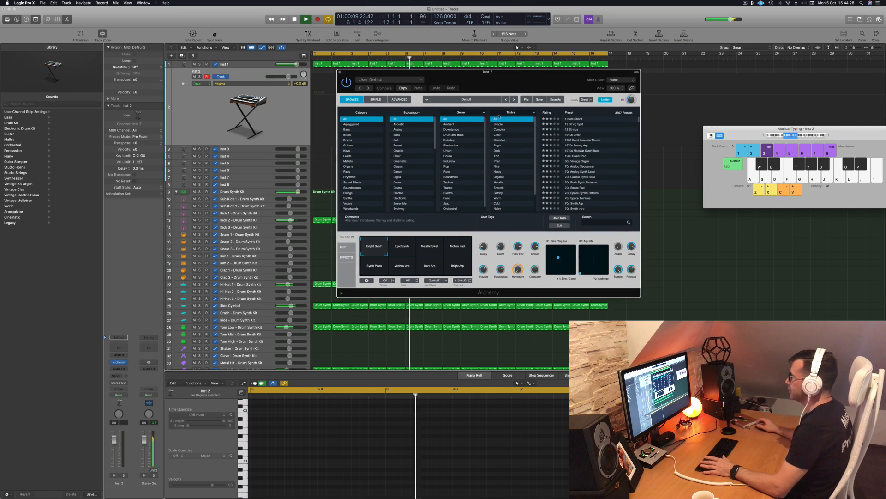
Add a Channel EQ to Inst 2 and set its high cut to 1220 Hz with a 48 dB/Oct slope.
left_click(119, 347)
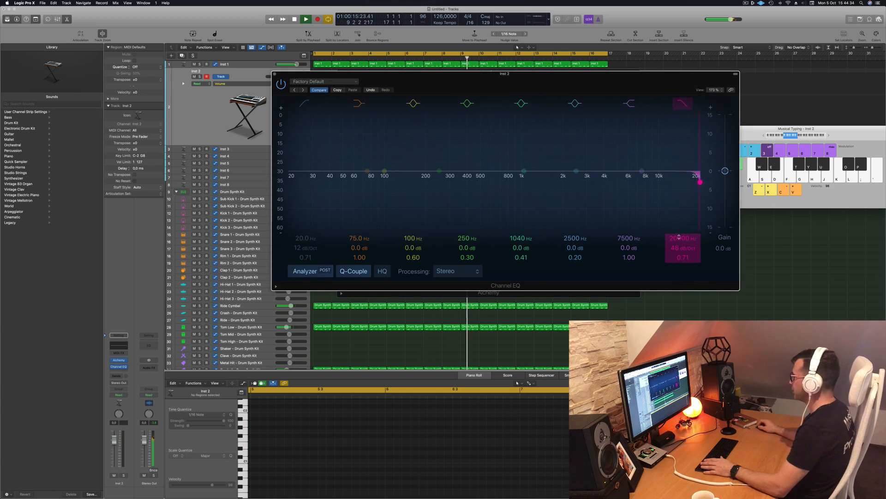
left_click_drag(679, 237, 679, 286)
left_click_drag(563, 70, 602, 82)
key("space")
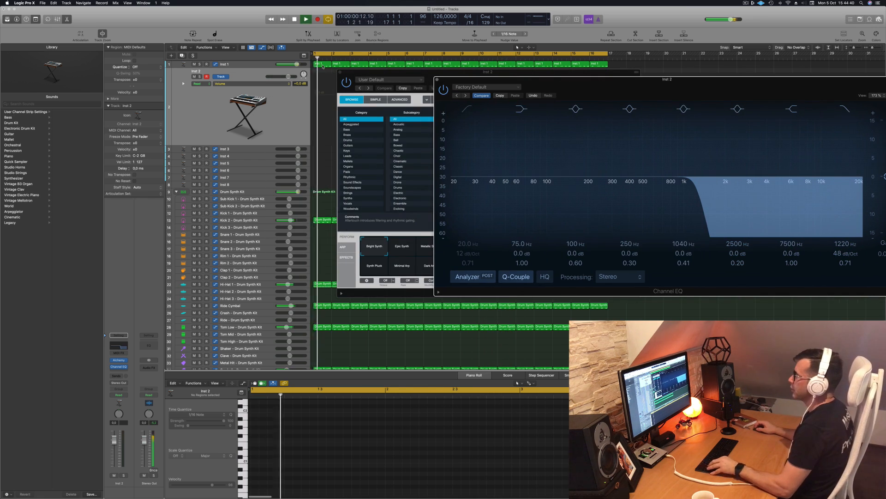
Copy the first Inst 1 region onto the Inst 2 track and duplicate it to fill bars 1 to 16.
left_click(321, 64)
left_click_drag(321, 64, 340, 73)
left_click_drag(359, 84, 394, 76)
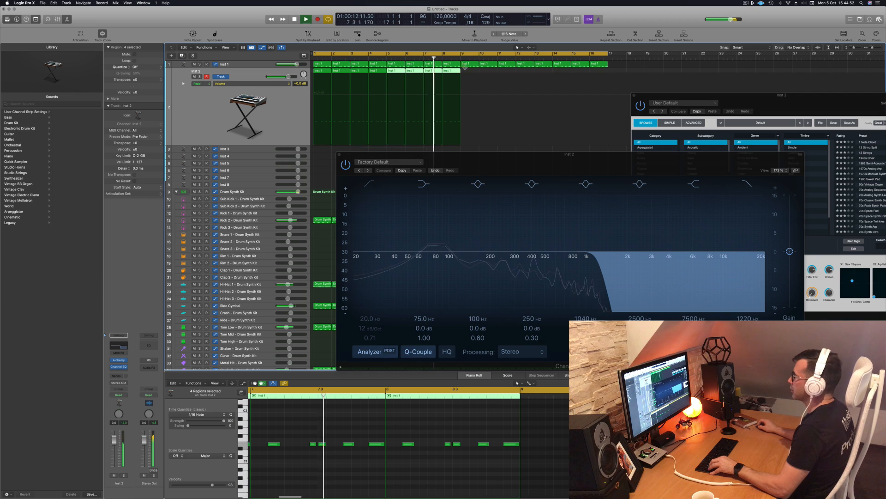
left_click_drag(319, 72, 467, 76)
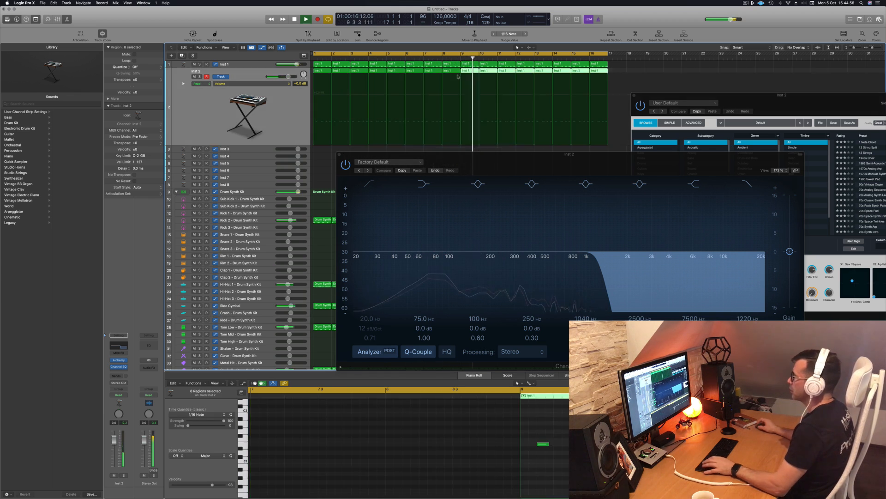
Enable the low cut on Inst 2's Channel EQ at 117 Hz with Q 0.83 and lower the high cut to 424 Hz.
left_click_drag(551, 154, 402, 146)
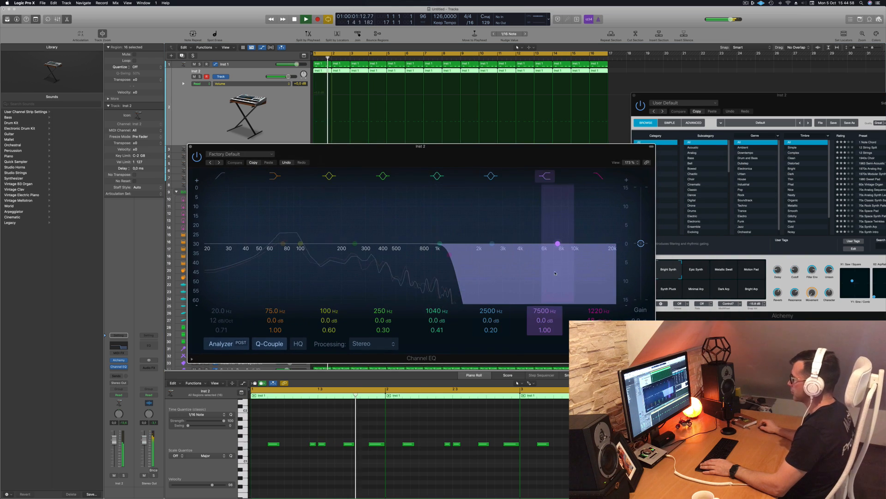
left_click(218, 179)
left_click_drag(247, 218, 349, 202)
left_click_drag(450, 243, 413, 254)
left_click_drag(332, 254, 319, 252)
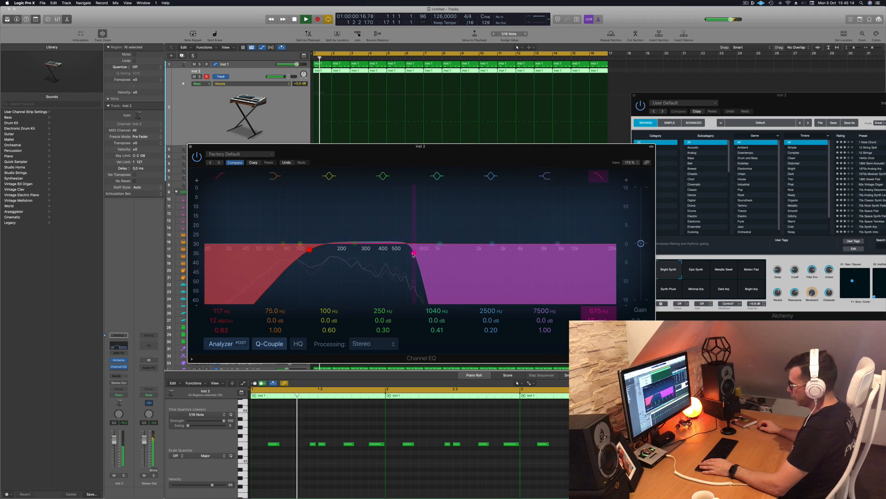
left_click_drag(413, 254, 382, 254)
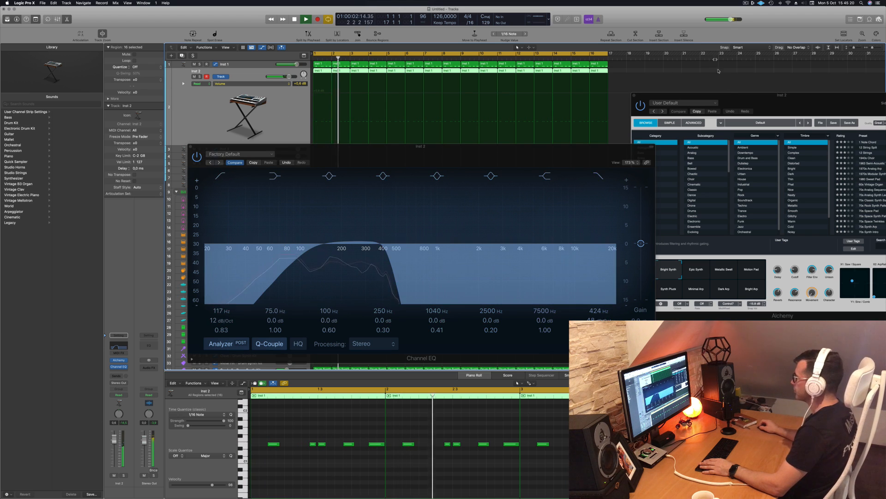
Load the 1 Note Chord preset in Inst 2's Alchemy and raise the Channel EQ's high cut to 640 Hz.
left_click_drag(773, 100, 473, 123)
key("super+k")
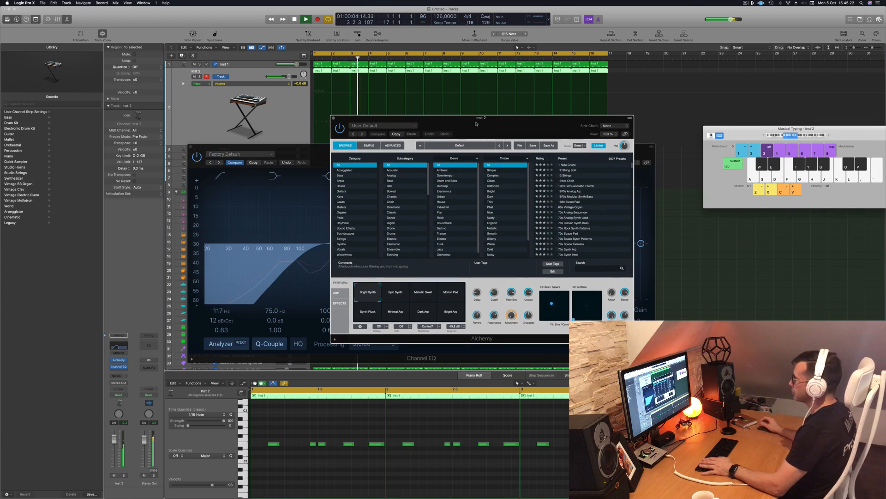
left_click(571, 165)
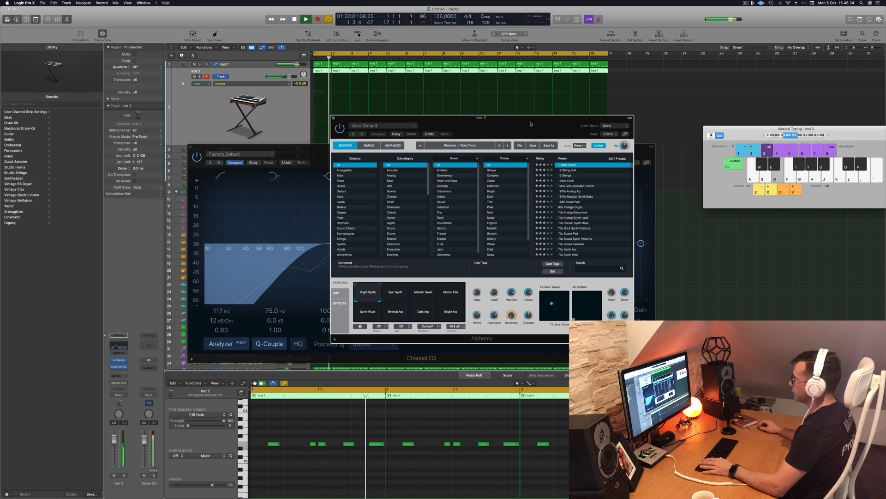
left_click_drag(530, 122, 632, 86)
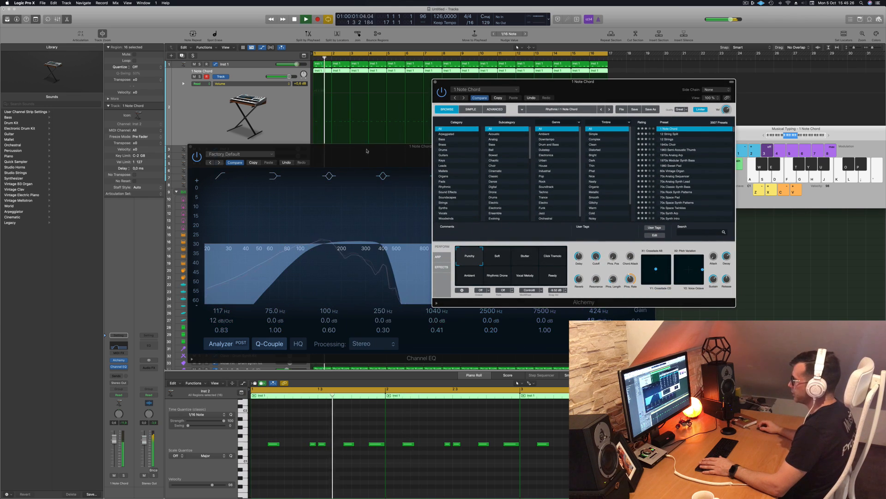
left_click(407, 263)
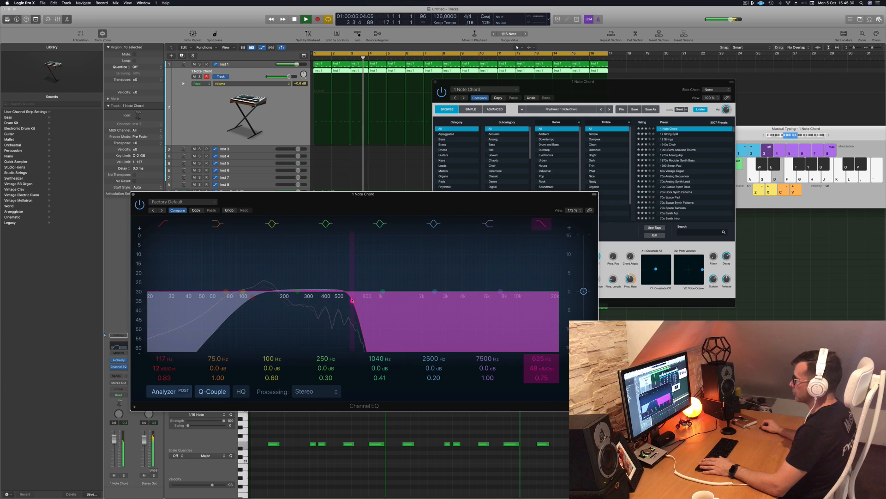
Filter Alchemy's presets by the Techno genre, load 90s Drama Keys on Inst 2, and move the Channel EQ window aside.
left_click_drag(639, 86, 633, 84)
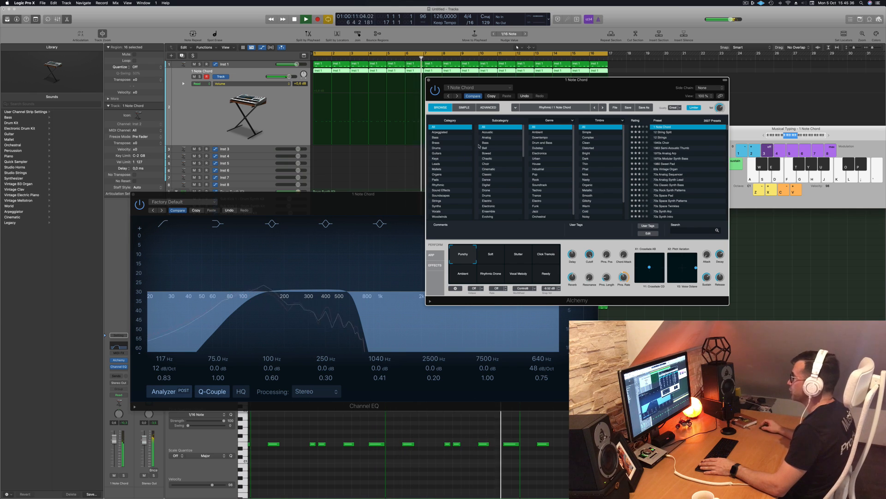
left_click(540, 189)
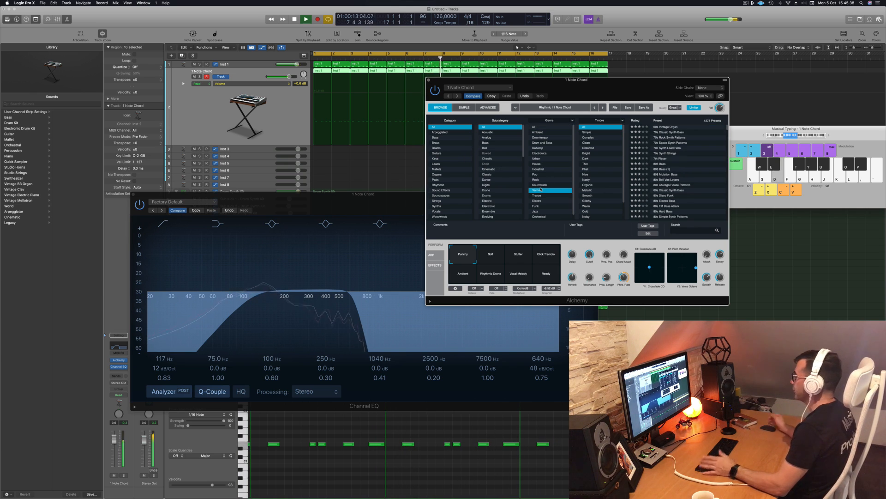
scroll(679, 157, "down", 4)
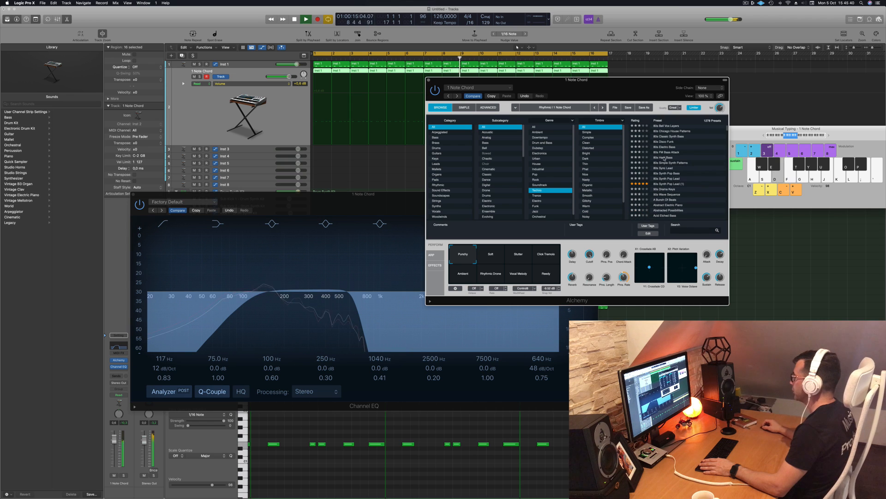
left_click_drag(606, 100, 716, 35)
left_click(720, 179)
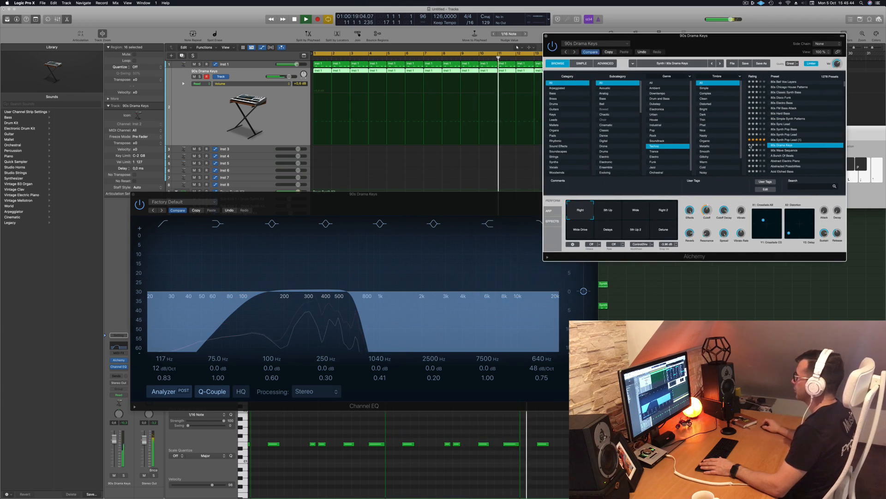
left_click_drag(441, 201, 572, 250)
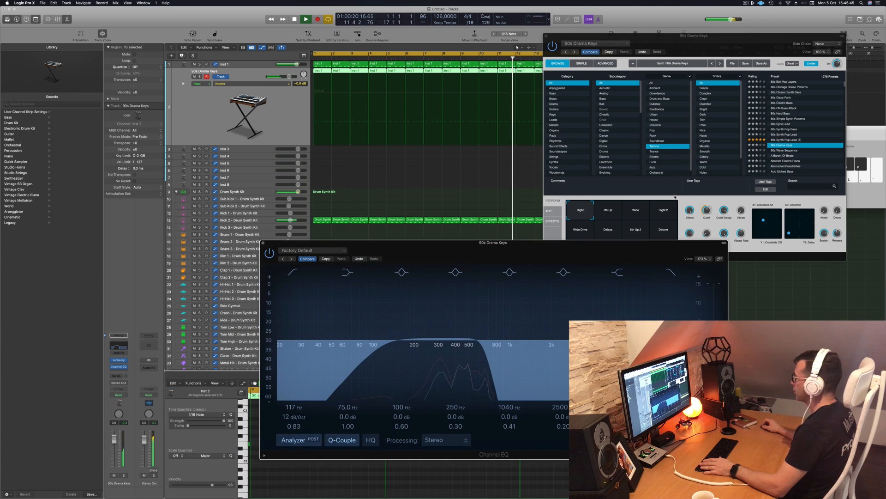
Load 90s Wave Sequence in Inst 2's Alchemy and raise the Channel EQ's high cut to 810 Hz.
left_click(785, 156)
left_click(785, 151)
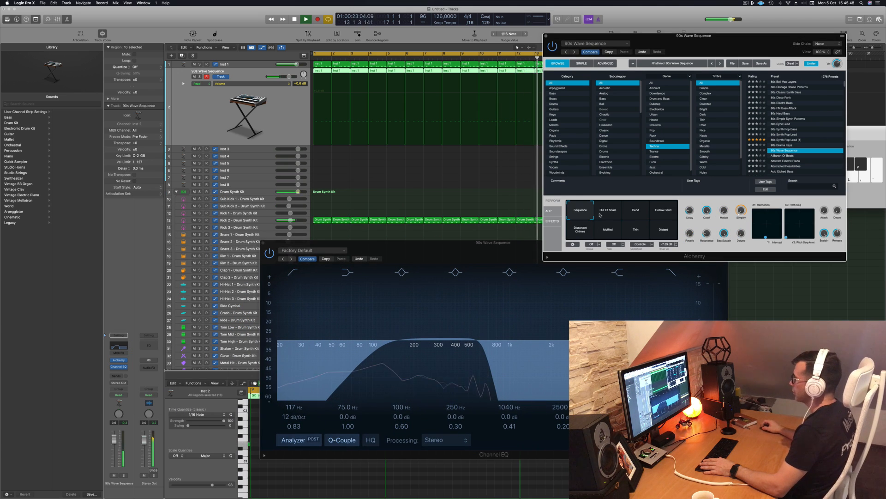
left_click_drag(493, 243, 400, 209)
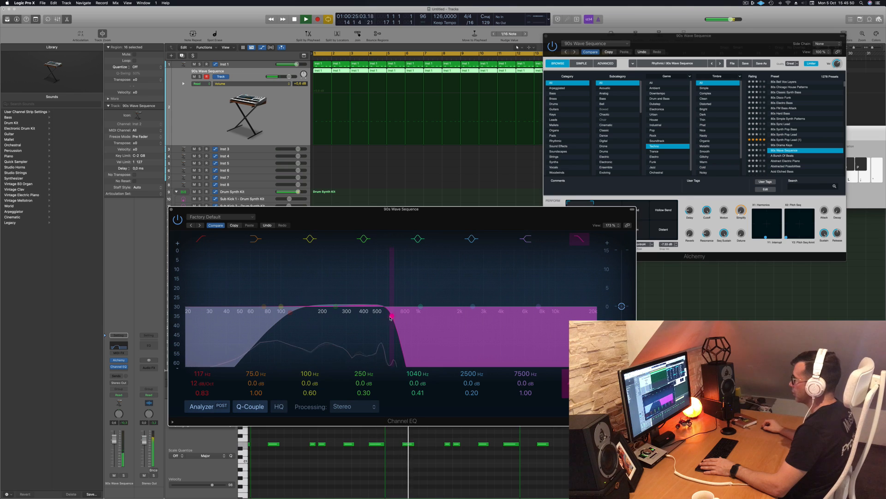
left_click_drag(391, 317, 400, 318)
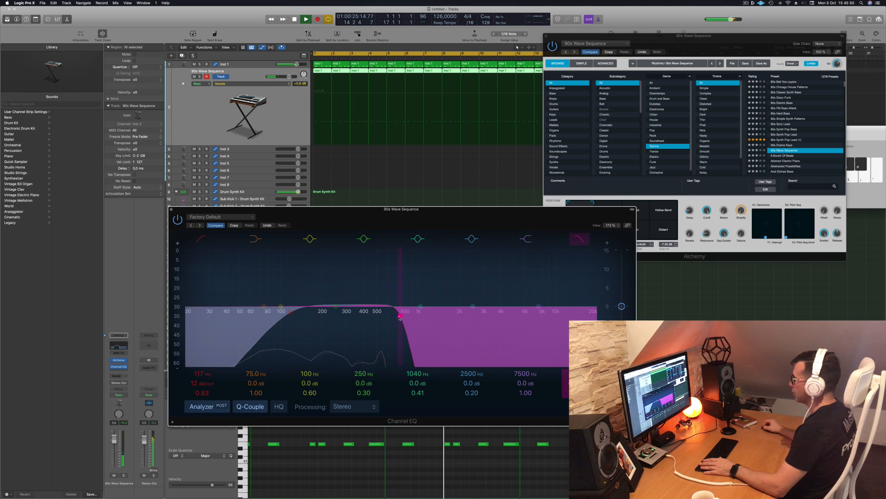
Audition A Bunch Of Beats, Abstract Electric Piano, Acid Etched Bass and Action Drums in Inst 2's Alchemy, restarting playback from bar 1.
left_click(785, 158)
left_click(791, 156)
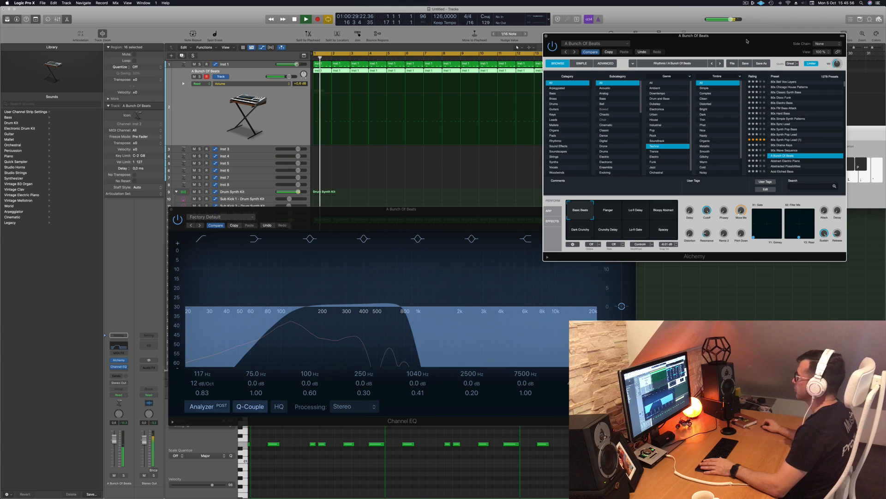
left_click_drag(748, 41, 640, 51)
left_click(693, 171)
scroll(697, 143, "down", 3)
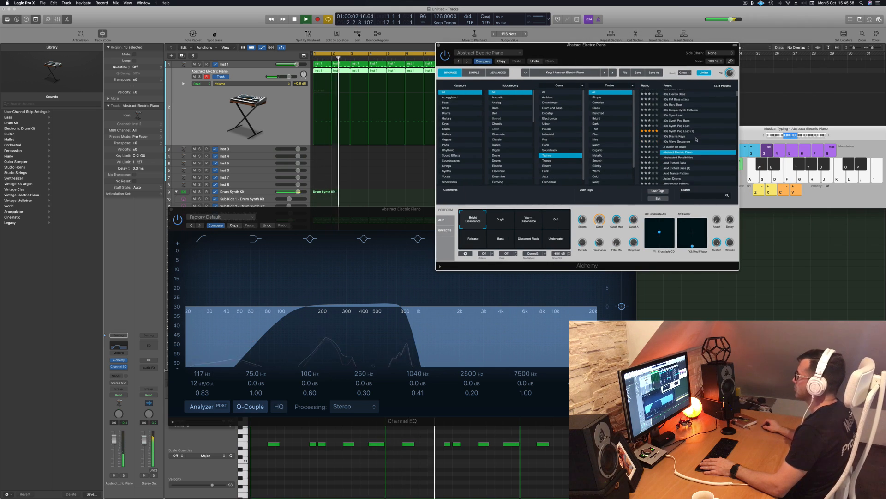
scroll(697, 140, "down", 1)
left_click(704, 146)
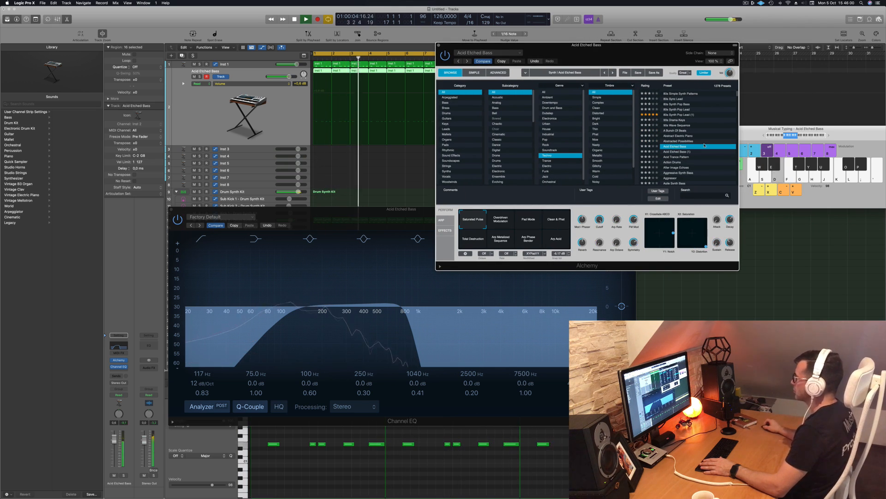
scroll(692, 148, "down", 1)
left_click(670, 152)
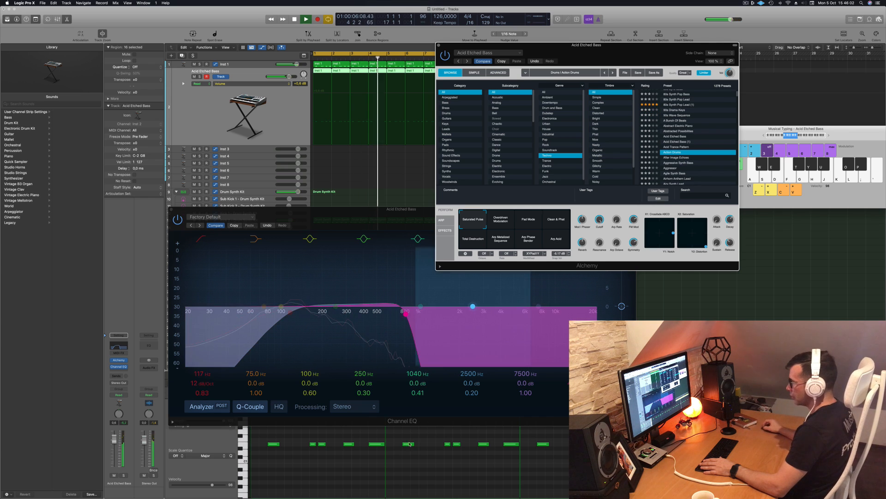
left_click(359, 460)
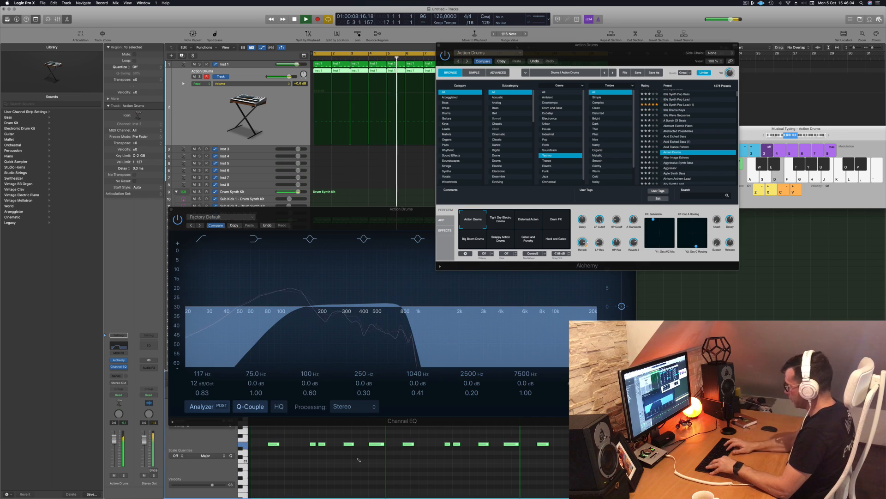
key("Return")
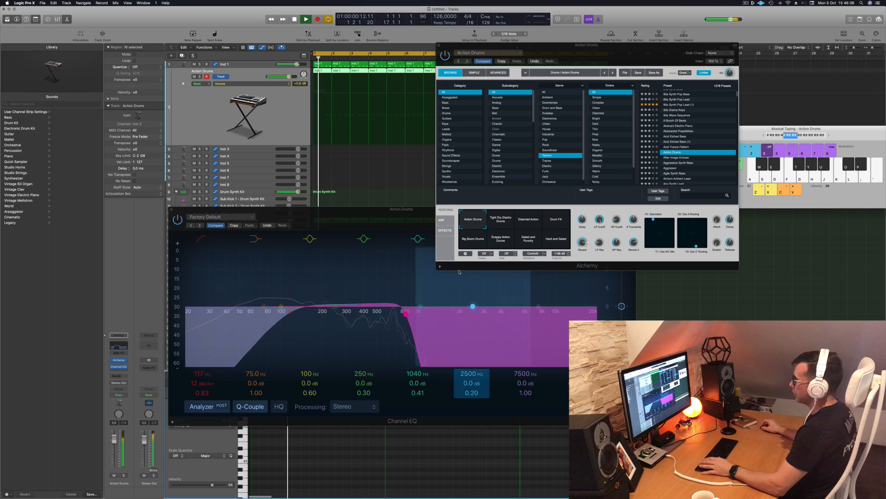
Load the After Image Echoes preset on Inst 2 and raise Alchemy's output volume.
left_click_drag(424, 213, 442, 236)
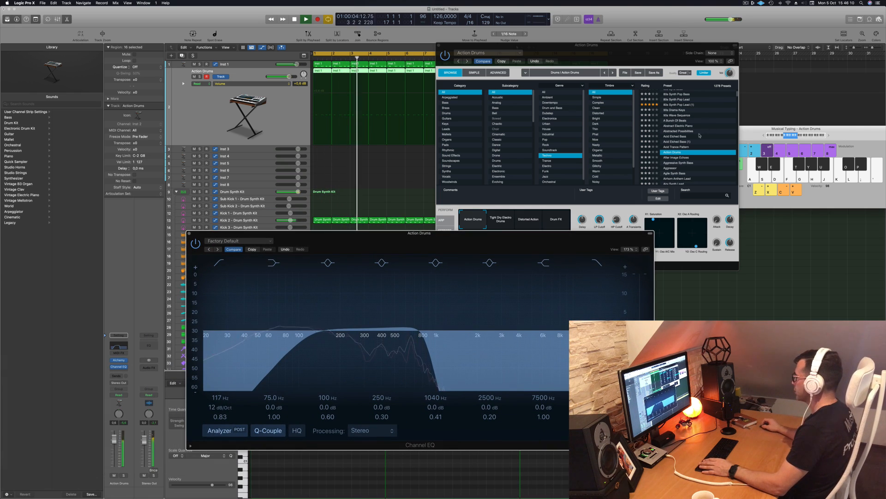
left_click(676, 158)
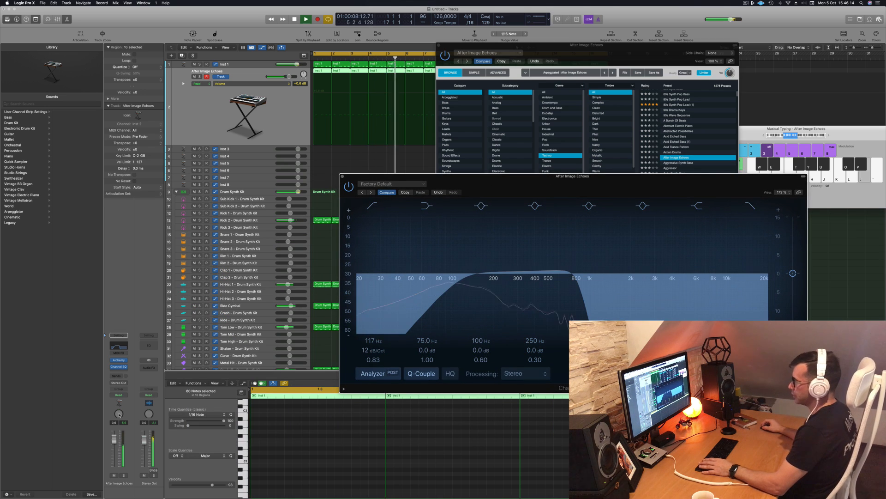
left_click(731, 71)
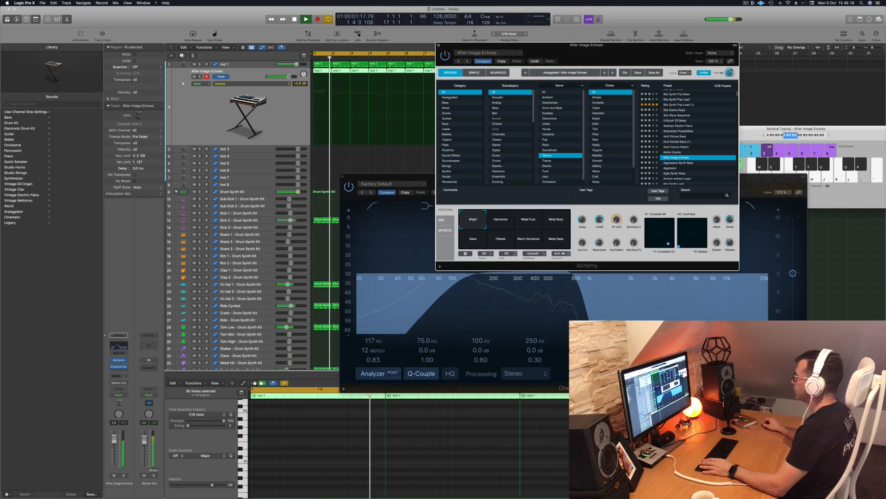
left_click_drag(731, 70, 731, 67)
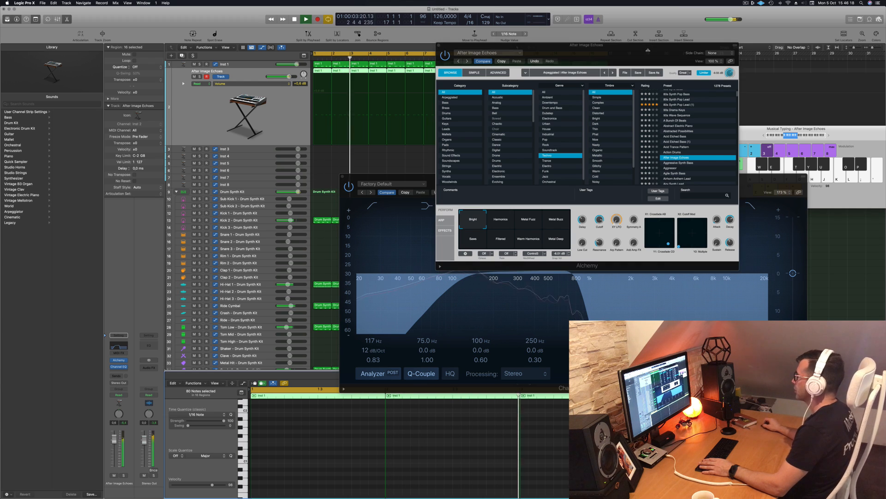
left_click_drag(648, 50, 725, 91)
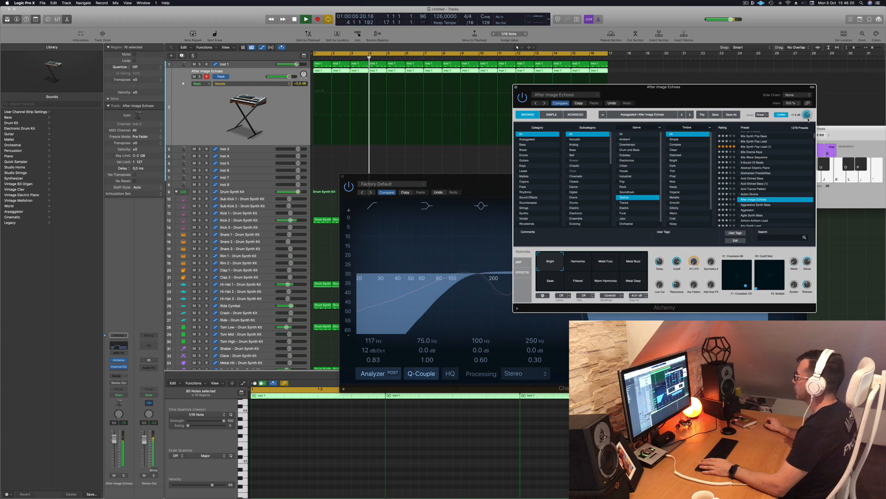
left_click_drag(808, 120, 808, 119)
left_click_drag(720, 94, 698, 99)
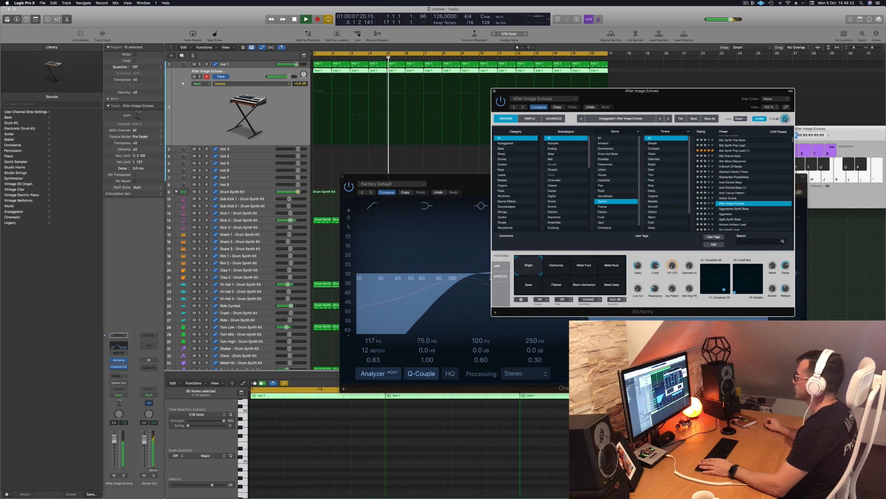
Move the plug-in windows away from the track list and lower Inst 2's volume to -0.3 dB.
left_click_drag(646, 91, 744, 54)
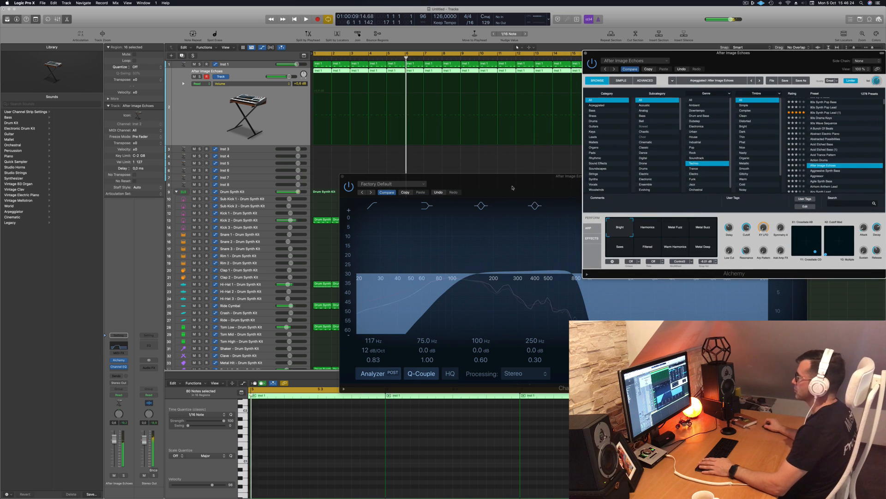
left_click_drag(522, 185, 594, 124)
left_click(270, 63)
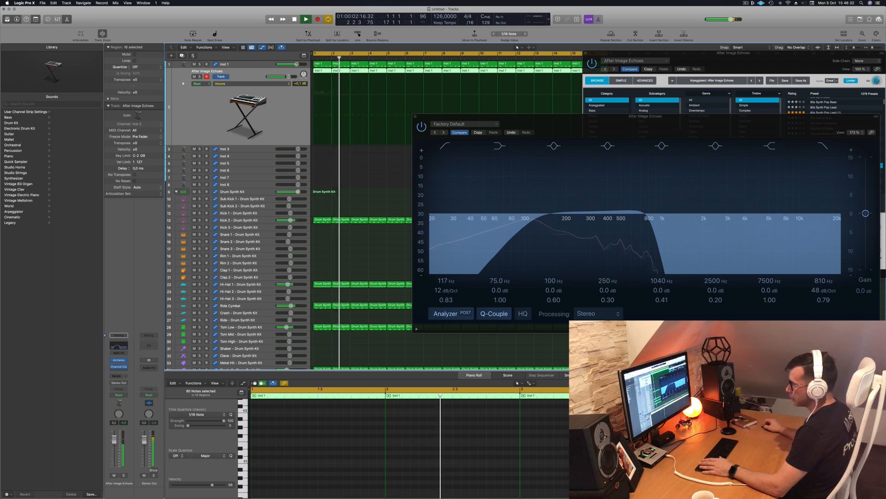
left_click_drag(114, 439, 115, 442)
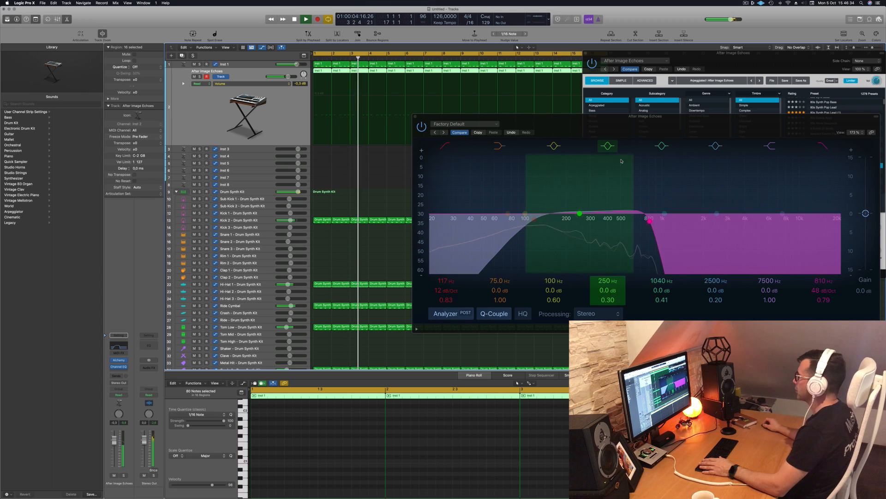
Switch After Image Echoes to the Harmonics snapshot and lower the high cut on Inst 2's Channel EQ.
left_click_drag(607, 145, 376, 252)
left_click_drag(796, 69, 556, 101)
key("super+k")
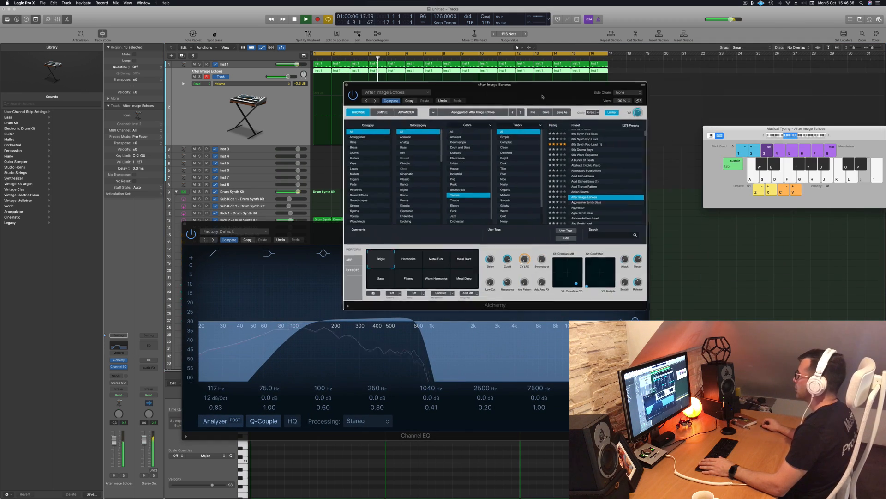
left_click(407, 262)
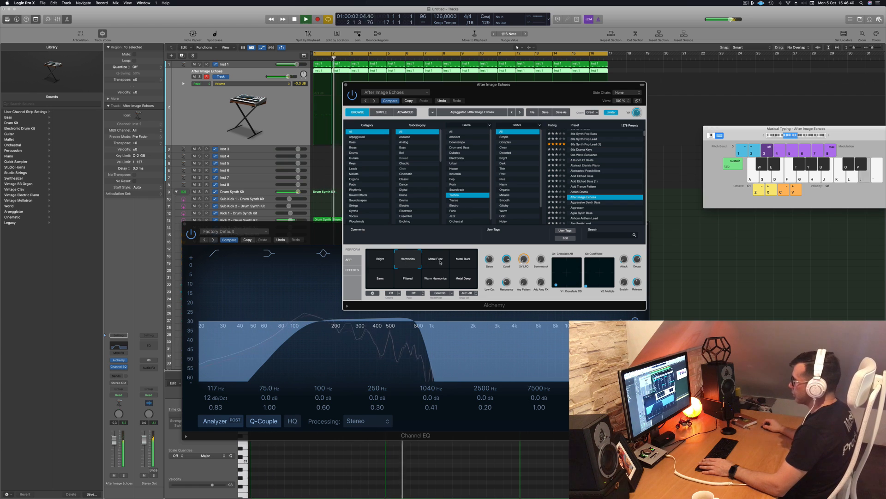
left_click_drag(462, 85, 622, 59)
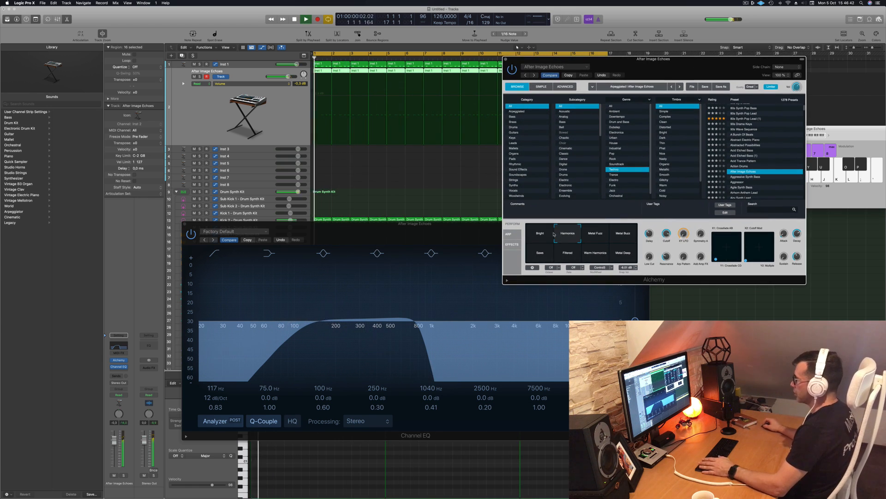
left_click(398, 329)
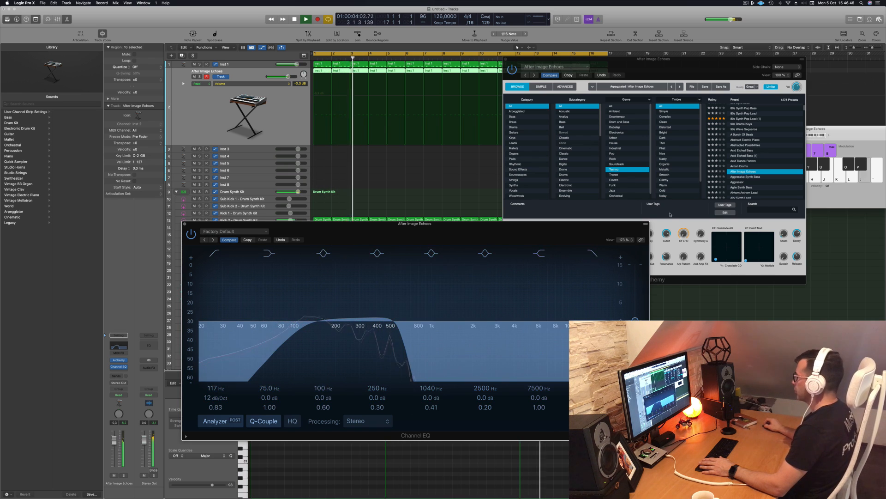
Audition Alchemy's Metal Fuzz, Metal Buzz, Filtered, Warm Harmonics and Metal Deep snapshots and return to Bright.
left_click(593, 148)
left_click(600, 235)
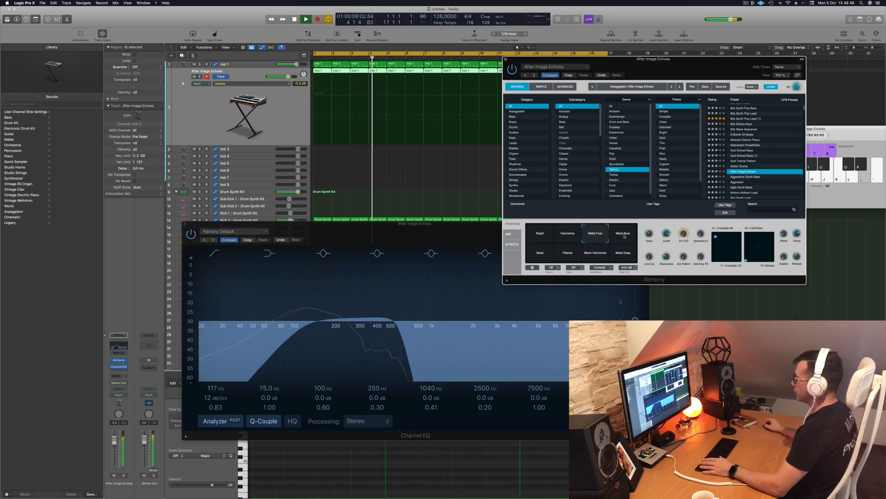
left_click(625, 235)
left_click(540, 253)
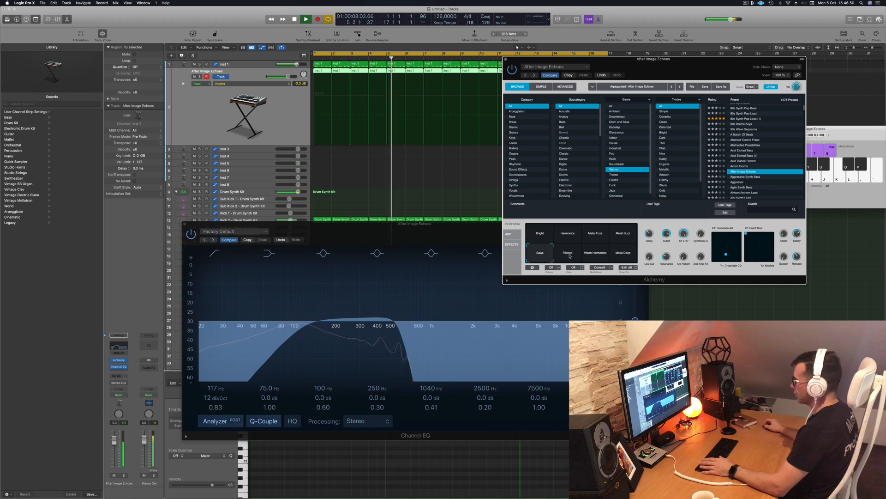
left_click(568, 253)
left_click(594, 254)
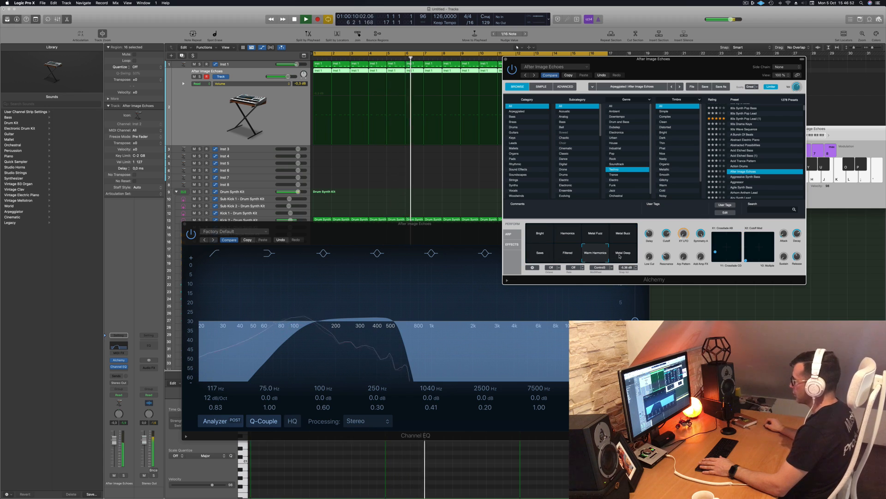
left_click(621, 255)
left_click(625, 237)
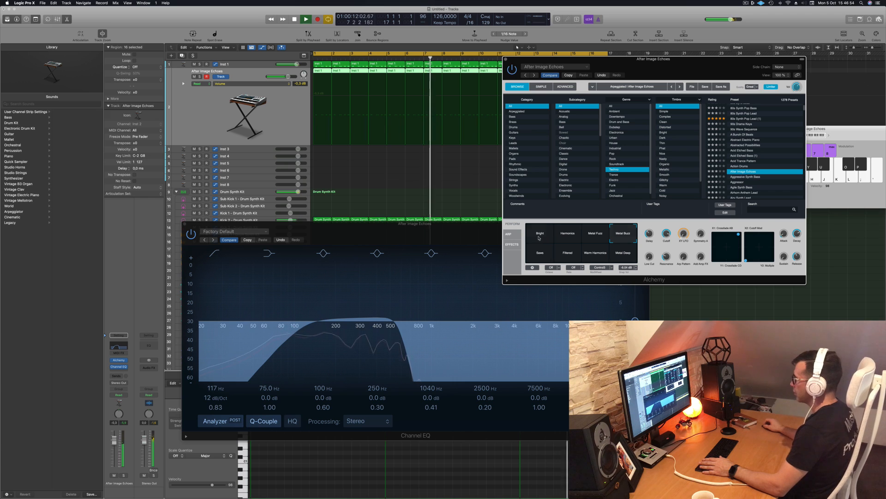
Raise the high cut on Inst 2's Channel EQ, and close the Channel EQ and Alchemy windows.
left_click(412, 327)
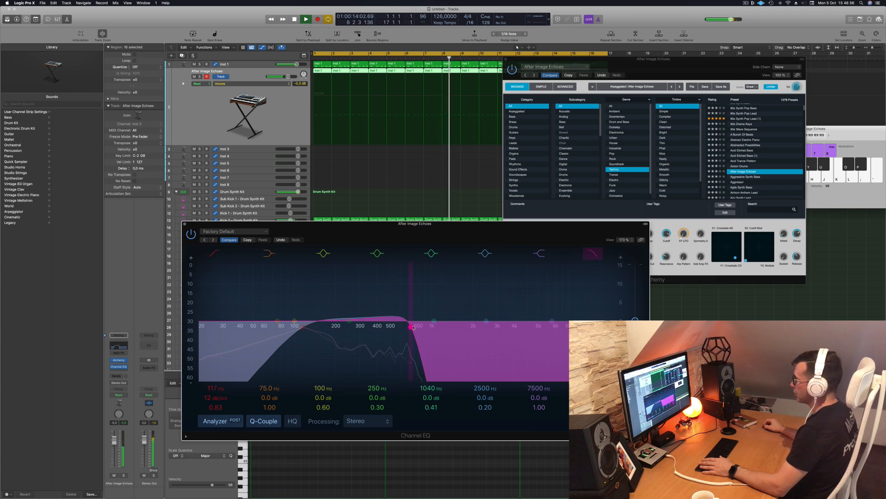
left_click_drag(407, 225, 684, 218)
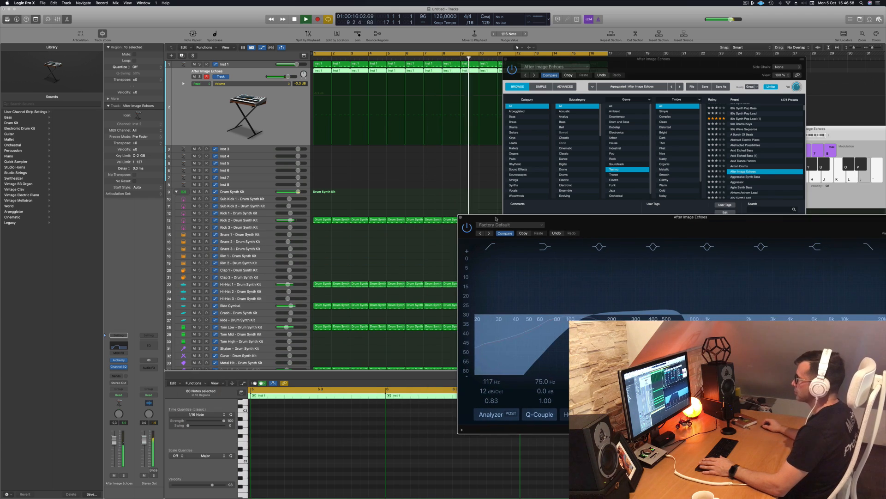
left_click(460, 217)
left_click_drag(512, 58, 455, 99)
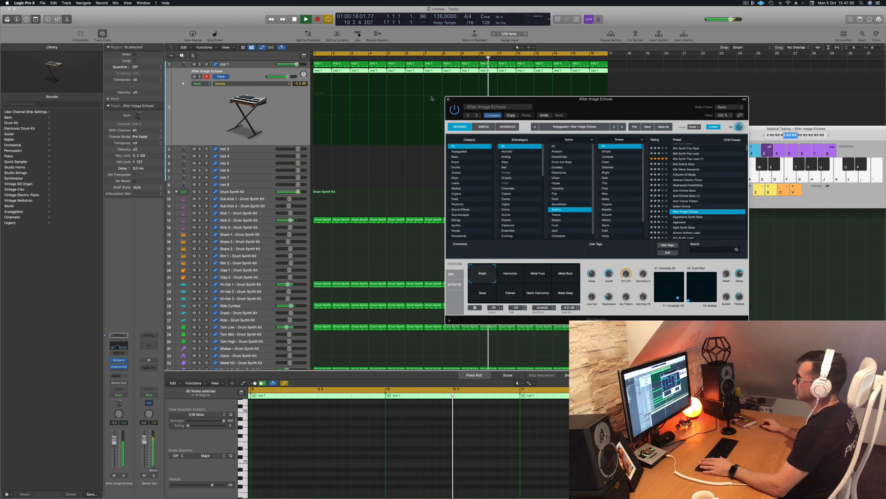
left_click(449, 99)
Stop playback and place a copy of the one-bar Ride Cymbal region at bar 1 of the Crash - Drum Synth Kit track.
scroll(380, 199, "down", 3)
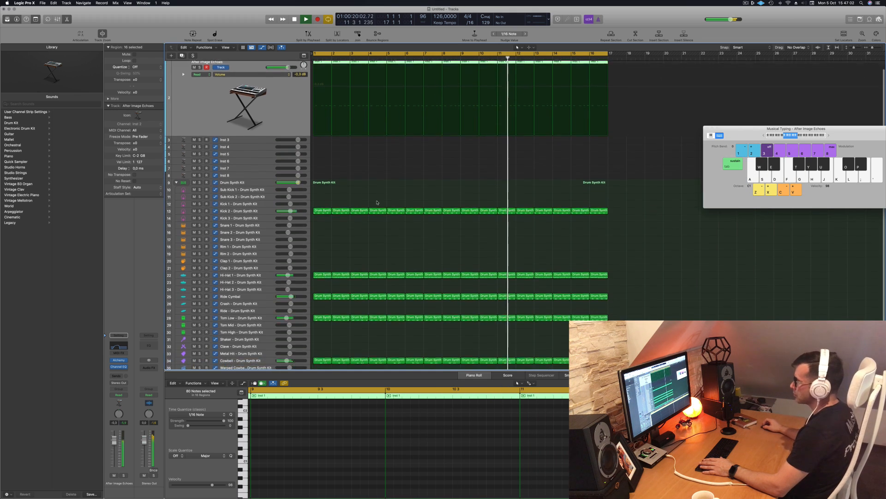
scroll(380, 199, "down", 2)
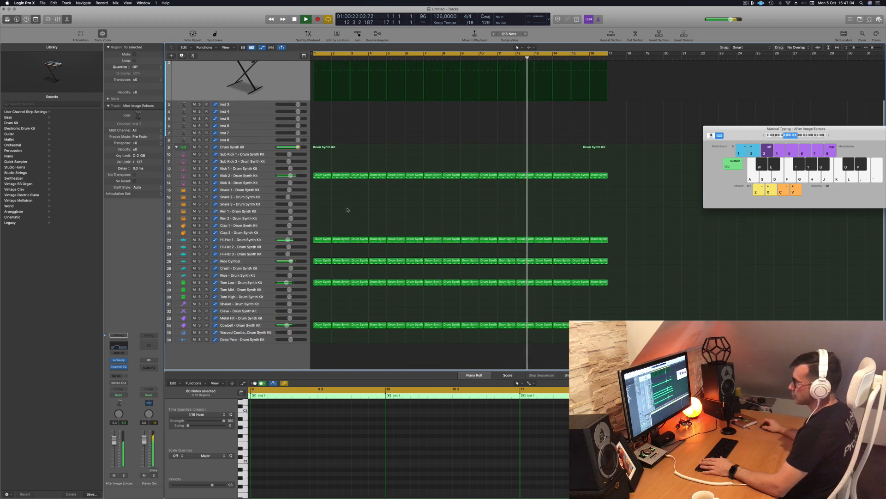
left_click(322, 261)
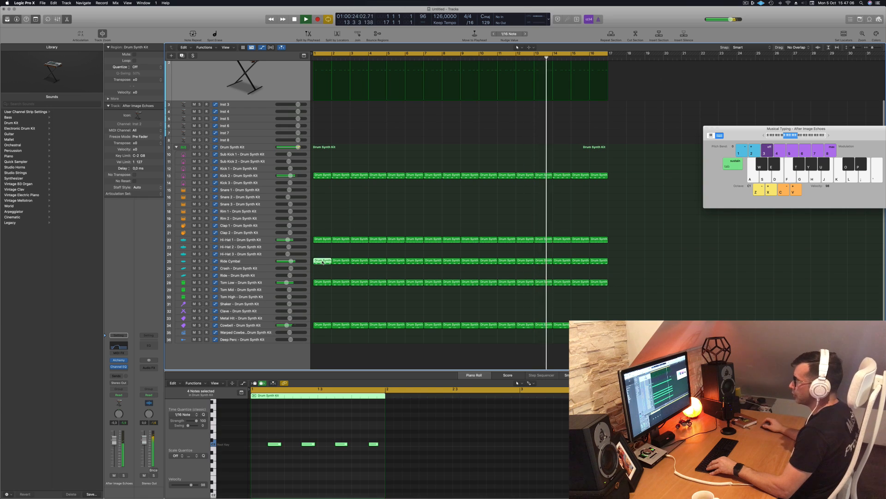
left_click_drag(322, 261, 323, 268)
key("space")
left_click_drag(268, 428, 380, 454)
left_click(340, 261)
left_click_drag(342, 261, 325, 264)
Select the Crash - Drum Synth Kit track and shift all four notes in its region an eighth note earlier, onto the beats.
left_click(266, 267)
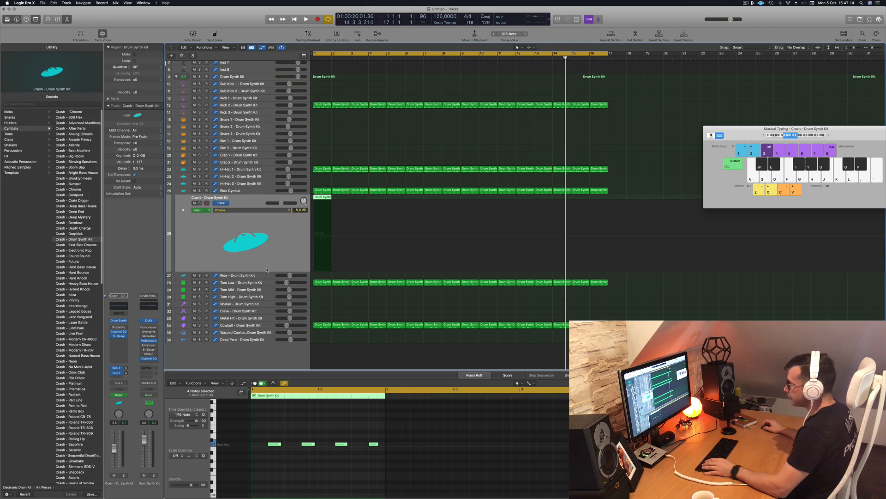
left_click_drag(271, 430, 406, 459)
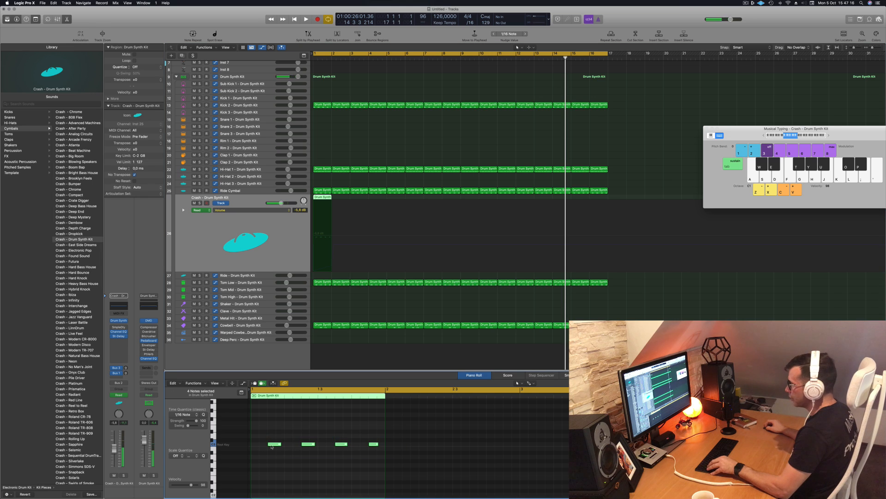
left_click_drag(272, 443, 257, 447)
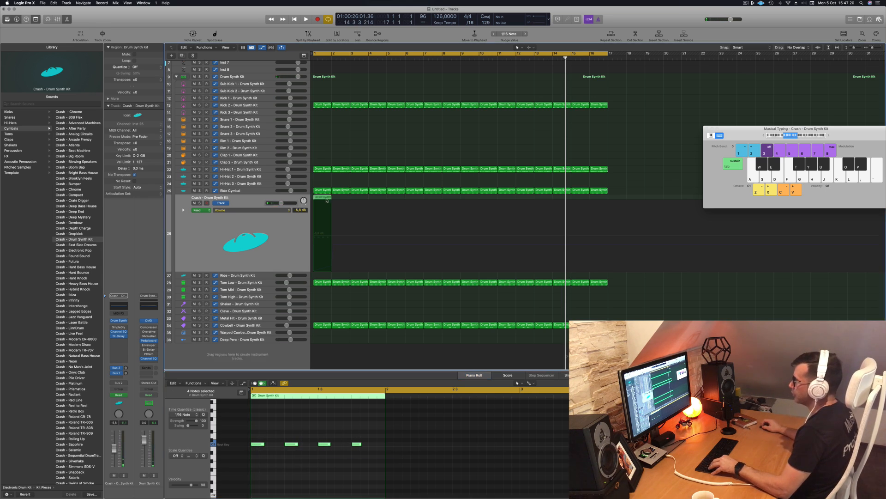
Duplicate the one-bar crash region until copies fill bars 1 to 16 of the Crash - Drum Synth Kit track.
left_click_drag(322, 199, 359, 199)
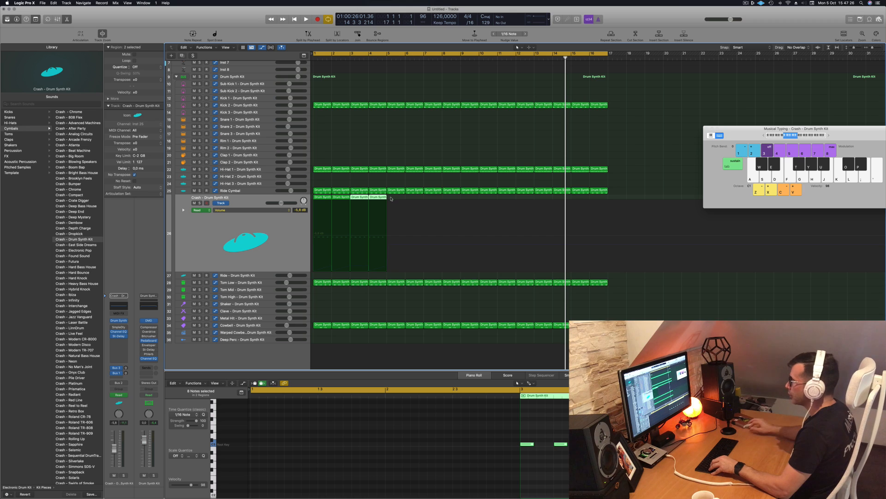
mouse_move(391, 199)
left_mouse_down()
mouse_move(319, 203)
mouse_move(392, 200)
left_mouse_up()
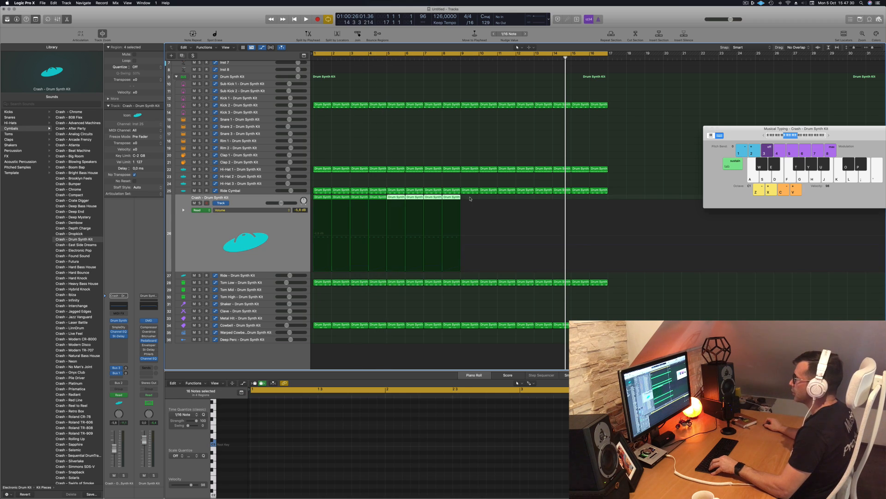
mouse_move(319, 199)
left_mouse_down()
mouse_move(466, 199)
mouse_move(321, 207)
left_mouse_up()
Play the loop from bar 1 several times to check the crash pattern against the other drums, and stop playback.
key("space")
key("space")
key("space")
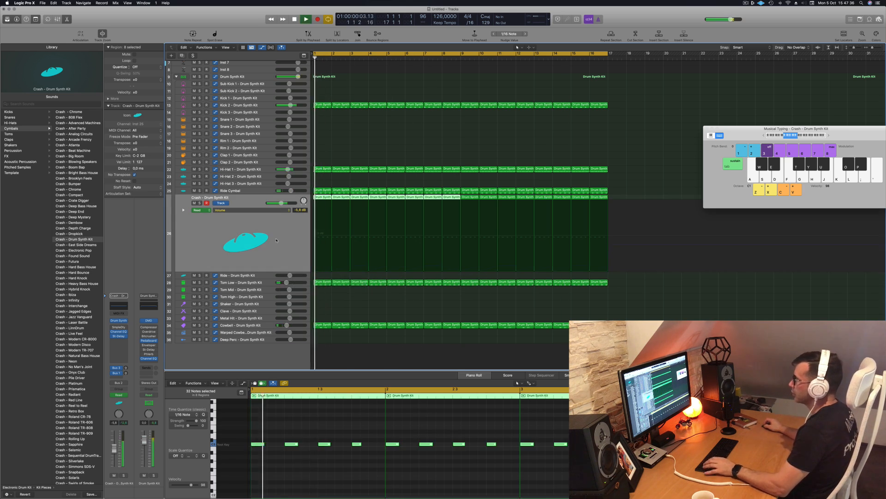
key("space")
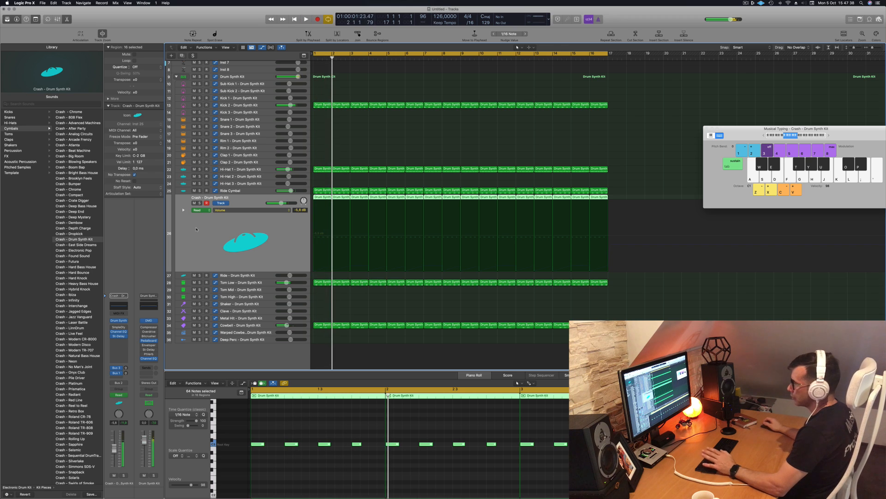
key("space")
key("space")
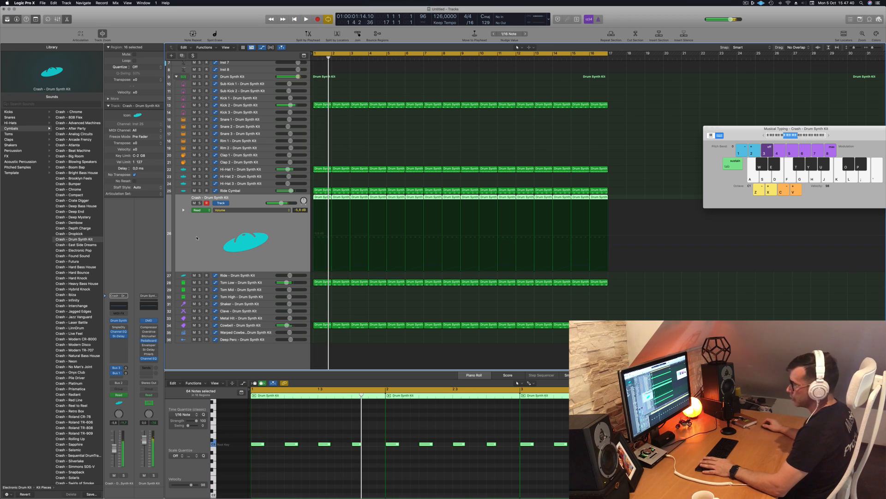
key("space")
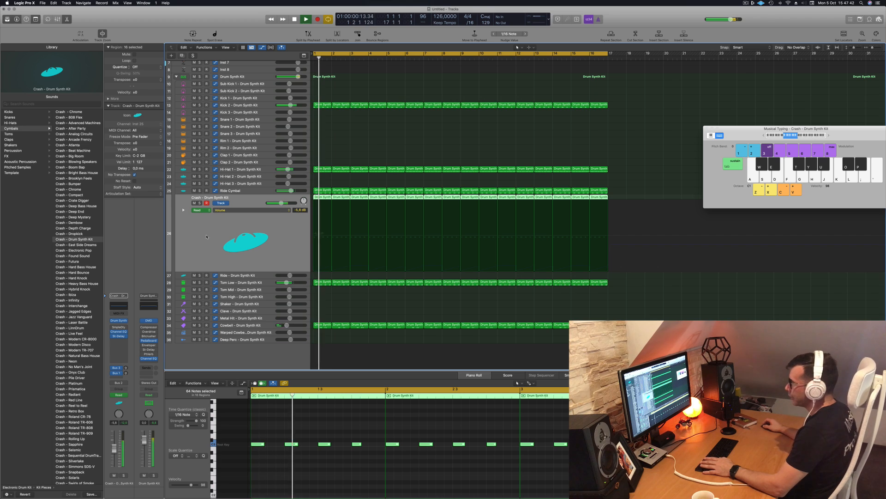
key("space")
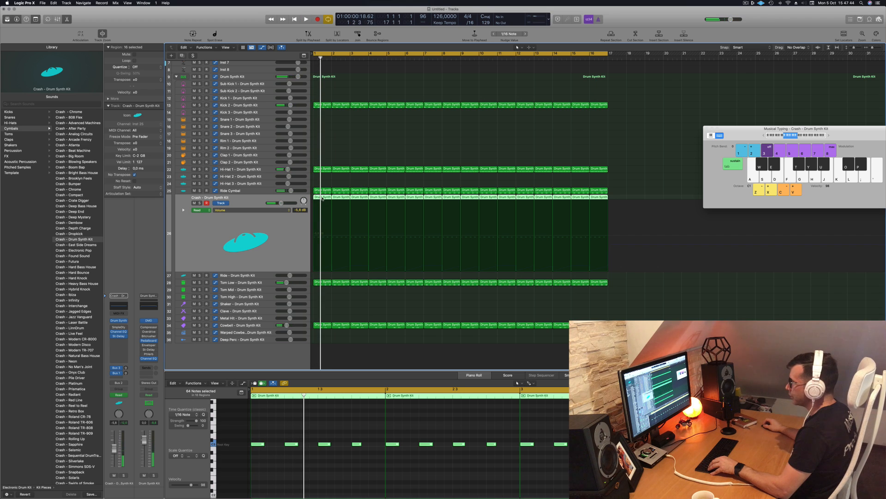
Move all 16 crash regions to the Ride - Drum Synth Kit track, select that track and start playback.
left_click_drag(323, 198, 323, 276)
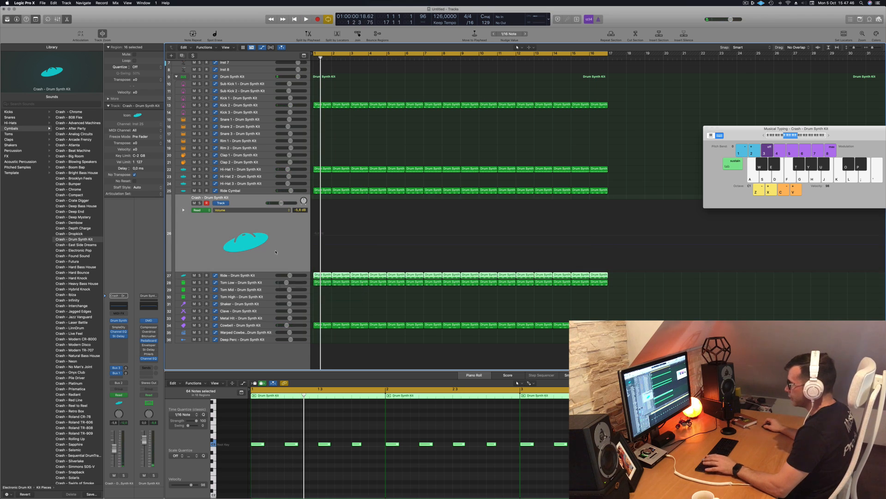
left_click(267, 274)
key("space")
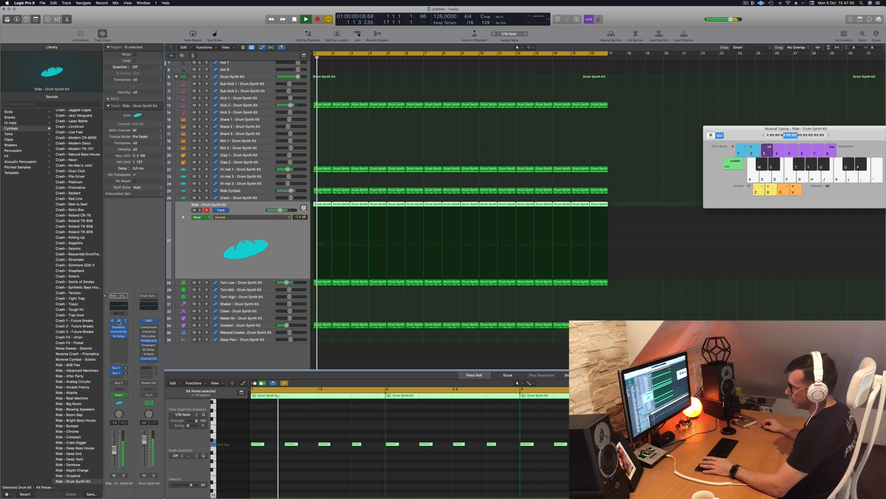
Audition Ride Cymbal, Smooth Hi-Hat, Sharp Hi-Hat, Bell Cymbal and Crash Cymbal in track 27's Drum Synth, return to Ride Cymbal, close it and stop playback.
left_click(119, 320)
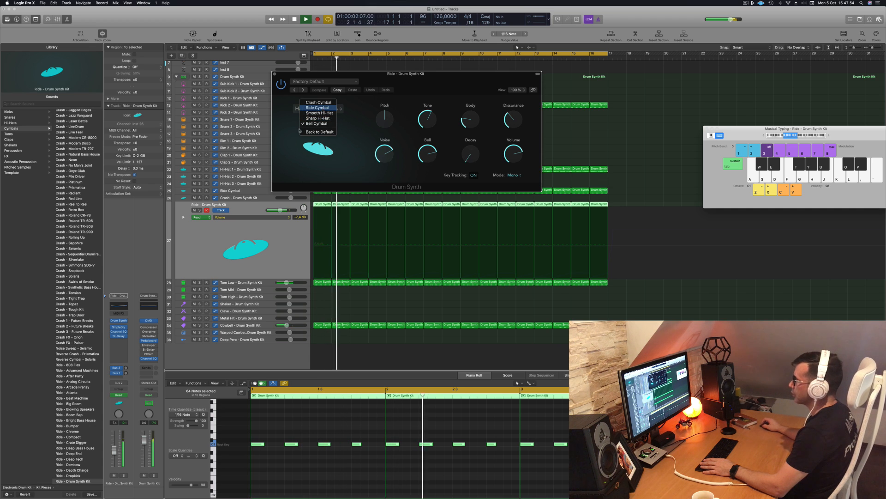
left_click(318, 107)
left_click_drag(411, 81, 453, 138)
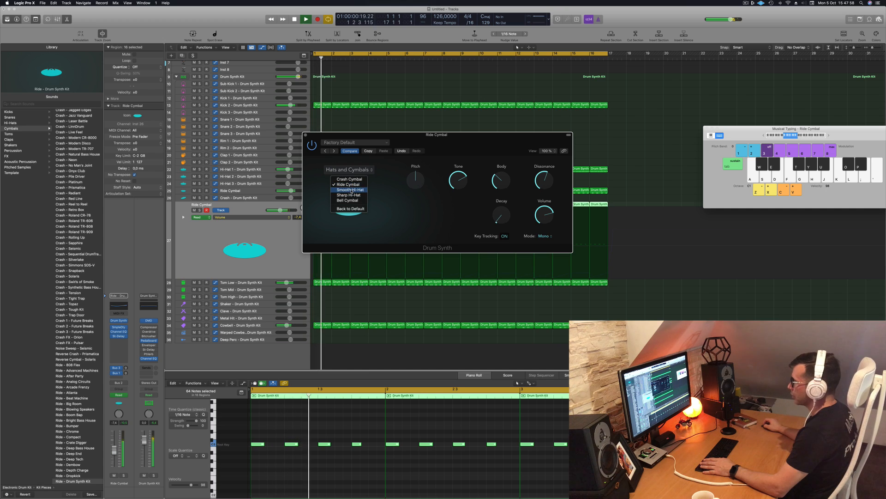
left_click(351, 190)
left_click(354, 191)
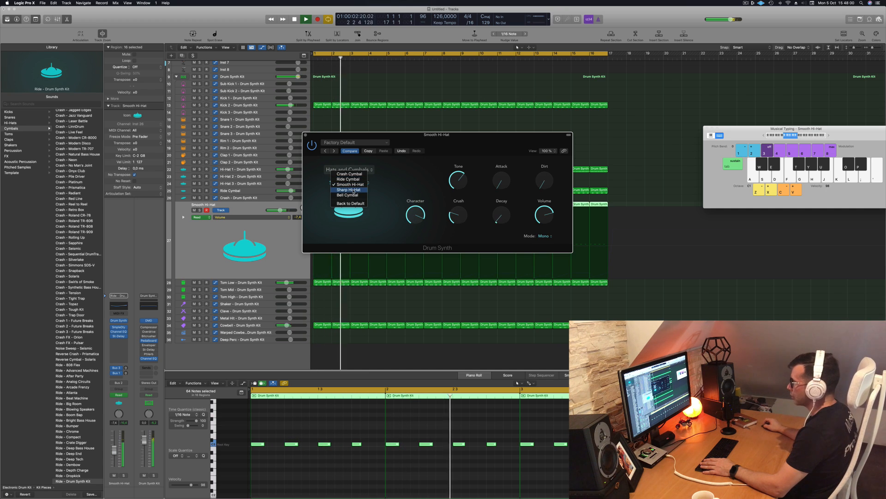
left_click(353, 190)
left_click(359, 187)
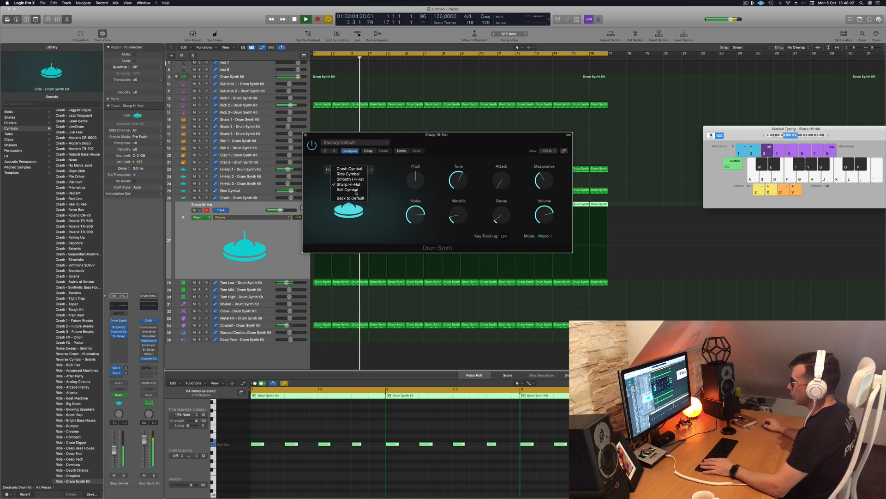
left_click(356, 190)
left_click(358, 183)
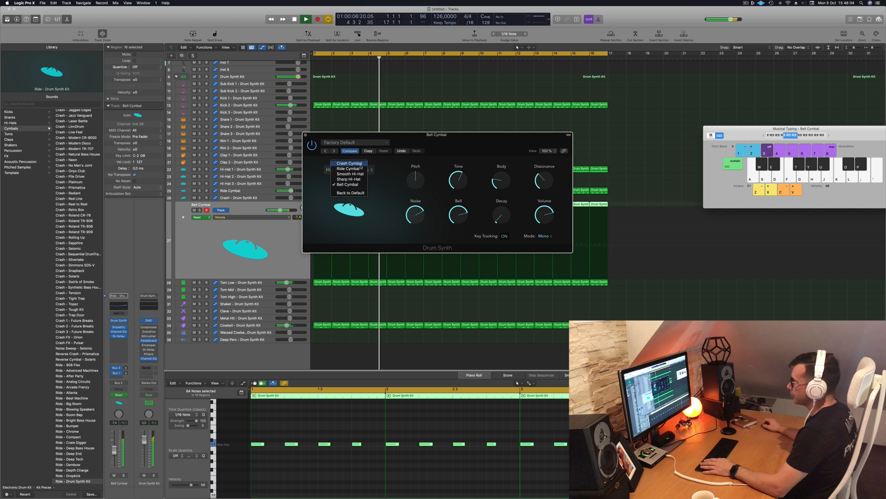
left_click(349, 163)
left_click(355, 184)
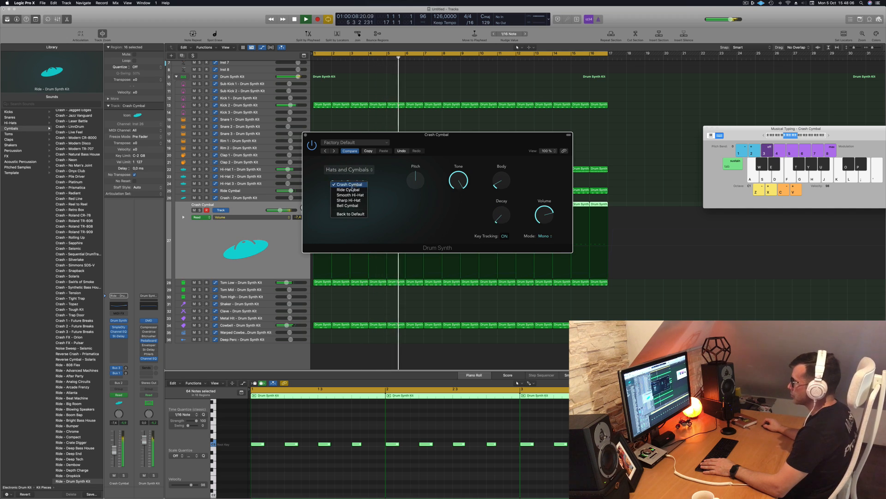
left_click(352, 190)
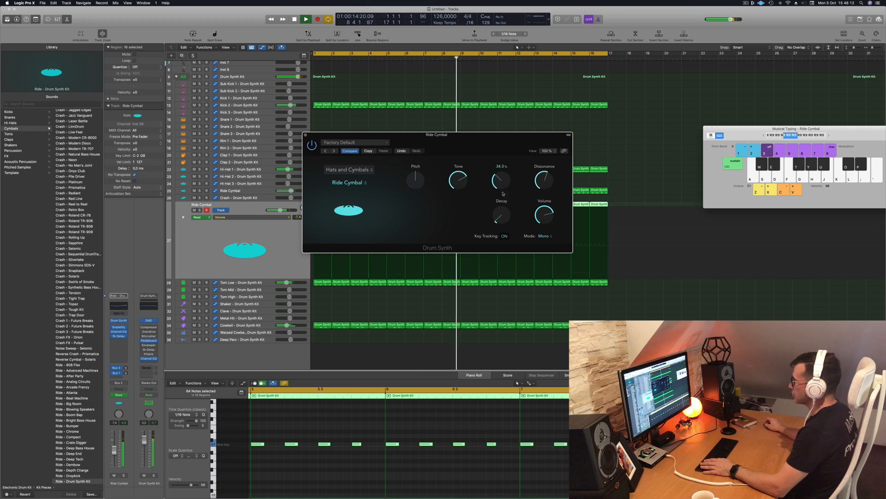
left_click_drag(409, 135, 401, 134)
key("Return")
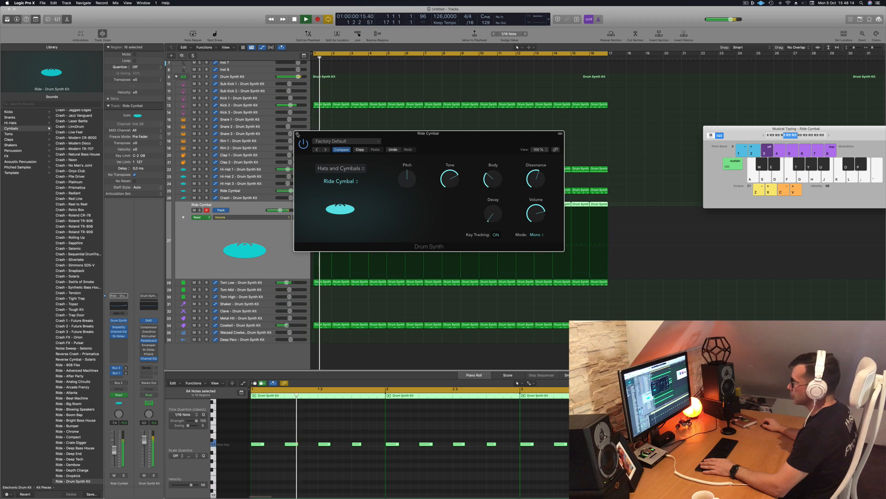
left_click(298, 134)
key("space")
Show the Drum Synth Decay automation on track 27, replace its curve with one high point at bar 1, and play it briefly.
left_click(264, 219)
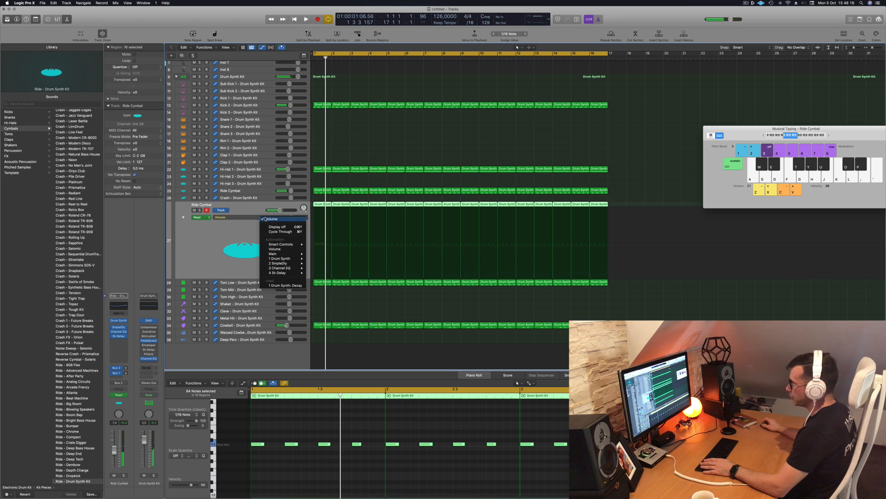
left_click(285, 285)
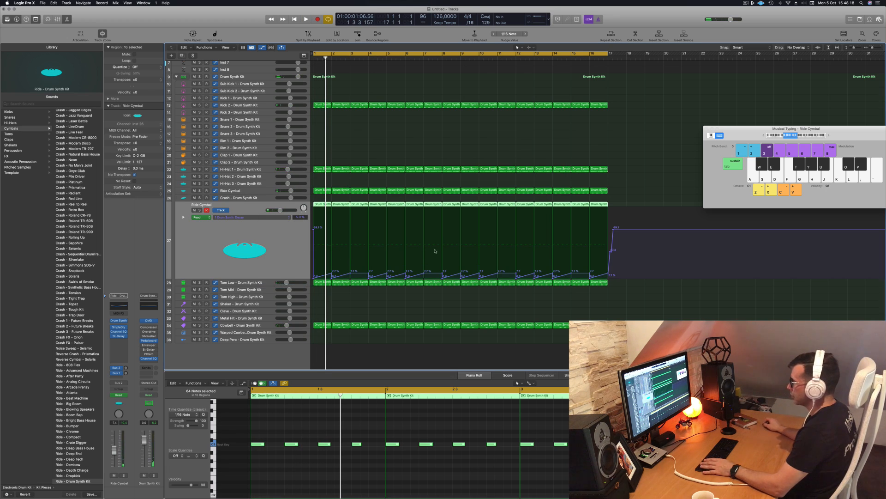
key("space")
key("ctrl+super+BackSpace")
left_click_drag(316, 245, 314, 228)
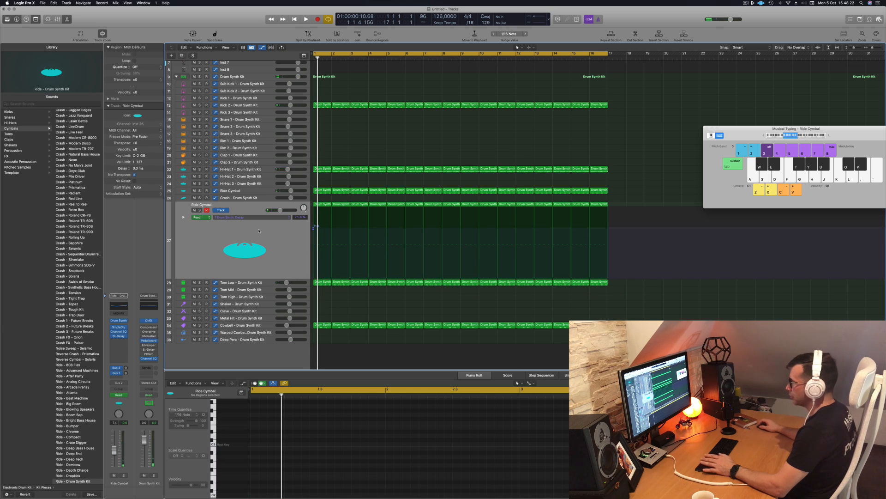
key("space")
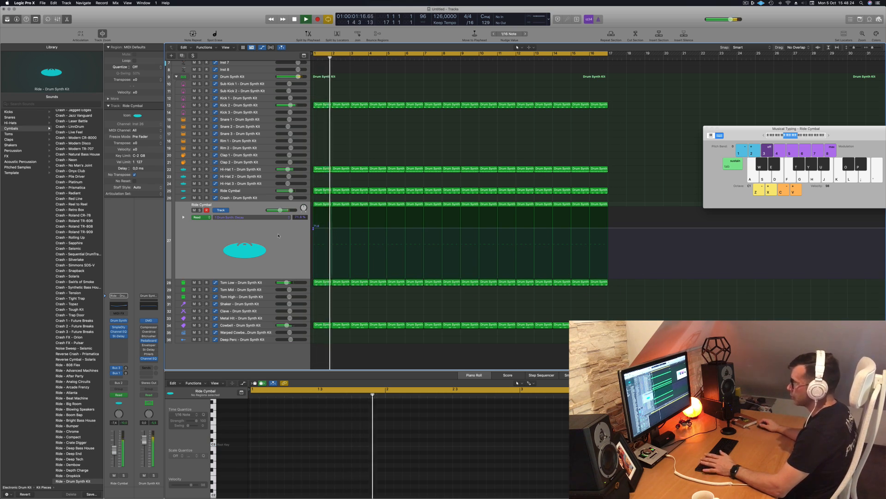
key("space")
Check the Ride Cymbal pattern on track 25, and lower track 27's Decay automation to a flat line at its minimum.
key("super+z")
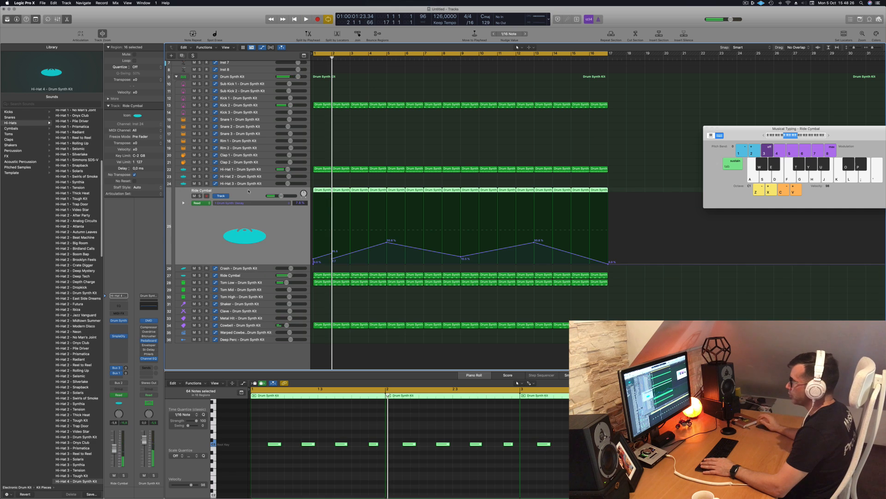
key("space")
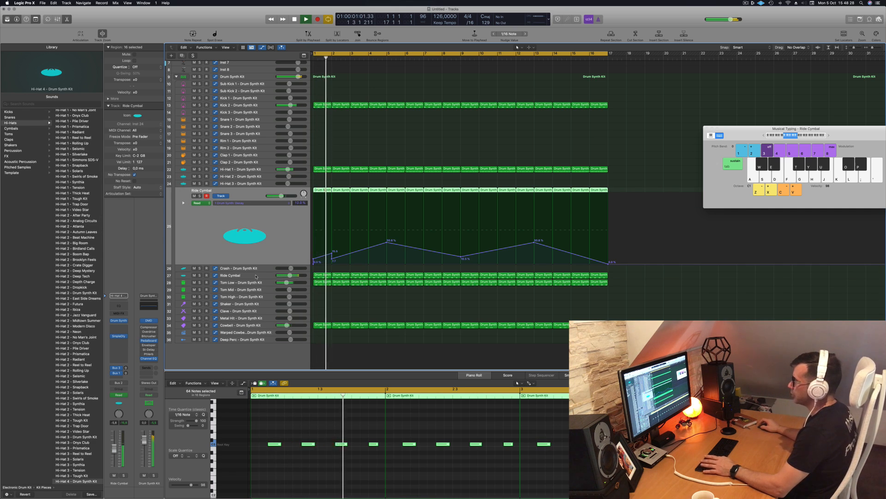
key("super+z")
left_click_drag(313, 229, 313, 279)
key("space")
Compare the Ride Cymbal tracks 25 and 27 during playback from bar 1, ending with track 27 selected.
left_click(260, 190)
key("Return")
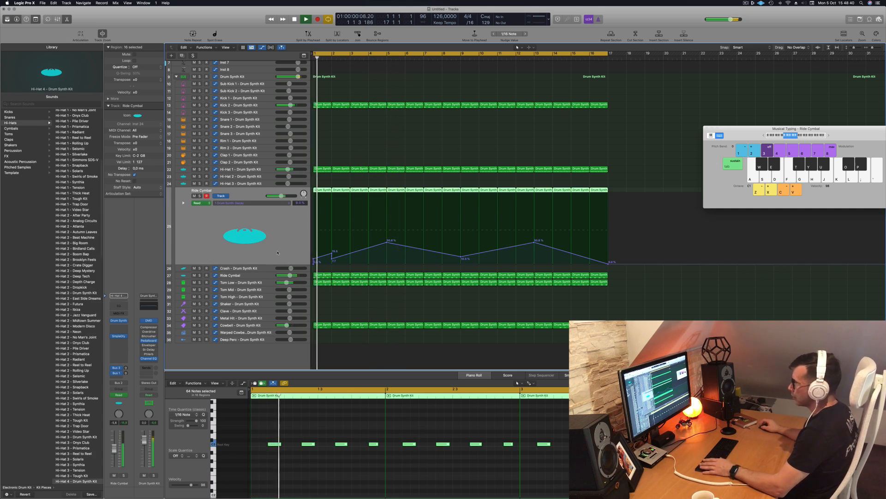
left_click(257, 275)
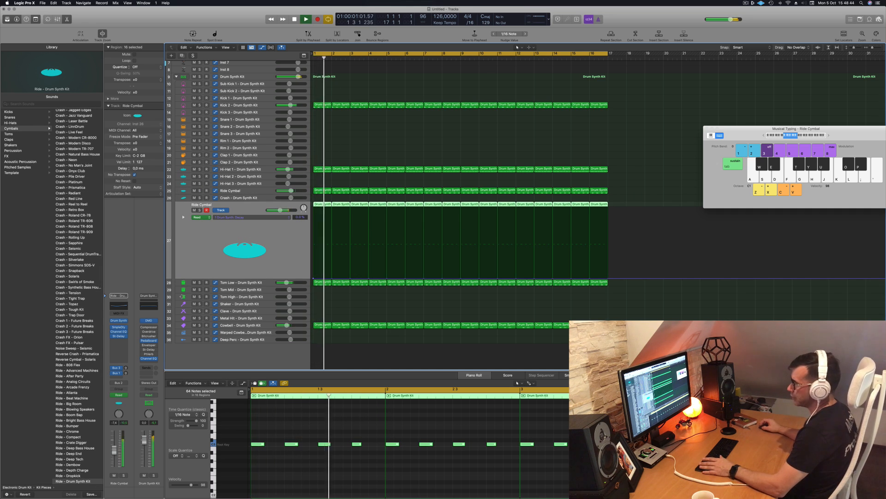
key("Return")
Switch track 27's Drum Synth to the Percussion category and choose the 80s Cowbell sound.
left_click(119, 320)
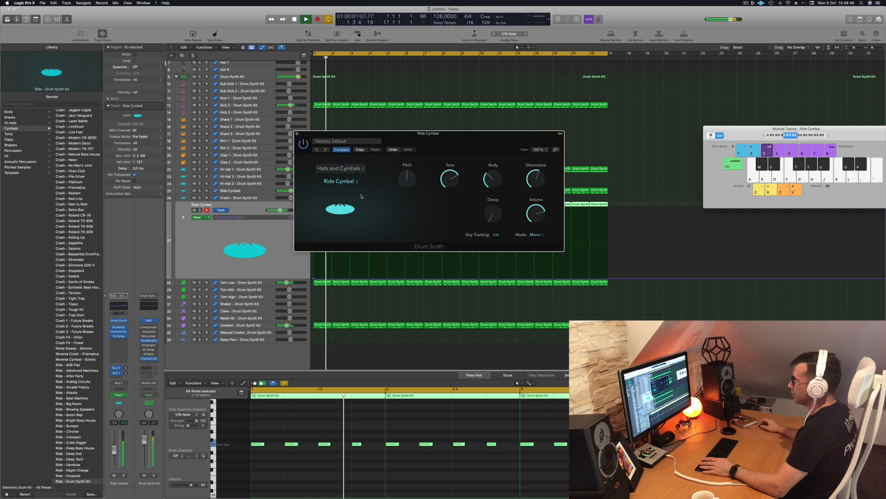
left_click(349, 168)
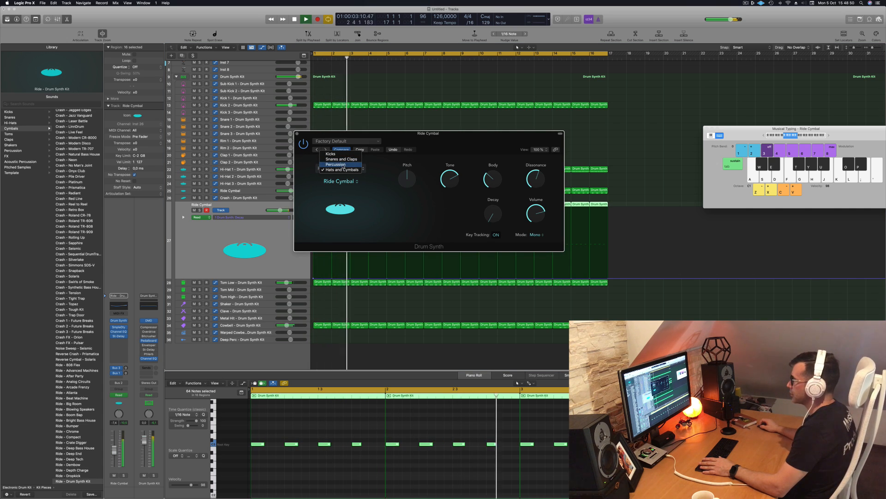
left_click(343, 165)
left_click(342, 169)
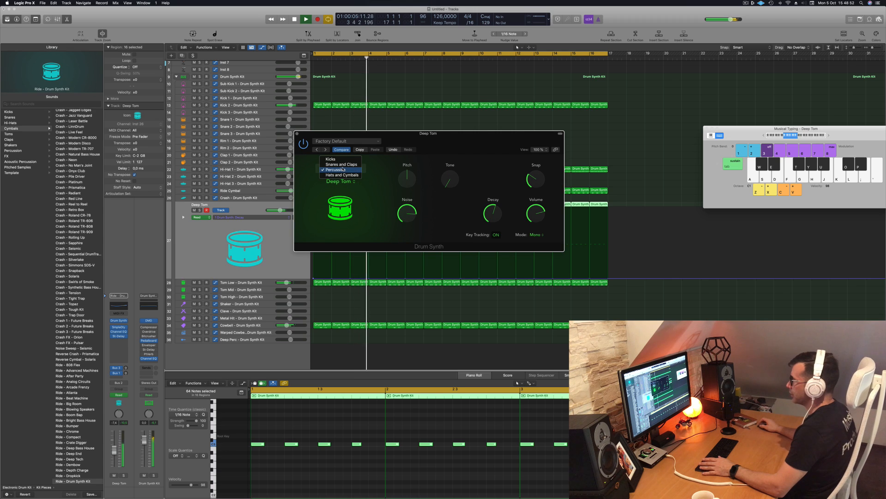
left_click(344, 182)
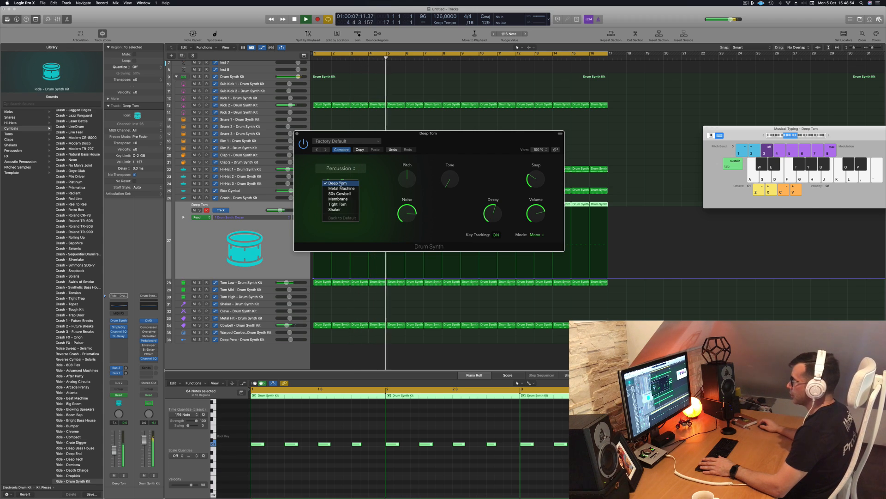
left_click(339, 194)
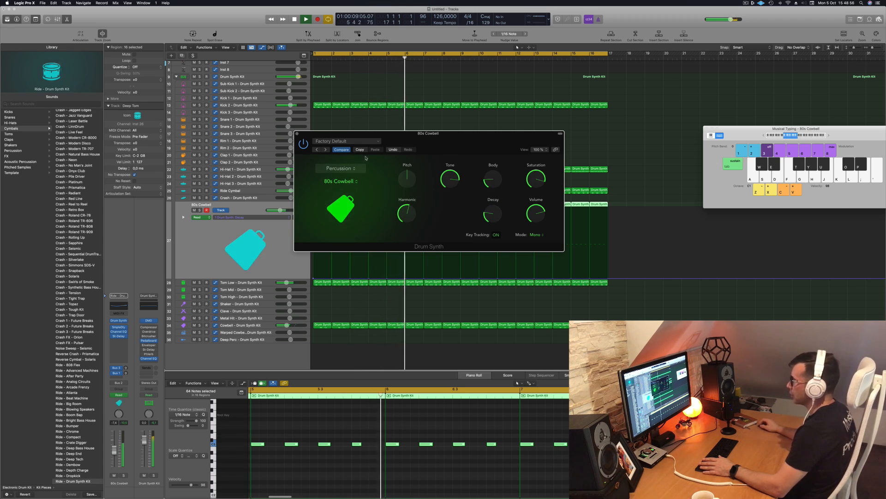
left_click_drag(468, 139, 553, 168)
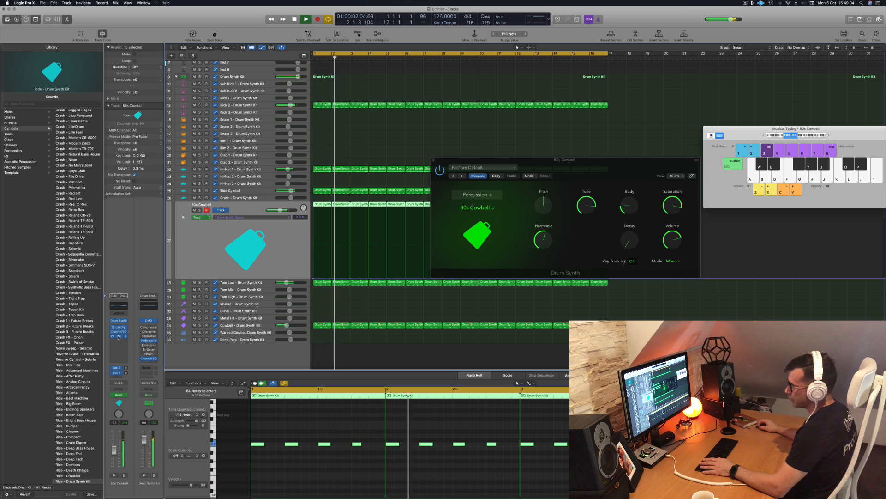
Browse the Stereo Delay presets on the 80s Cowbell track, load Dual 1/16 Note Dotted, and close the delay window.
left_click(119, 337)
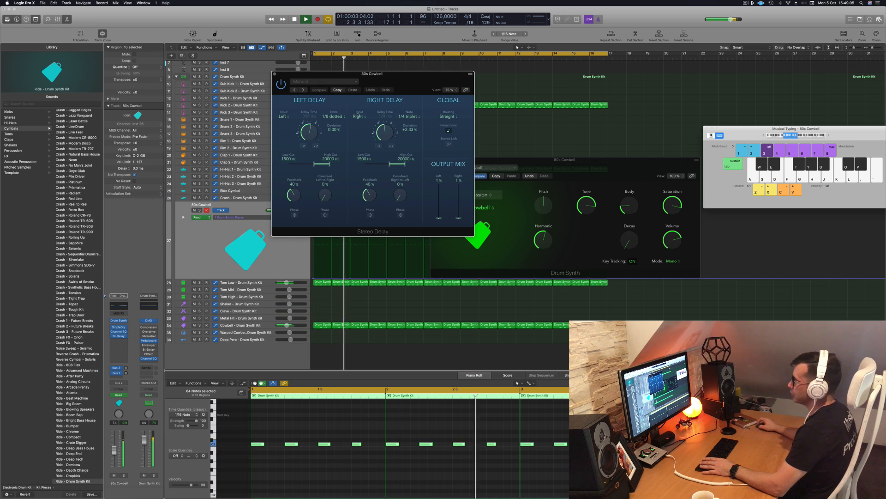
left_click(295, 91)
left_click_drag(405, 78, 458, 96)
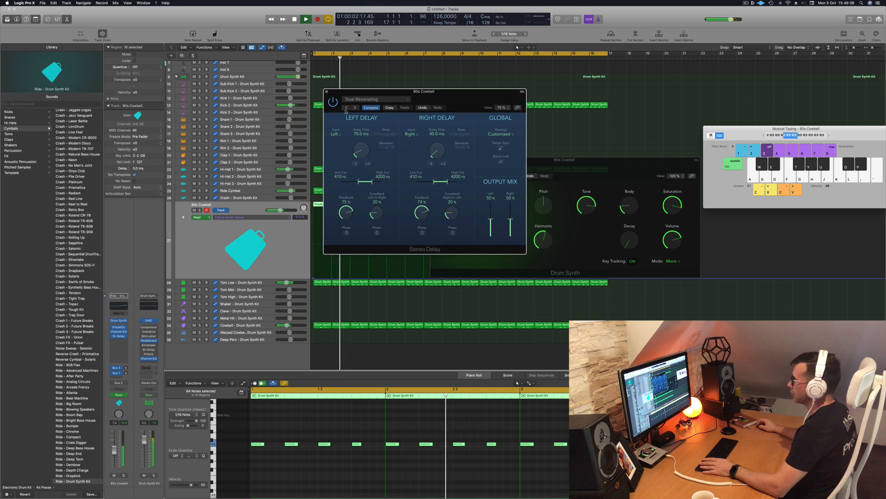
left_click(346, 109)
left_click(346, 109)
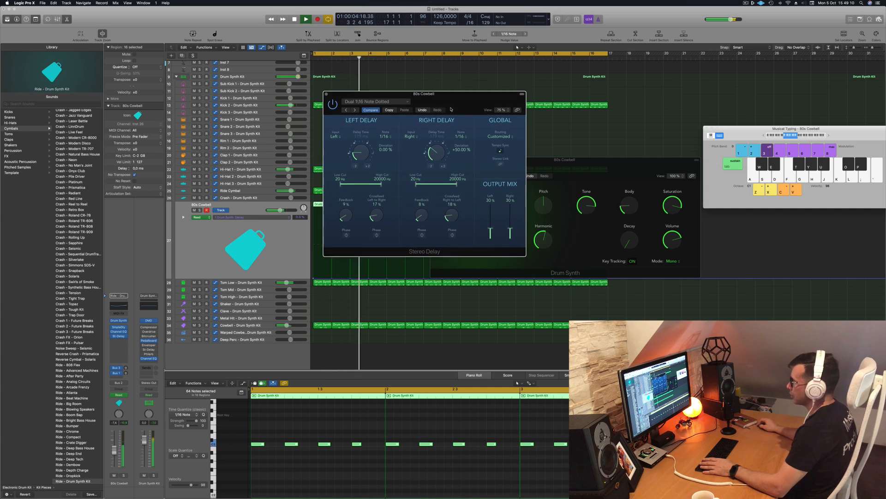
left_click_drag(460, 116, 409, 171)
left_click(277, 163)
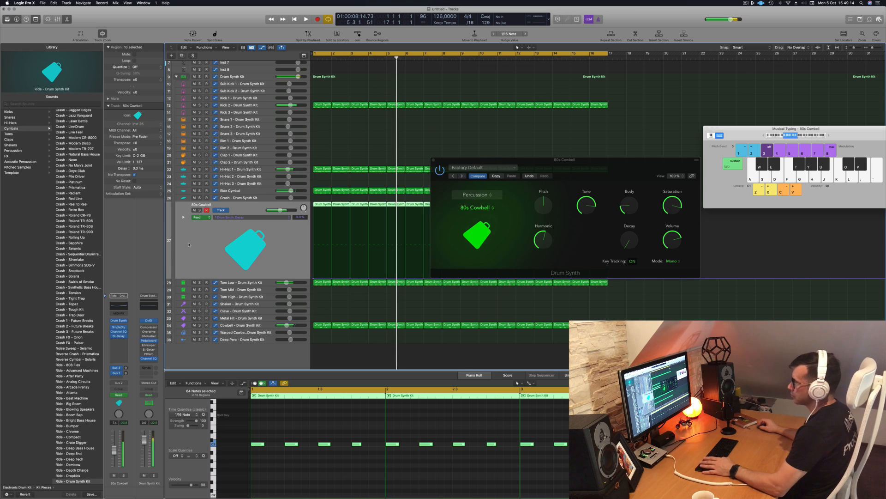
Adjust the 80s Cowbell track's volume and Bus 1 delay send during playback from bar 1, and close its Drum Synth window.
key("Return")
left_click_drag(115, 452, 115, 455)
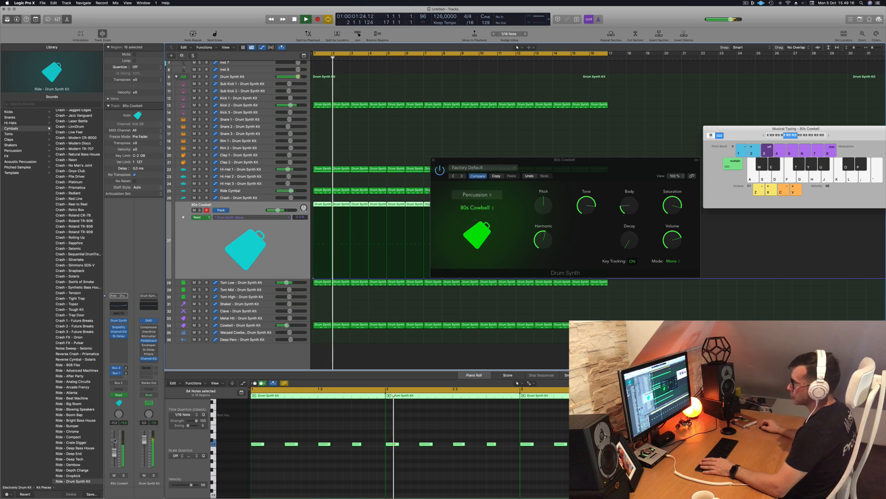
left_click_drag(126, 373, 126, 374)
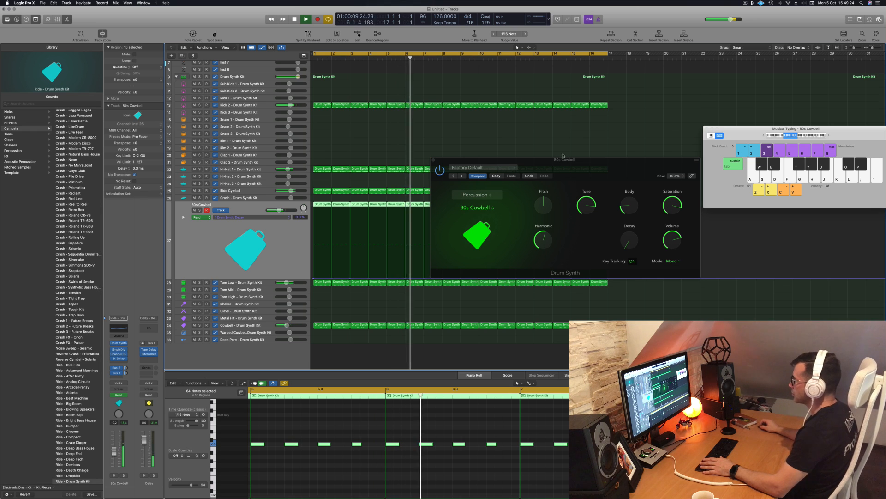
left_click_drag(563, 155, 410, 207)
left_click(280, 212)
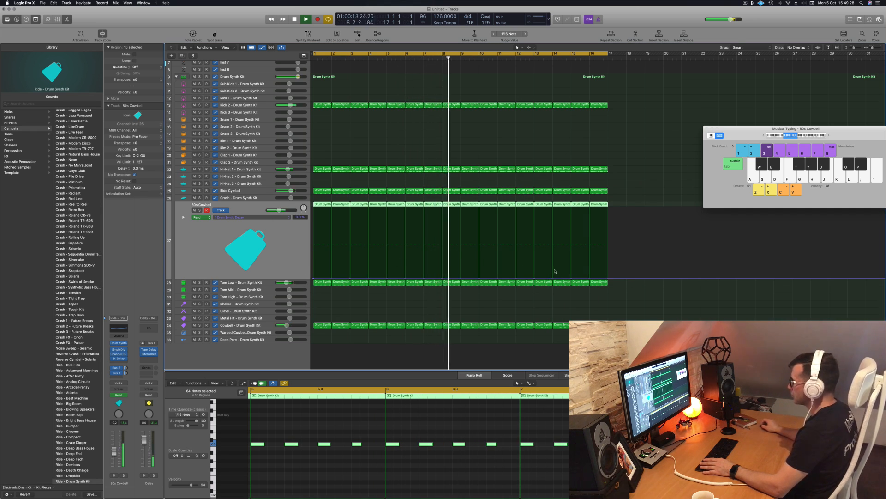
Automate the 80s Cowbell's Decay to rise from its minimum at bar 9 to 3.4% at bar 17, and replay from bar 1.
left_click(467, 278)
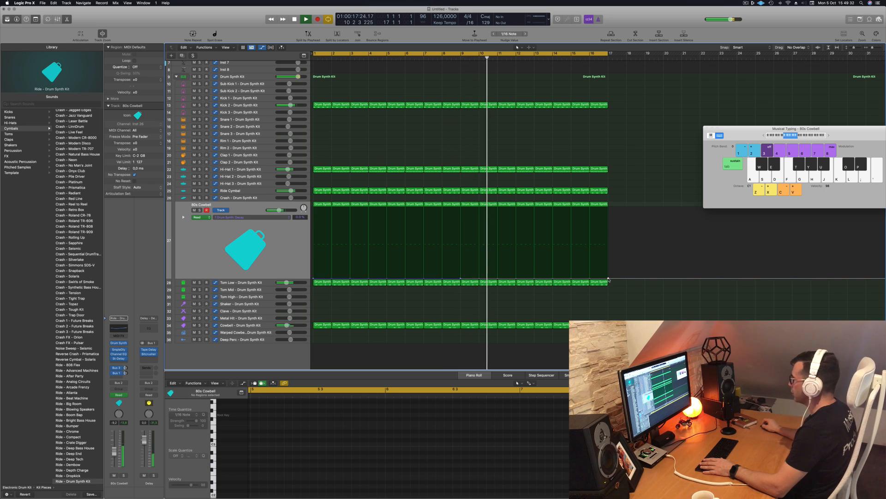
mouse_move(609, 280)
left_mouse_down()
mouse_move(608, 251)
mouse_move(608, 269)
left_mouse_up()
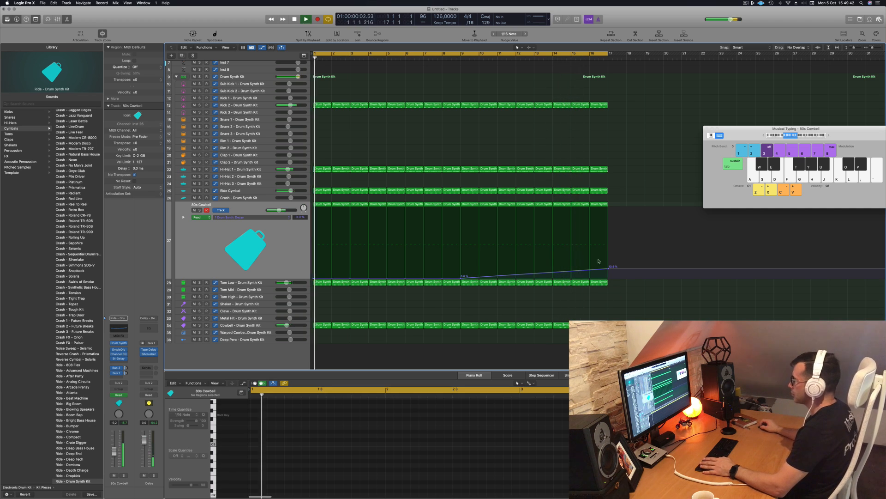
left_click_drag(608, 268, 608, 275)
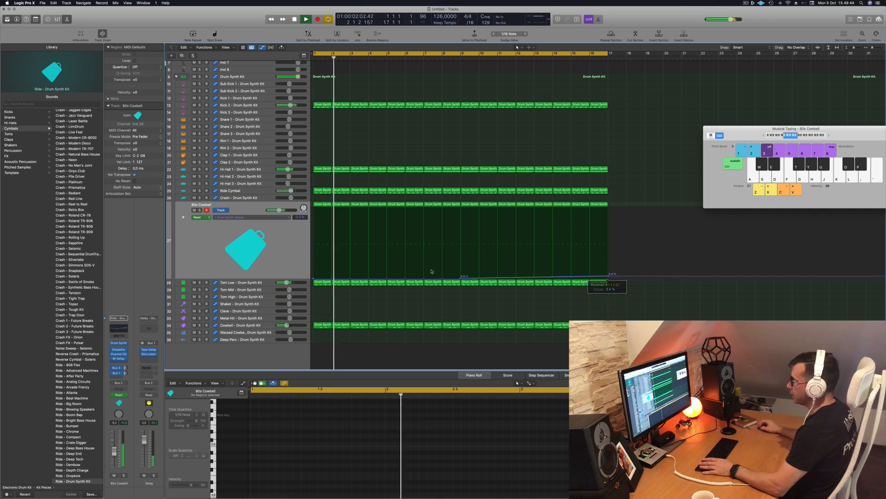
key("Return")
left_click_drag(314, 278, 315, 279)
key("Return")
key("Return")
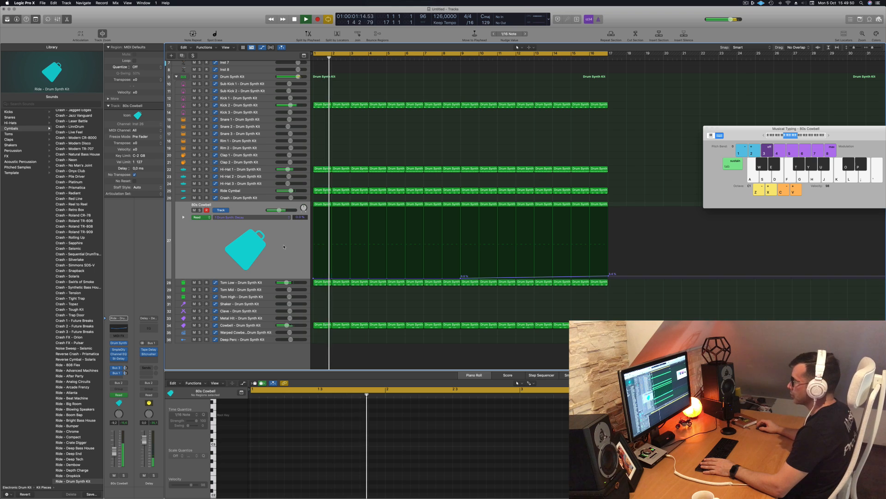
Move the bar 1 region from the After Image Echoes track down to the Inst 3 track and stop playback.
left_click(276, 259)
scroll(434, 156, "up", 5)
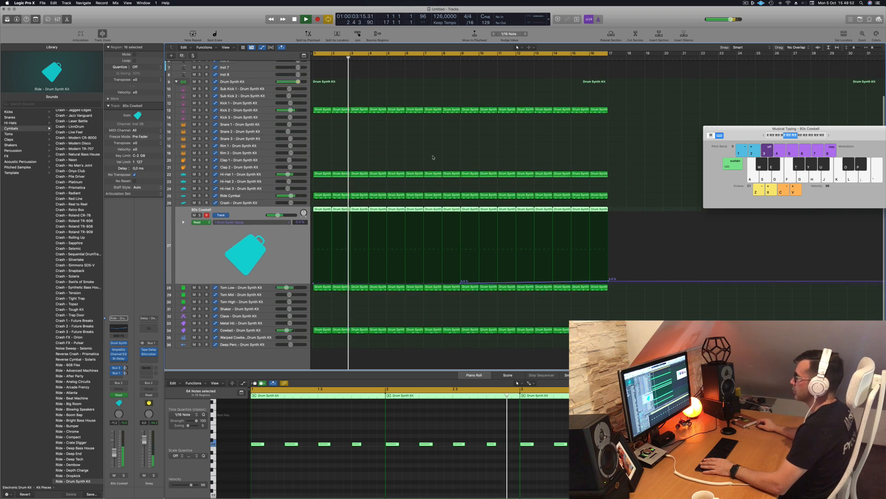
scroll(415, 158, "down", 3)
scroll(415, 158, "down", 3)
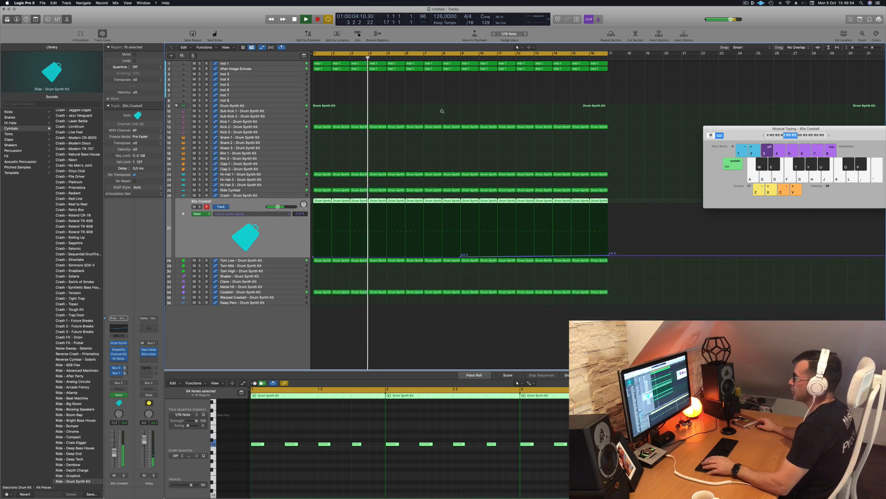
left_click(291, 74)
left_click(321, 69)
left_click_drag(321, 71, 322, 82)
key("space")
Delete all but the first note in the Inst 3 region and copy it to make four evenly spaced offbeat notes.
scroll(301, 469, "down", 2)
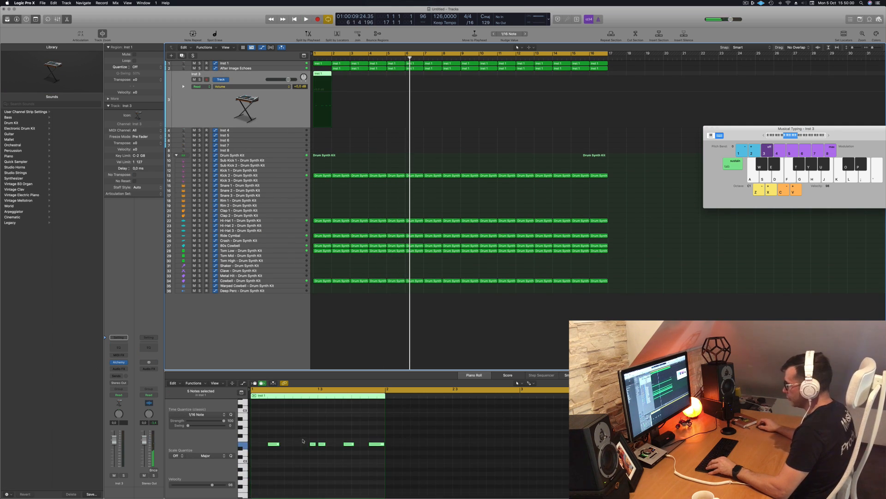
left_click_drag(303, 441, 352, 446)
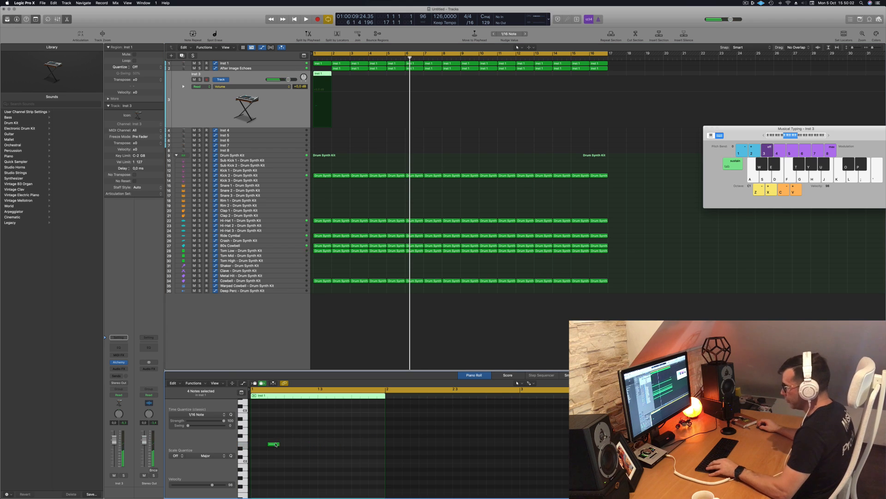
left_click_drag(283, 446, 332, 458)
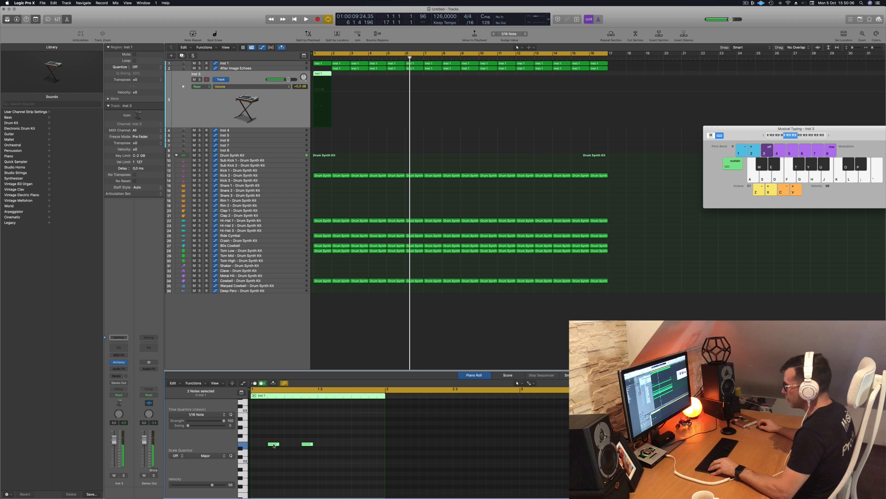
left_click_drag(274, 446, 341, 448)
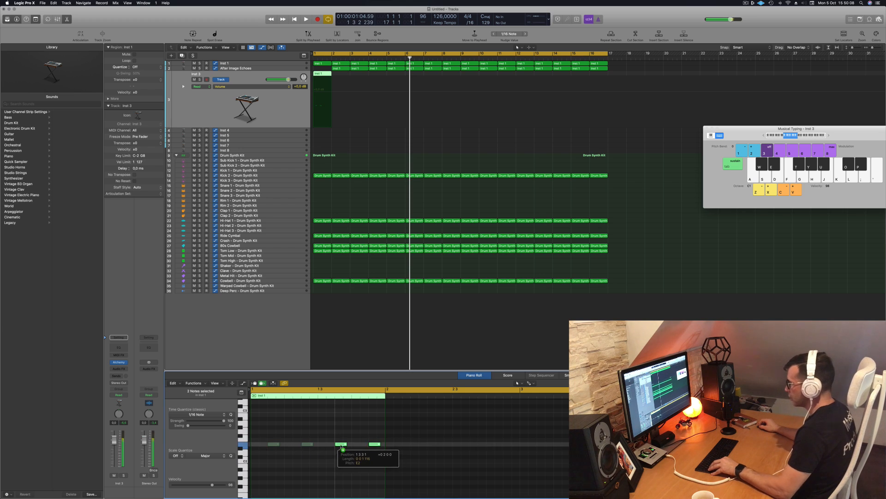
Audition the offbeat pattern, copy the After Image Echoes region from bar 2 to bar 1, and reselect the Inst 3 region.
key("space")
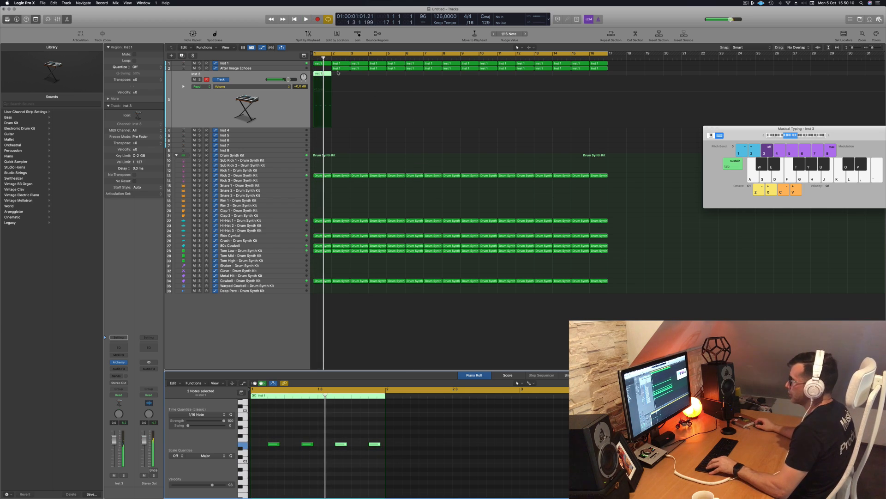
left_click(342, 69)
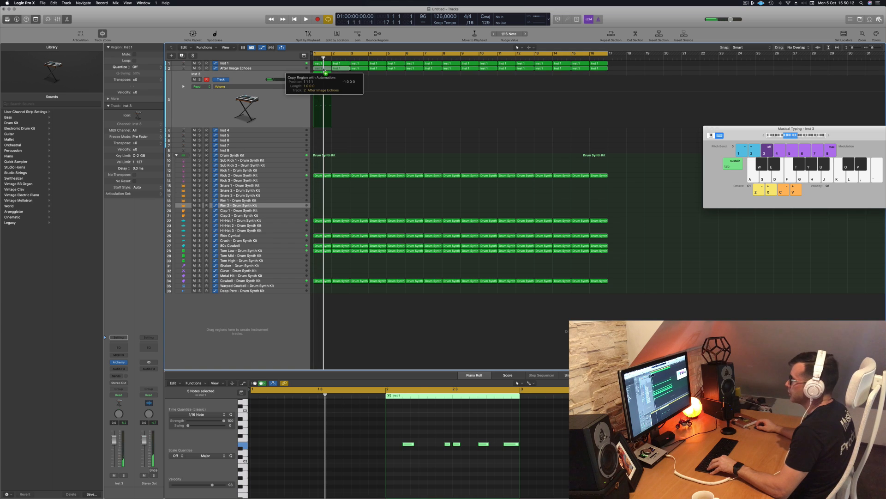
left_click(323, 73)
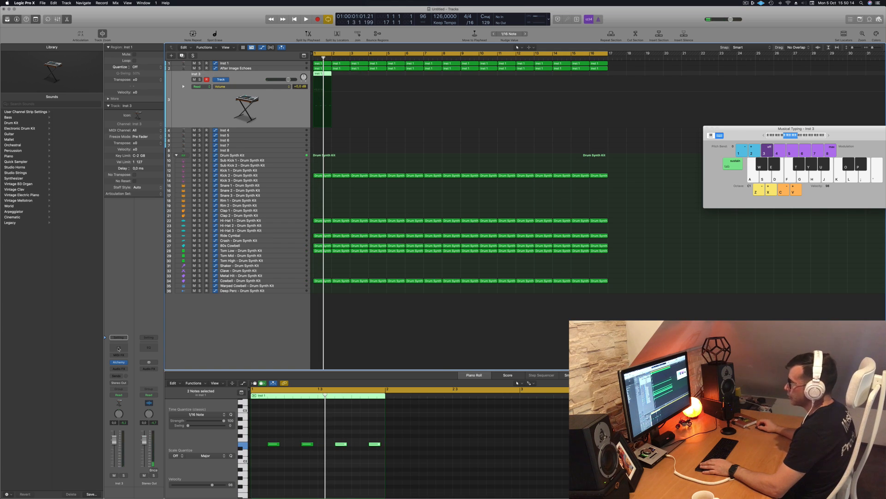
Add a Channel EQ to Inst 3 with the low cut at 232 Hz and the 24 dB/Oct high cut at 990 Hz.
left_click(118, 347)
left_click(678, 103)
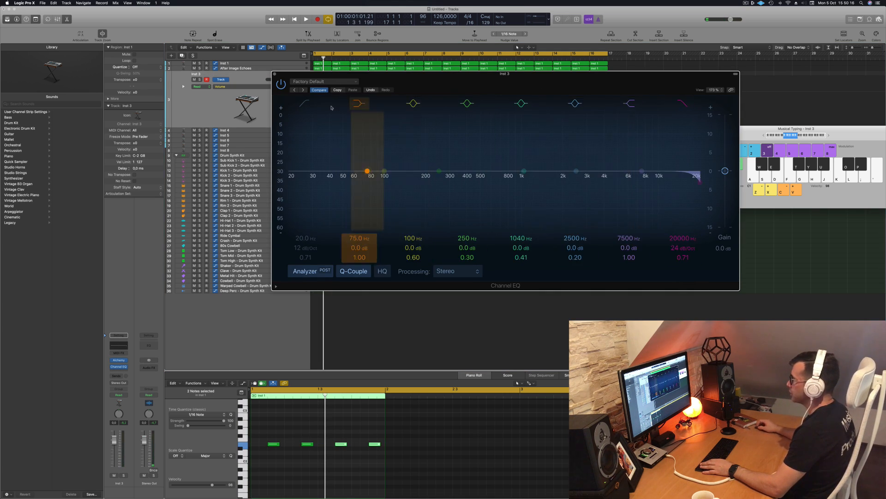
left_click_drag(288, 181, 370, 181)
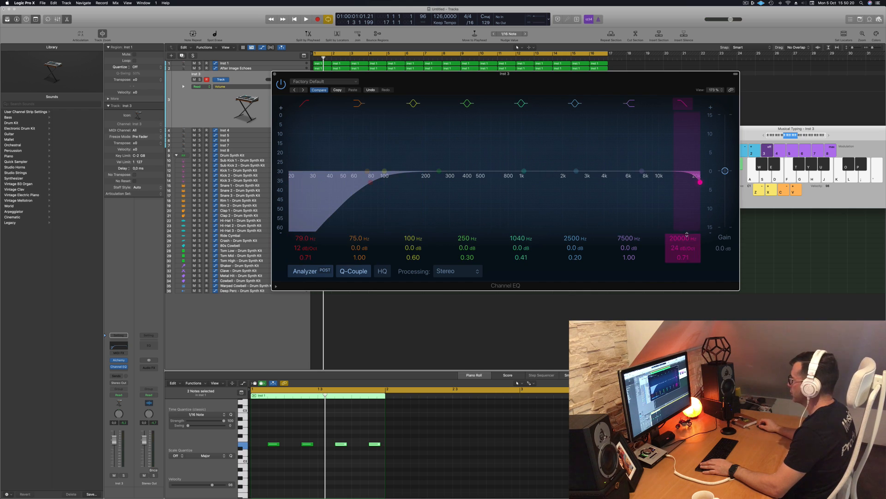
left_click_drag(687, 235, 686, 277)
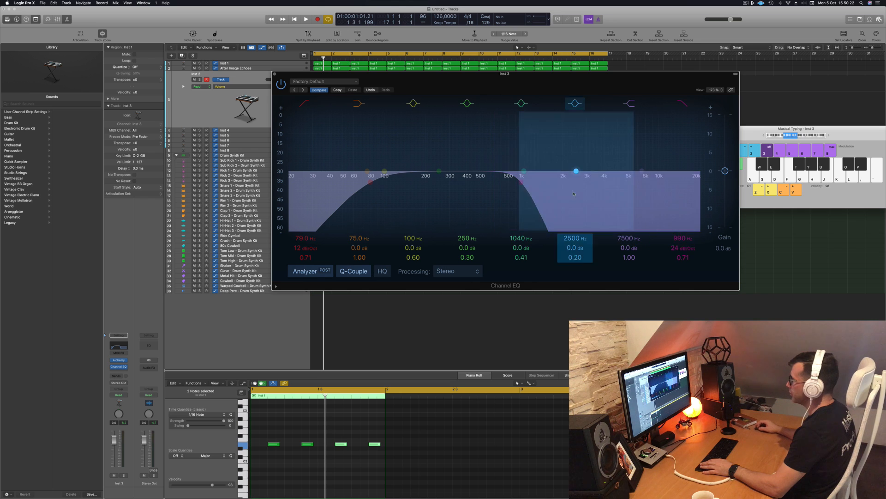
key("space")
left_click_drag(372, 181, 436, 181)
key("space")
key("space")
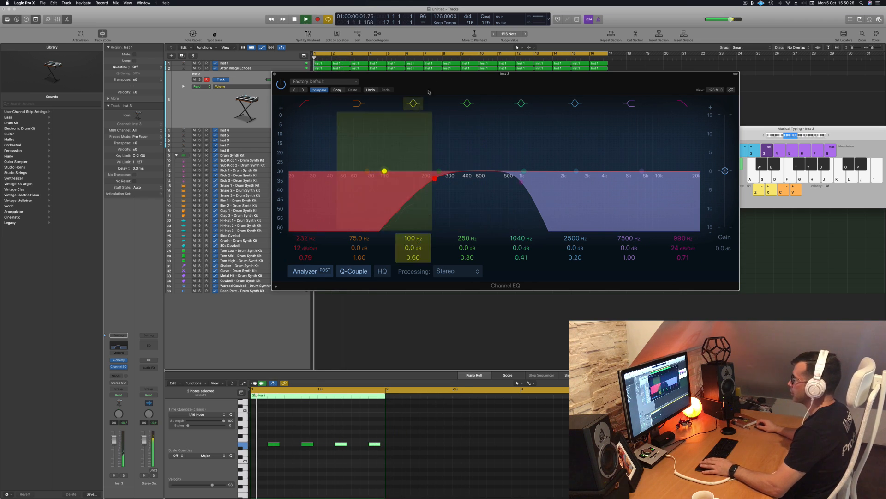
Move the Channel EQ window aside and repeat the one-bar Inst 3 region through bar 16, checking it in playback.
left_click_drag(429, 73, 840, 106)
key("space")
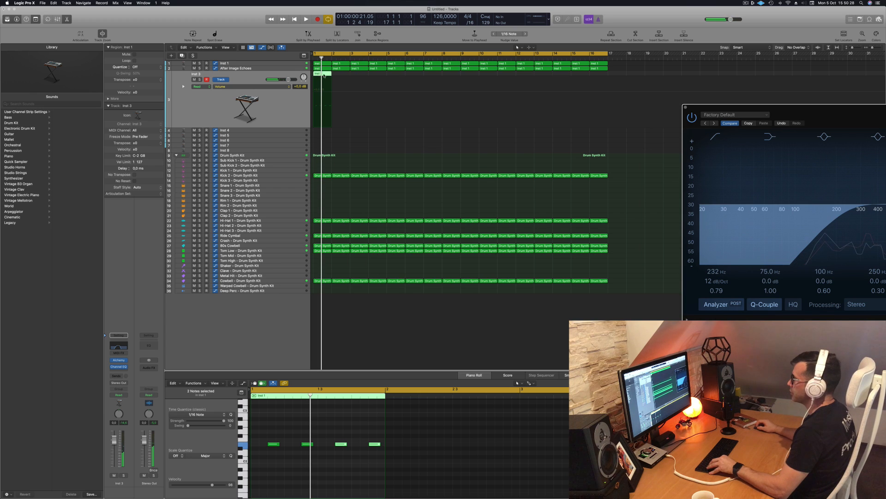
left_click_drag(323, 75, 472, 74)
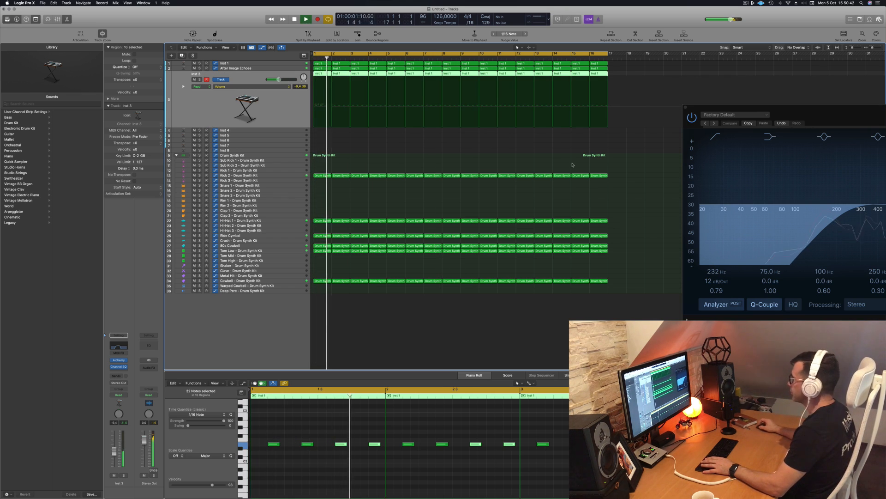
key("space")
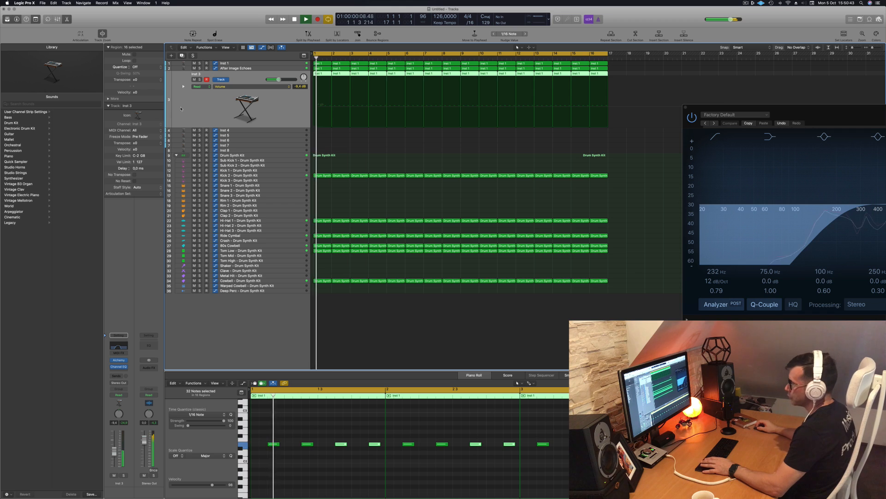
Open Alchemy on Inst 3, filter its presets to the Techno genre, and audition Arpeggio Song while adjusting the track volume.
left_click(120, 361)
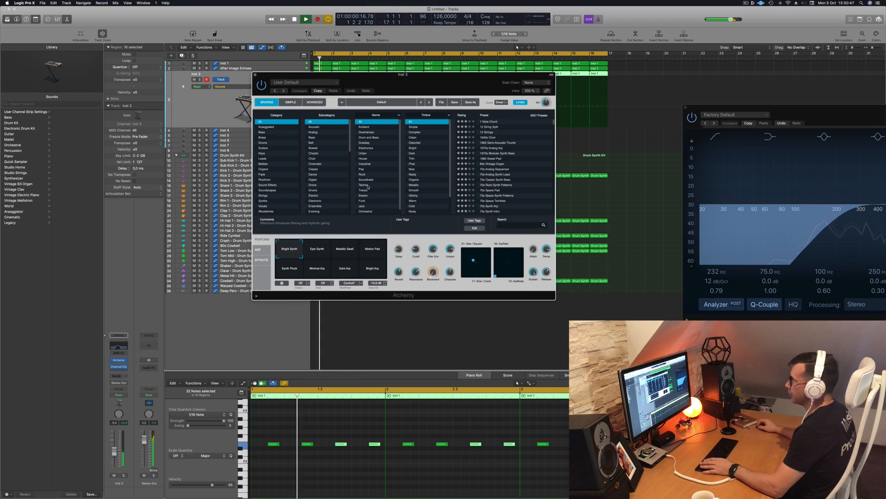
left_click(368, 185)
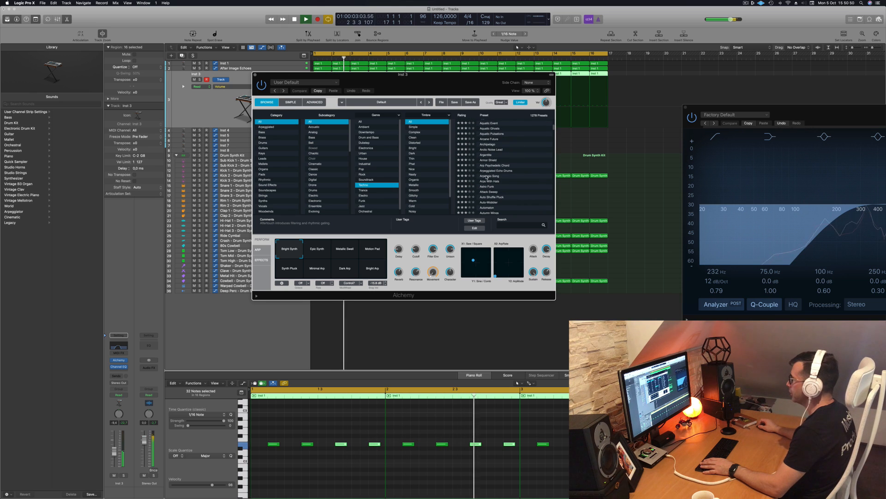
left_click_drag(415, 74, 528, 111)
left_click_drag(111, 457, 112, 452)
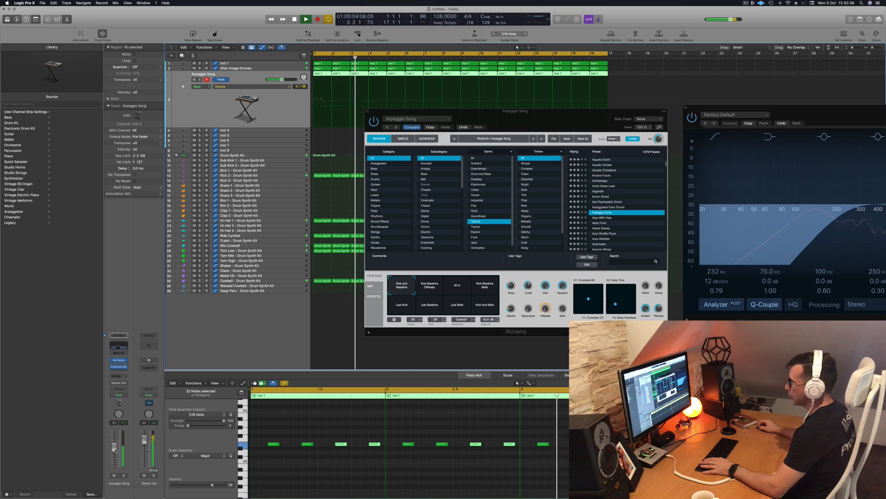
Audition the Alchemy presets Astro Funk and Auto Shuffle Pluck on track 3.
left_click(602, 223)
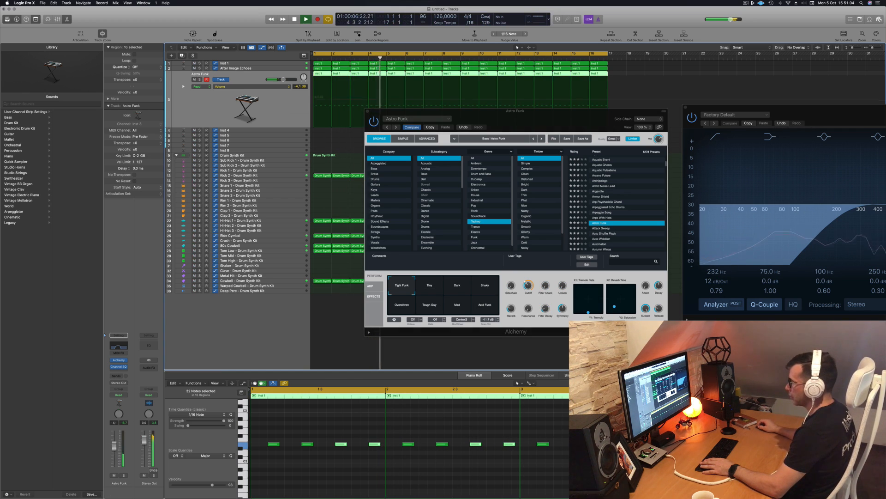
key("space")
scroll(619, 217, "down", 2)
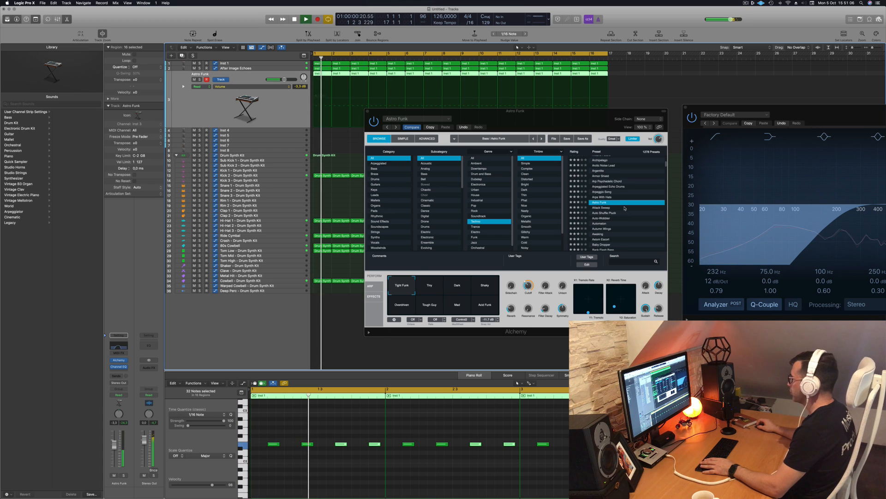
left_click(604, 213)
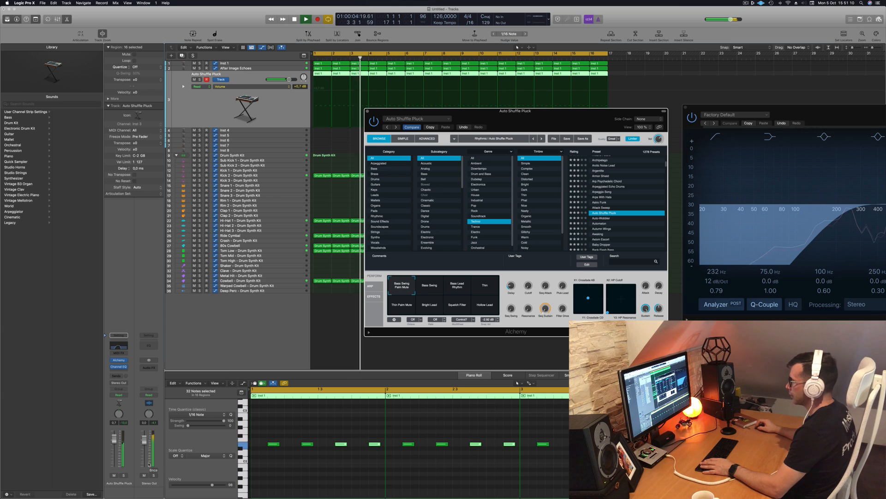
Select all notes in track 3's regions and transpose them up one octave during playback from bar 1.
left_click(309, 488)
key("space")
key("space")
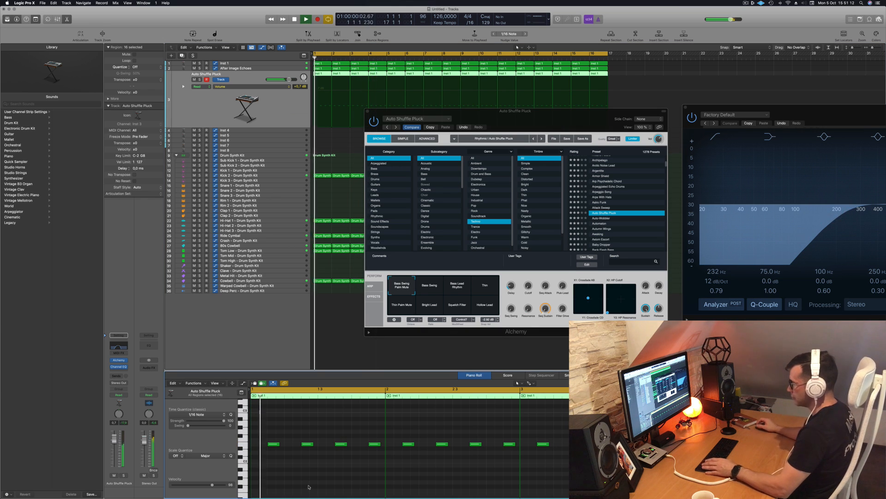
key("super+a")
key("alt+shift+Up")
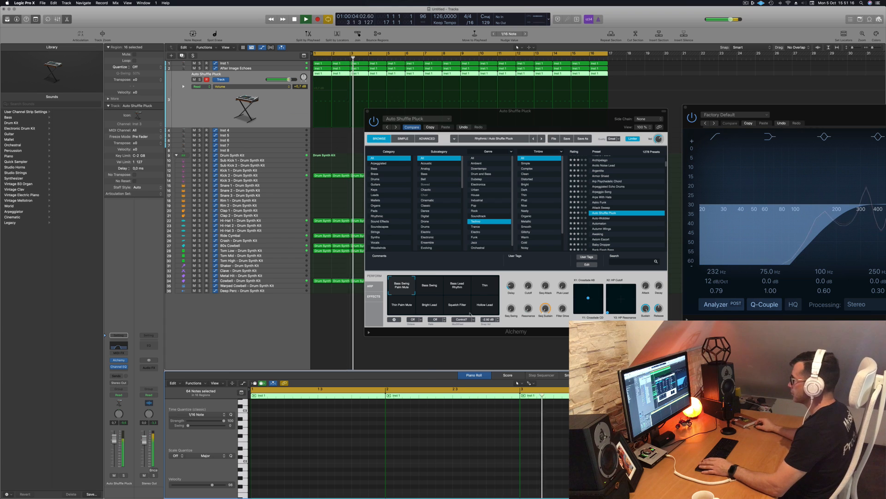
Reposition the Alchemy window and audition the Automation preset, followed by Autumn Wings, on track 3.
left_click_drag(554, 126, 523, 143)
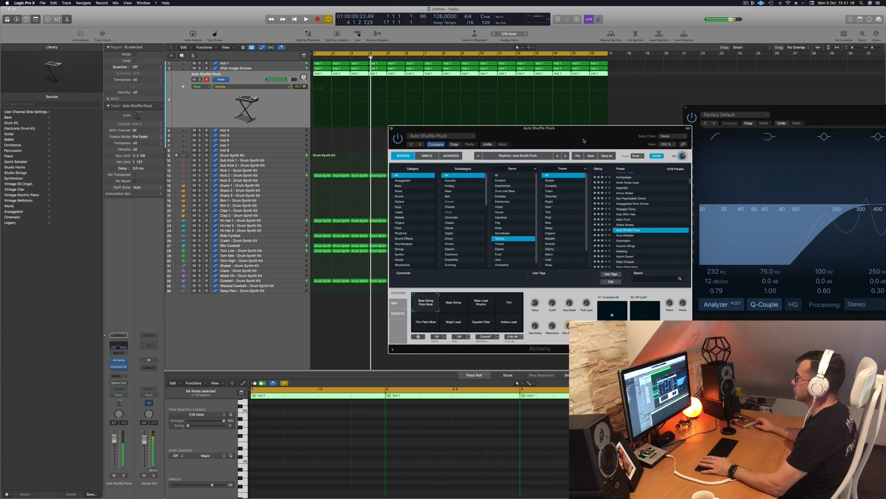
left_click_drag(584, 141, 539, 154)
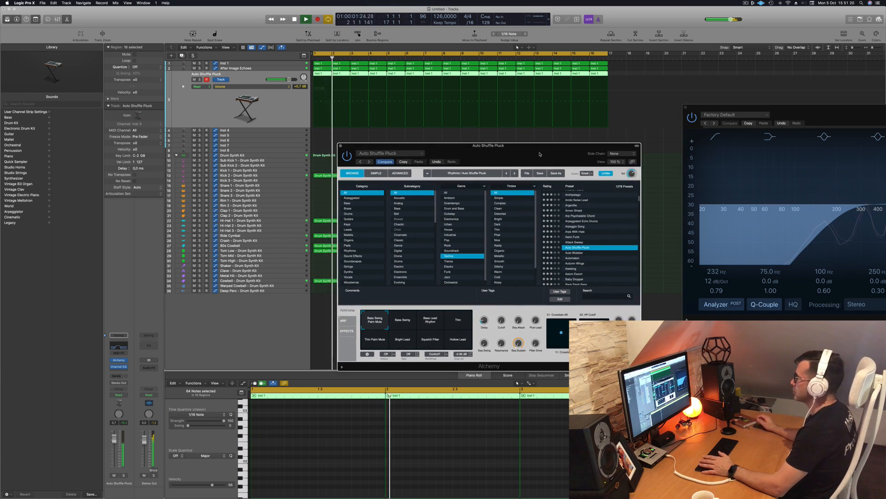
left_click(588, 258)
key("space")
key("space")
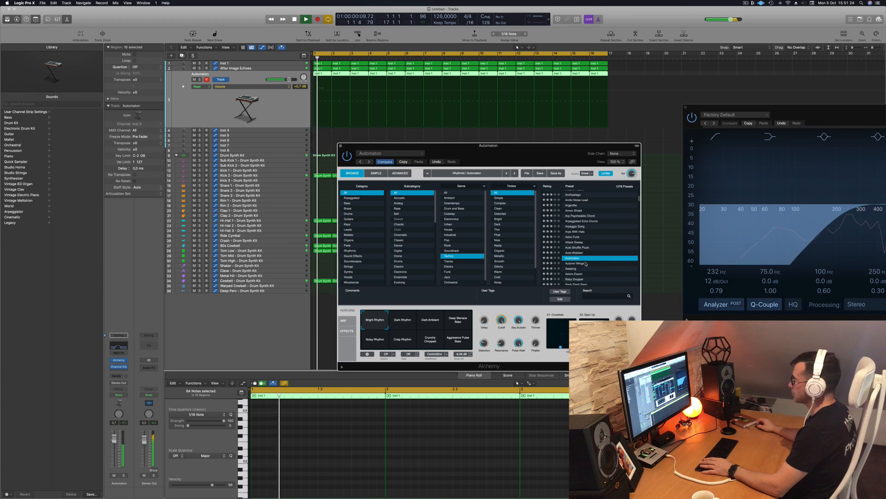
key("Down")
left_click_drag(520, 161, 463, 144)
scroll(552, 228, "down", 3)
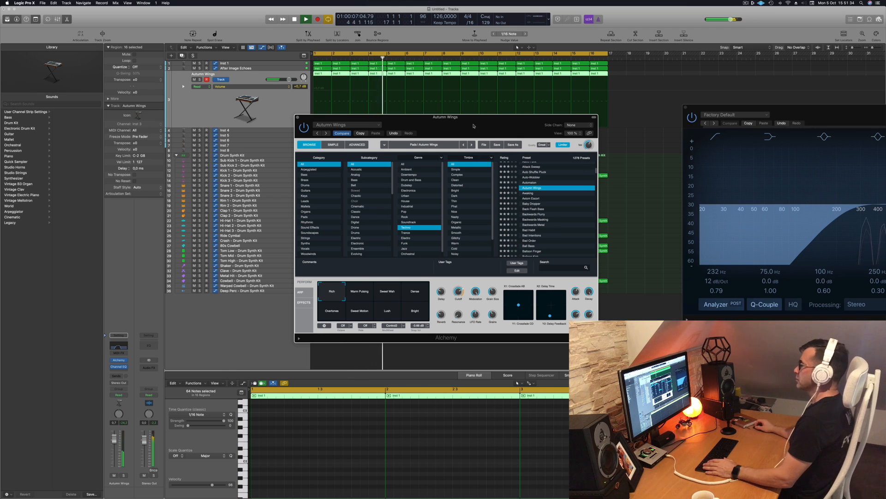
Replay the Autumn Wings part from bar 1 and duplicate its track with the same instrument and settings.
left_click_drag(473, 125, 464, 232)
left_click(272, 119)
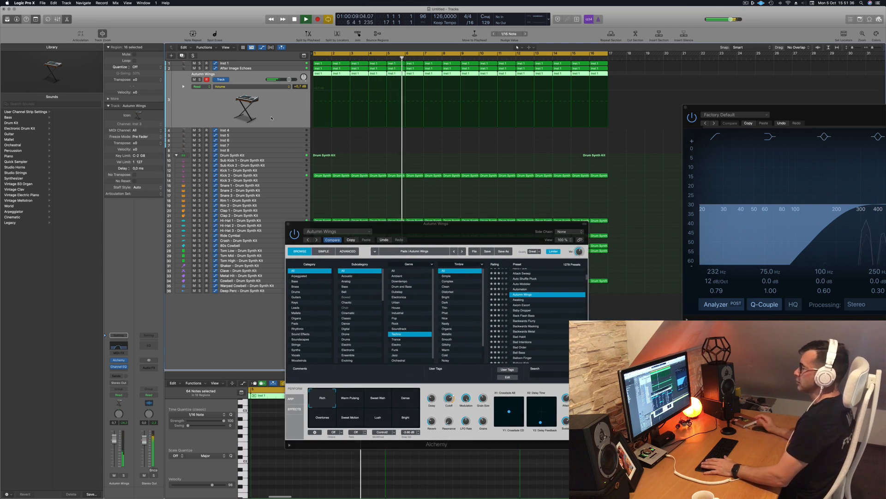
key("Return")
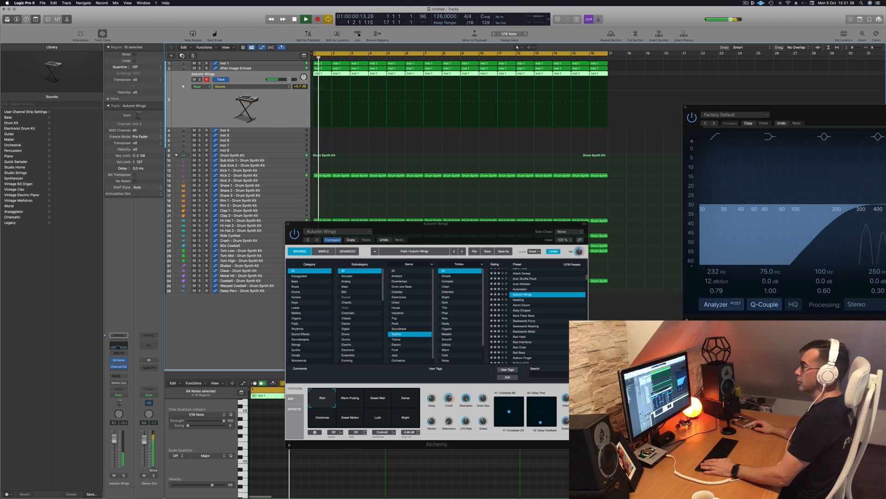
key("super+d")
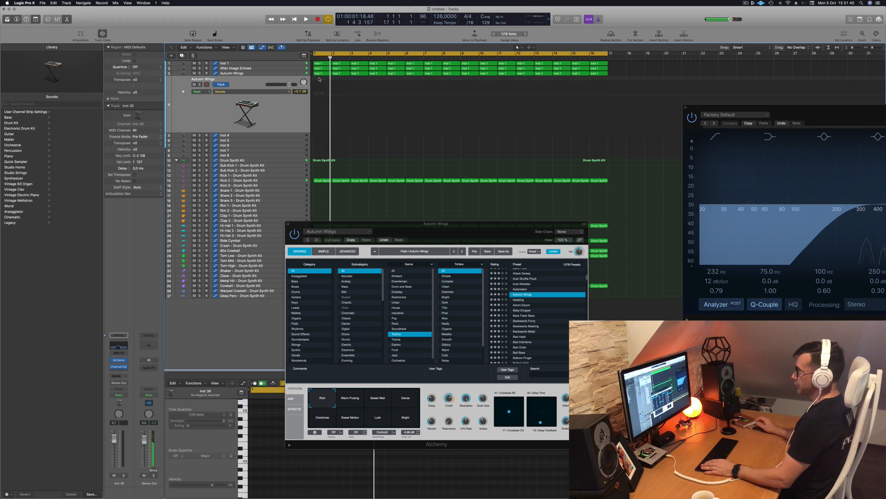
Delete all regions from bar 5 onward on the original Autumn Wings track.
left_click(286, 74)
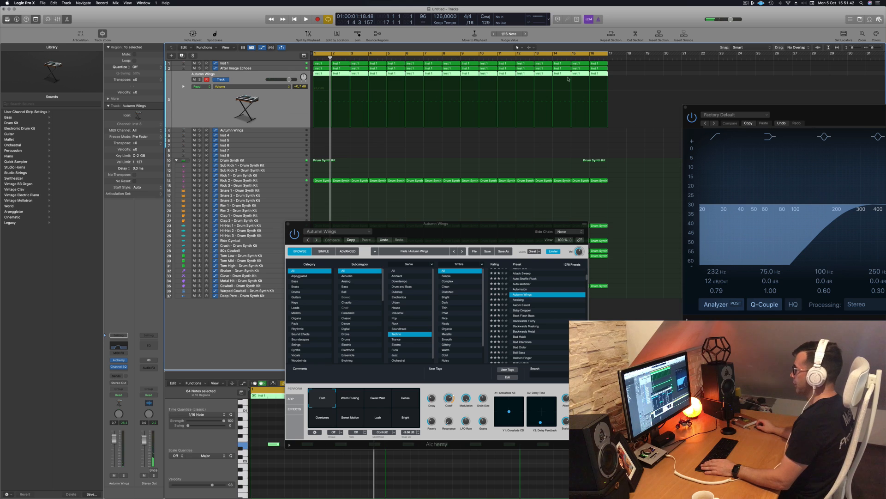
left_click(630, 76)
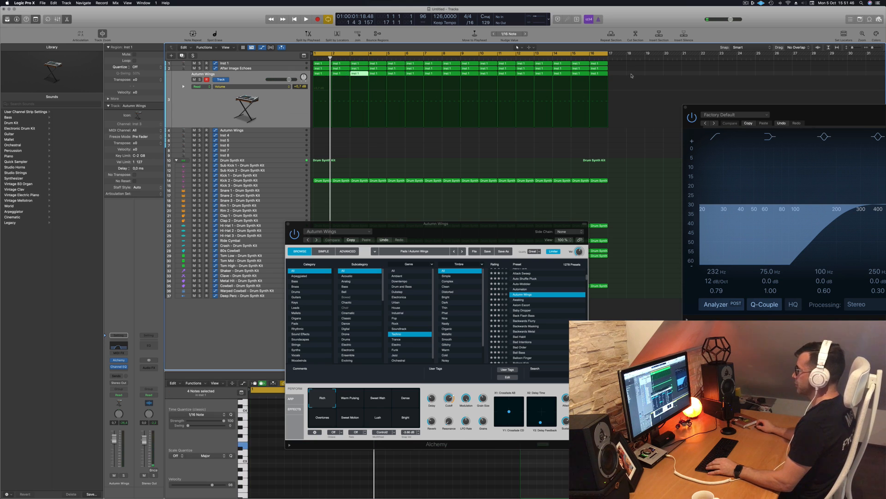
left_click_drag(632, 75, 446, 78)
key("Delete")
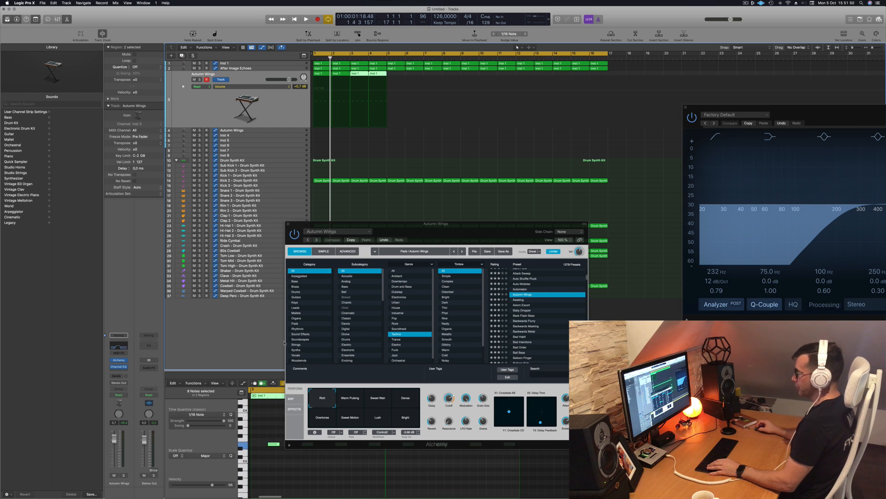
Select the notes in the bar 3 and 4 regions of track 3 and try different semitone transpositions during playback.
left_click(317, 463)
left_click_drag(463, 237, 809, 219)
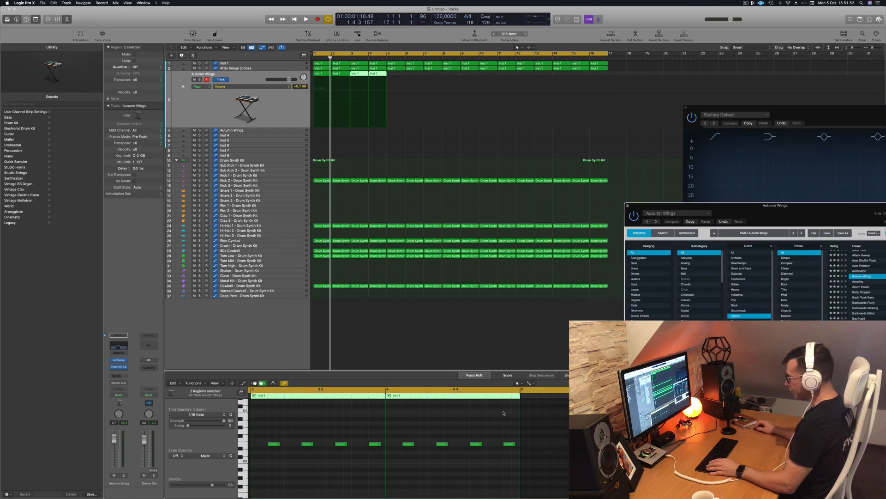
left_click_drag(259, 438, 523, 459)
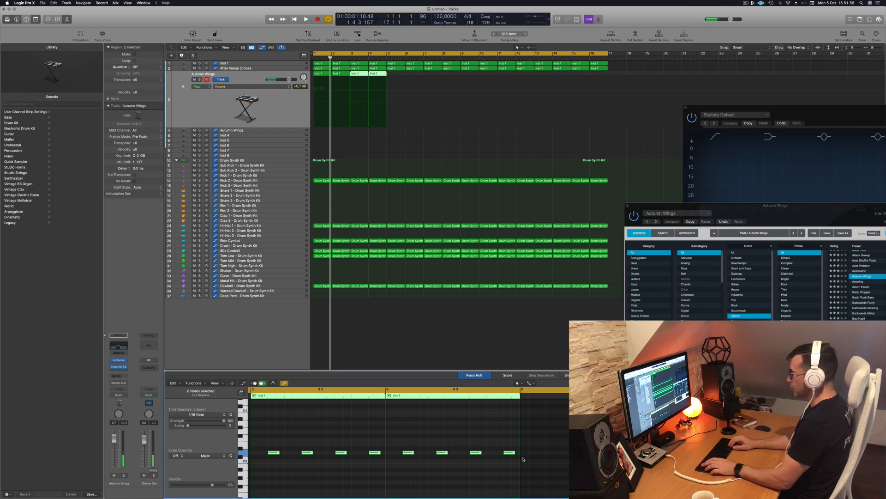
key("space")
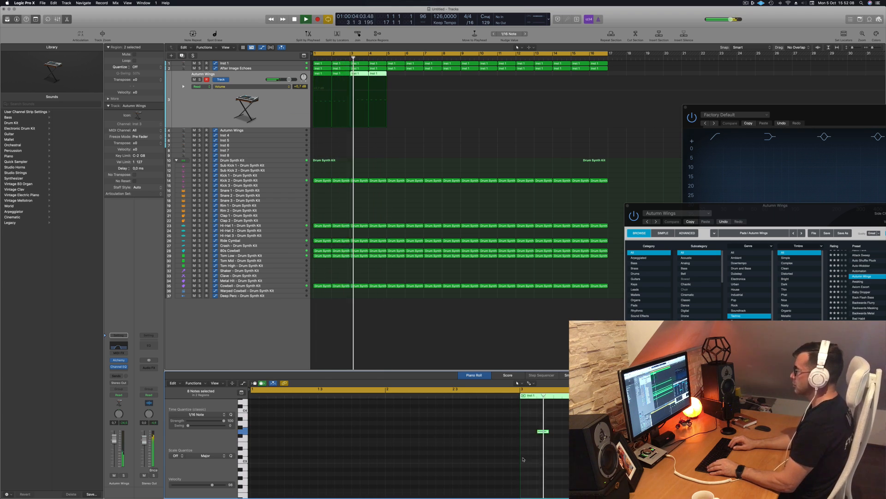
key("alt+Down")
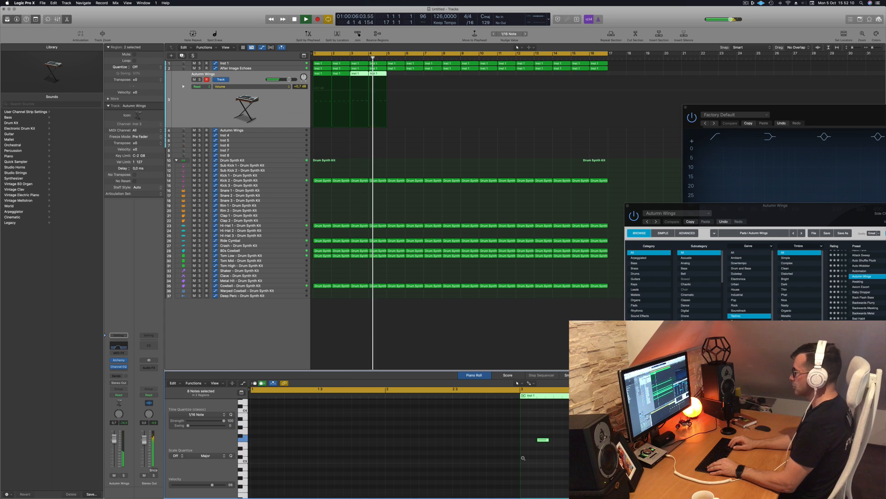
key("alt+Down")
key("alt+Down")
key("alt+Down")
key("alt+Down")
key("alt+Down")
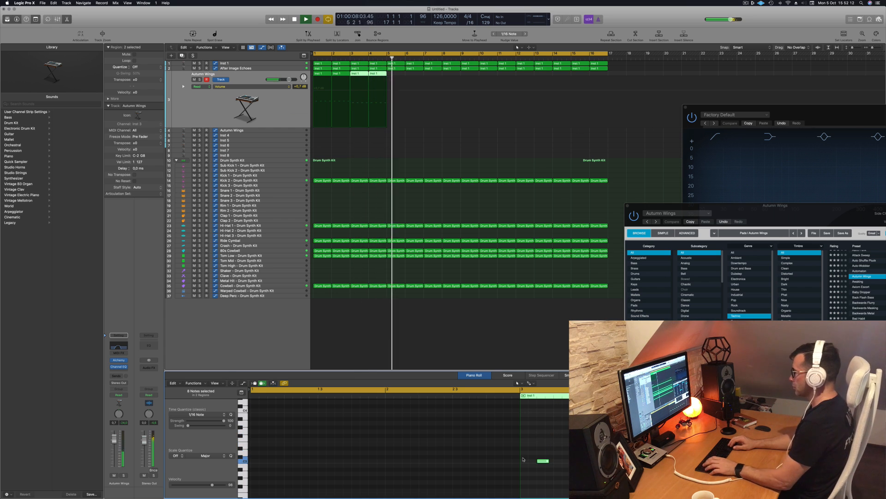
key("Return")
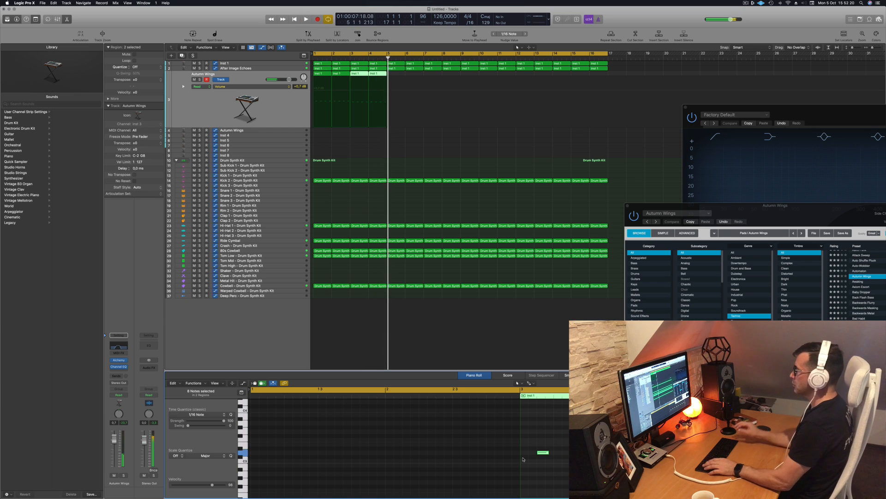
Copy the first four track 3 regions repeatedly to fill the track up to bar 17.
left_click_drag(755, 214, 527, 127)
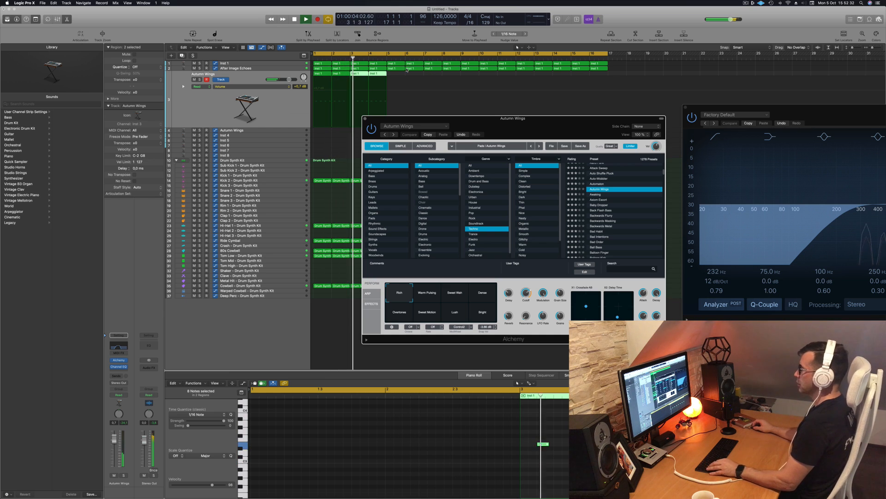
mouse_move(396, 74)
left_mouse_down()
mouse_move(315, 77)
mouse_move(395, 81)
left_mouse_up()
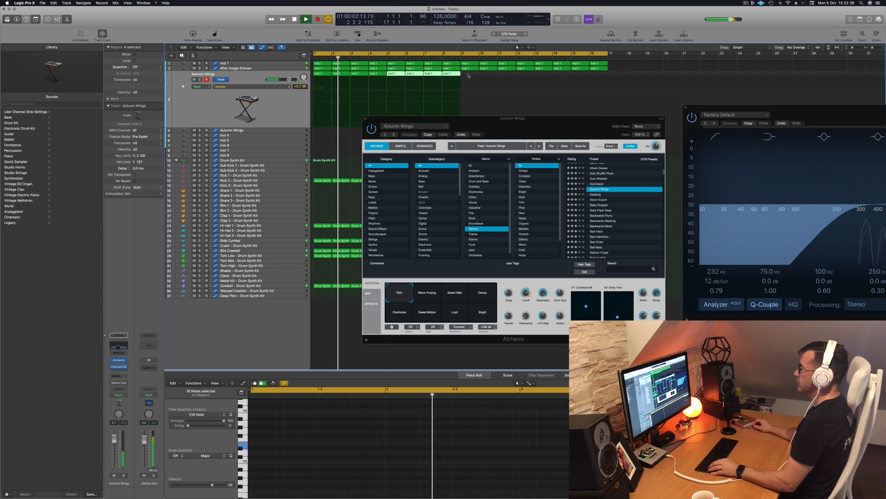
left_click_drag(323, 74, 470, 82)
Audition the Autumn Wings performance snapshots Warm Pulsing, Sweet Wah, Dense, Overtones, Sweet Motion, Lush and Bright in Alchemy.
left_click_drag(483, 118, 527, 176)
left_click(467, 354)
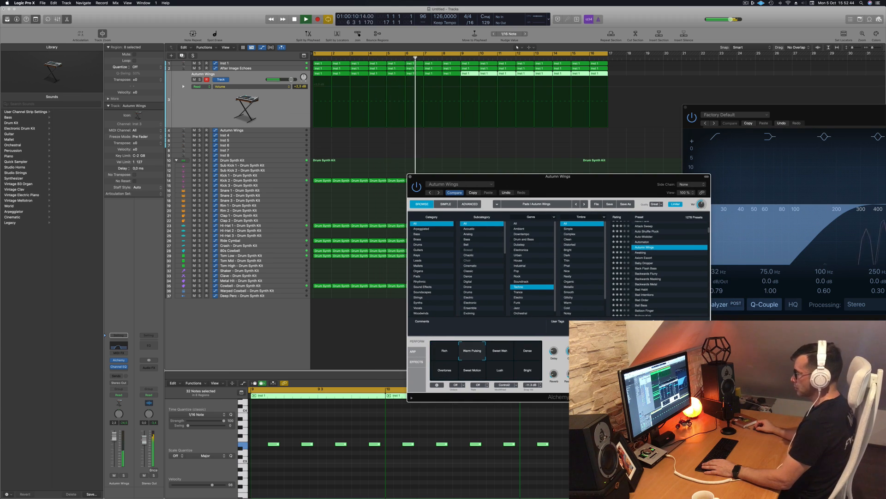
left_click(308, 398)
left_click(500, 355)
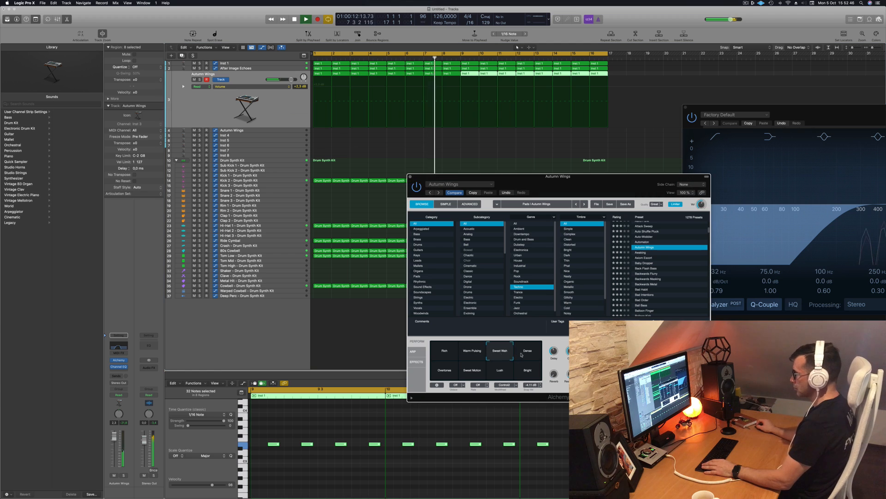
left_click(526, 355)
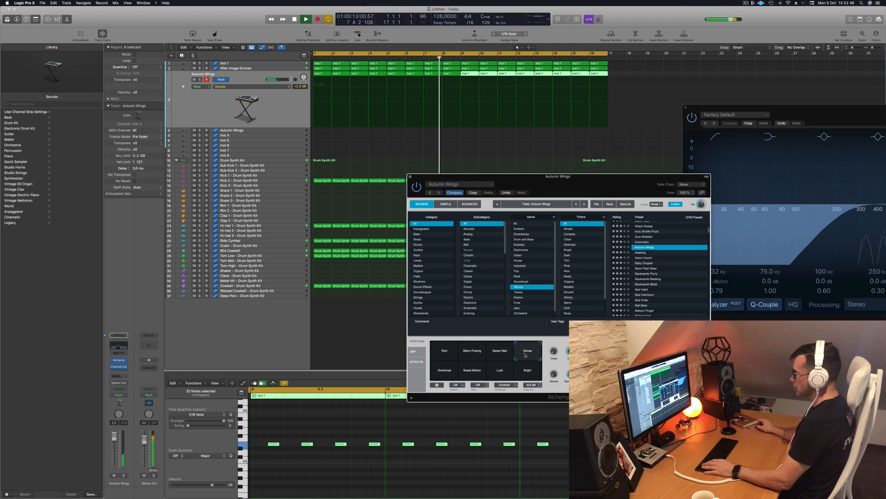
left_click(443, 375)
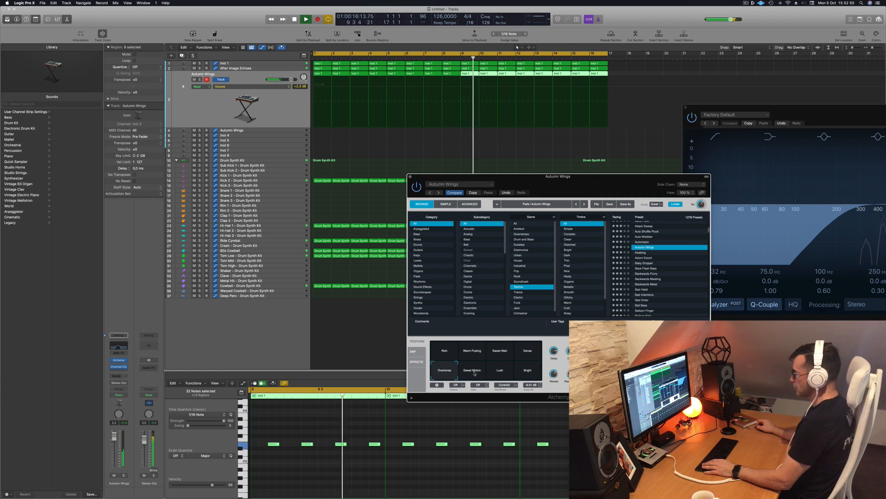
left_click(475, 374)
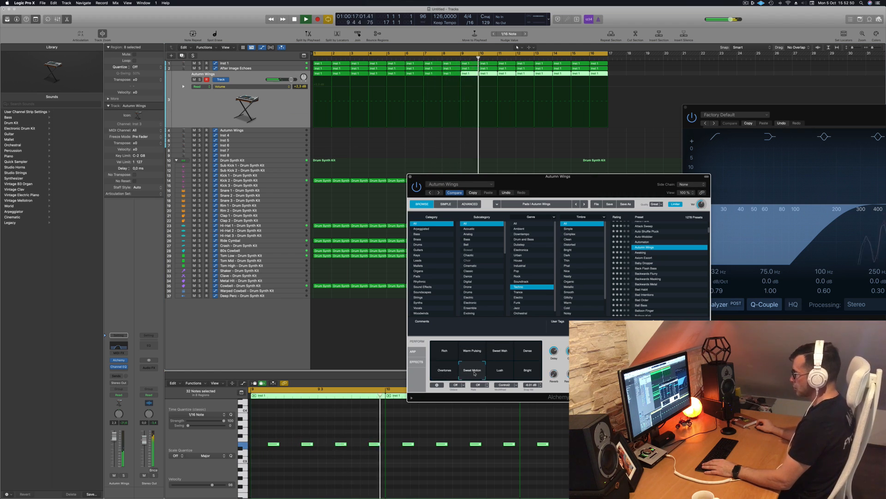
left_click(500, 372)
left_click(531, 372)
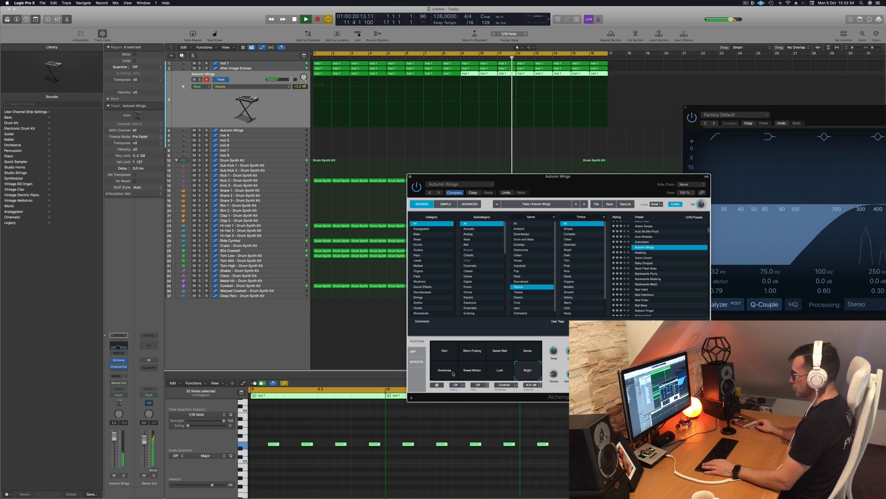
Compare the Sweet Wah and Dense snapshots again, choose Warm Pulsing, and raise the track 3 volume.
left_click(477, 353)
left_click(499, 354)
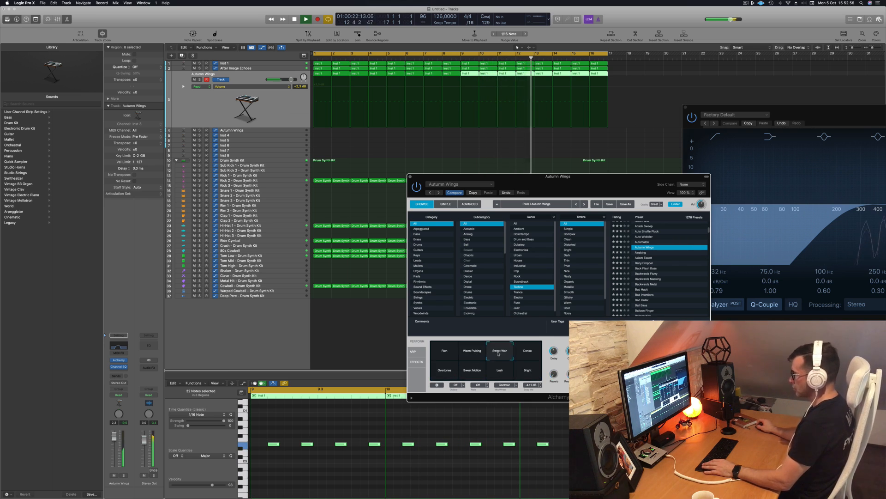
left_click(523, 352)
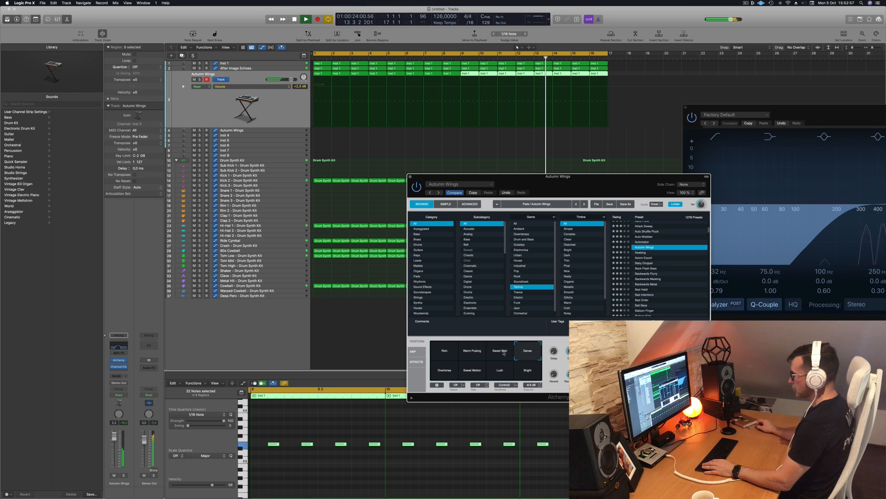
left_click(469, 351)
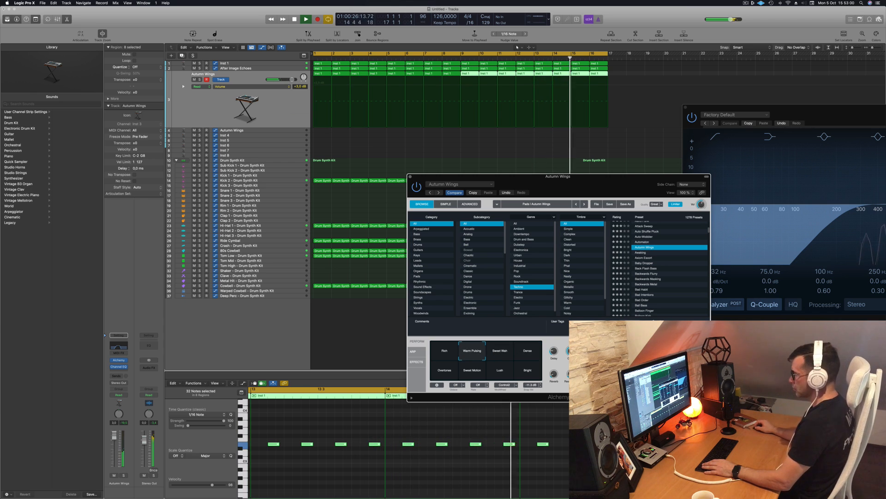
left_click_drag(291, 80, 293, 79)
key("Return")
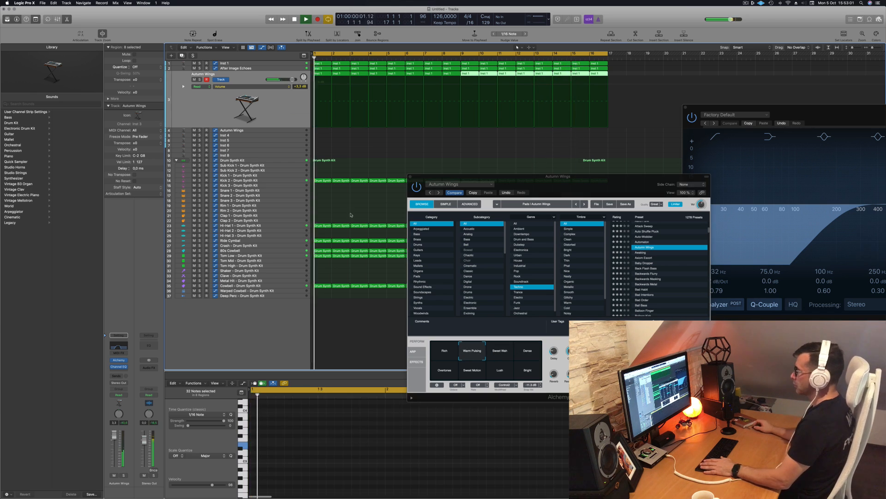
Close Alchemy, restart playback of track 3 from bar 1, and reopen its Channel EQ.
left_click(411, 177)
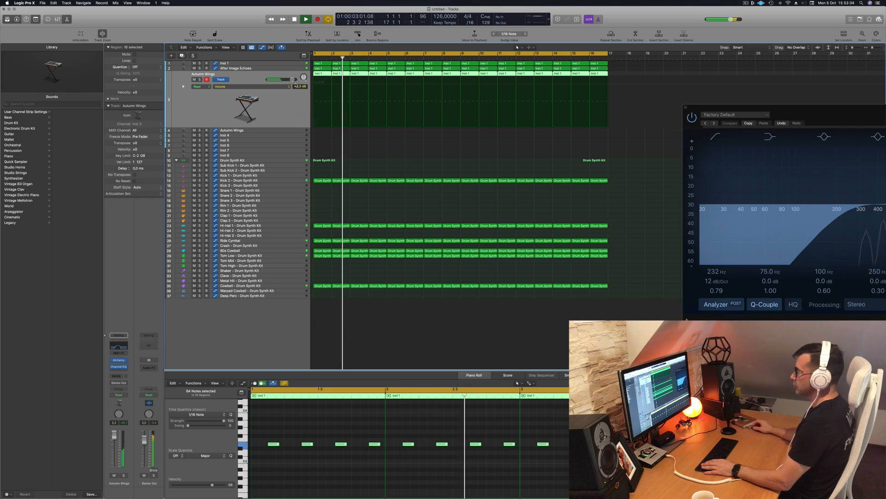
key("Down")
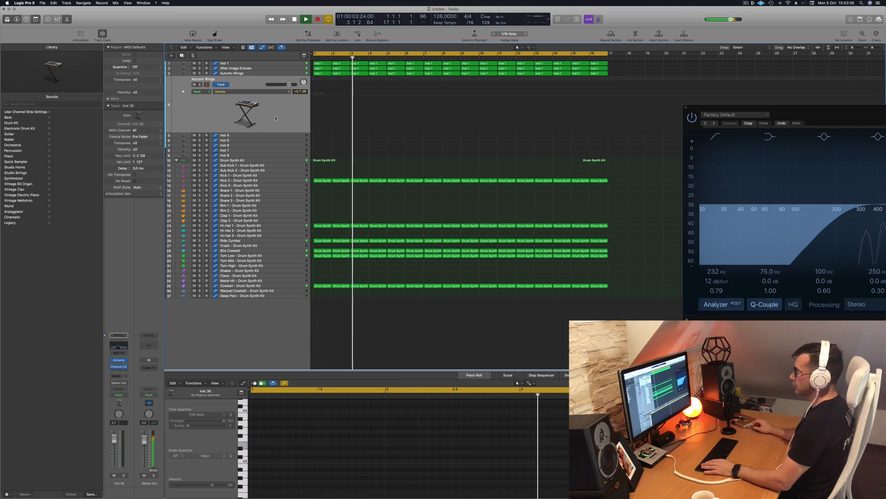
left_click(296, 73)
key("Return")
left_click(121, 347)
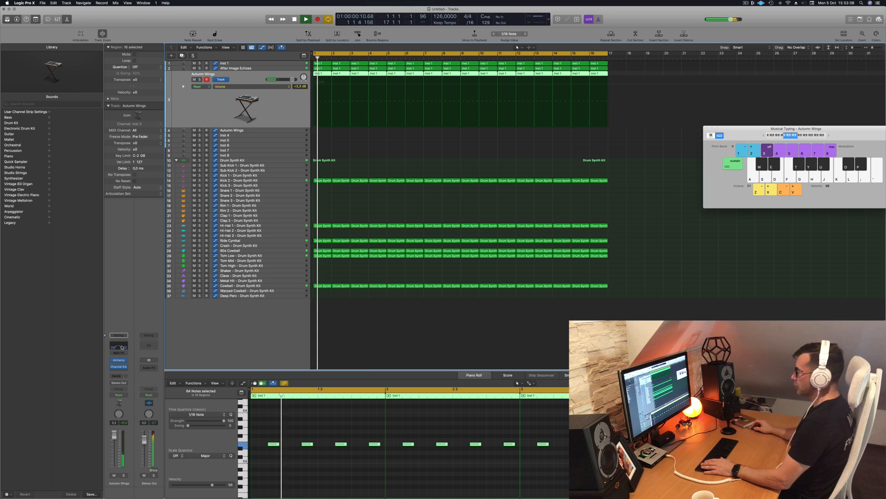
left_click(121, 347)
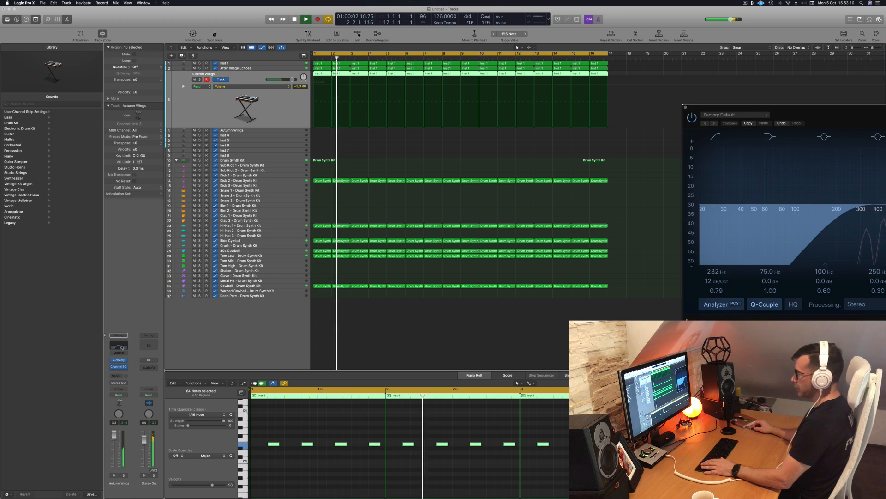
Check Alchemy's performance controls on track 3 and lower the track volume to +0.8 dB.
left_click(119, 360)
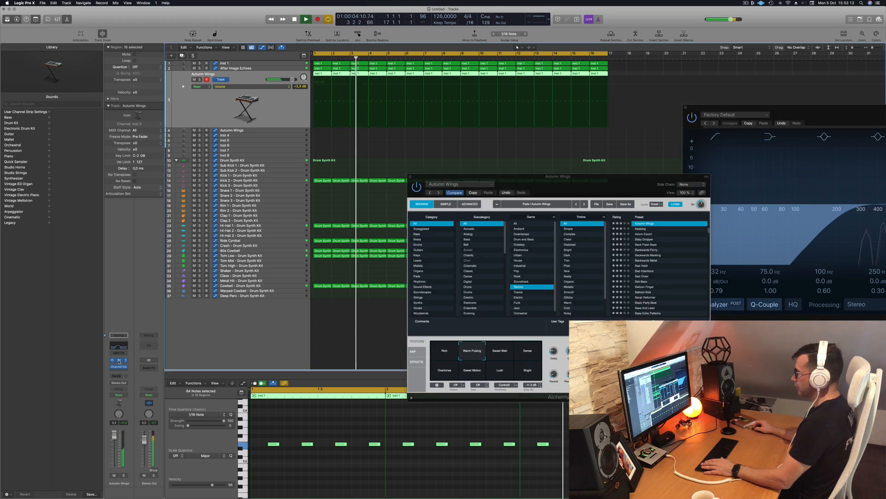
left_click(571, 351)
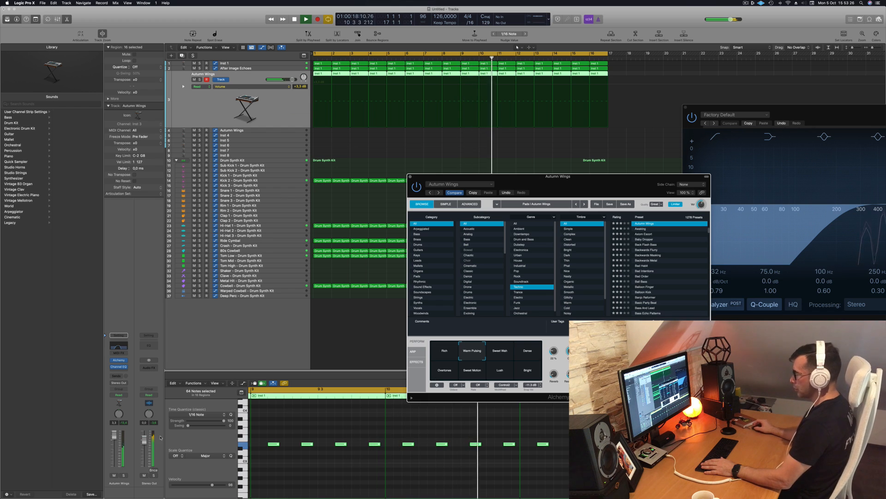
left_click(248, 108)
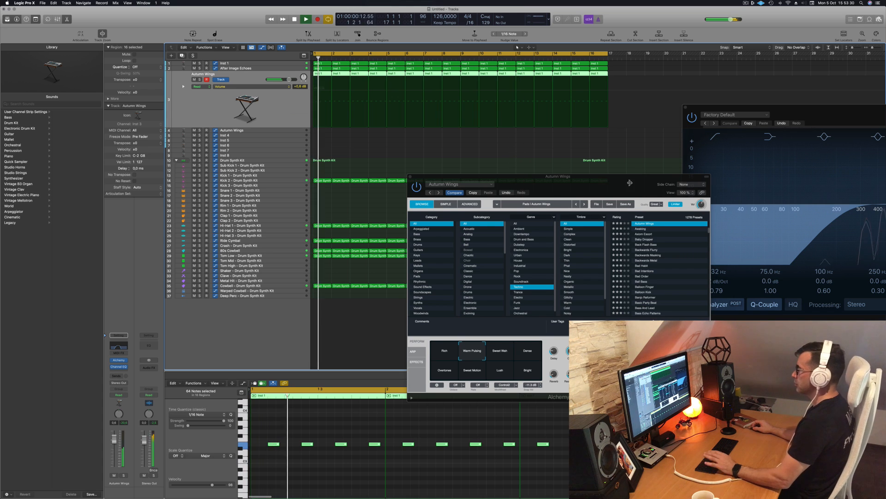
left_click_drag(410, 177, 367, 186)
left_click(367, 186)
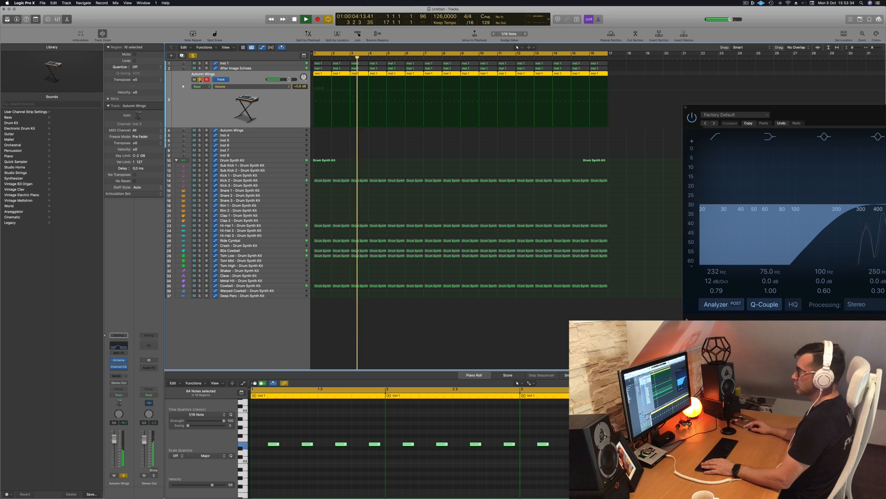
Replay the arrangement from bar 1 without solo and compare the After Image Echoes track with Autumn Wings.
key("space")
key("Return")
key("space")
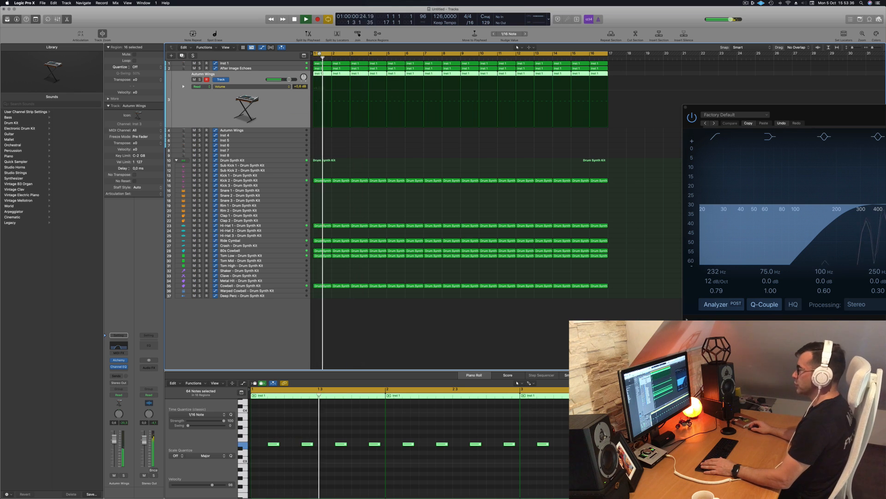
left_click(287, 68)
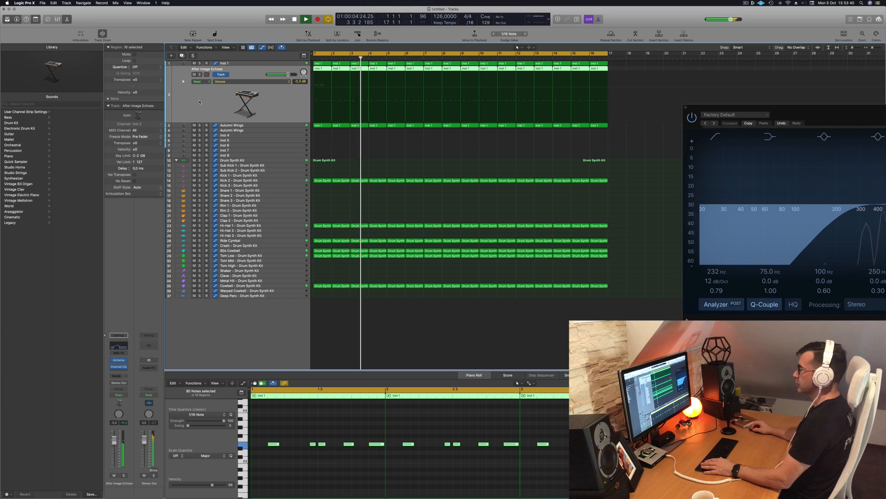
left_click(279, 124)
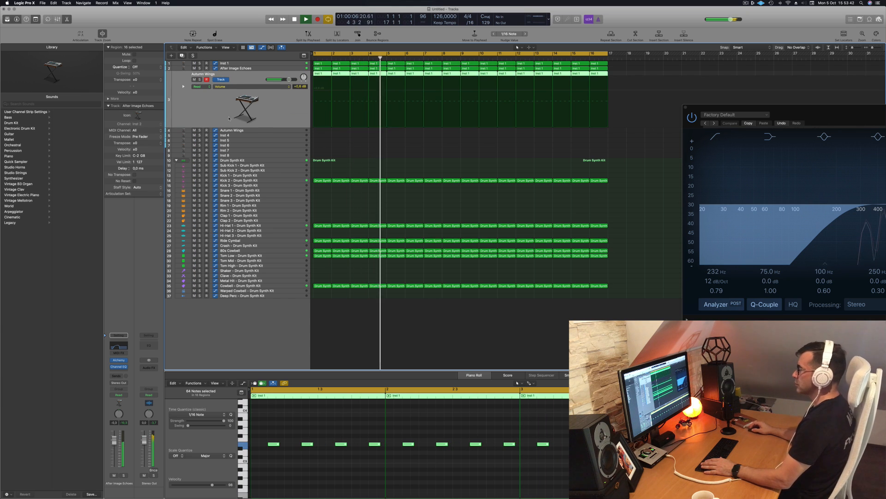
Duplicate the Autumn Wings track with its settings, copy its 16 regions onto the duplicate one octave lower, and start playback.
key("cmd+d")
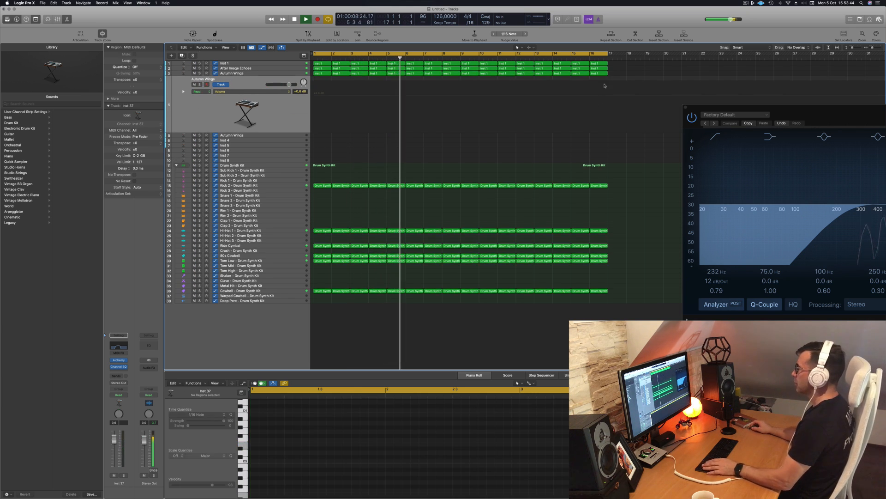
key("space")
left_click_drag(617, 76, 266, 78)
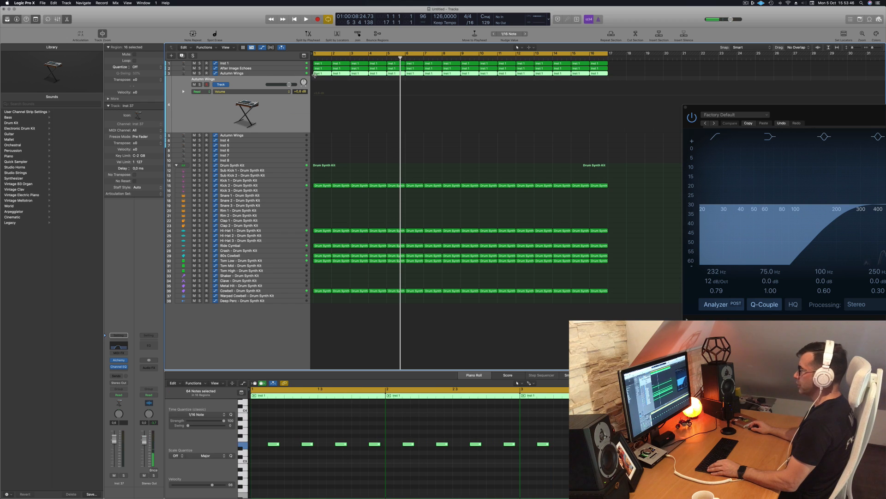
left_click_drag(321, 75, 321, 80)
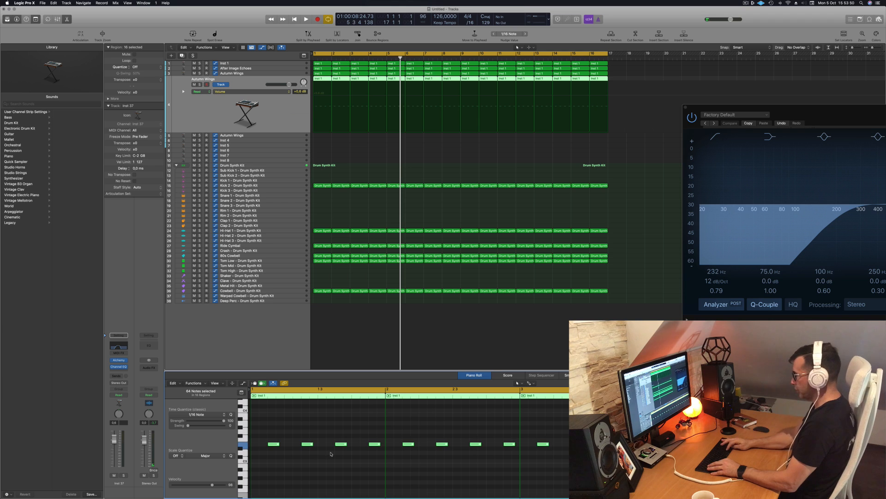
key("space")
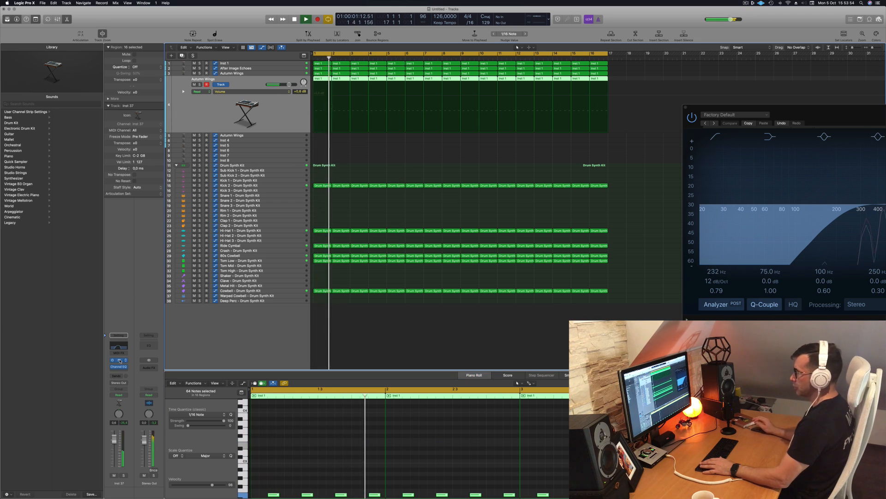
Compare the Rich and Lush snapshots in the duplicated track's Alchemy and choose Sweet Motion.
left_click_drag(439, 82, 546, 109)
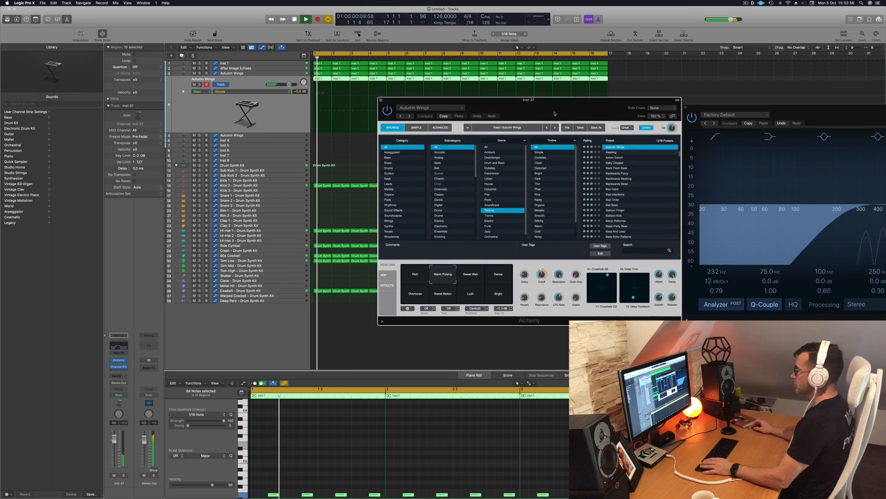
left_click(420, 273)
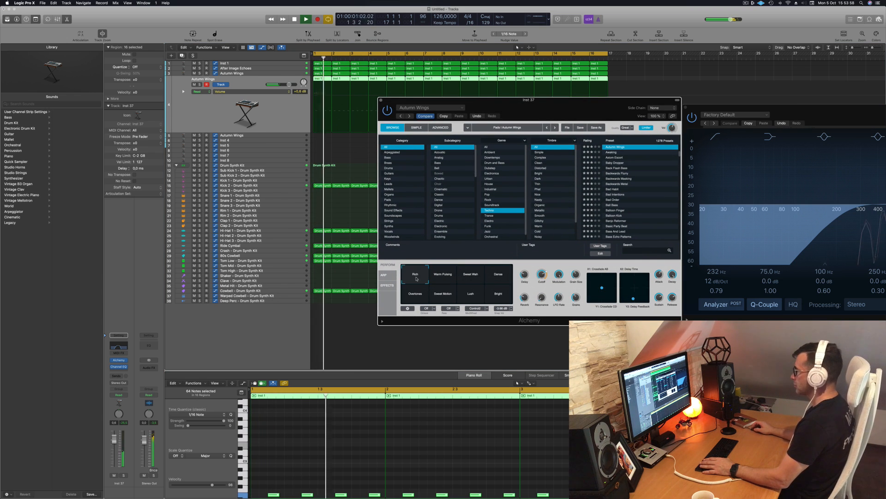
left_click(470, 294)
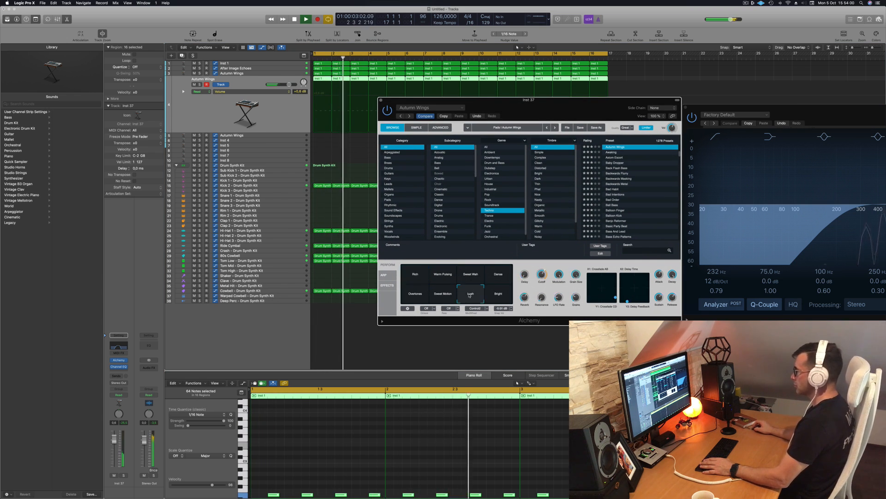
left_click(443, 296)
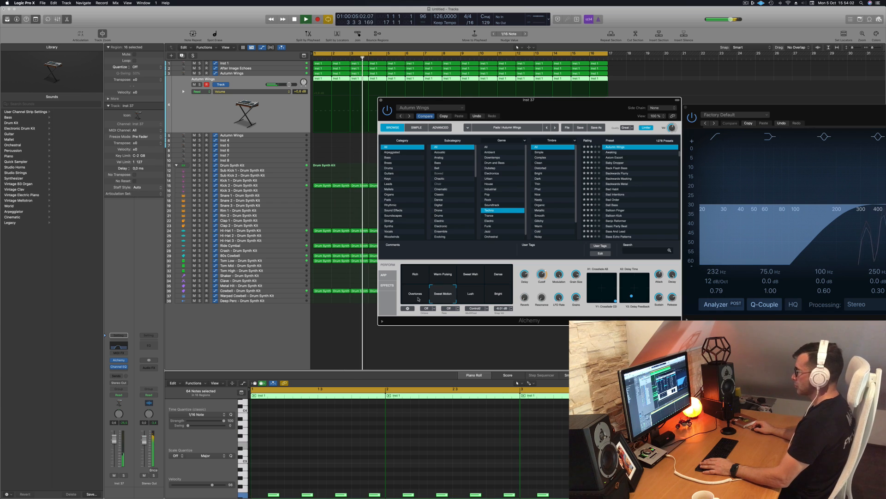
left_click(124, 475)
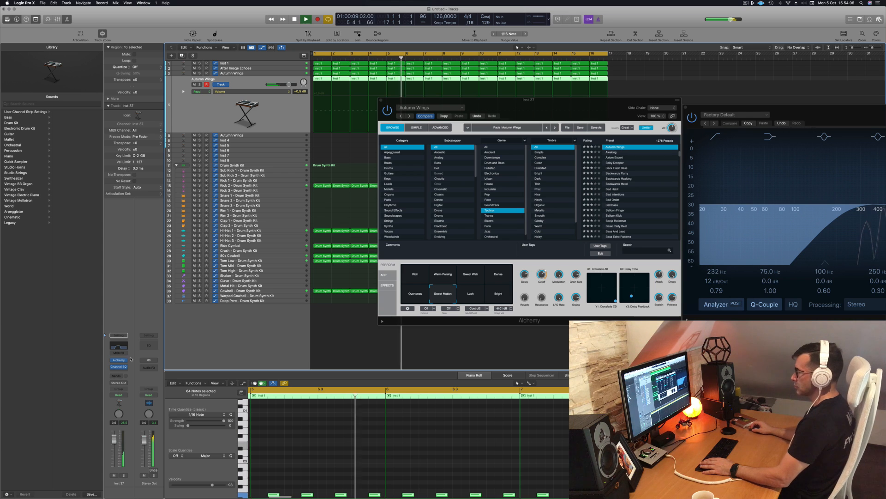
Set the duplicated track's Channel EQ low cut to 274 Hz and its high cut to 780 Hz.
left_click(119, 345)
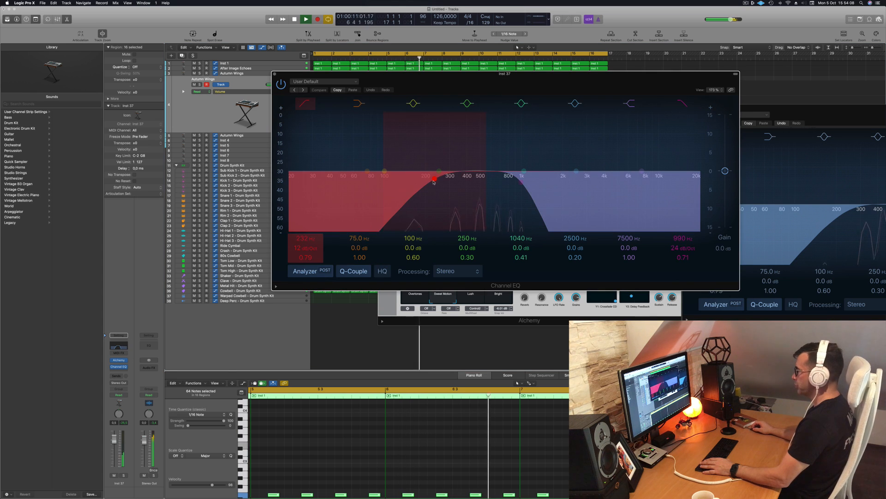
left_click_drag(442, 181, 444, 183)
left_click_drag(521, 183, 525, 184)
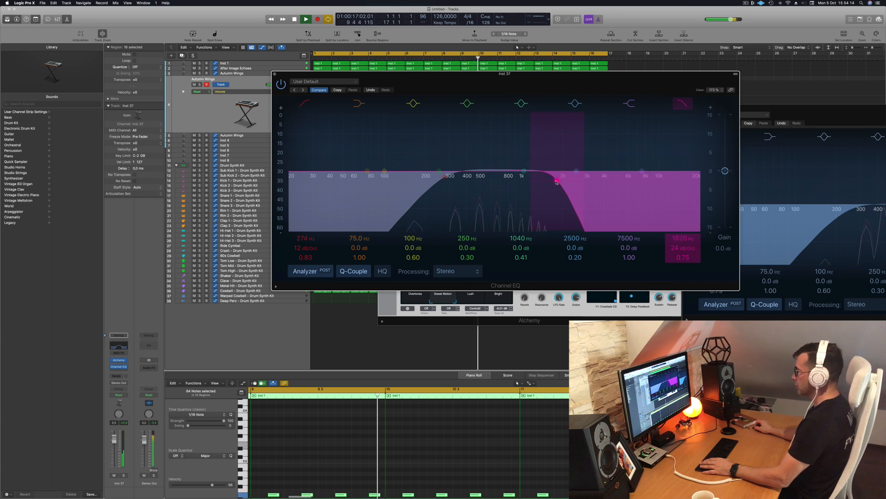
left_click_drag(557, 182, 506, 183)
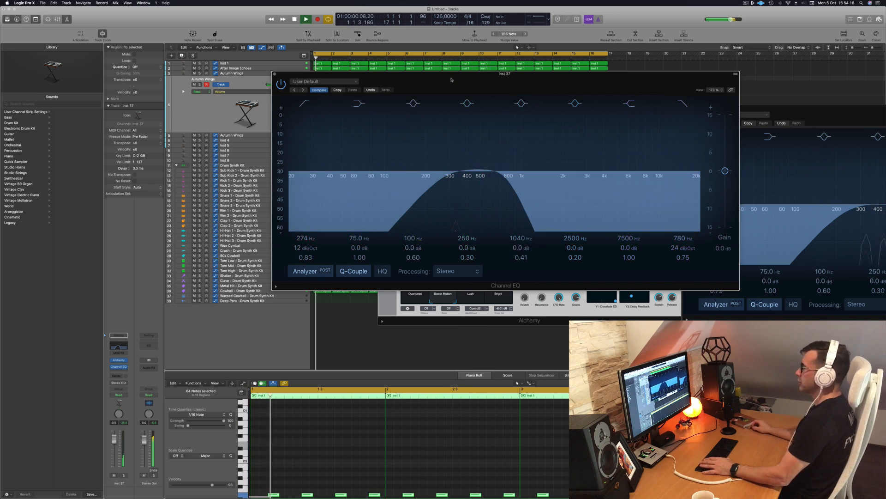
Switch the duplicated track's automation to Touch and record a rising sweep of the Channel EQ high-cut frequency during playback.
left_click_drag(451, 76, 654, 143)
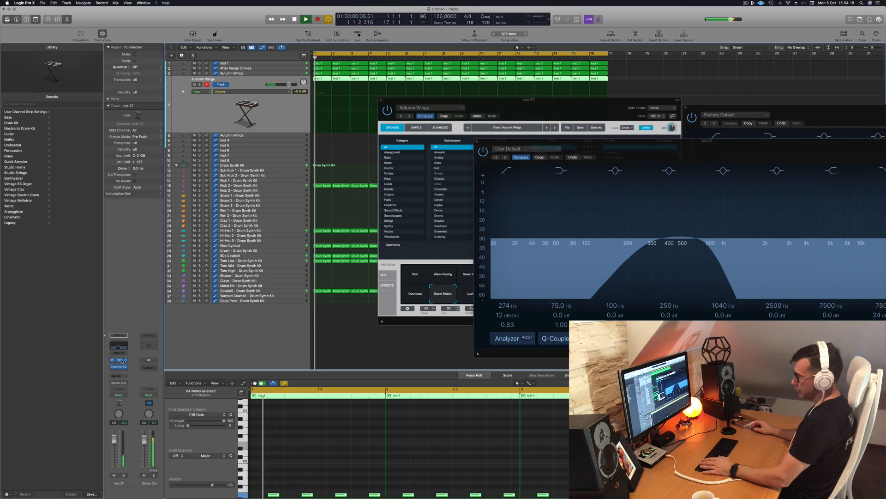
left_click(121, 395)
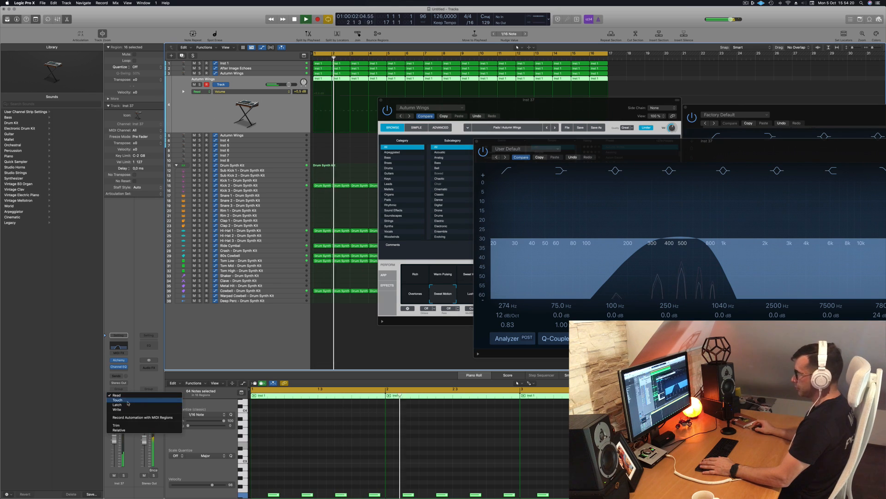
left_click(124, 399)
left_click_drag(739, 144, 523, 178)
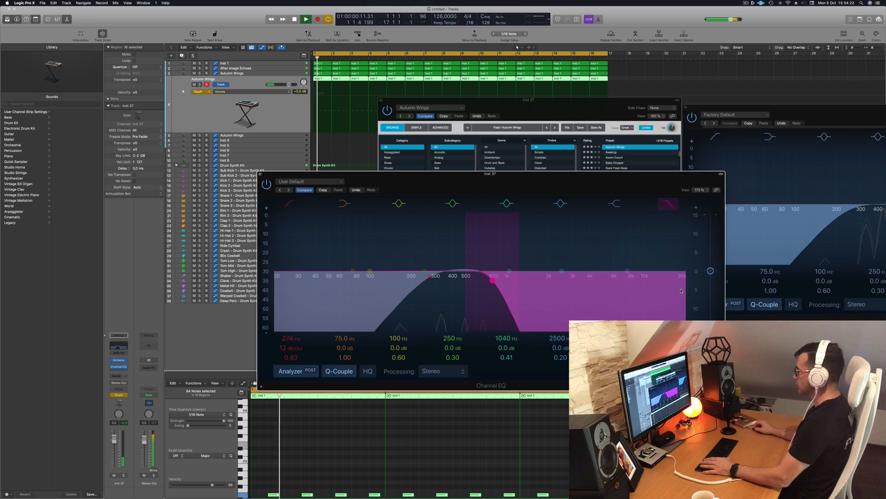
left_click_drag(493, 281, 586, 280)
key("Return")
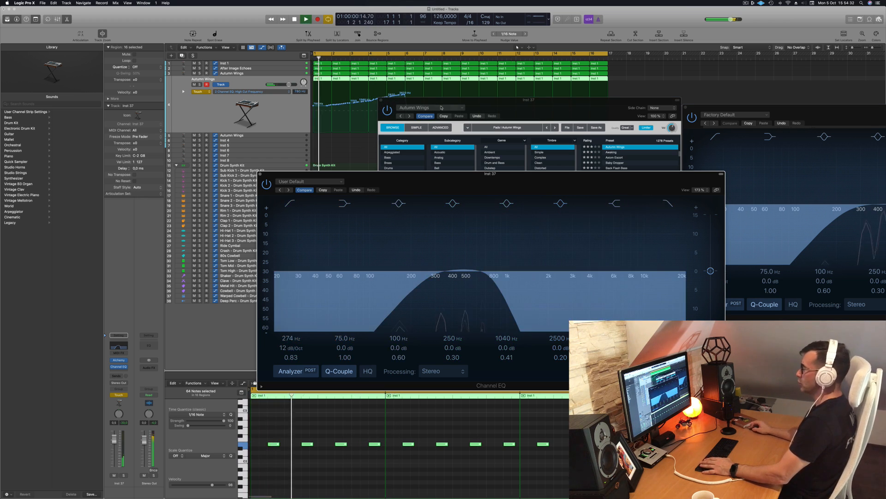
Simplify the recorded high-cut automation to a straight rising ramp from bar 1 to bar 5.
left_click_drag(485, 100, 737, 89)
key("Return")
mouse_move(404, 96)
left_mouse_down()
mouse_move(340, 94)
mouse_move(313, 106)
left_mouse_up()
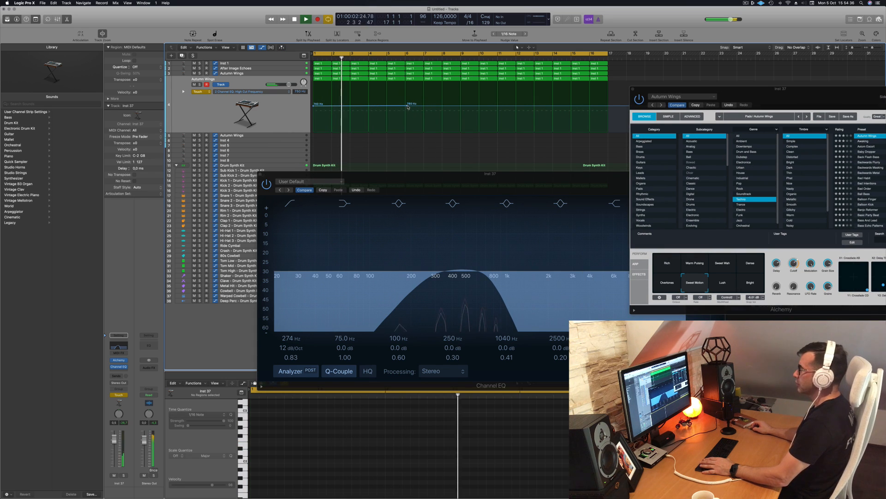
left_click_drag(409, 107, 407, 102)
left_click_drag(407, 101, 386, 95)
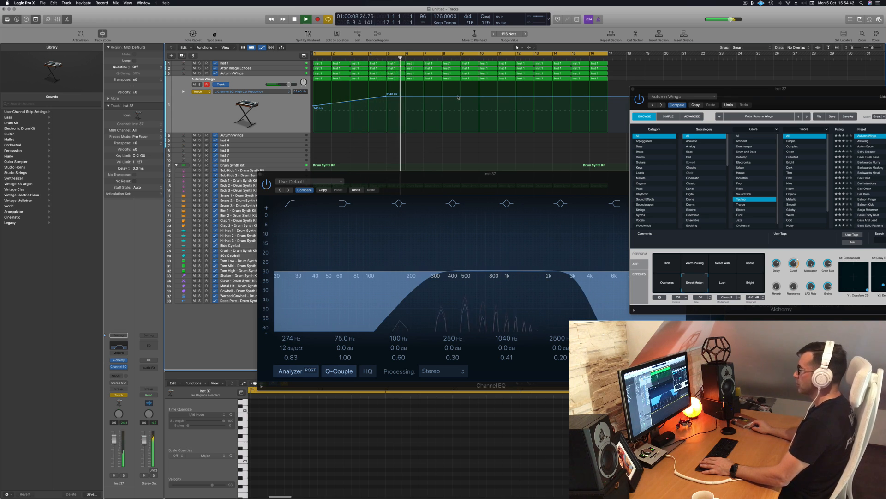
Extend the high-cut ramp to 20000 Hz at bar 9, remove the bar 5 point, and set the automation mode to Read.
left_click(461, 96)
left_click_drag(461, 97, 462, 82)
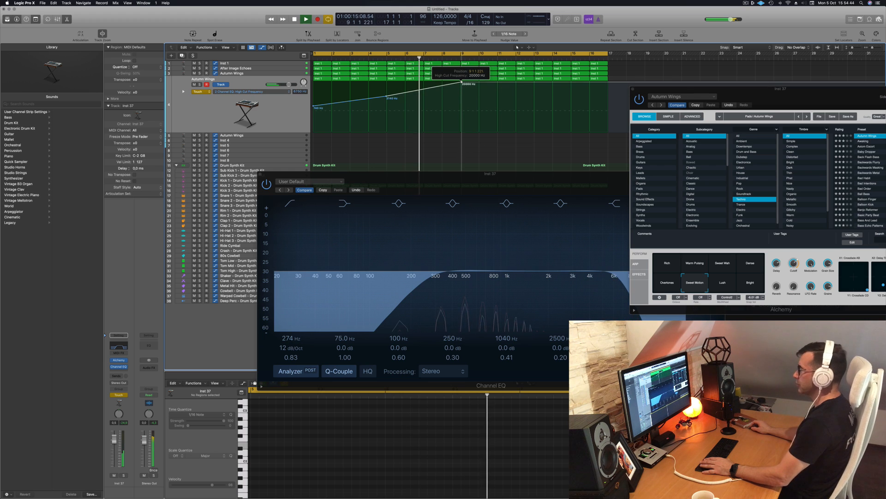
double_click(386, 96)
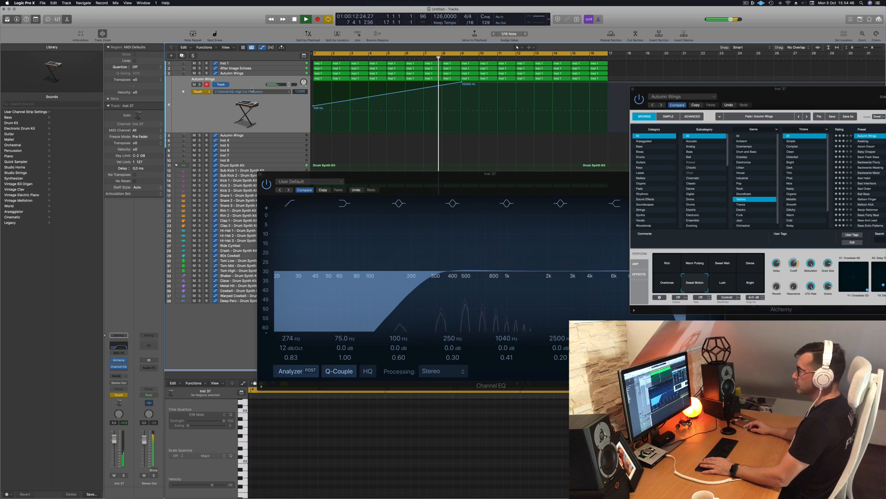
left_click(201, 93)
left_click(203, 87)
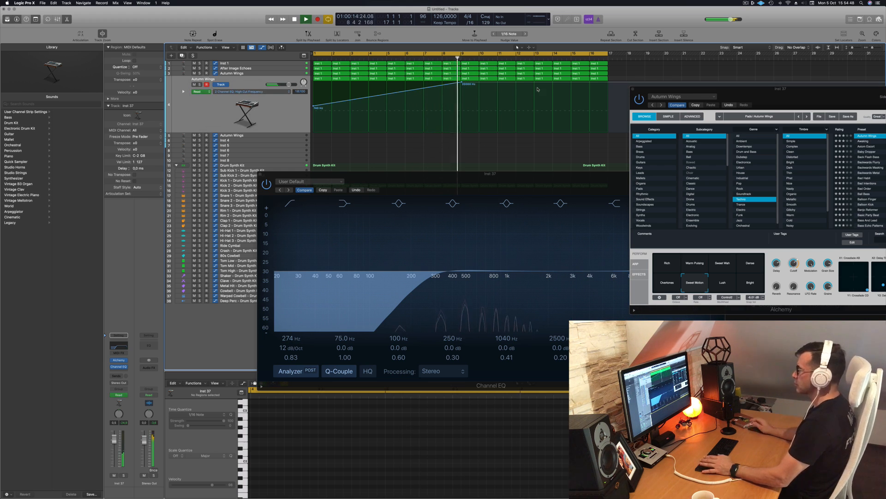
Lower the high-cut ramp's start and end points and repeat the rise from bar 9 to bar 17.
key("space")
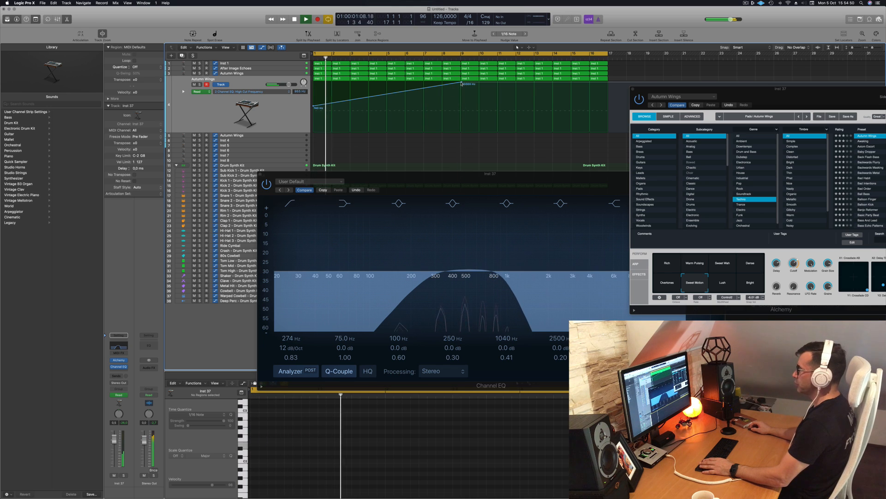
left_click_drag(462, 82, 462, 98)
key("space")
left_click_drag(313, 105, 313, 111)
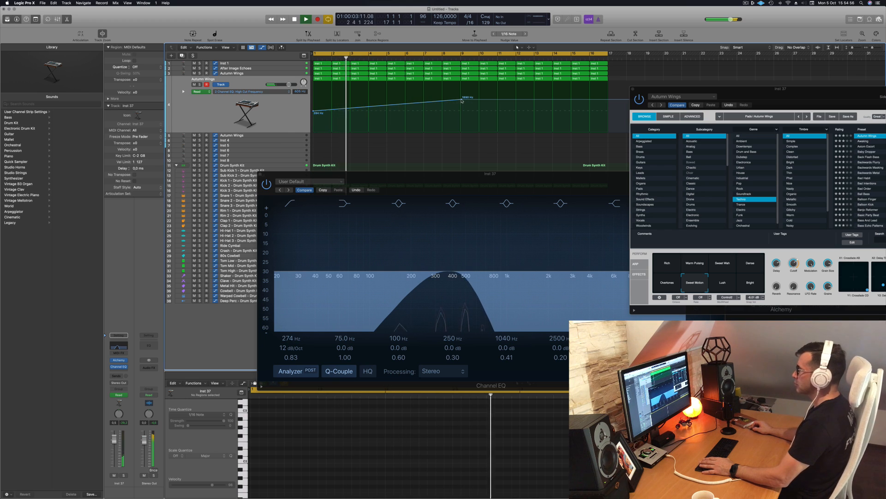
left_click_drag(461, 98, 463, 109)
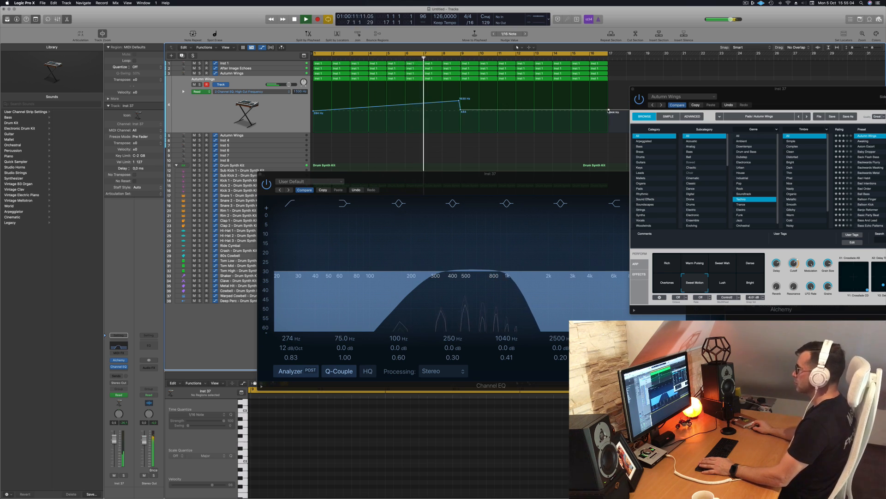
left_click_drag(609, 110, 588, 98)
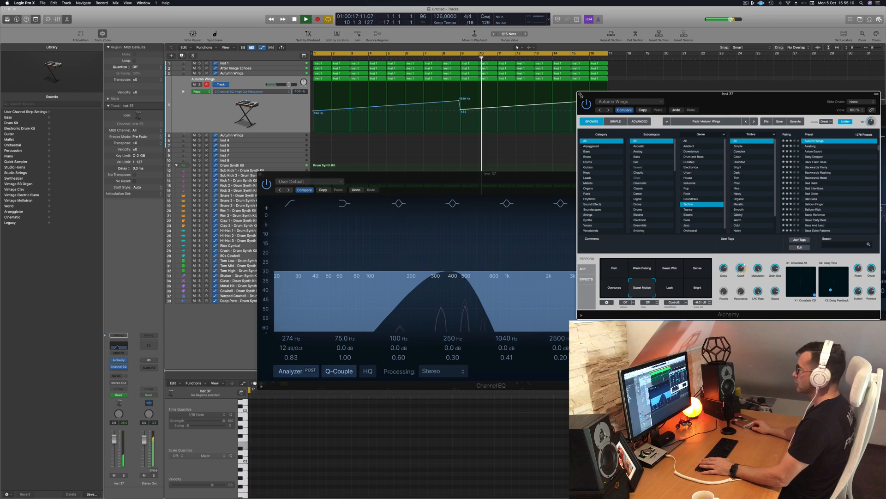
Close the duplicated track's Alchemy and Channel EQ windows while the arrangement keeps playing.
left_click(282, 105)
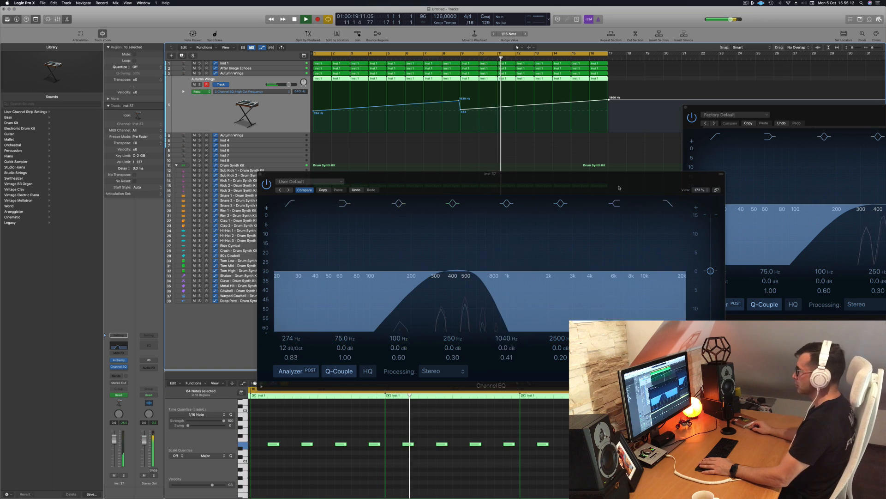
left_click_drag(549, 183, 509, 172)
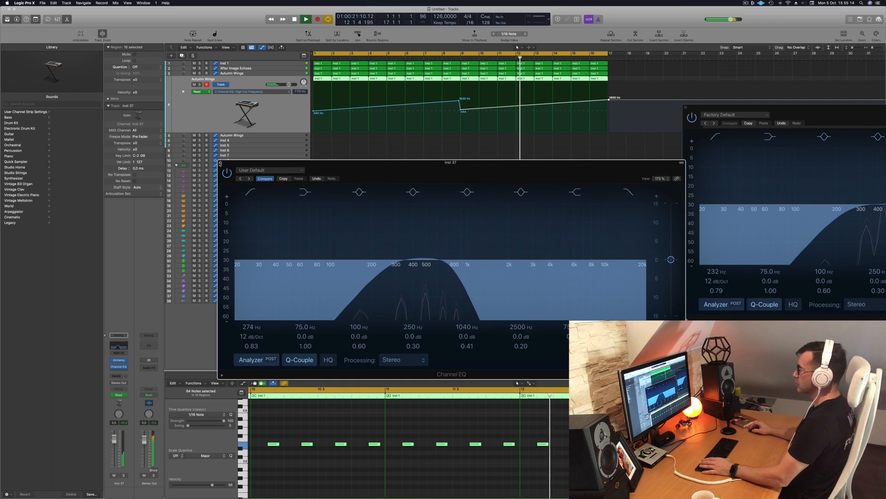
left_click(221, 162)
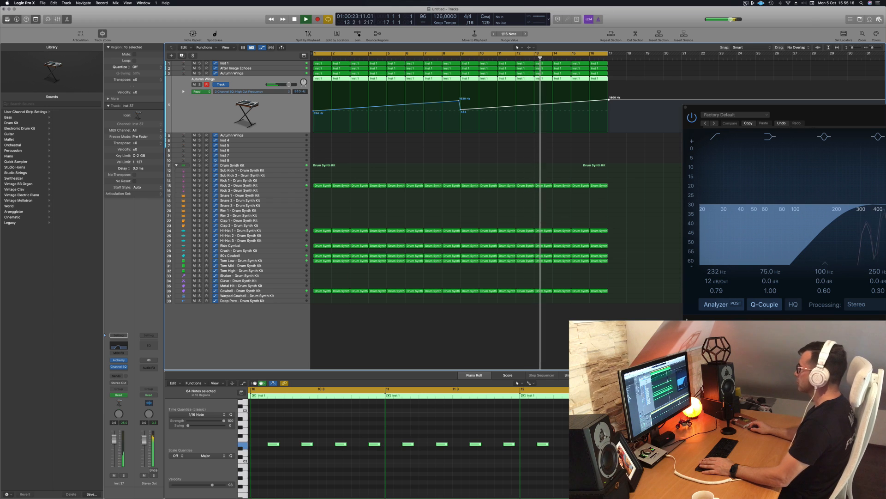
left_click(746, 3)
left_click(829, 21)
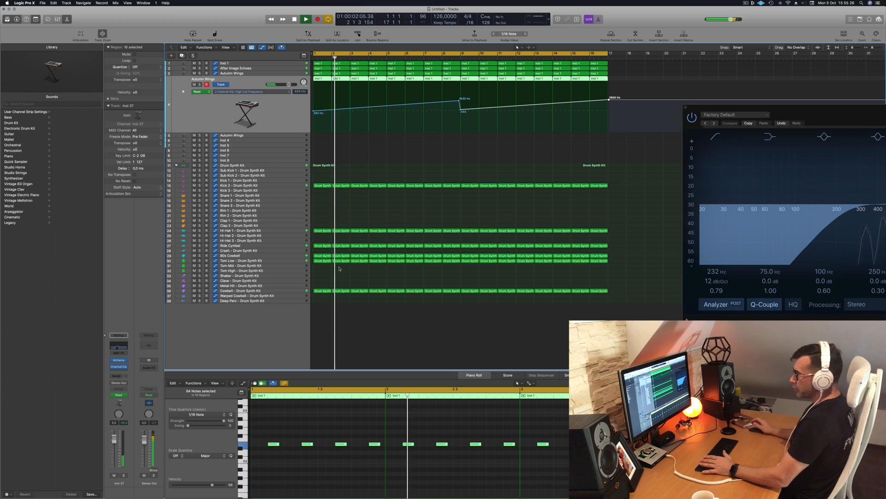
Stop playback, copy the bar 1 Kick 2 region to the Sub Kick 1 track, and move its notes up to the labelled key.
key("space")
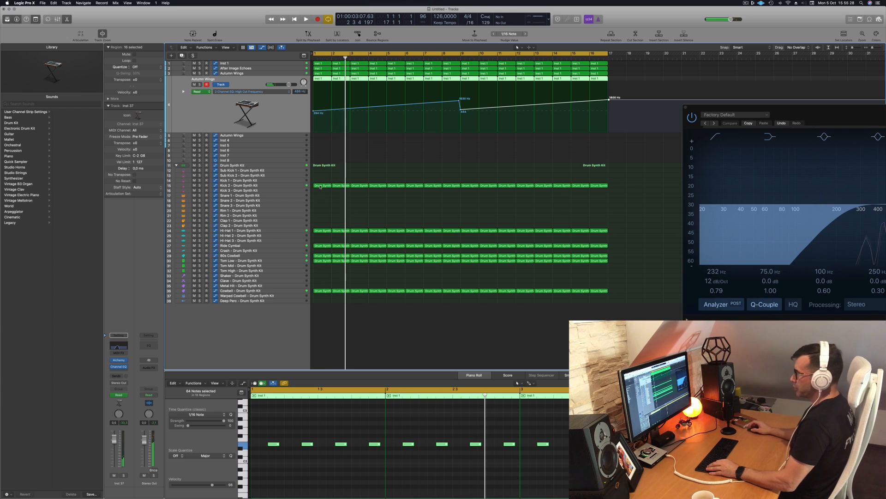
left_click_drag(321, 186, 321, 173)
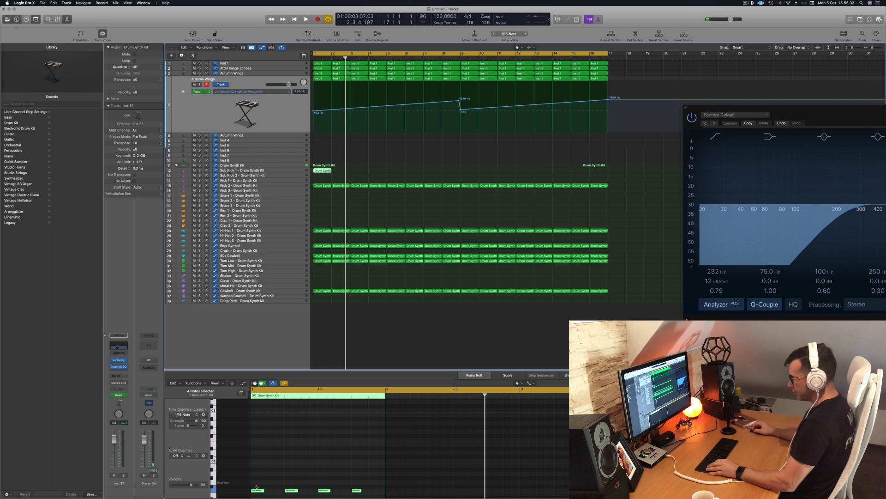
scroll(257, 487, "down", 3)
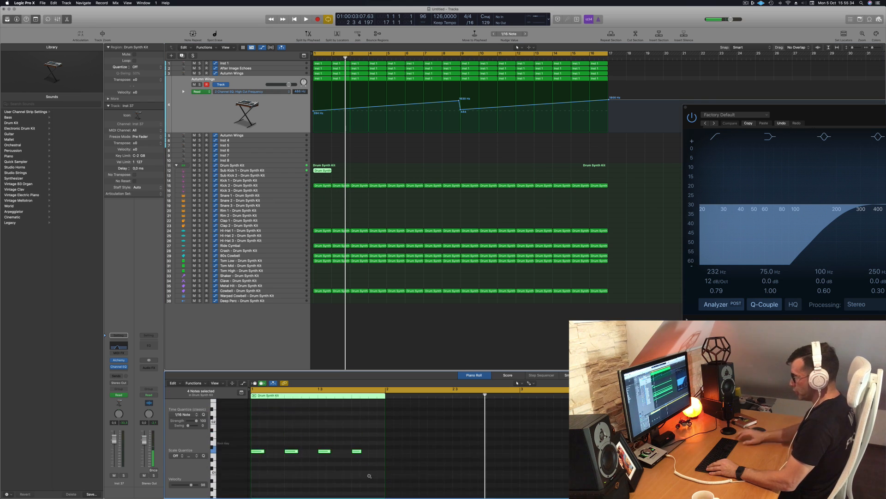
scroll(369, 475, "up", 2)
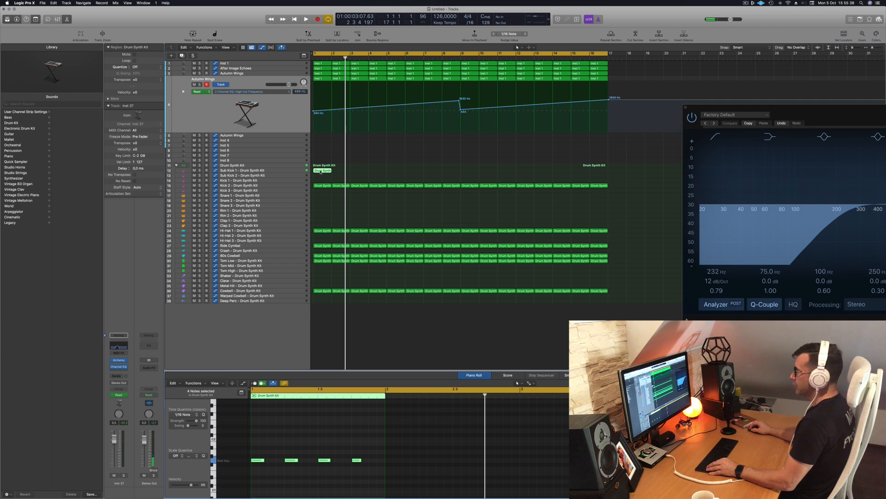
Fill Sub Kick 1 with copies of its region through bar 16 and play the arrangement with that track selected.
left_click_drag(321, 172, 396, 174)
left_click_drag(339, 172, 485, 173)
key("space")
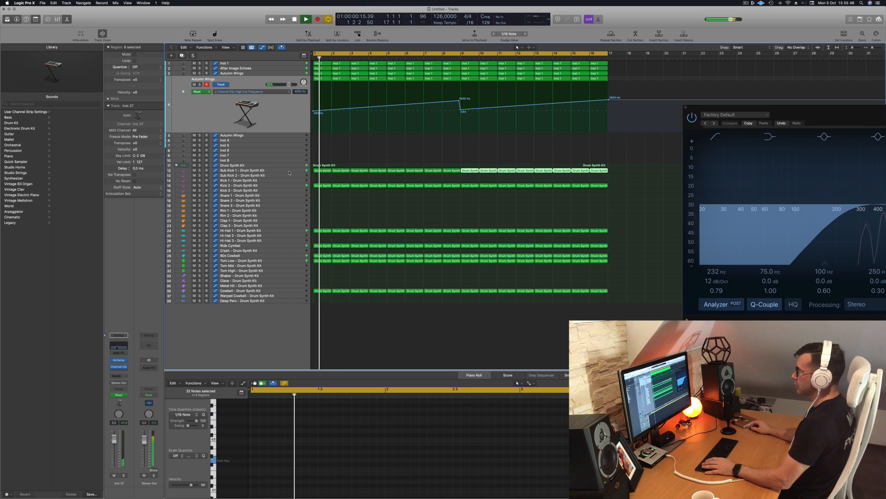
left_click(259, 170)
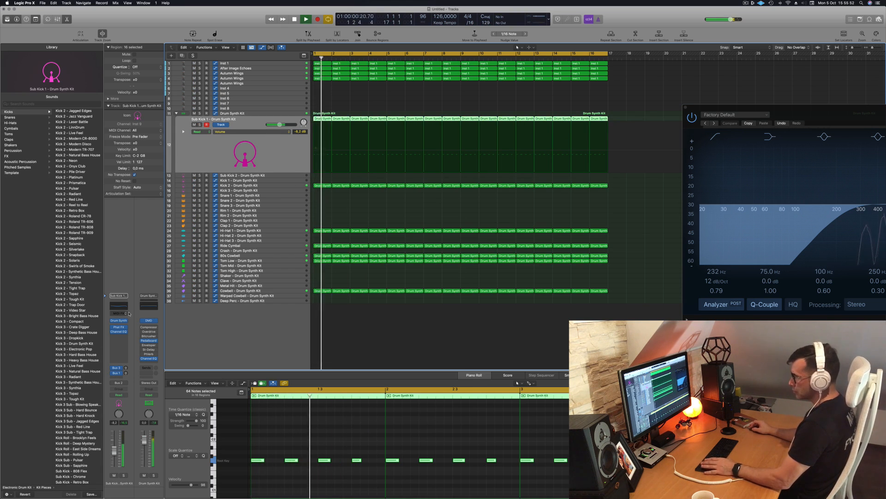
Stop playback, transpose the selected Sub Kick 1 notes down three semitones, and audition the arrangement, dismissing the overload alert.
key("space")
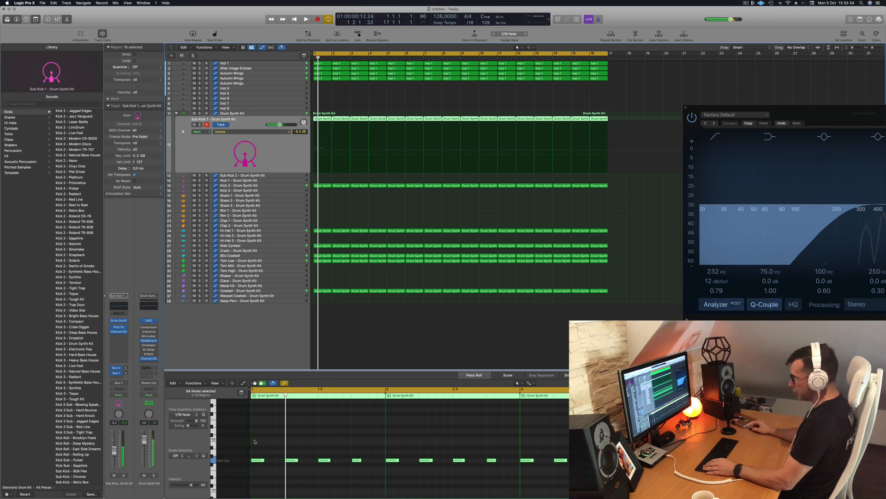
left_click(278, 440)
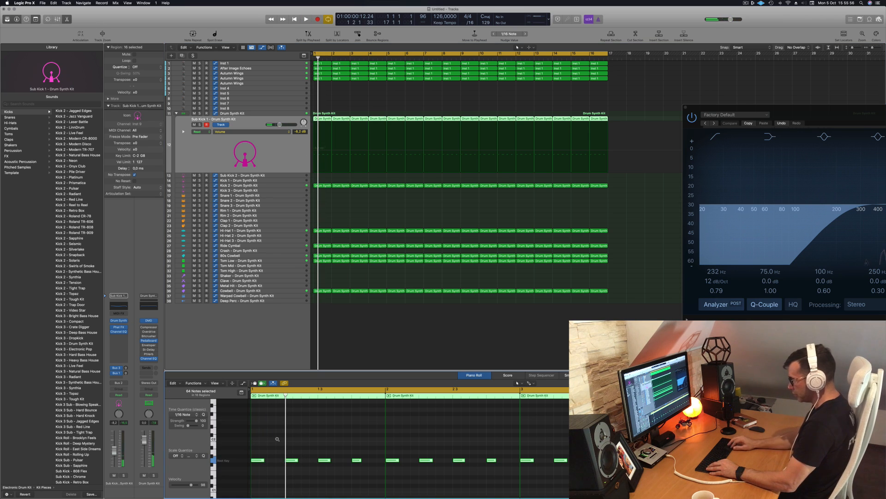
key("alt+Down")
key("alt+Down")
key("alt+Down")
key("space")
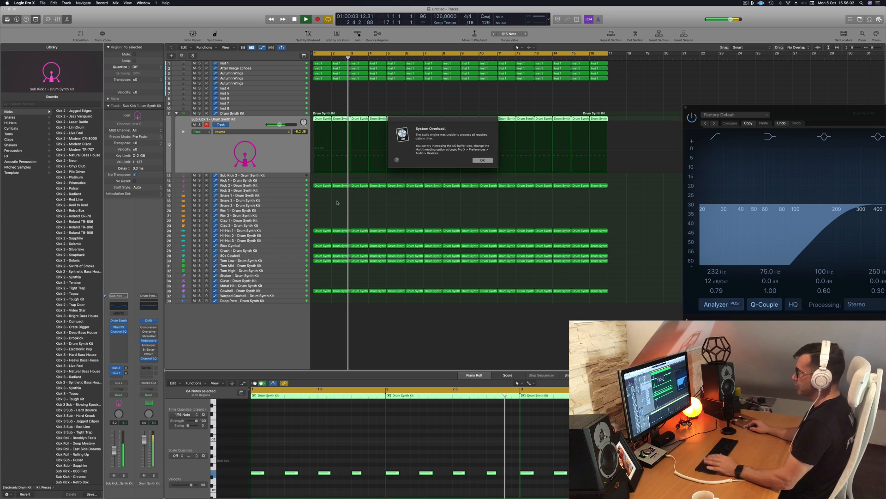
left_click(483, 160)
left_click(411, 211)
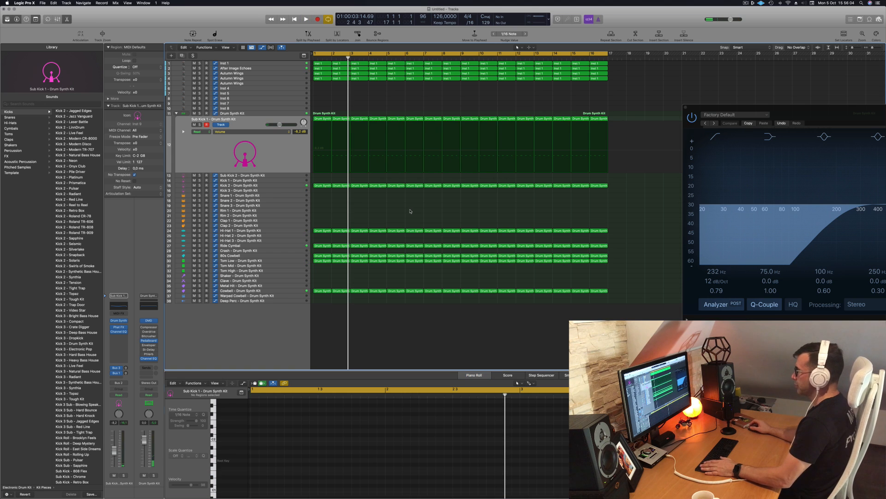
Play the arrangement from the start and compare it with Sub Kick 1 muted and unmuted.
key("space")
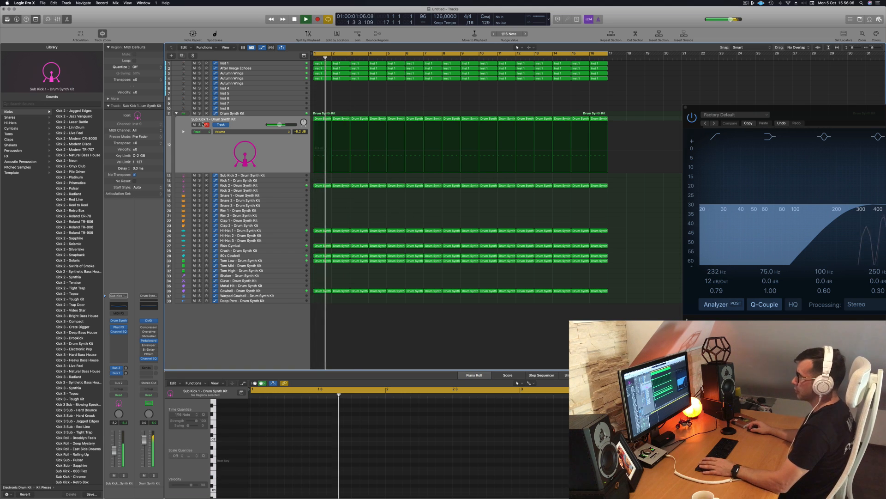
key("Return")
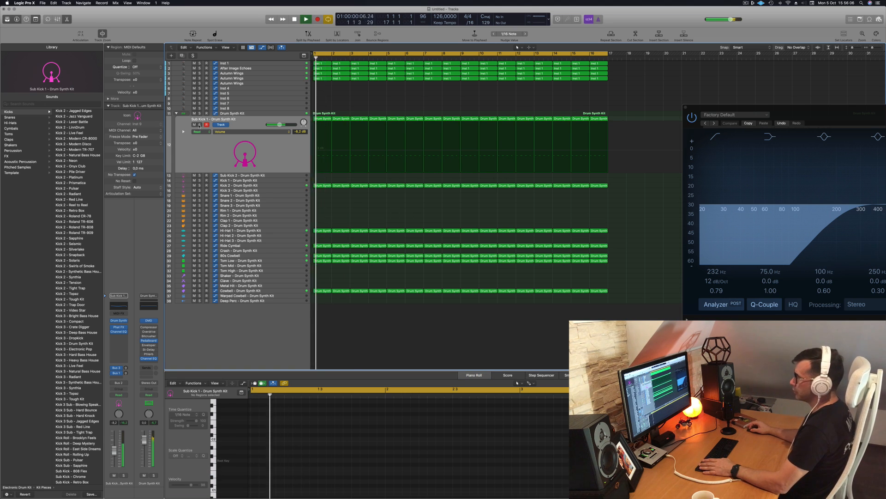
left_click(194, 125)
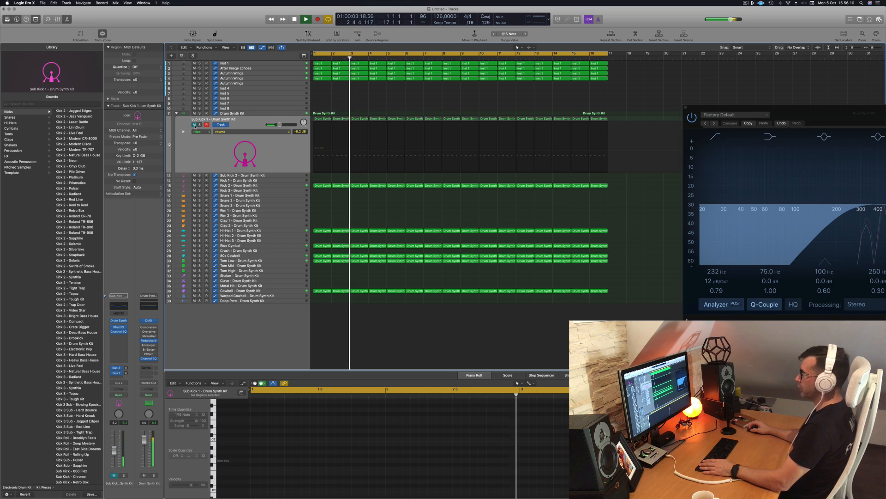
left_click(194, 125)
left_click(185, 156)
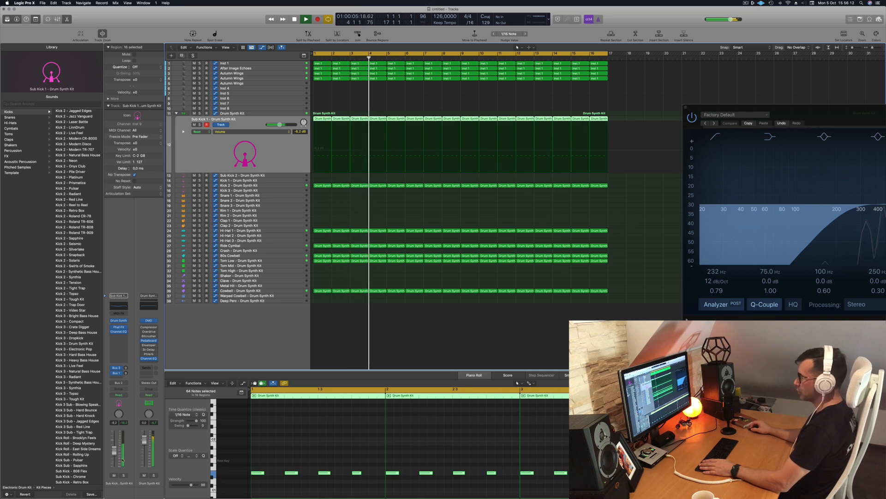
Lower the Sub Kick 1 track volume to -11.0 dB, dismiss the overload alert, and deselect its regions.
left_click_drag(115, 454, 114, 457)
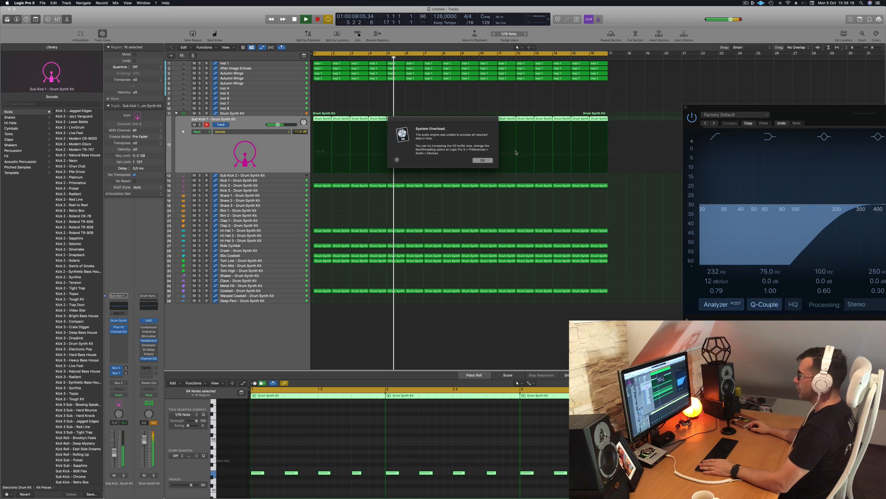
left_click(482, 160)
key("Return")
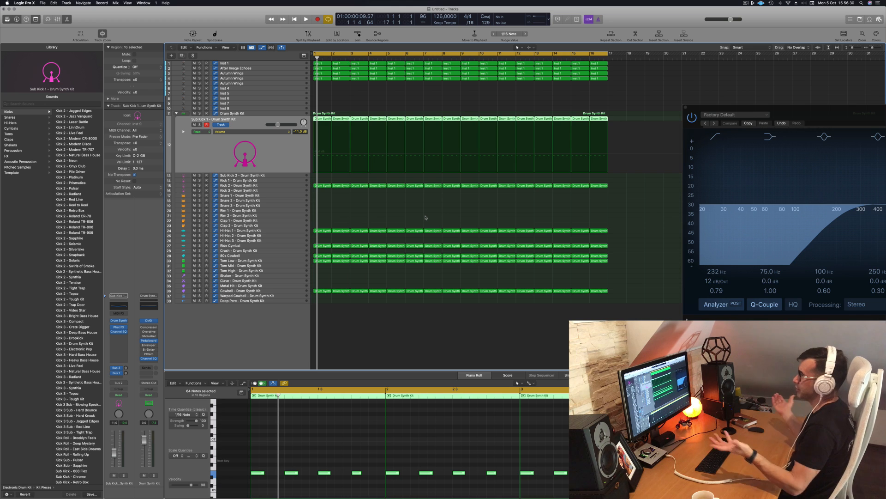
left_click(395, 216)
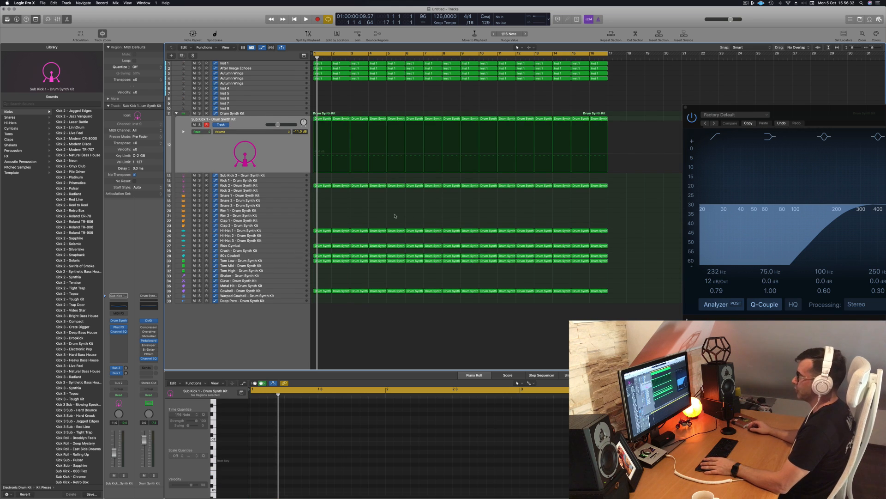
Replay the arrangement with Sub Kick 1 selected, move the Autumn Wings Channel EQ window fully into view, and dismiss the overload alert.
key("space")
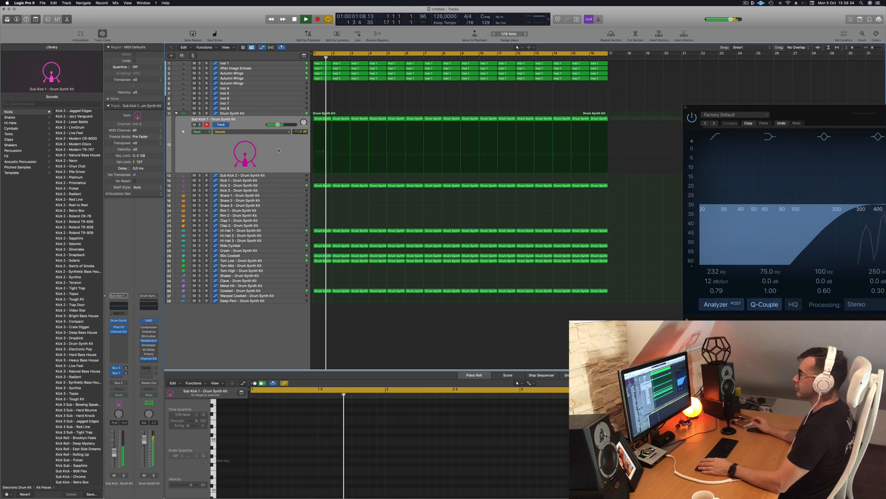
left_click(278, 150)
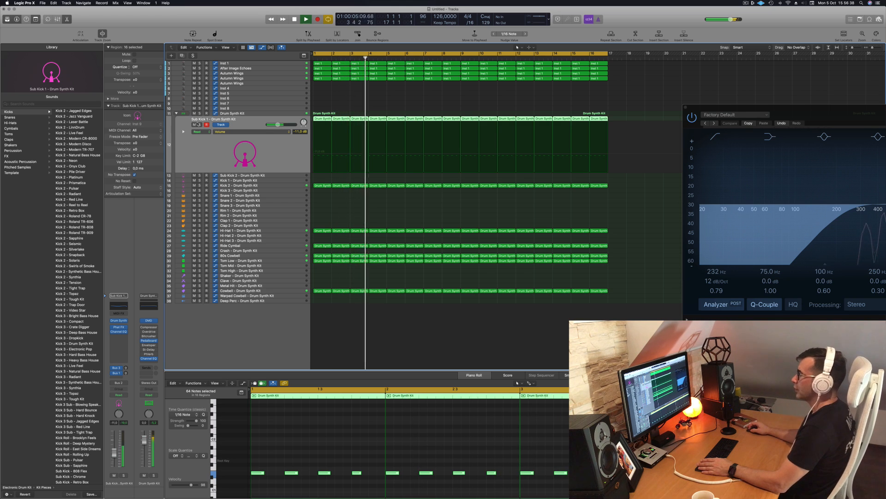
left_click(475, 161)
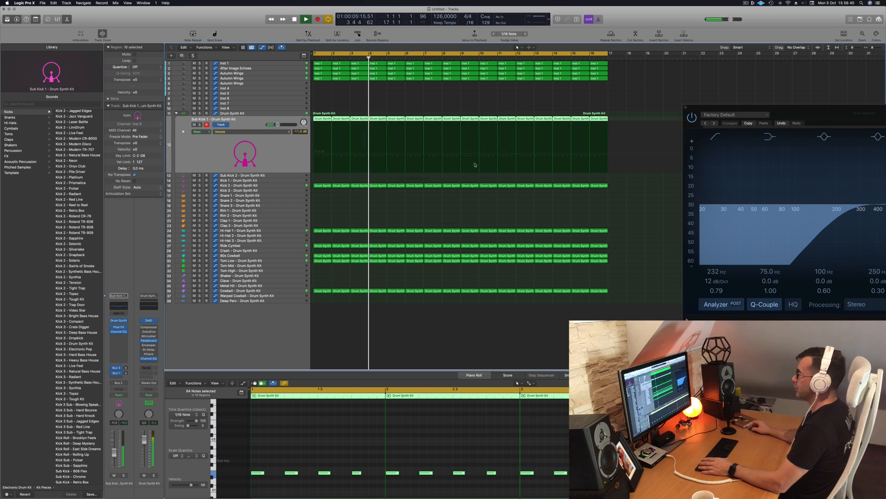
key("space")
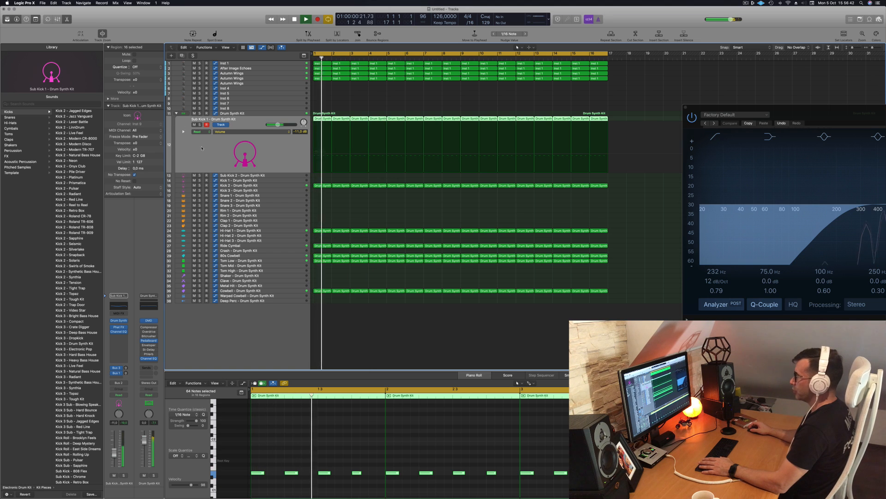
left_click_drag(843, 117, 511, 202)
key("space")
left_click(273, 161)
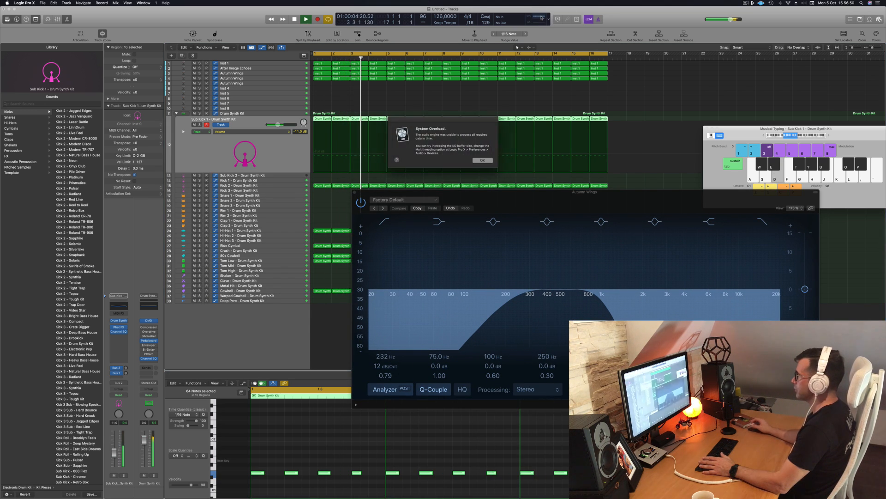
left_click(482, 161)
Raise the audio I/O buffer size to 512 samples in the preferences and close them.
left_click(22, 3)
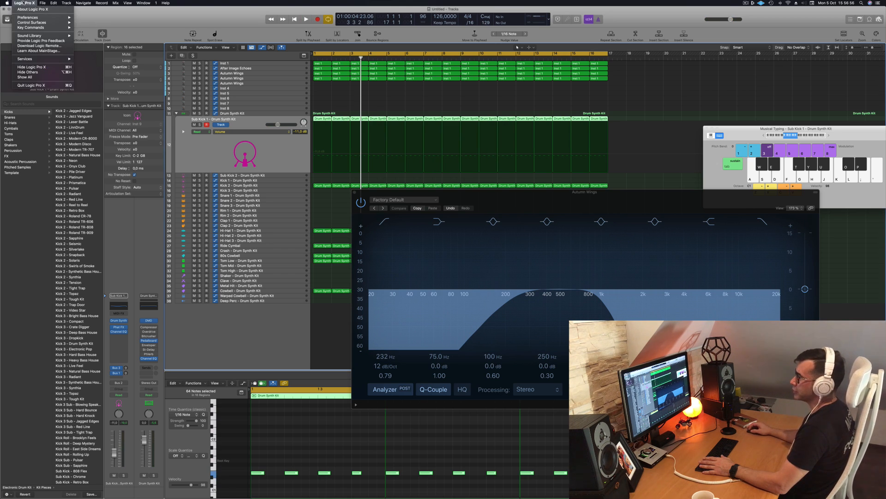
mouse_move(28, 18)
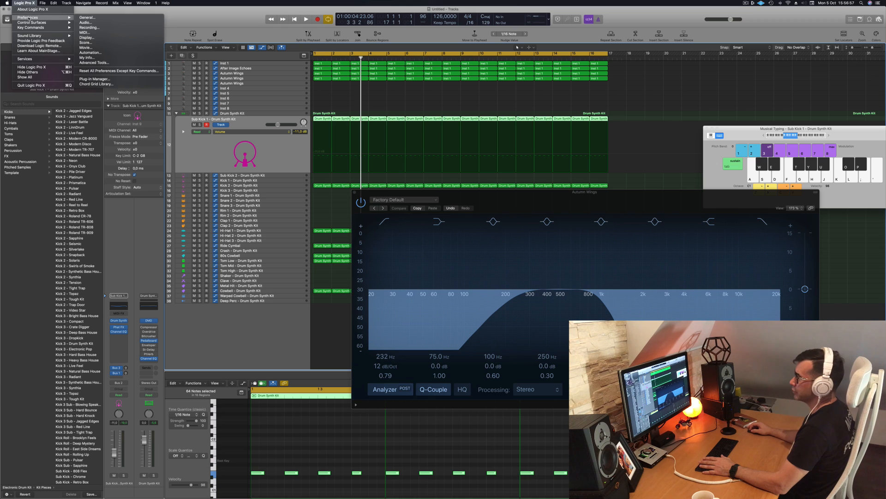
left_click(94, 23)
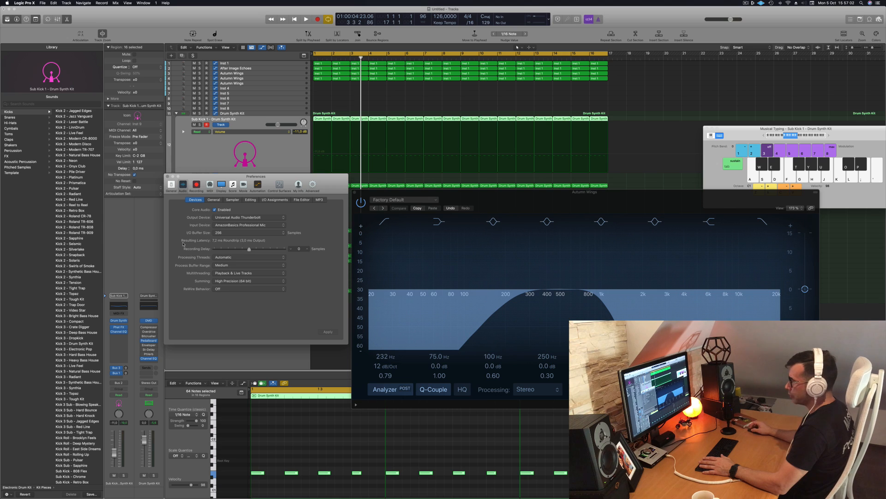
left_click(239, 233)
left_click(238, 238)
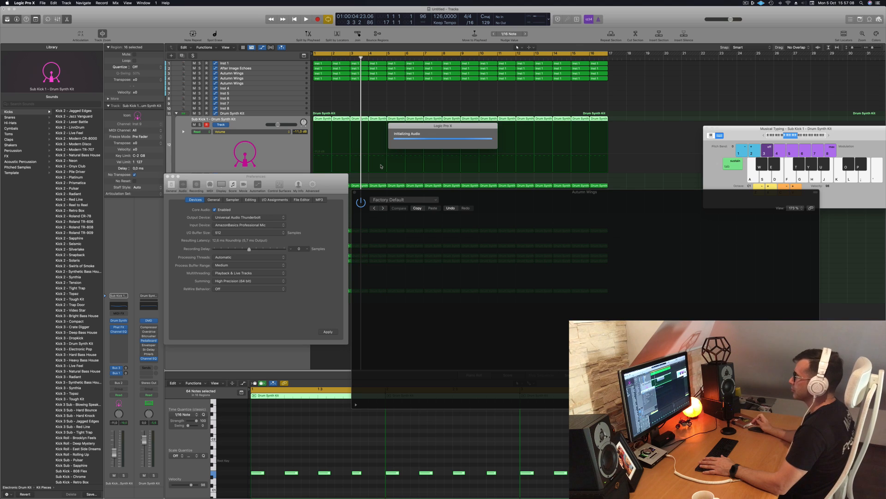
left_click(168, 177)
Close the Autumn Wings Channel EQ window, replay the arrangement, and dismiss the overload alert.
left_click_drag(476, 196, 463, 195)
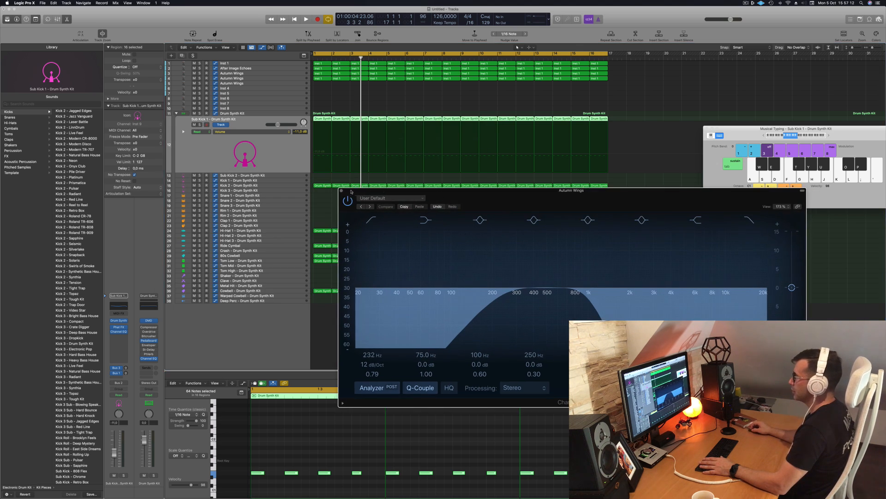
left_click(341, 191)
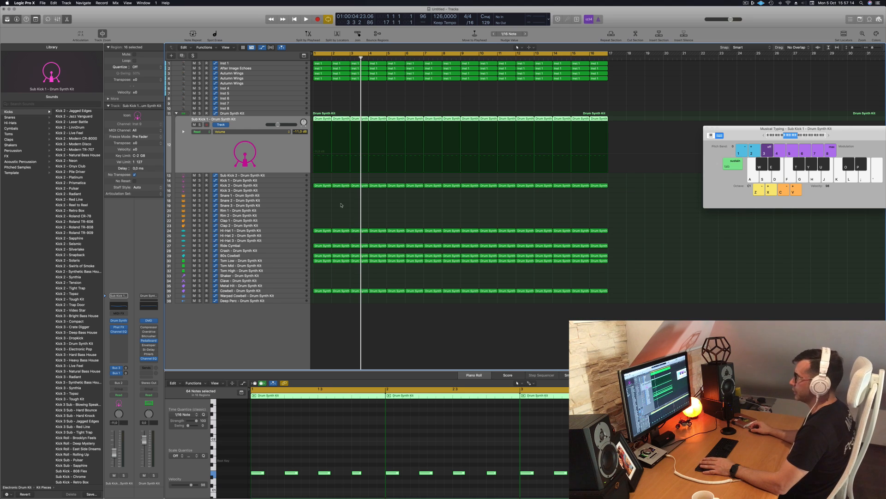
left_click(341, 205)
key("Return")
key("space")
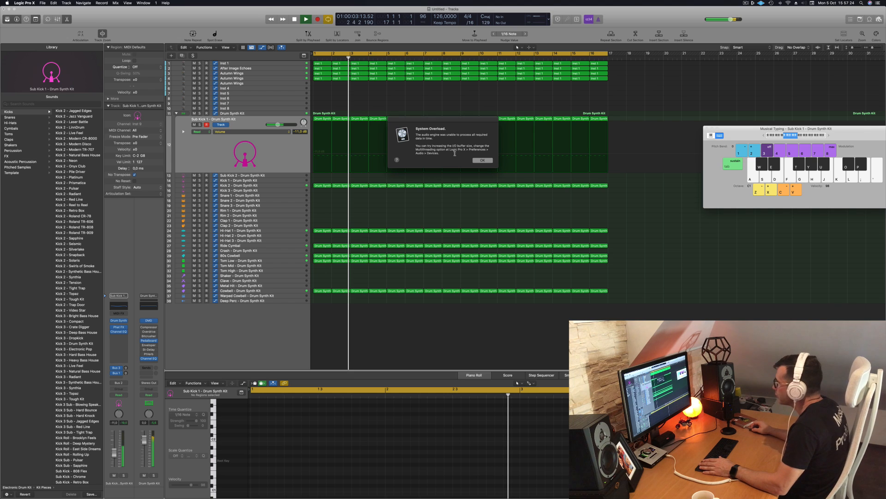
left_click(483, 160)
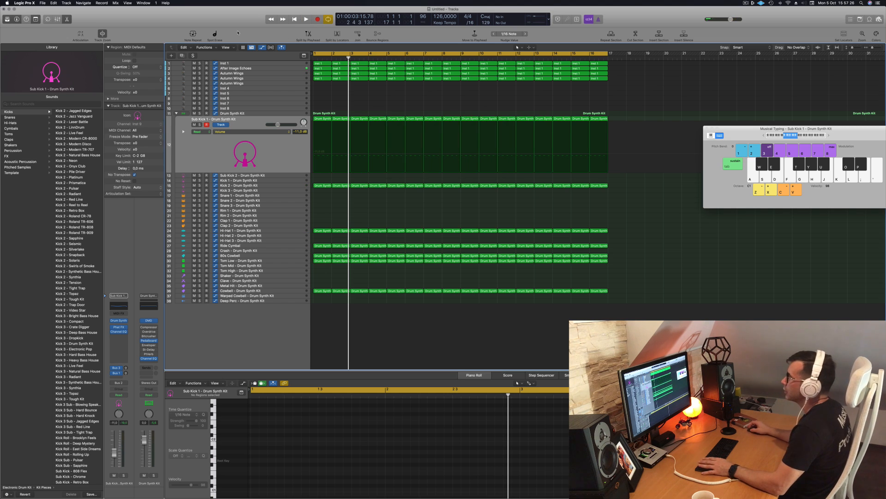
Set the audio device's summing to Standard Precision (32 bit) and close the preferences.
left_click(21, 3)
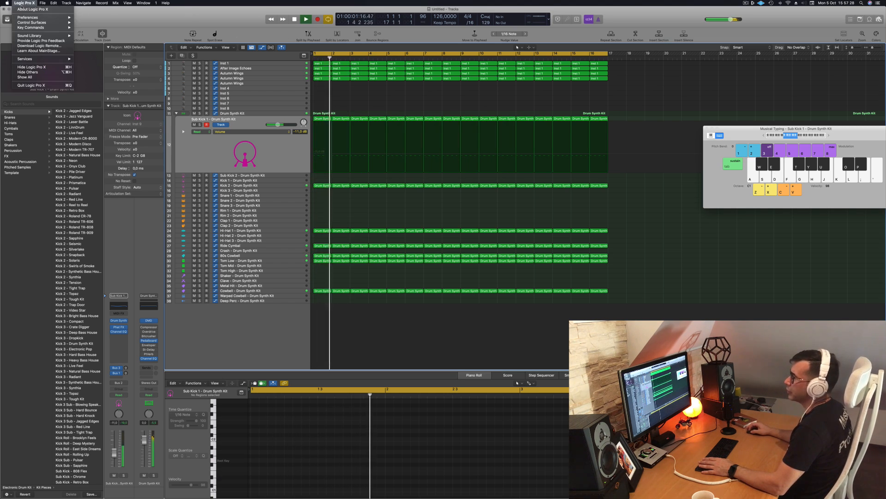
mouse_move(51, 18)
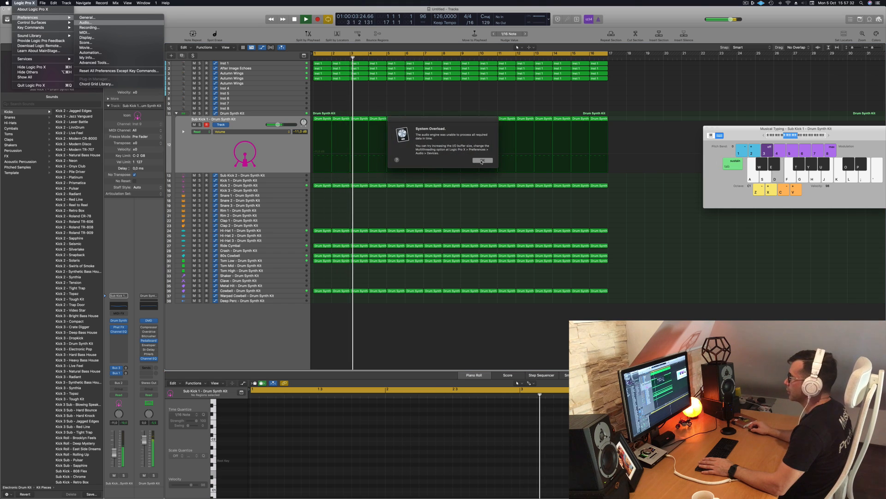
left_click(481, 161)
left_click(86, 22)
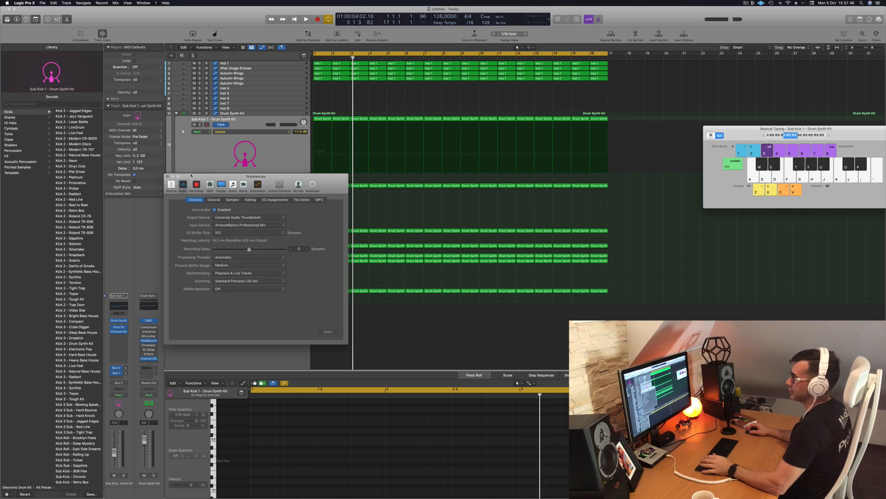
key("super+w")
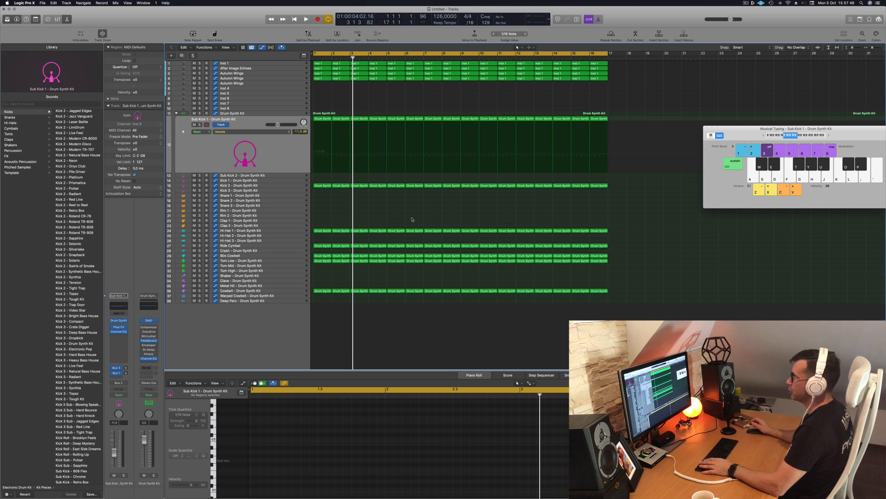
Play the arrangement, replay it with Sub Kick 1 muted for comparison, and unmute the track.
key("space")
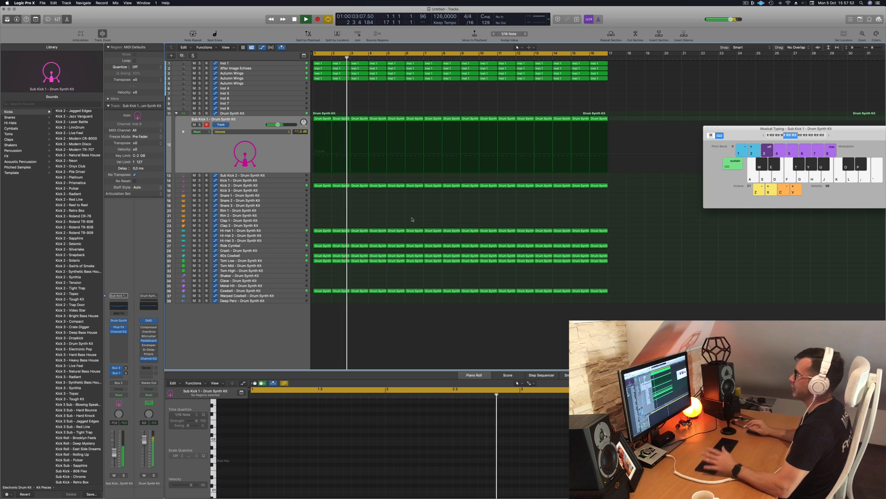
key("Return")
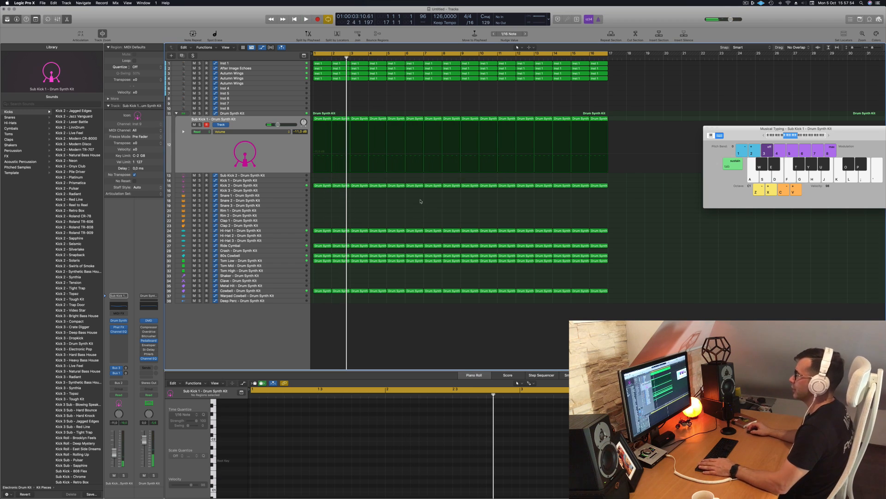
left_click(194, 124)
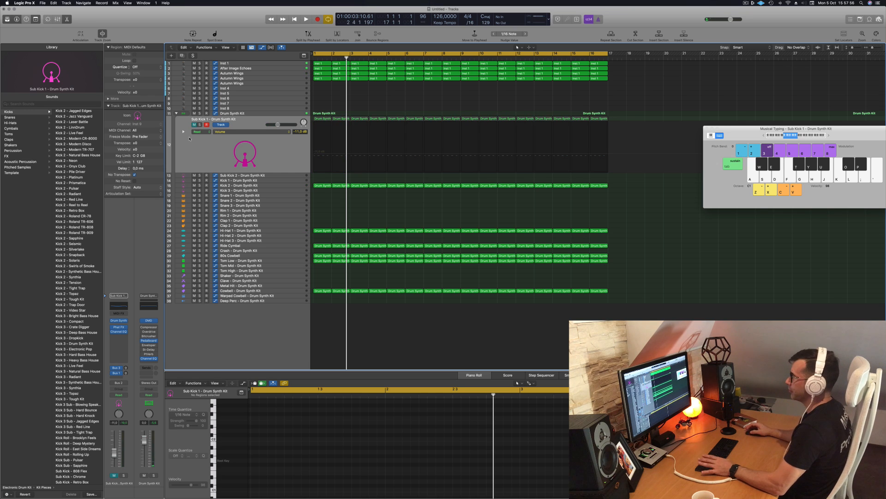
key("space")
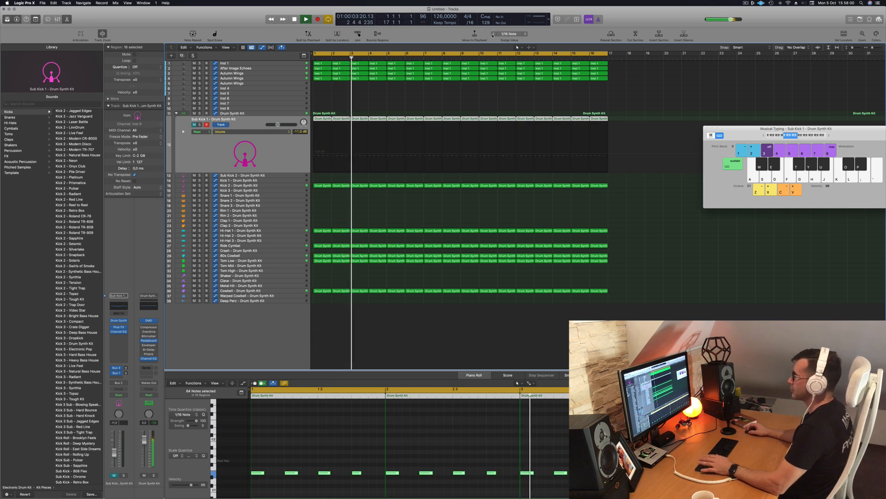
left_click(479, 160)
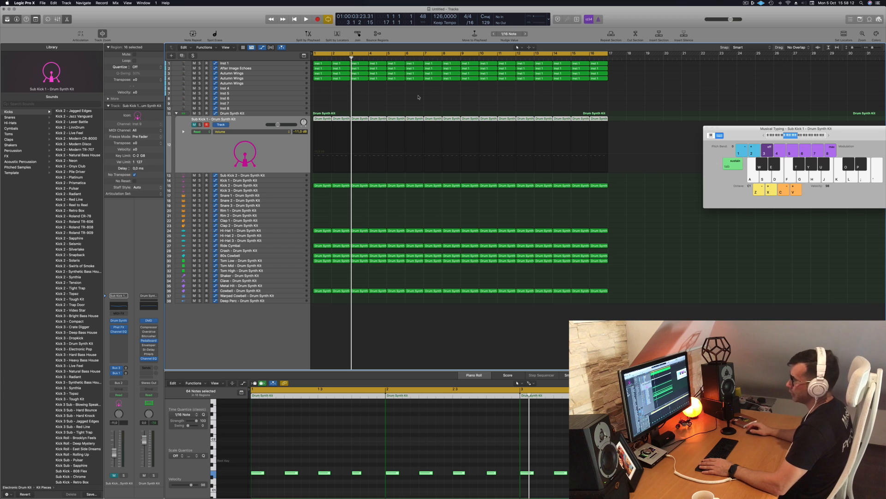
left_click(422, 98)
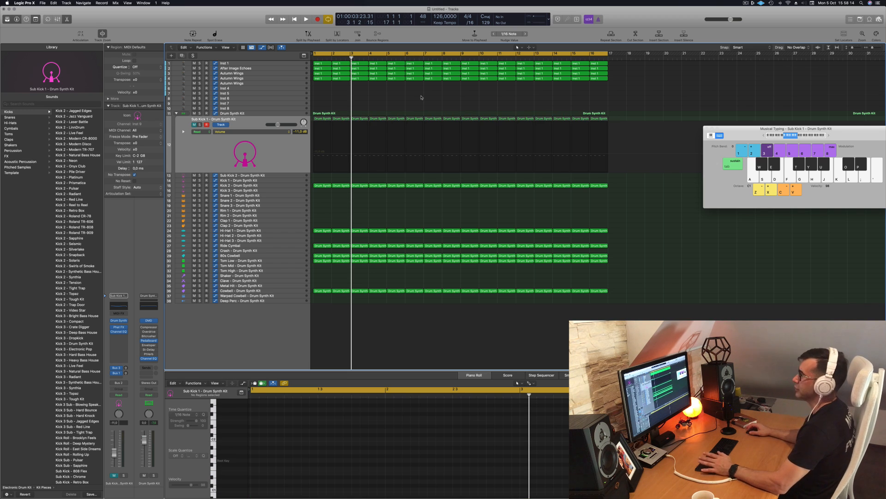
key("space")
left_click(192, 147)
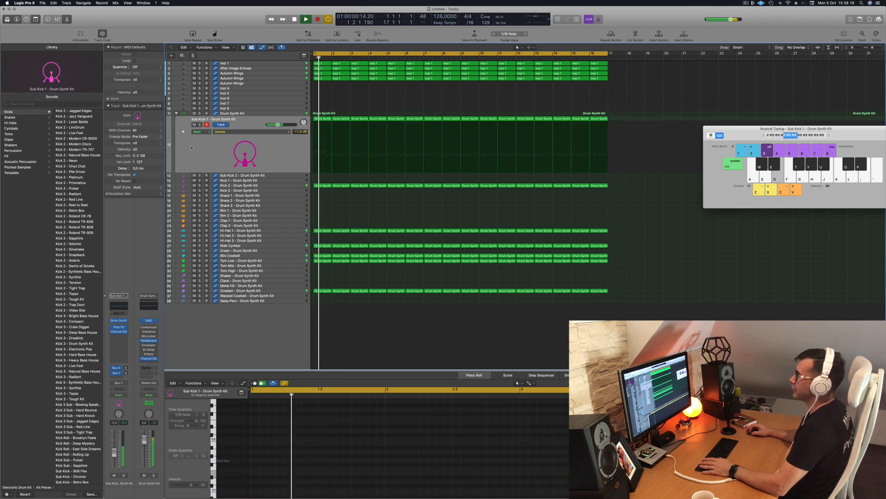
Replay the arrangement from the start, select the Hi-Hat 1 track, and clear its region selection.
key("space")
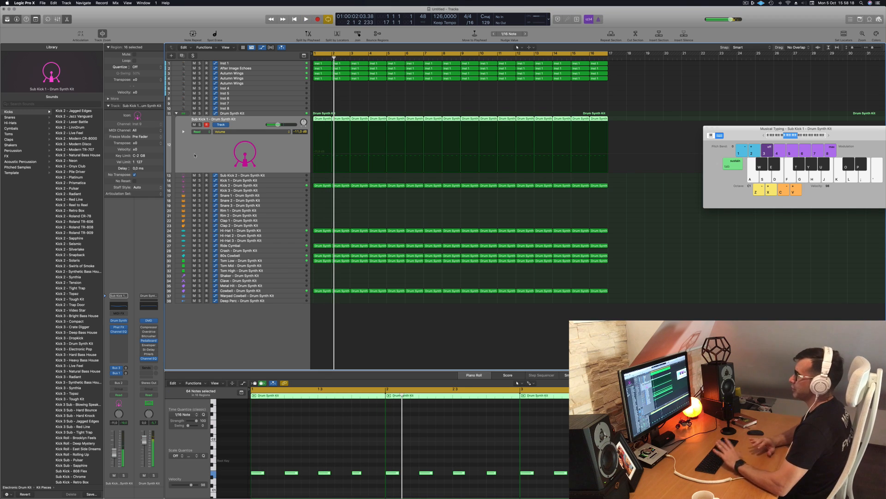
key("space")
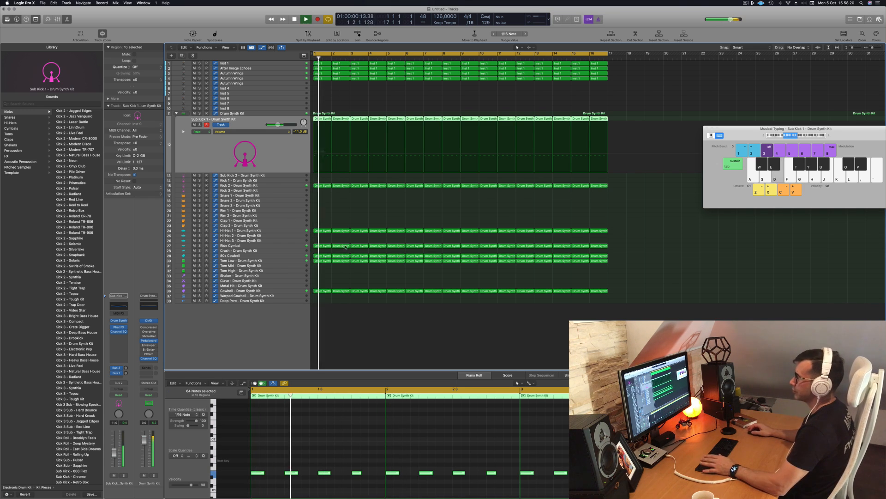
left_click(291, 230)
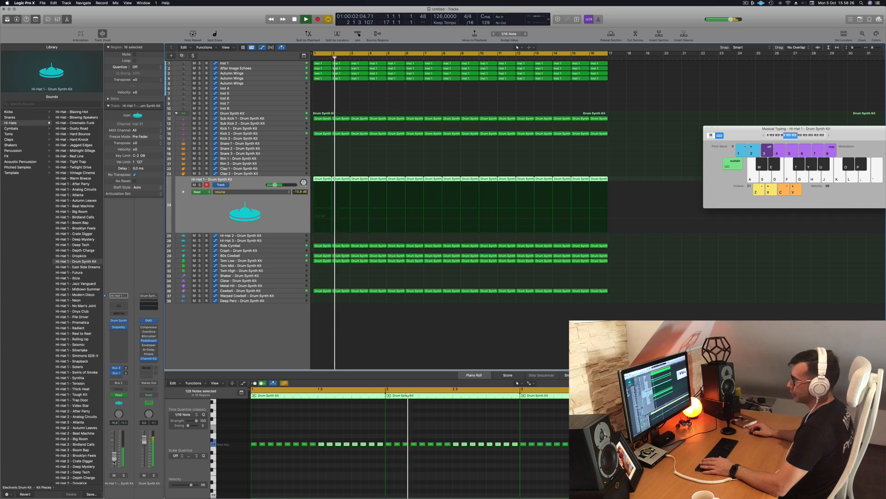
left_click(392, 349)
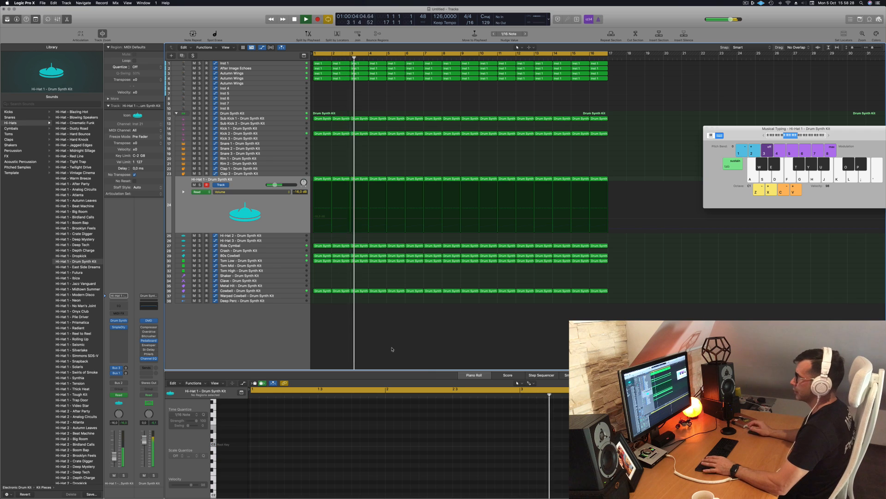